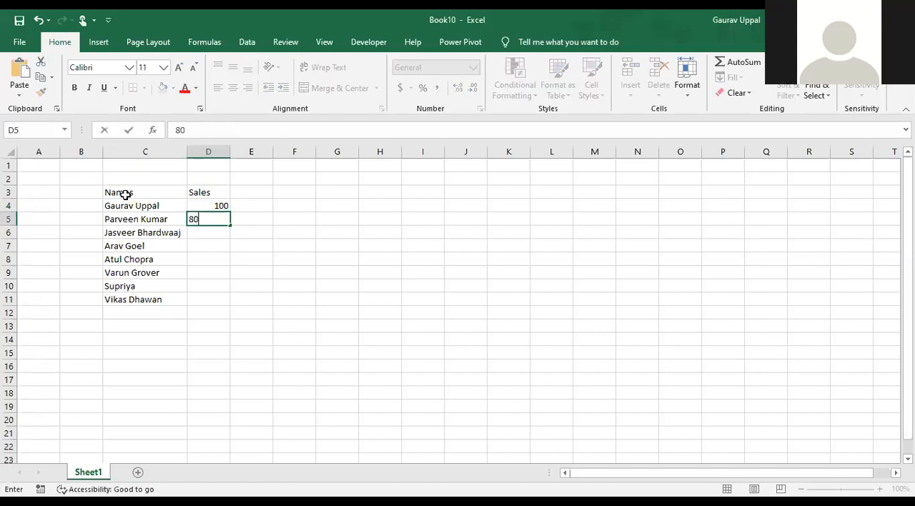
Enter the sales figures 67, 200, 90, 97, 101 and 30 in cells D6 to D11
type("67")
key("Return")
type("200")
key("Return")
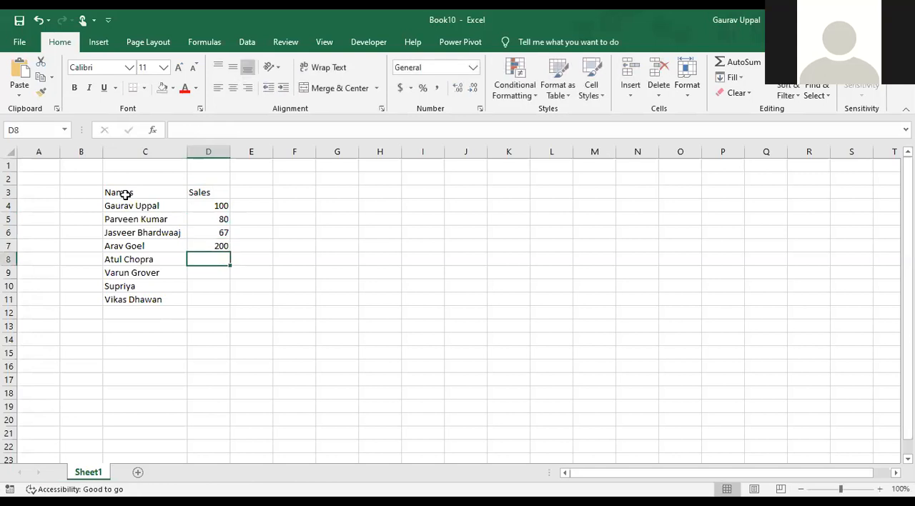
type("90")
key("Return")
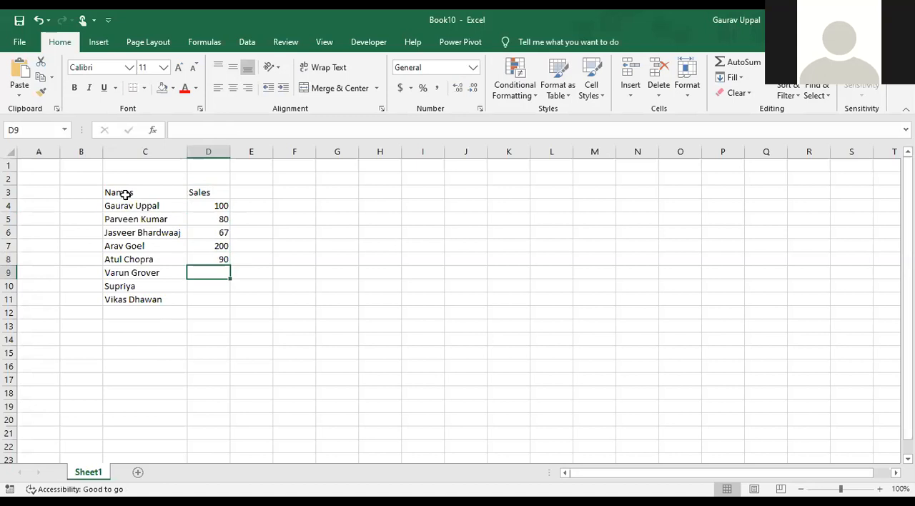
type("97")
key("Return")
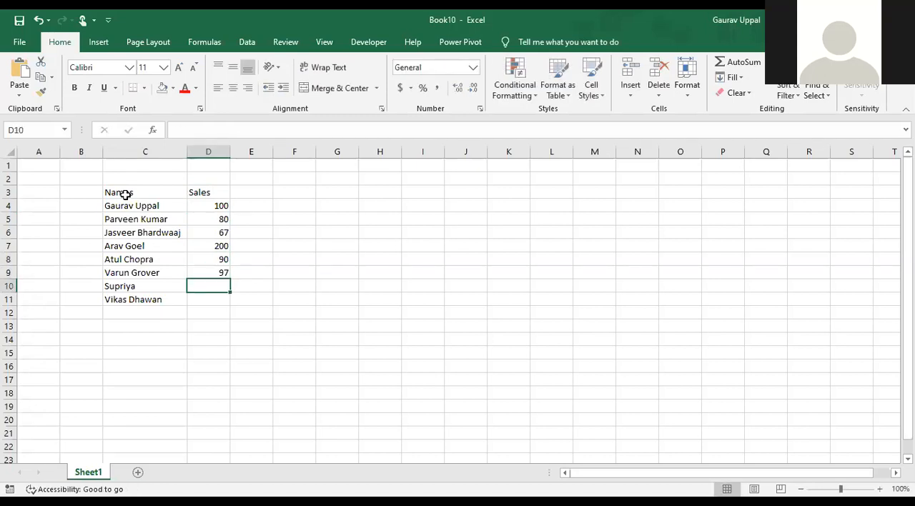
type("101")
key("Return")
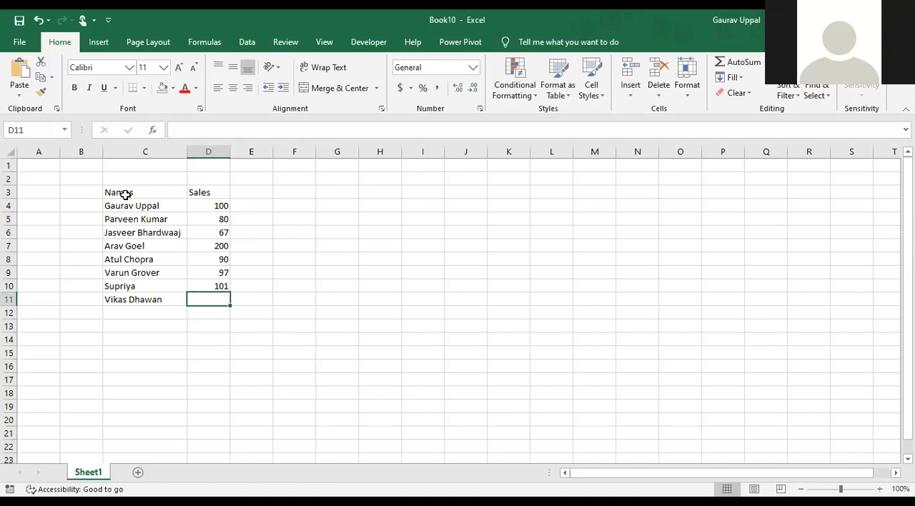
type("30")
key("Return")
Center the contents of the whole Names and Sales table, cells C3:D11
key("Up")
key("Up")
key("Up")
key("Up")
key("Up")
key("Up")
key("Up")
key("Up")
key("Up")
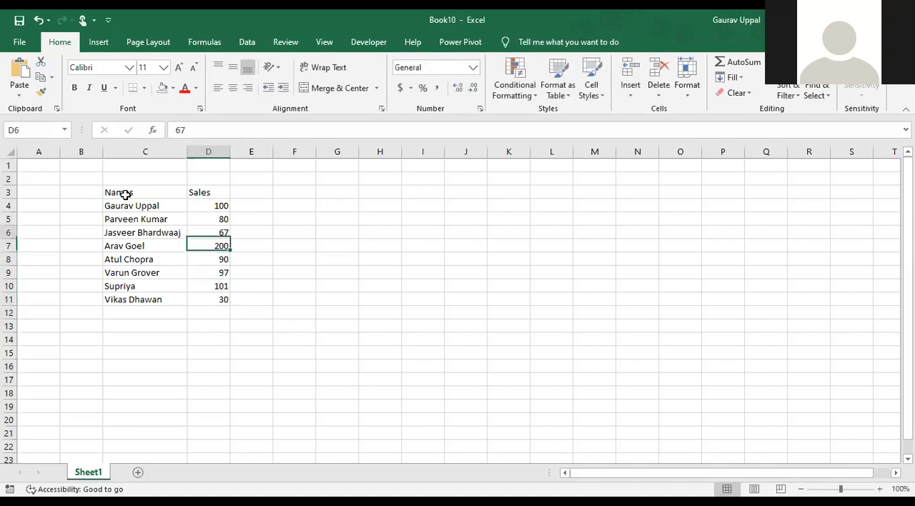
key("Left")
key("shift+Right")
key("ctrl+shift+Down")
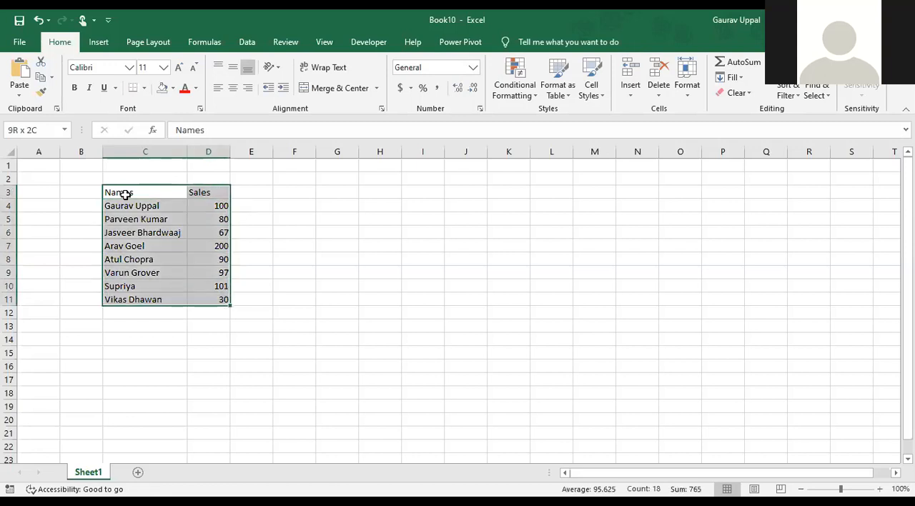
left_click(233, 88)
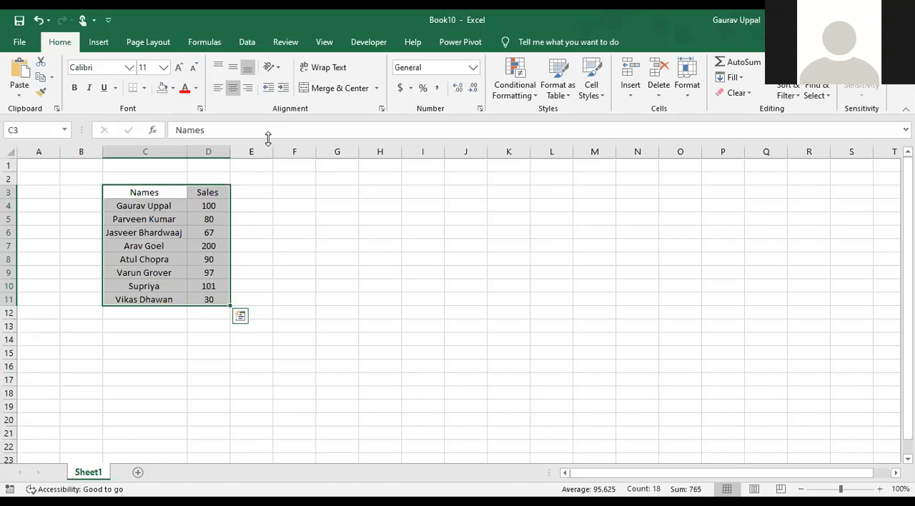
Open the chart insertion options for the table and compare the recommended charts with the full list of chart types
left_click(99, 41)
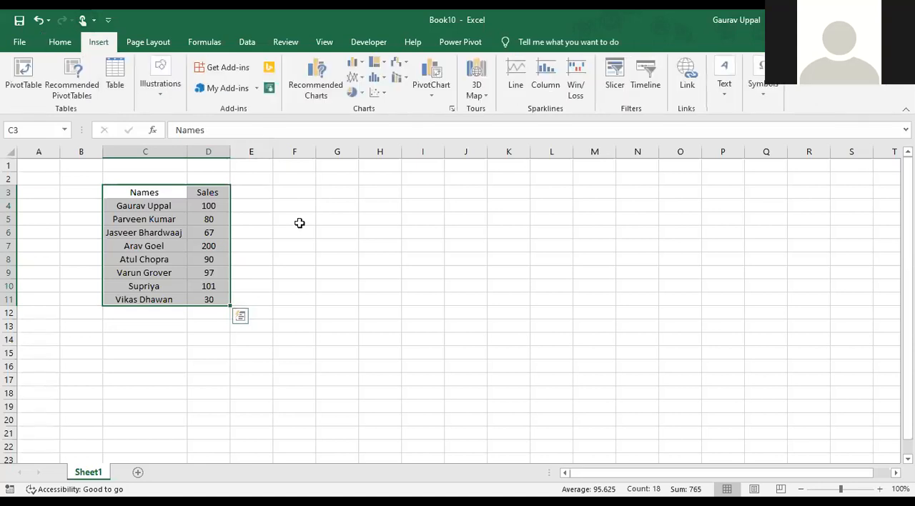
left_click(318, 98)
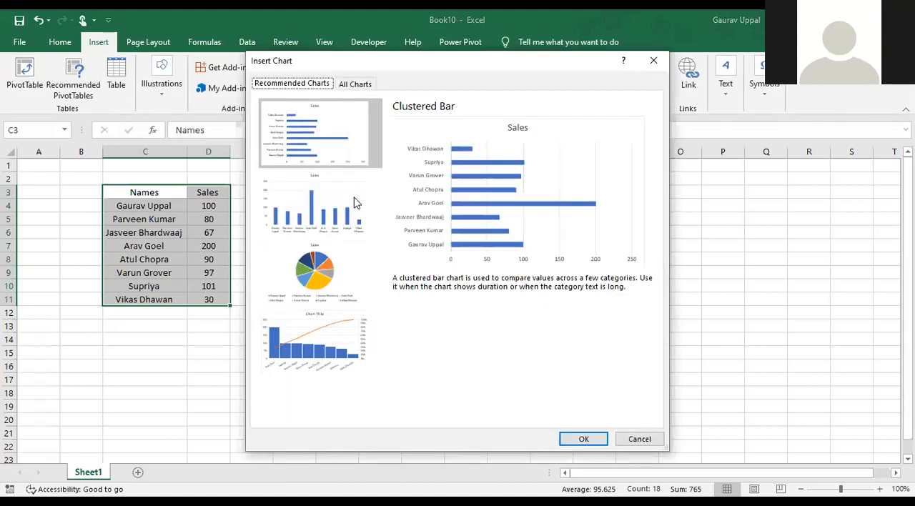
left_click(292, 231)
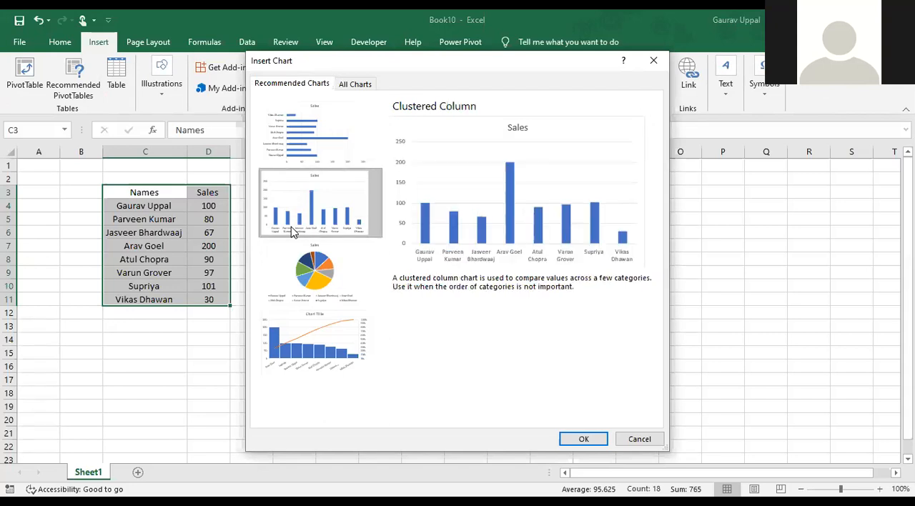
left_click(356, 83)
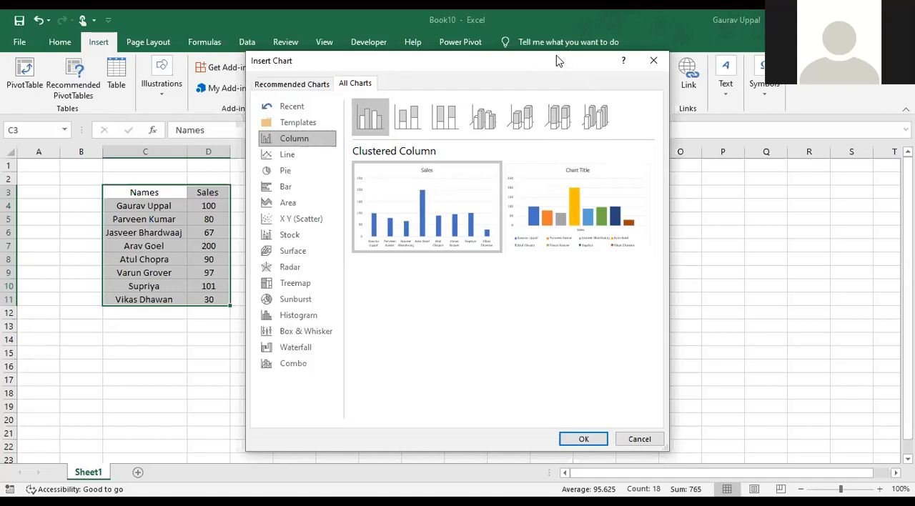
left_click_drag(556, 55, 567, 45)
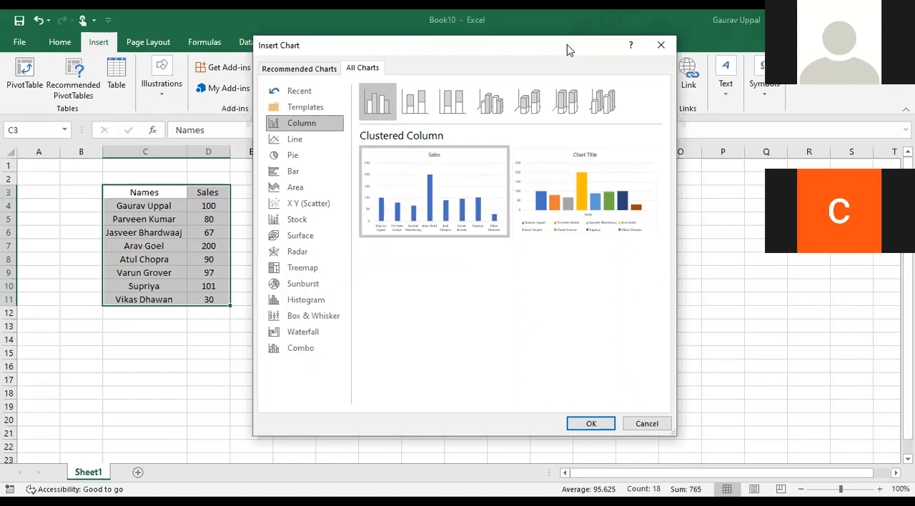
left_click(297, 89)
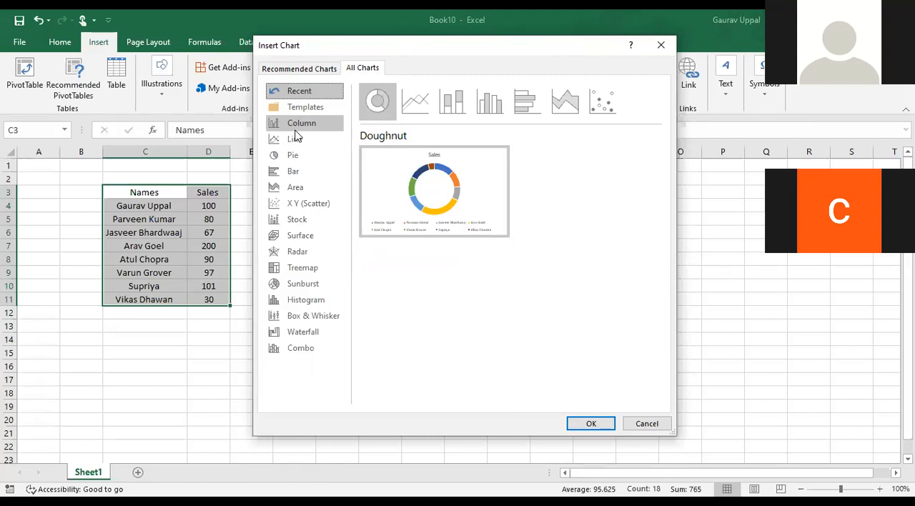
left_click_drag(407, 48, 198, 48)
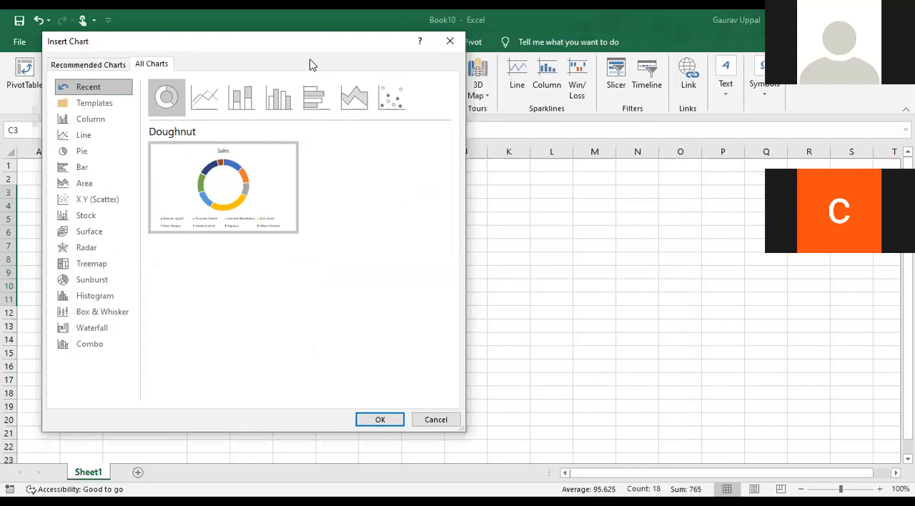
left_click(745, 343)
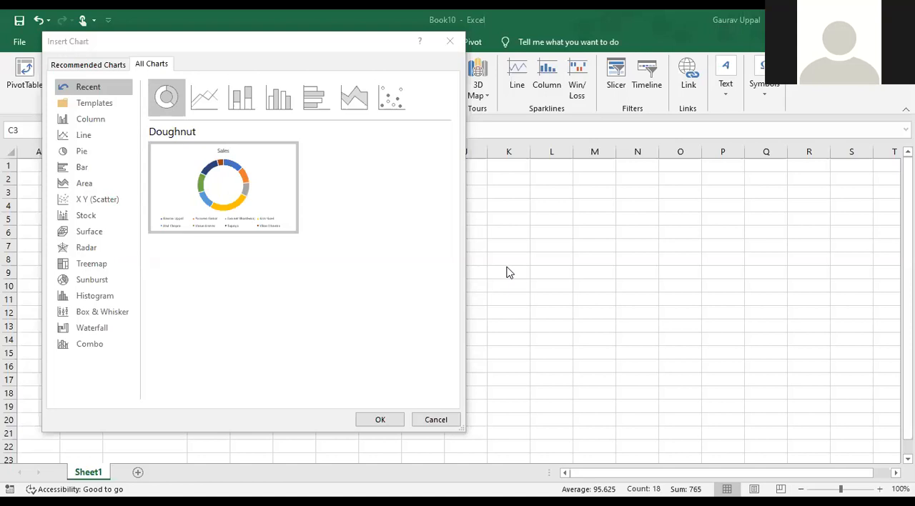
left_click(87, 64)
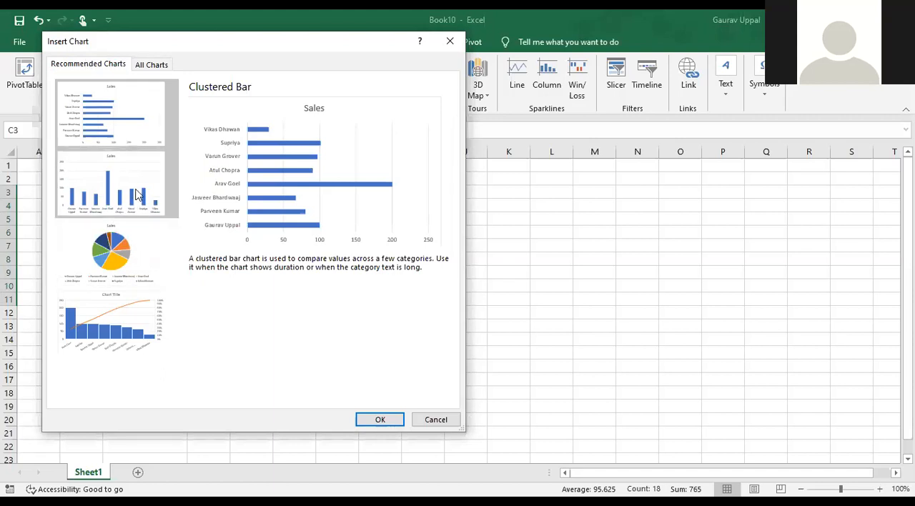
left_click(163, 65)
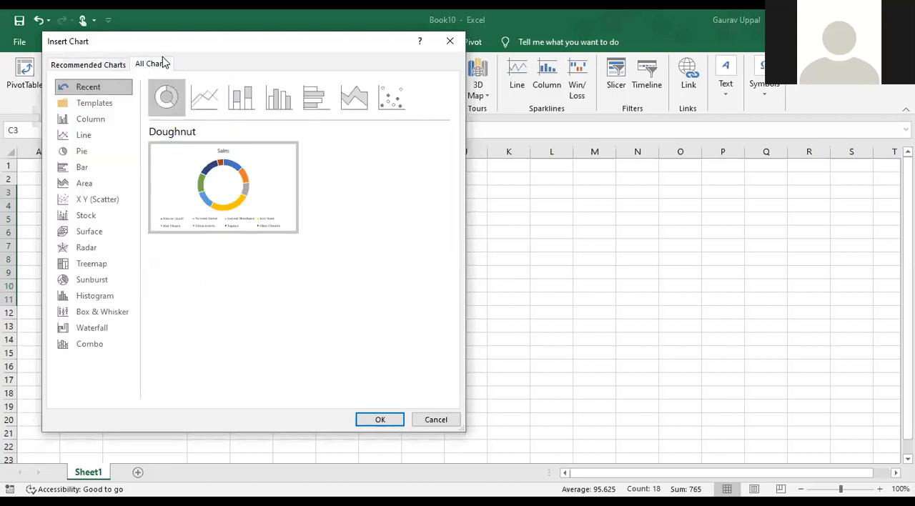
Preview the column chart subtypes from Stacked Column through 3-D 100% Stacked Column
left_click(117, 122)
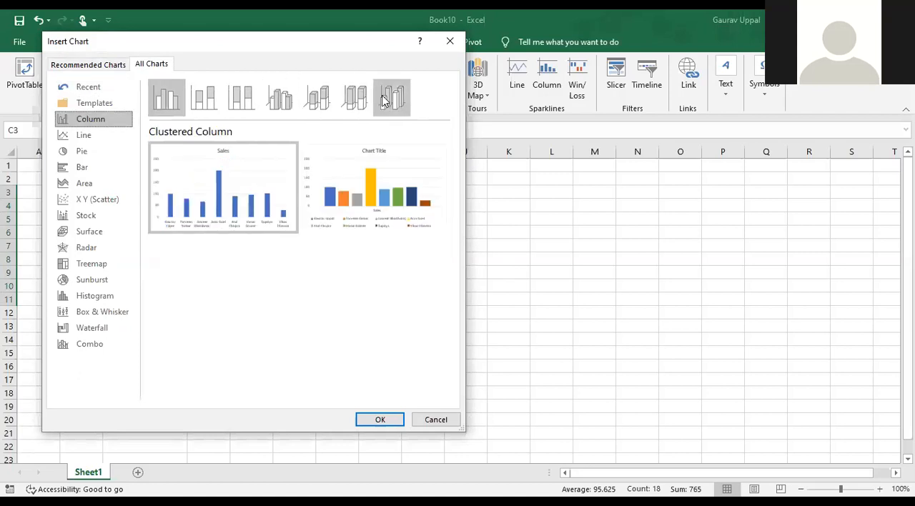
left_click(207, 106)
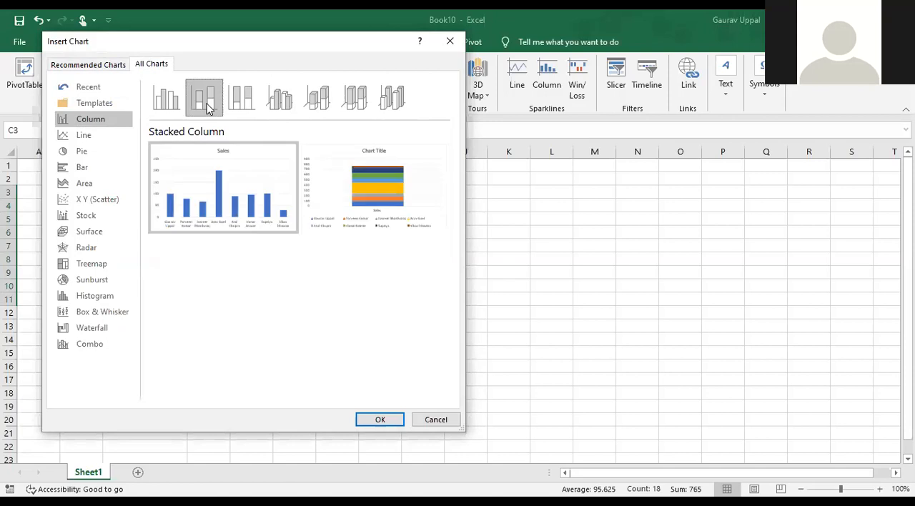
left_click(241, 104)
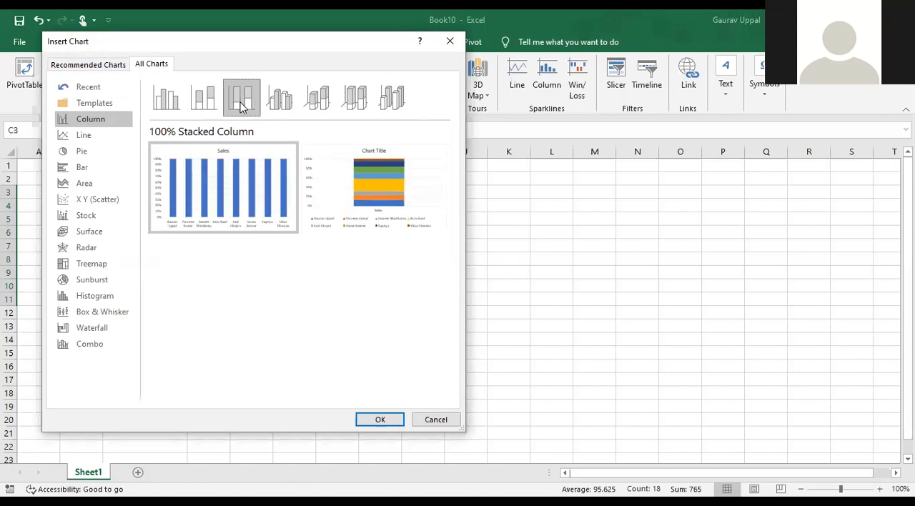
left_click(276, 106)
left_click(318, 106)
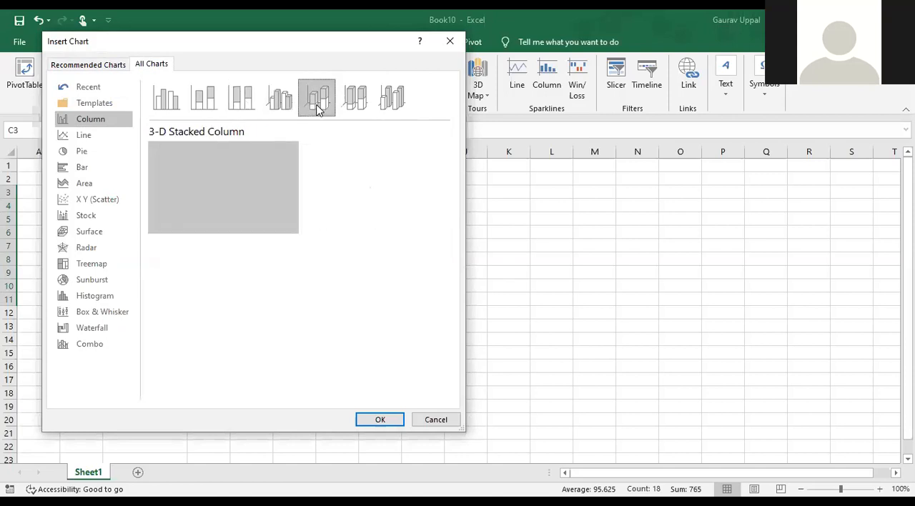
left_click(356, 106)
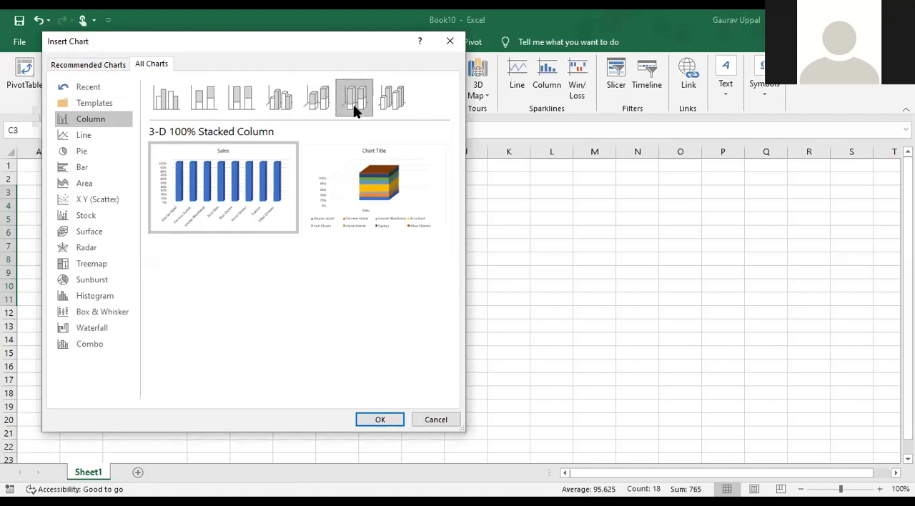
Insert a 3-D Column chart of sales by name, using the single-series layout
left_click(408, 107)
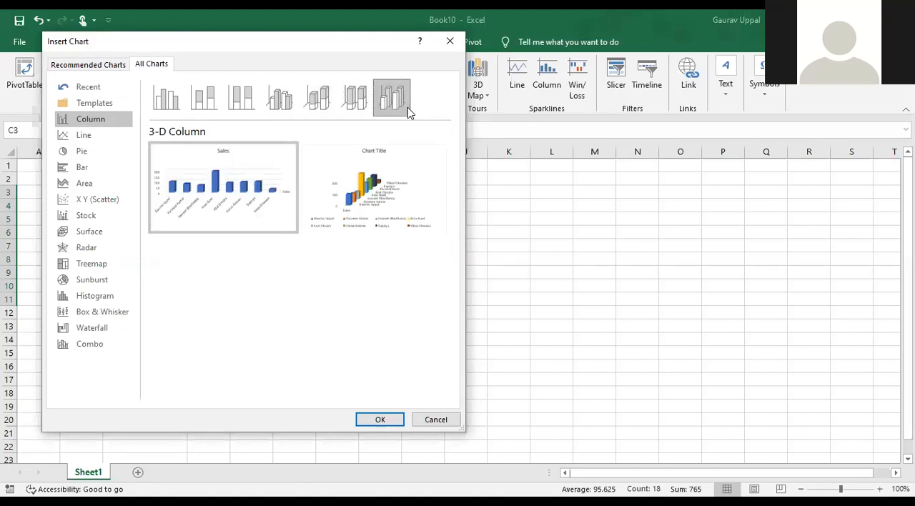
mouse_move(270, 234)
left_click(86, 63)
left_click(153, 69)
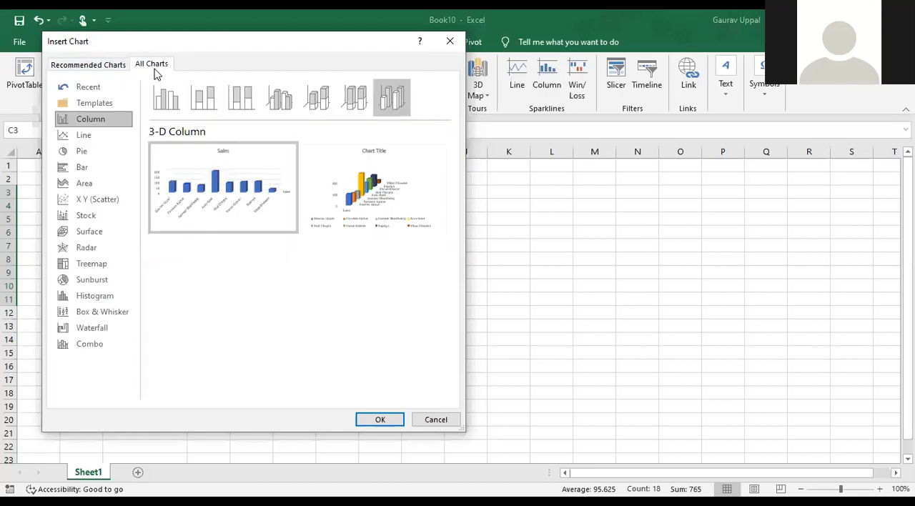
mouse_move(232, 218)
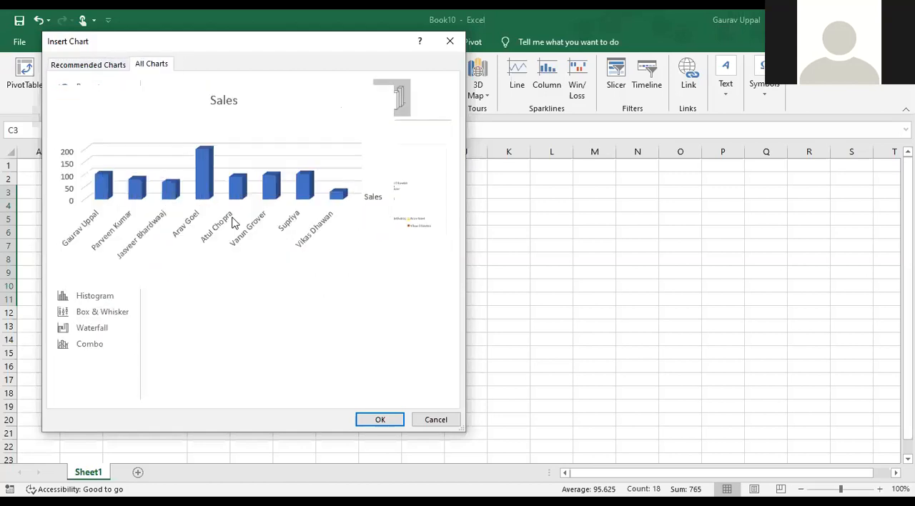
left_click(375, 422)
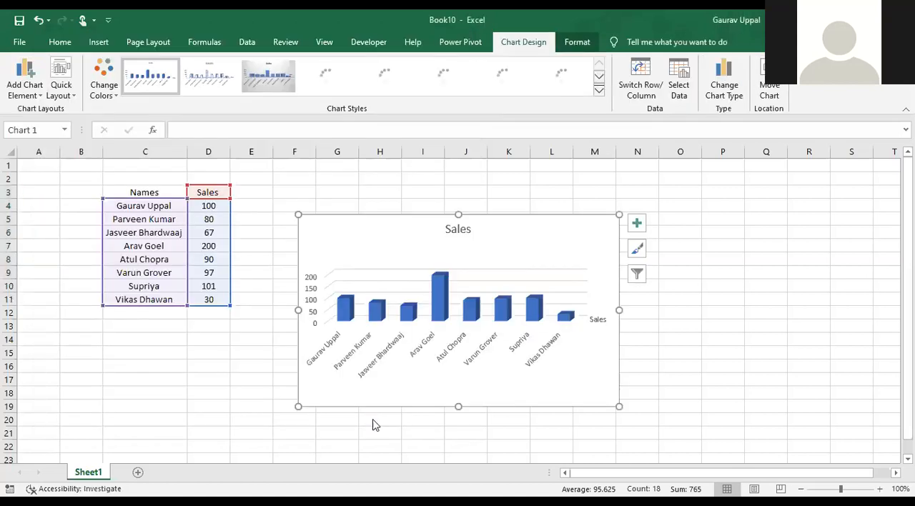
Enlarge the Sales chart so it spans columns D to O and rows 3 to 18
left_click_drag(295, 214, 258, 186)
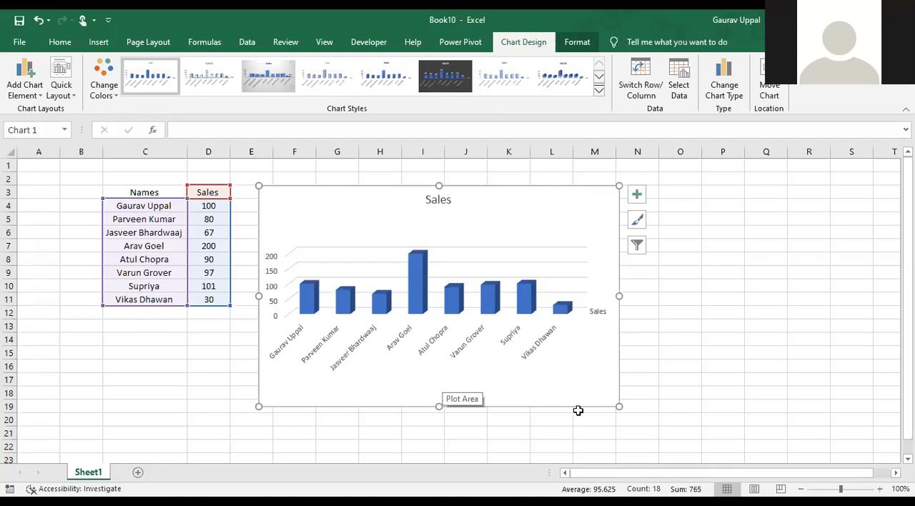
left_click_drag(619, 406, 685, 381)
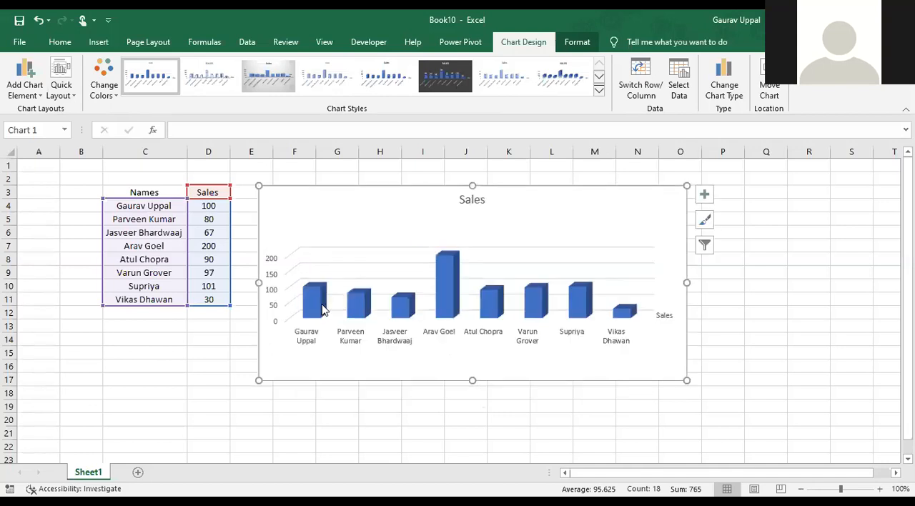
left_click(200, 300)
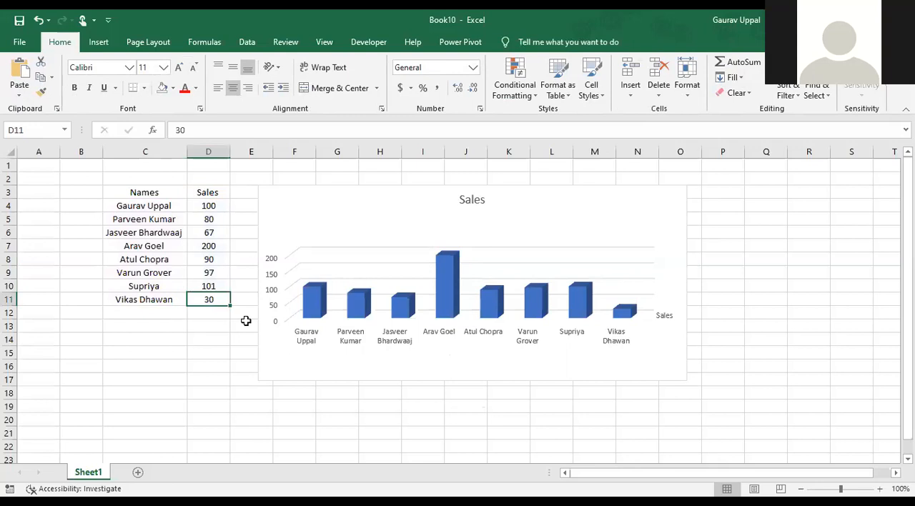
left_click(258, 379)
left_click_drag(258, 380, 190, 394)
Open the formatting options of the chart's vertical value axis, and move the chart to start at column E, uncovering the sales figures
left_click(206, 337)
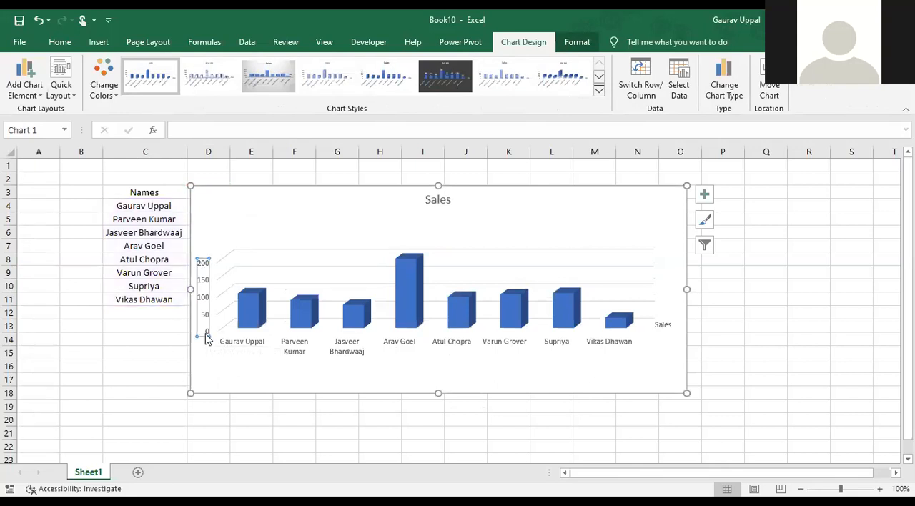
right_click(206, 338)
left_click(262, 476)
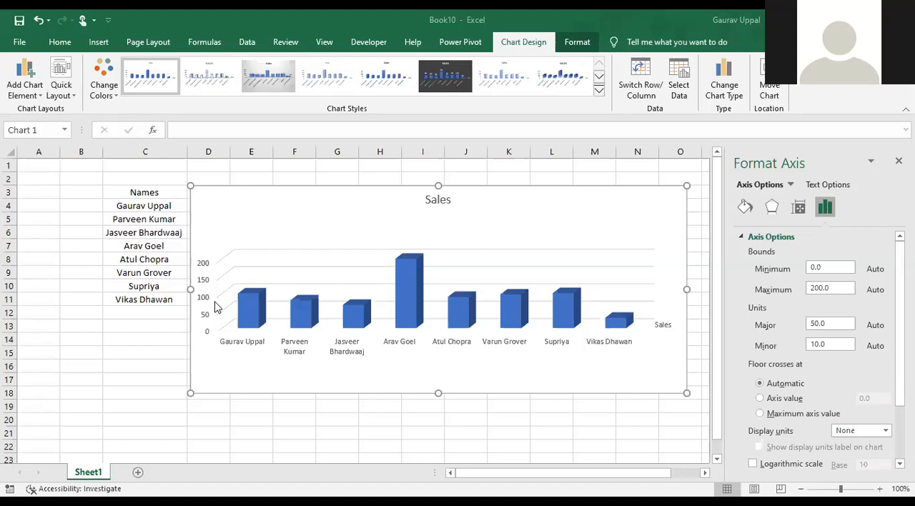
left_click(207, 331)
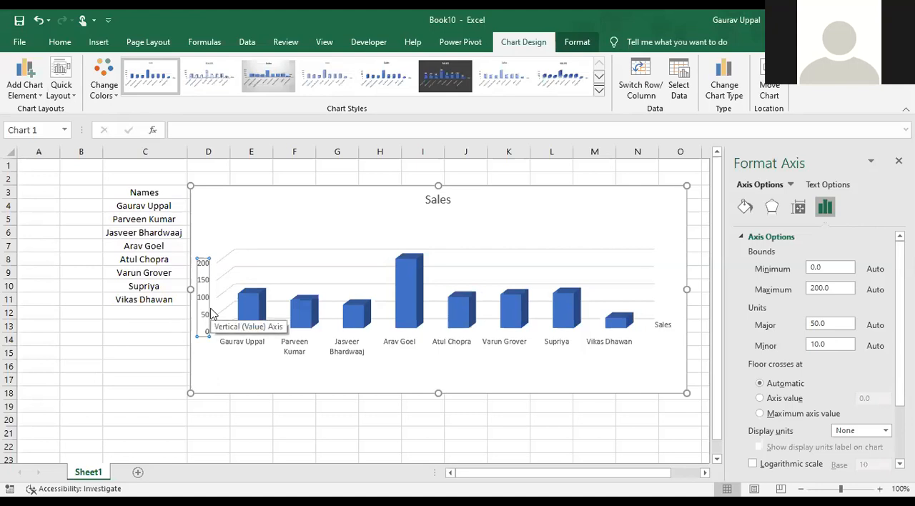
right_click(210, 313)
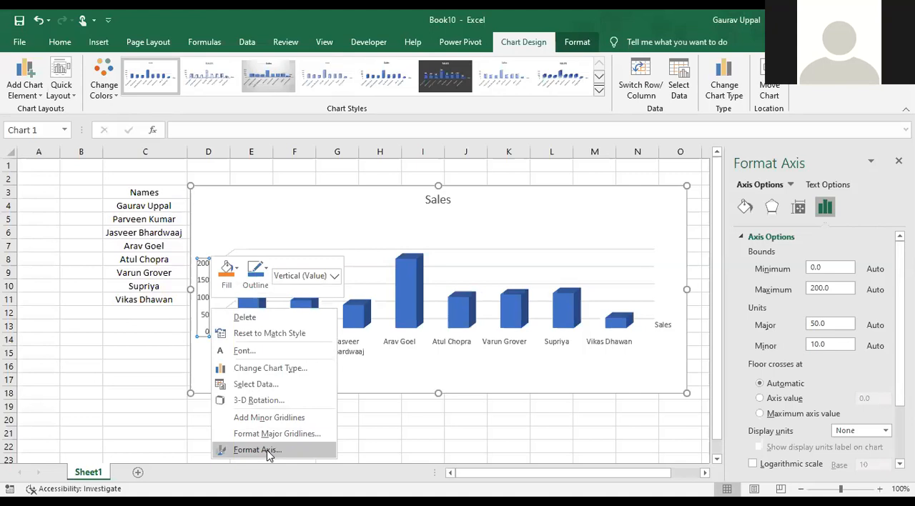
left_click(269, 453)
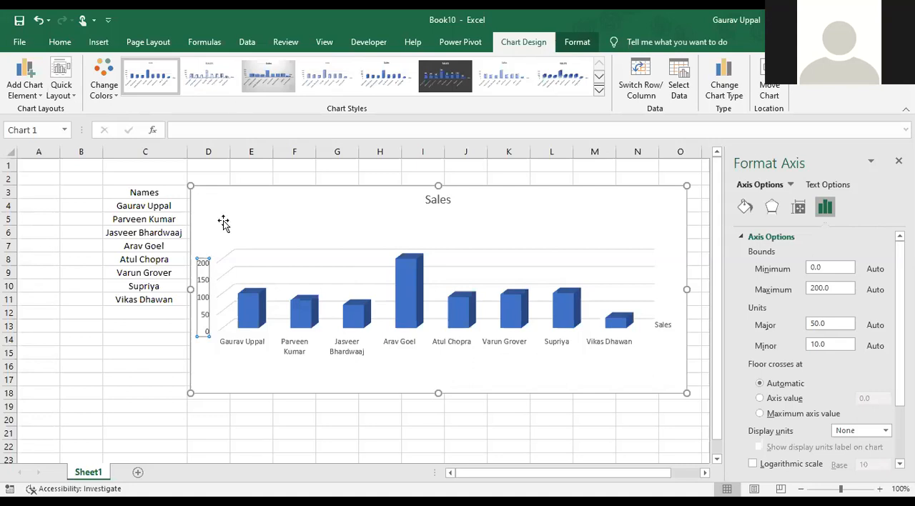
left_click_drag(228, 186, 272, 166)
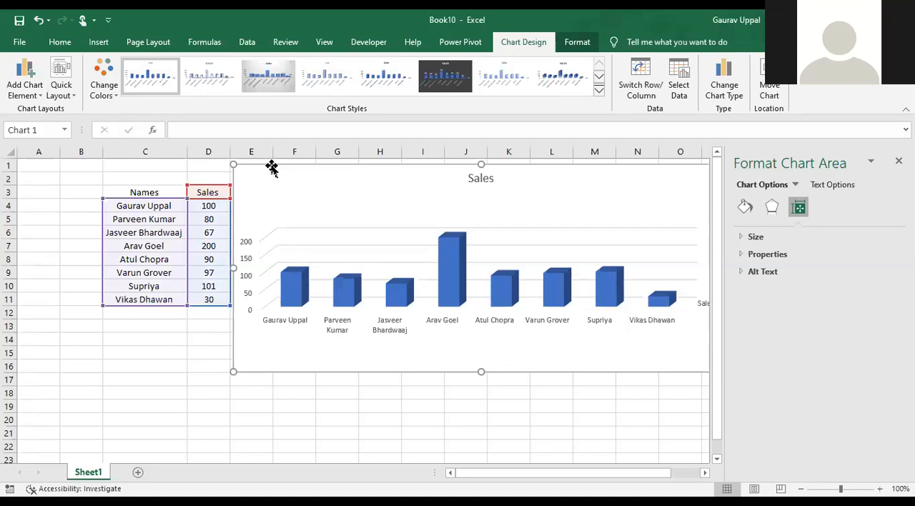
Set the sales value in cell D11 to 50
left_click(203, 300)
type("50")
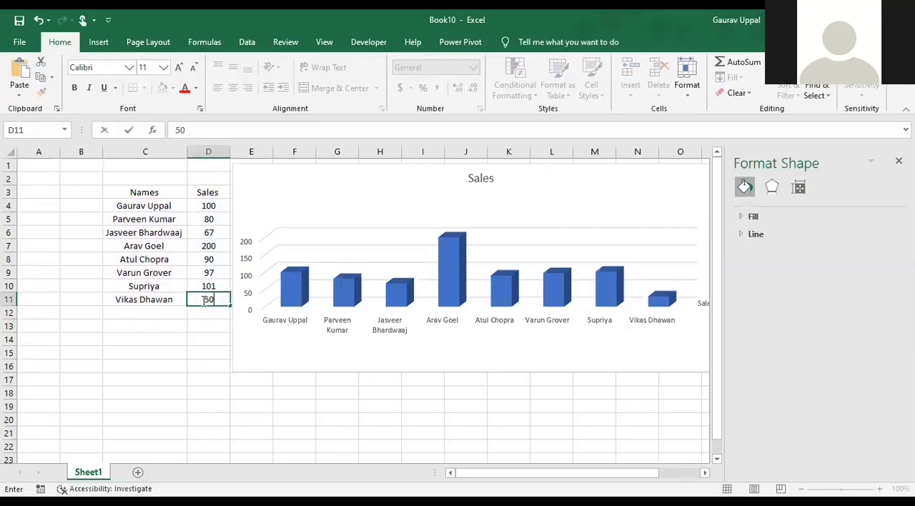
key("Return")
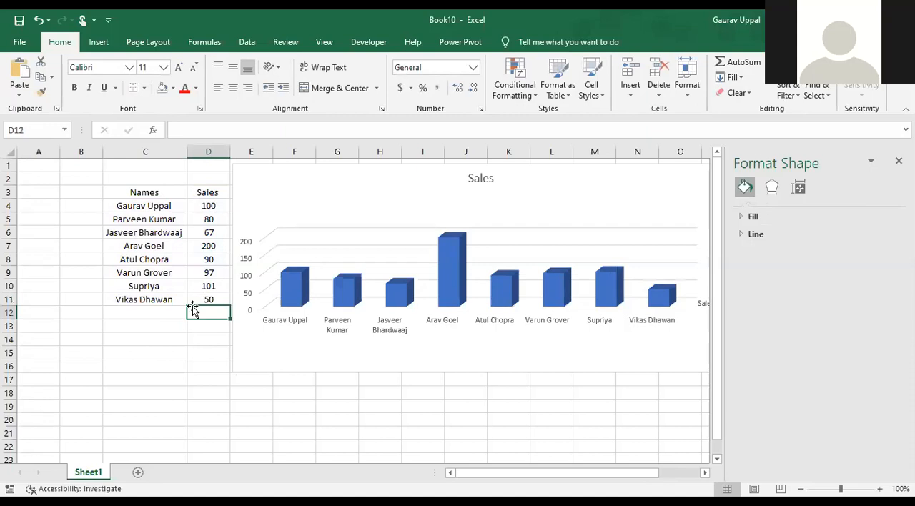
Set the sales value in cell D11 to 60
left_click(208, 300)
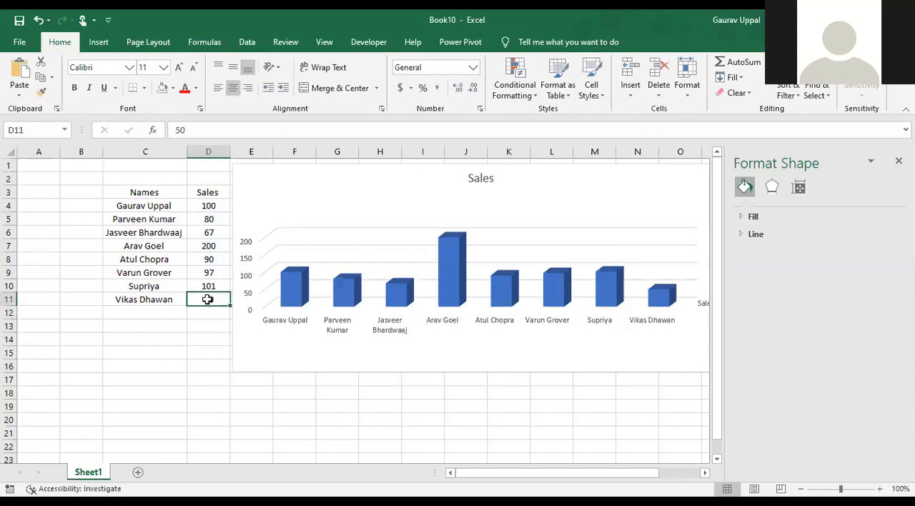
type("60")
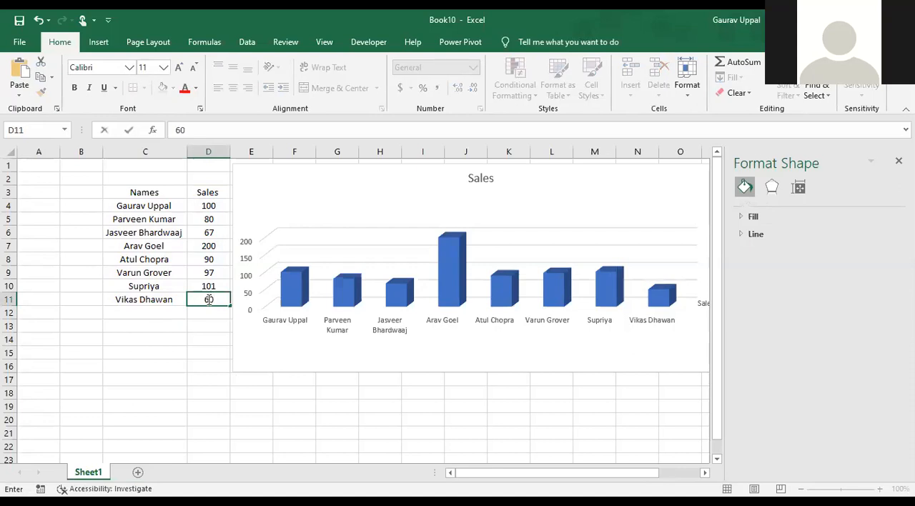
key("Return")
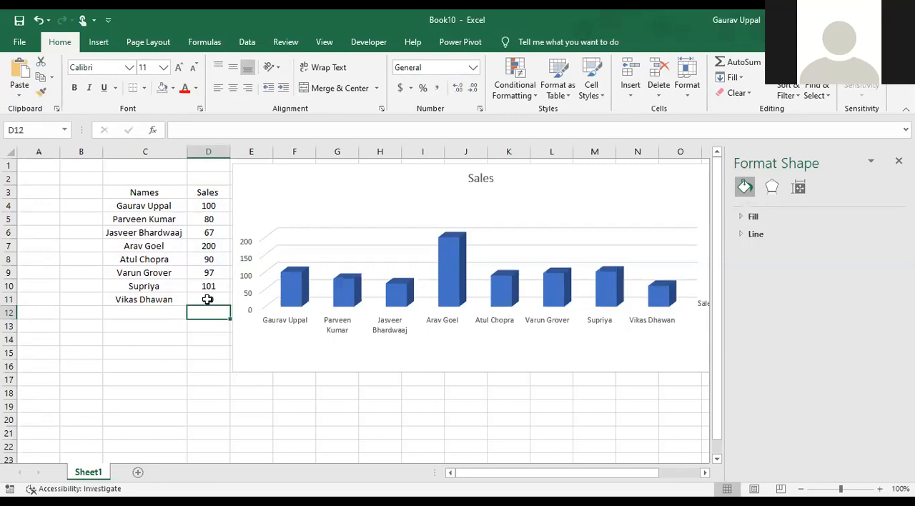
Highlight the highest and lowest sales figures, cells D7 and D11, with the standard yellow fill
left_click(208, 299)
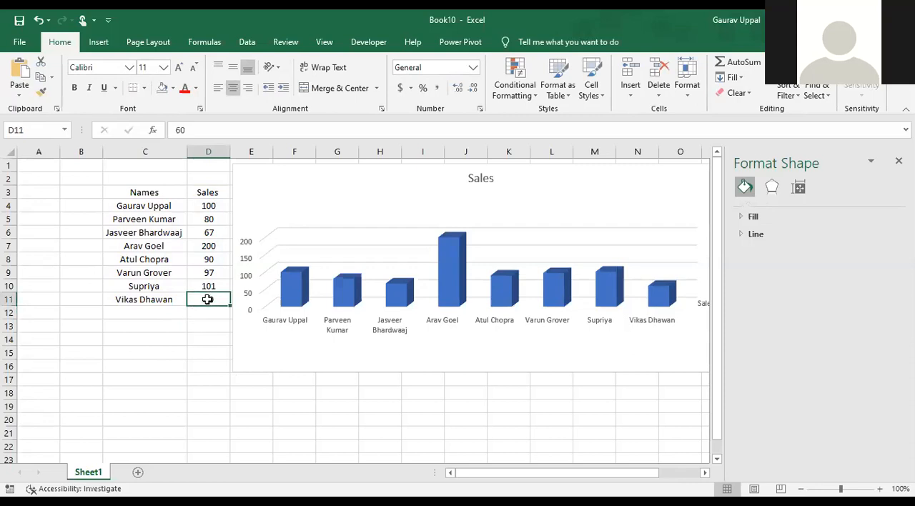
left_click(215, 247, "ctrl")
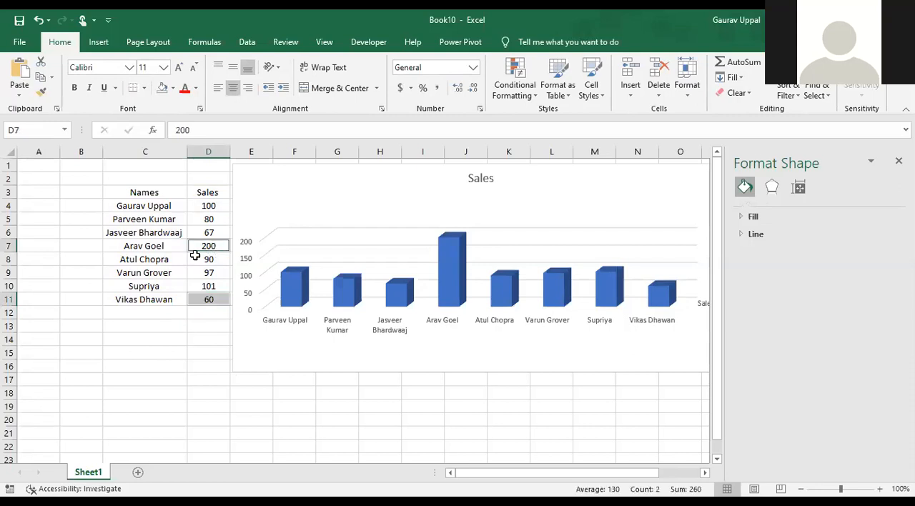
left_click(174, 87)
left_click(221, 159)
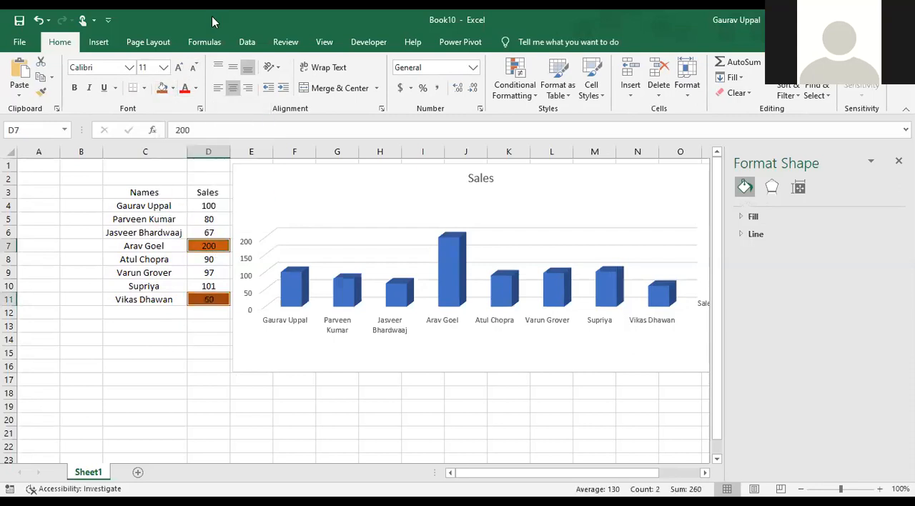
left_click(174, 87)
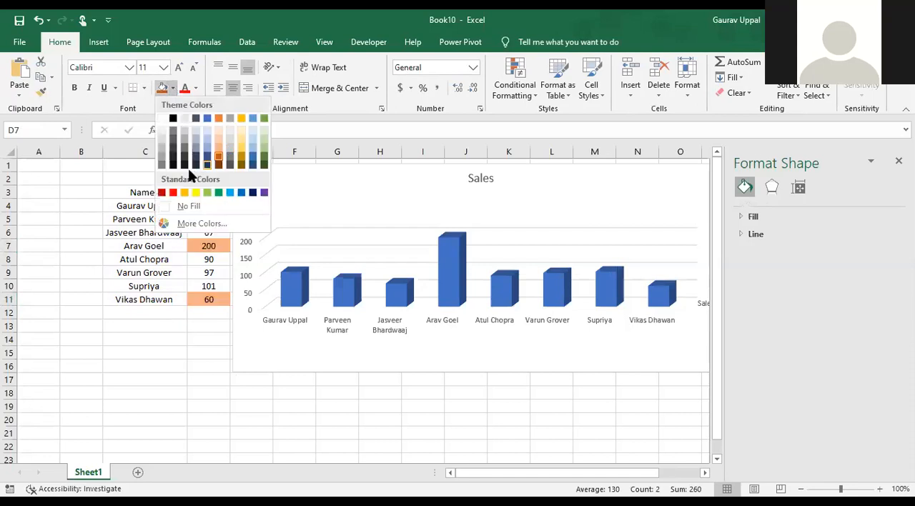
left_click(196, 193)
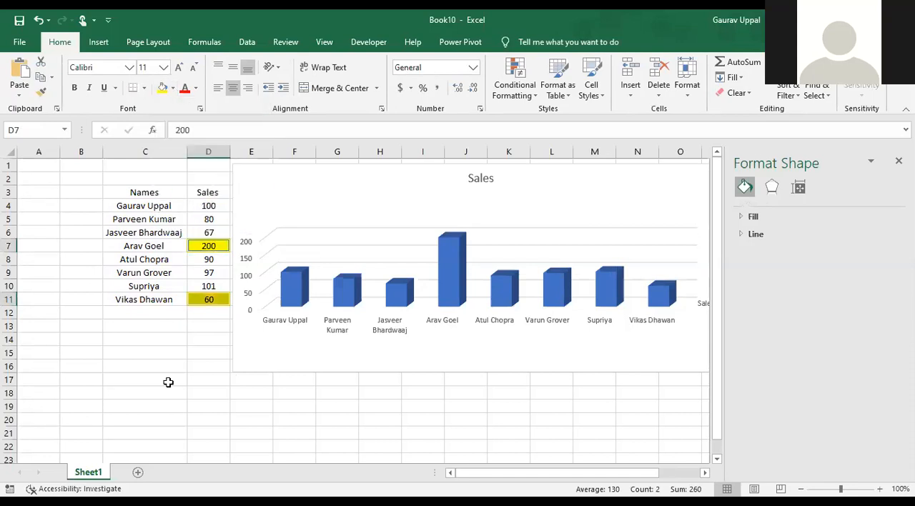
left_click(167, 379)
Open the formatting options of the Sales chart's vertical value axis
left_click(208, 299)
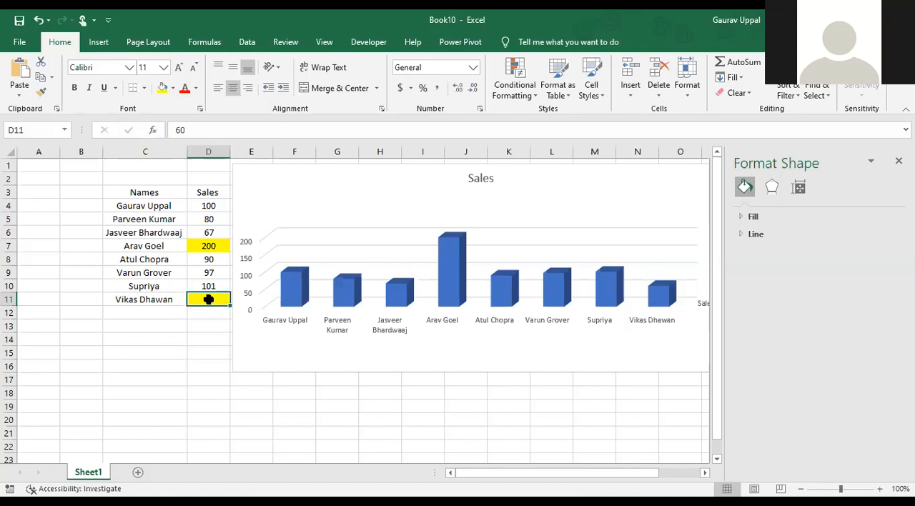
left_click(251, 305)
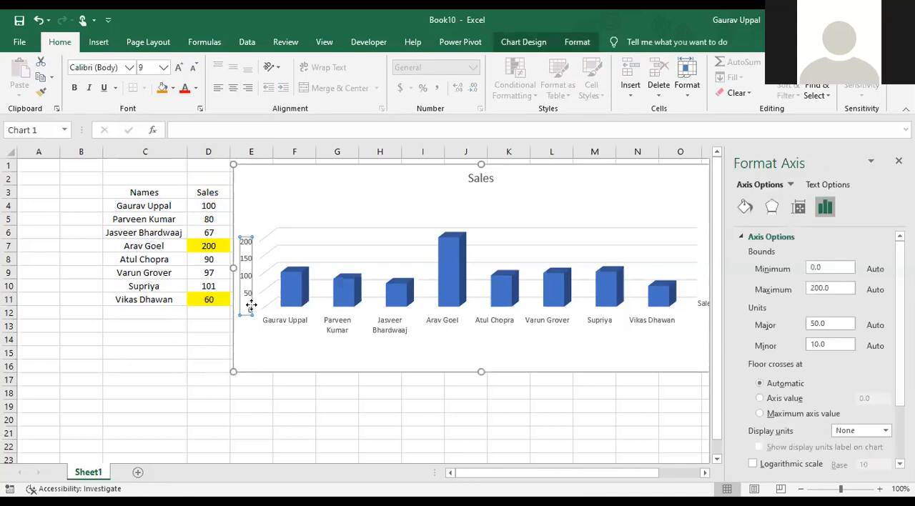
right_click(251, 305)
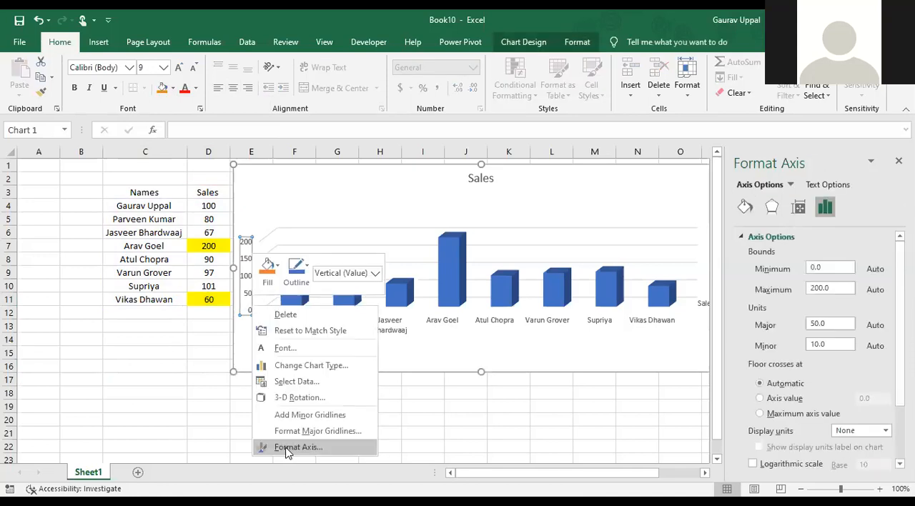
left_click(297, 447)
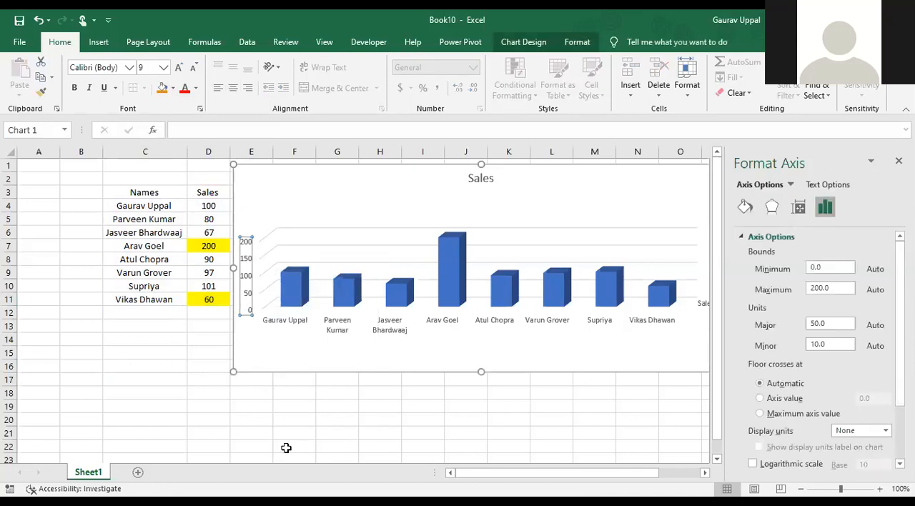
Examine the fill, border and effects formatting options of the chart's plot area
right_click(243, 270)
left_click(297, 377)
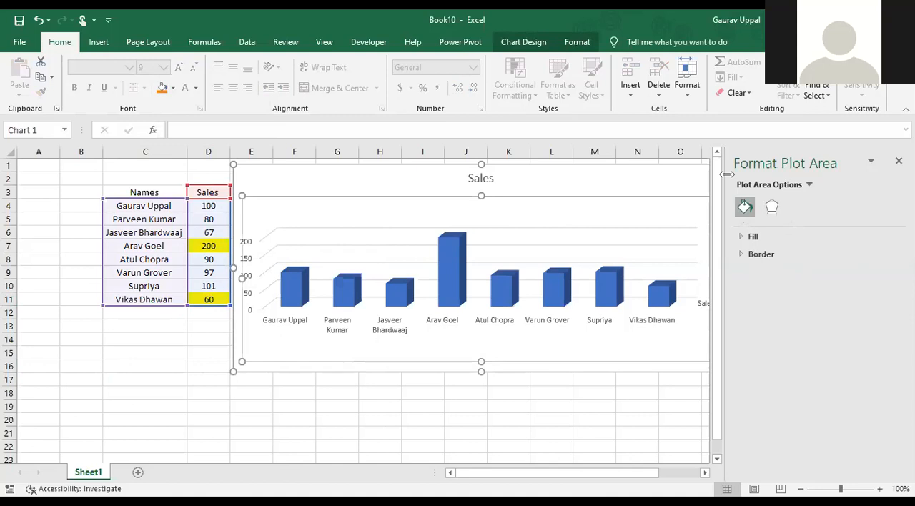
left_click(760, 237)
left_click(760, 236)
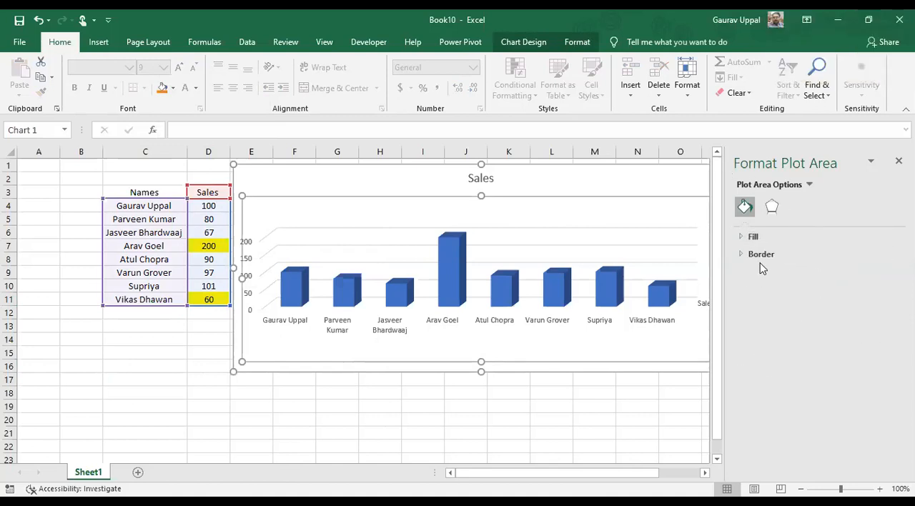
left_click(781, 255)
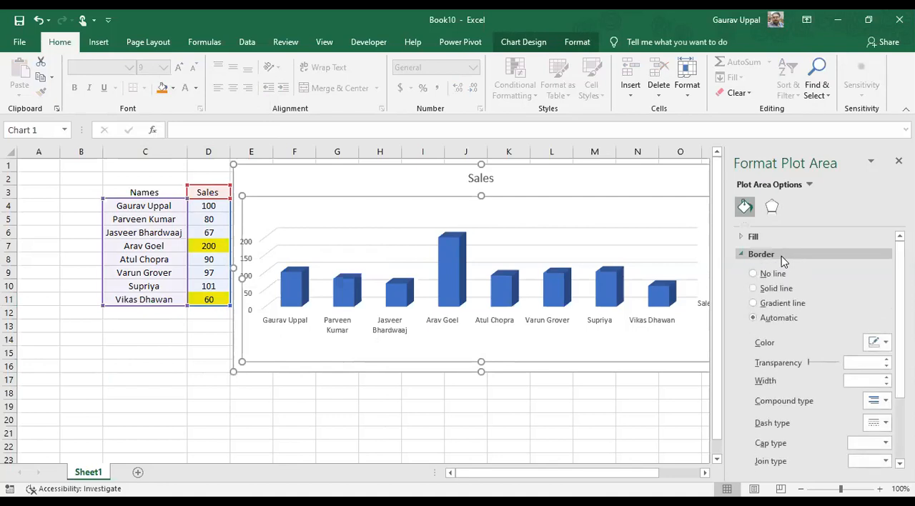
left_click(781, 256)
left_click(772, 209)
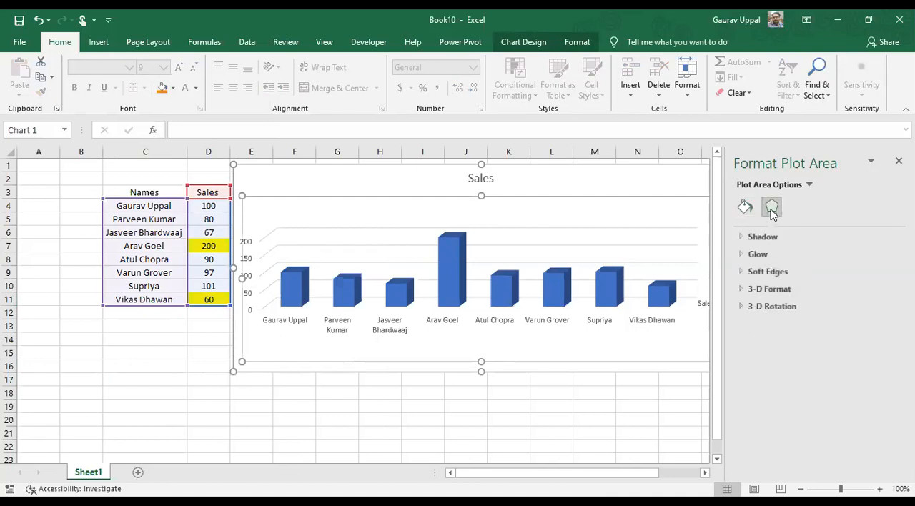
left_click(745, 206)
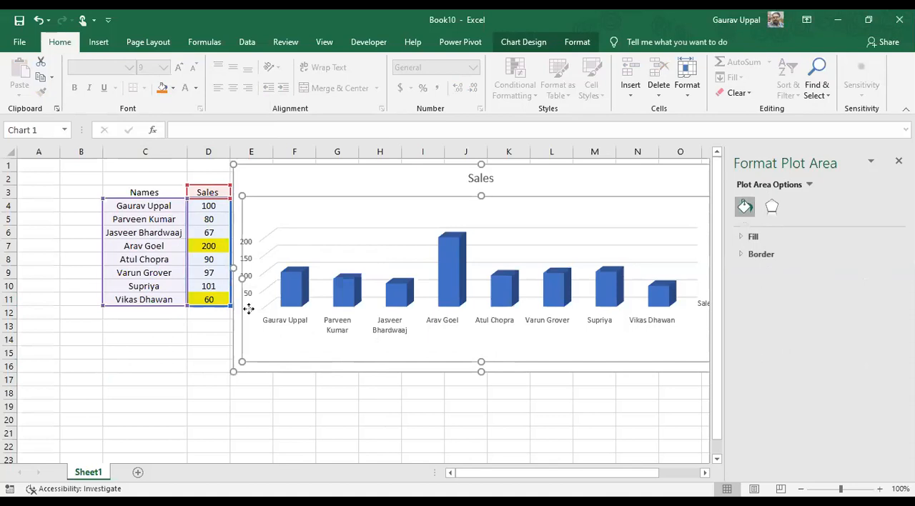
left_click(108, 361)
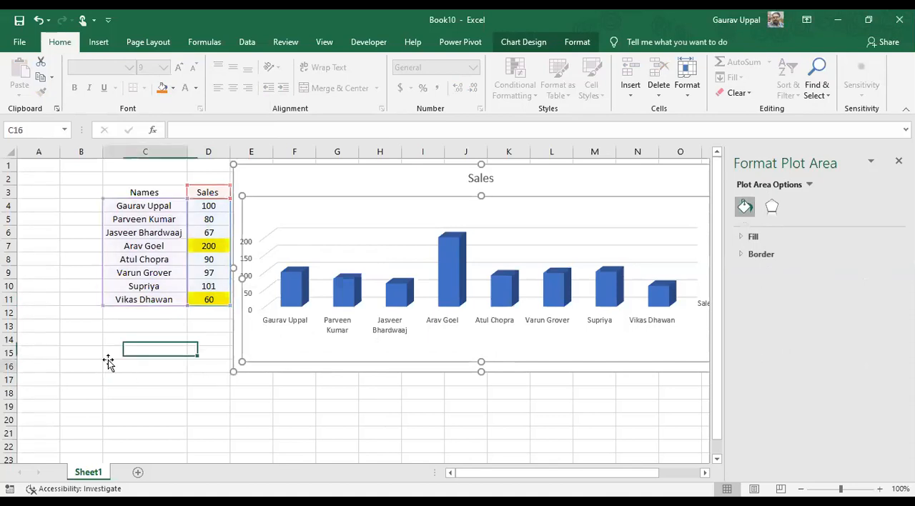
Examine the vertical value axis's alignment, effects and number format options
left_click(245, 308)
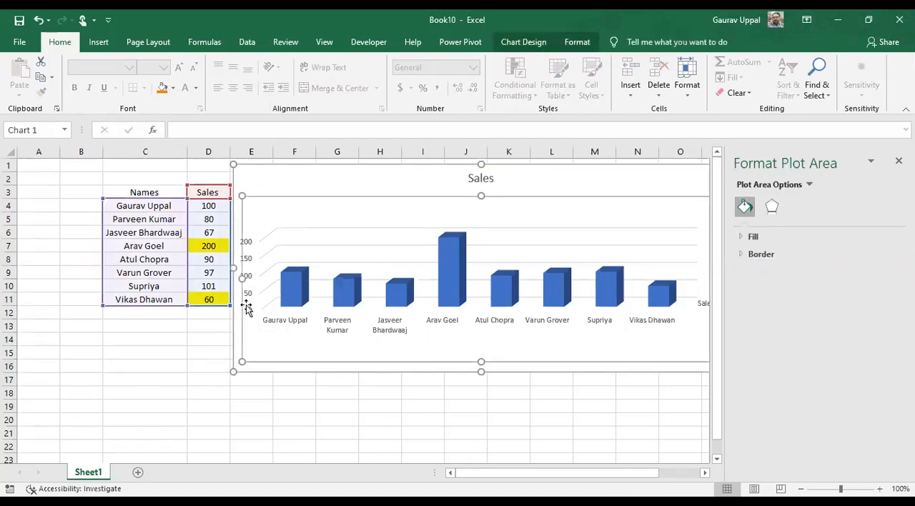
left_click(250, 306)
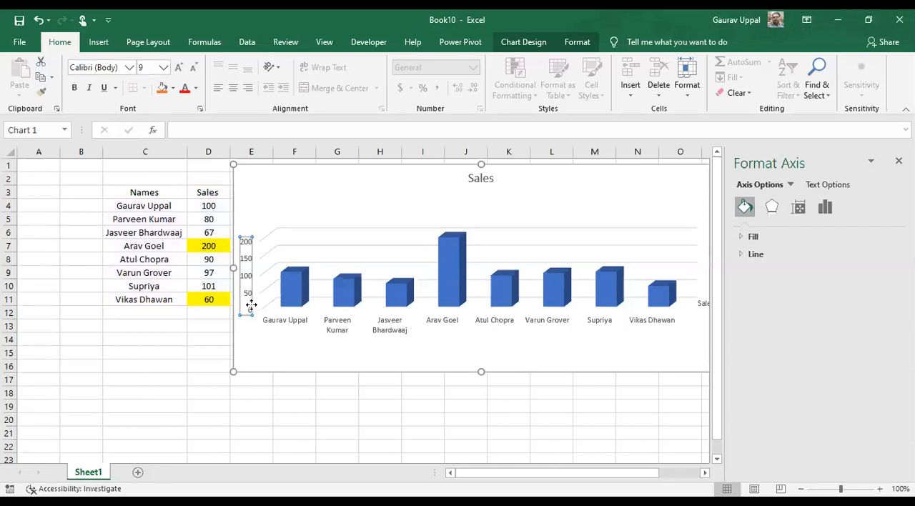
right_click(251, 306)
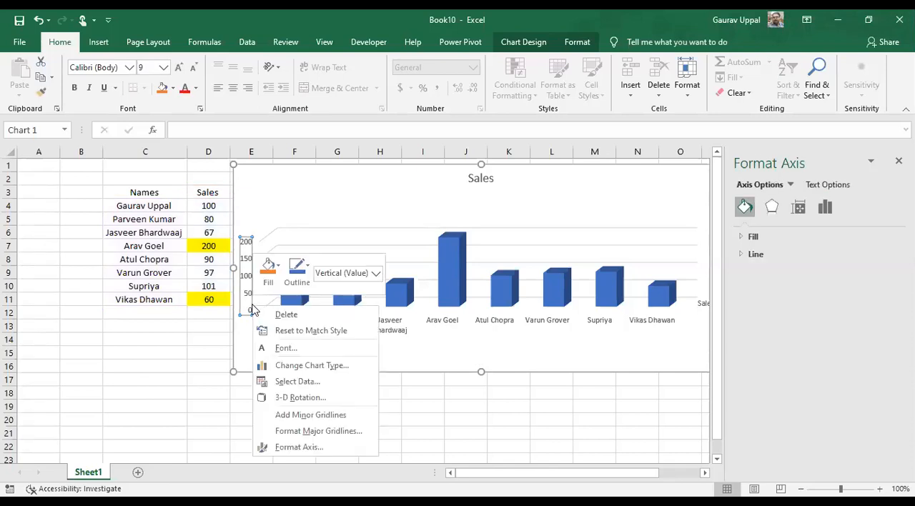
key("Escape")
left_click(799, 206)
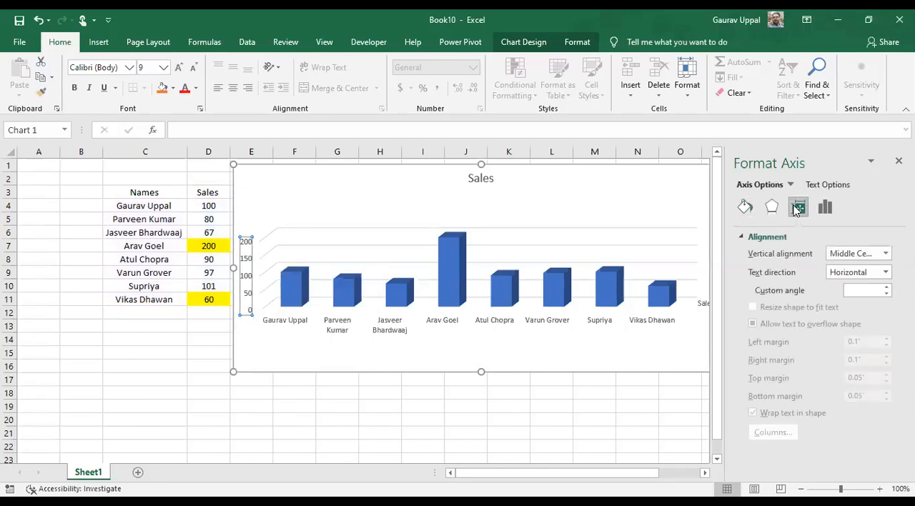
left_click(771, 207)
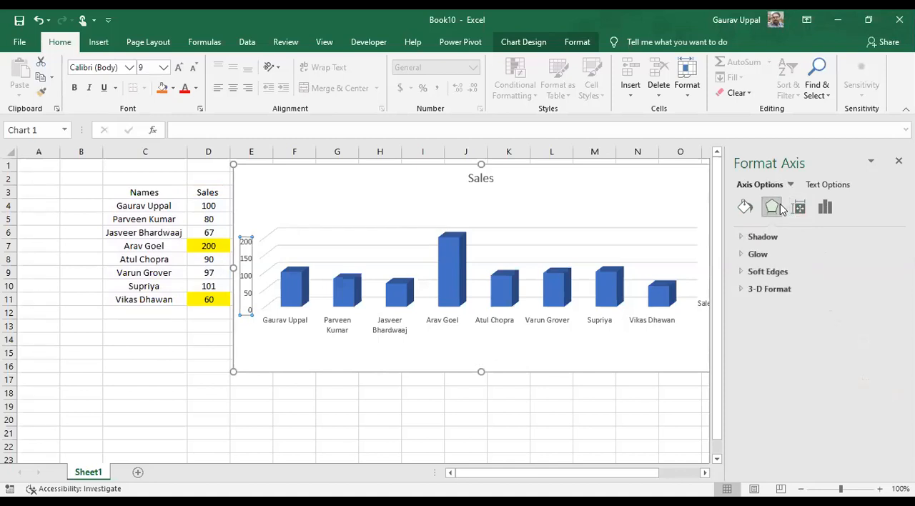
left_click(804, 208)
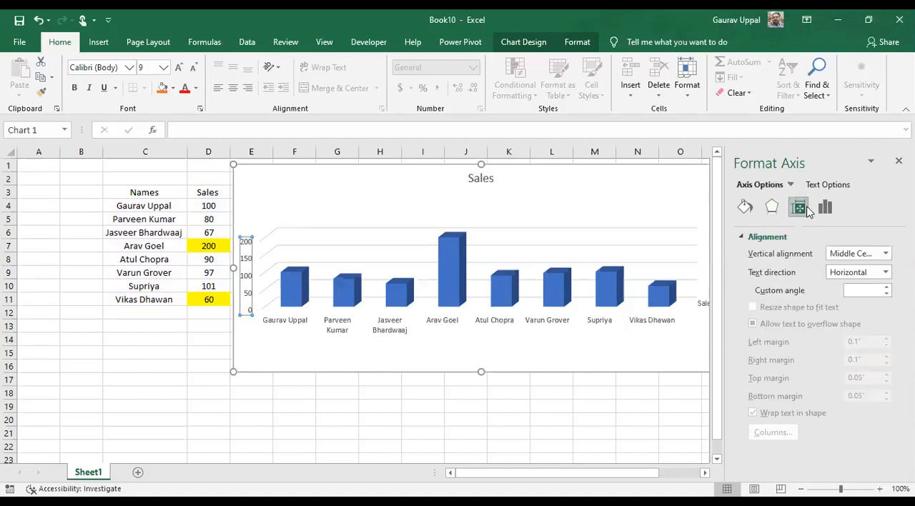
left_click(825, 208)
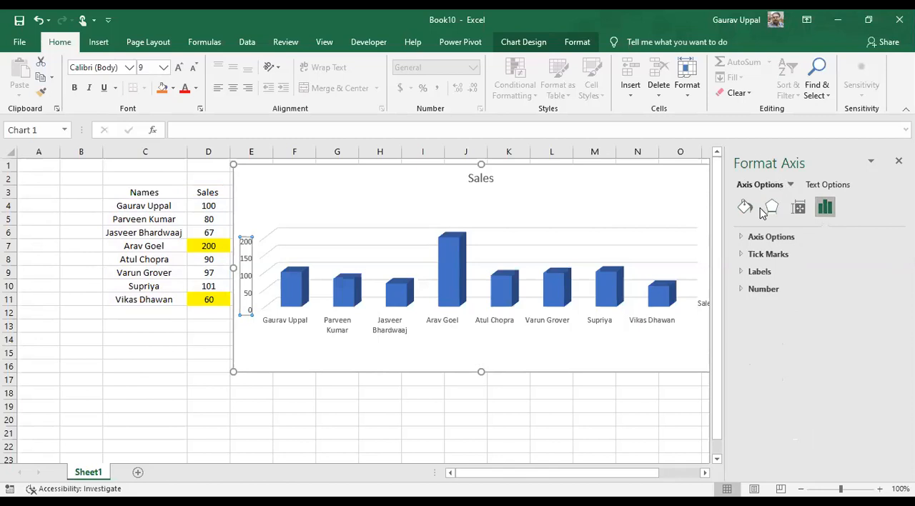
left_click(786, 290)
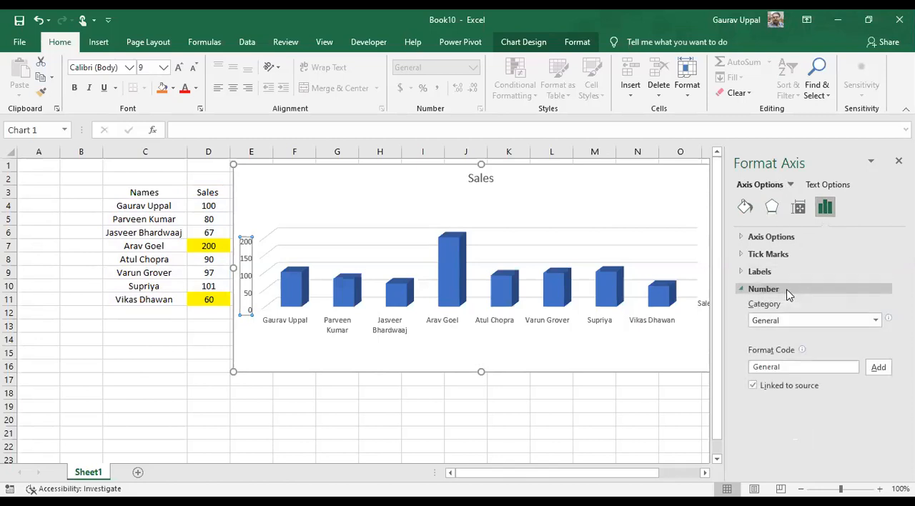
Set the minimum bound of the chart's vertical value axis to 50
left_click(770, 237)
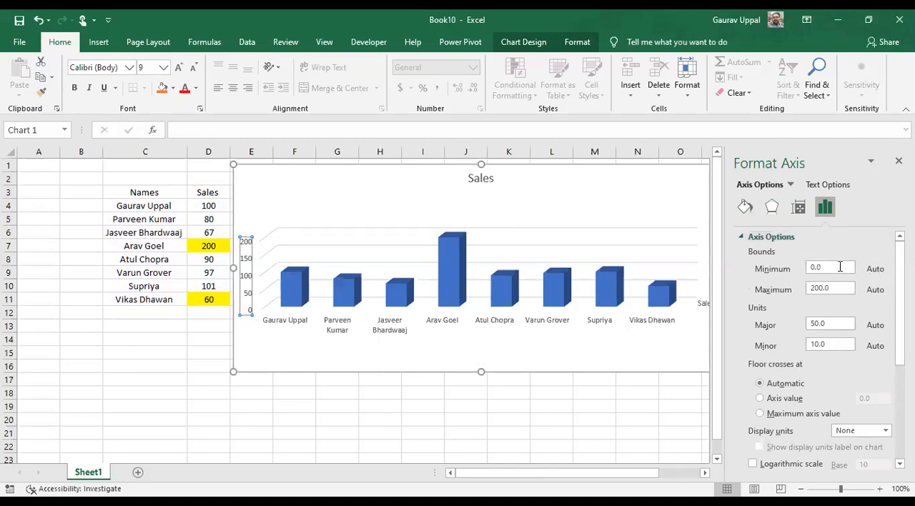
key("BackSpace")
key("BackSpace")
key("BackSpace")
type("50")
key("Return")
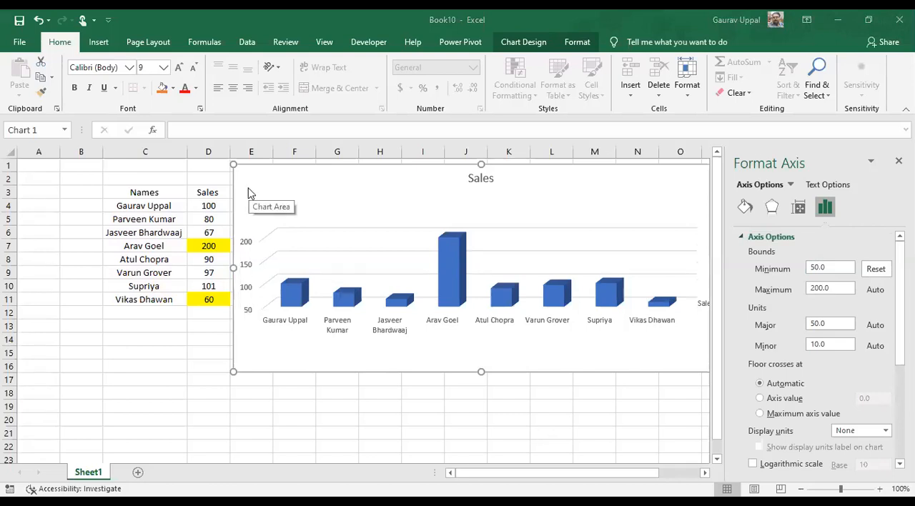
Set the major unit of the vertical value axis to 100
left_click(838, 288)
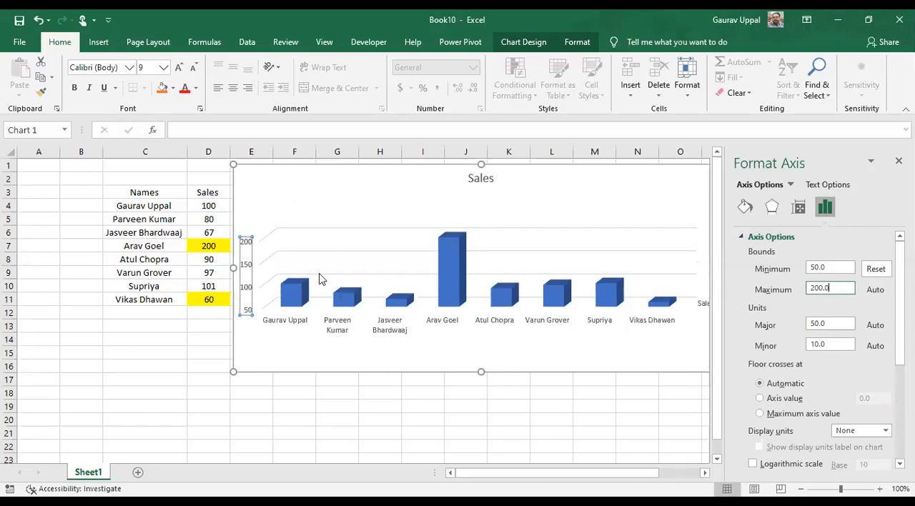
left_click(836, 325)
key("BackSpace")
key("BackSpace")
key("BackSpace")
key("BackSpace")
type("100")
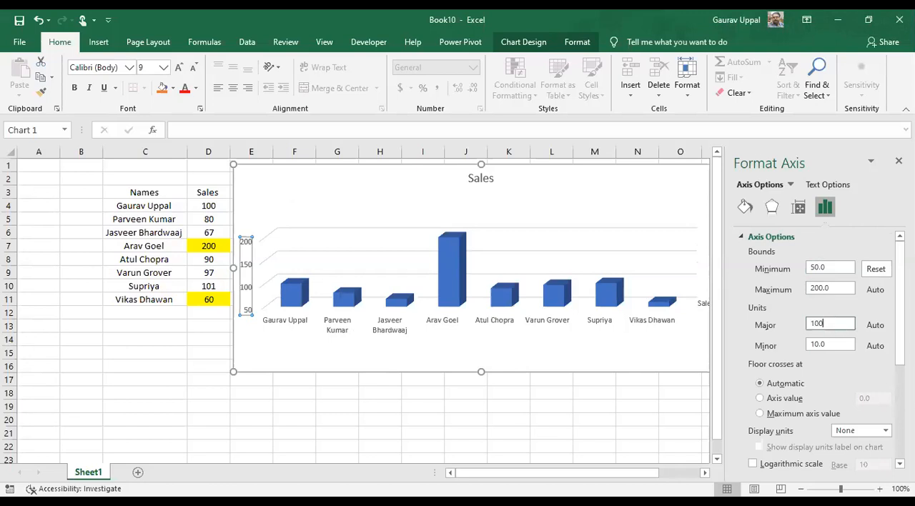
key("Return")
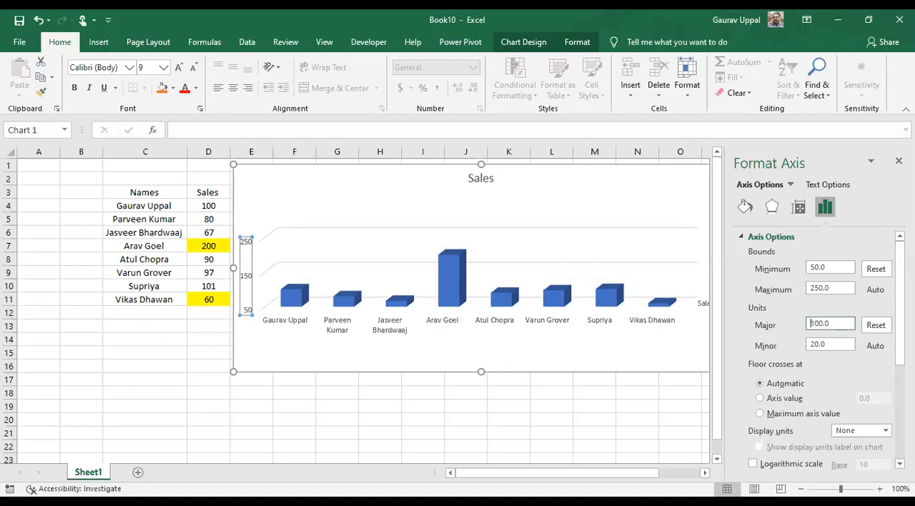
Set the major unit of the vertical value axis to 25
left_click_drag(842, 324, 776, 324)
type("25")
key("Return")
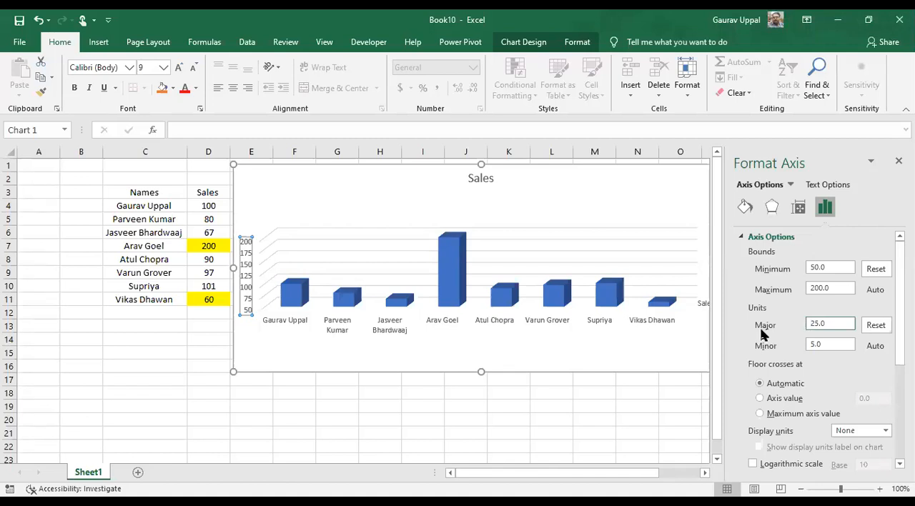
Close the axis formatting options and undo the two major unit changes on the vertical axis
left_click(898, 161)
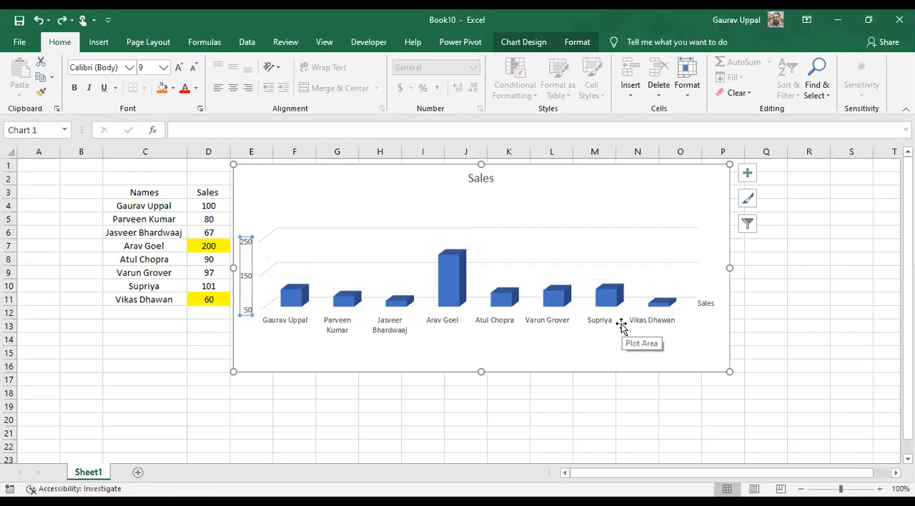
key("ctrl+z")
Undo the remaining bound changes on the chart's vertical value axis
key("alt+shift+F10")
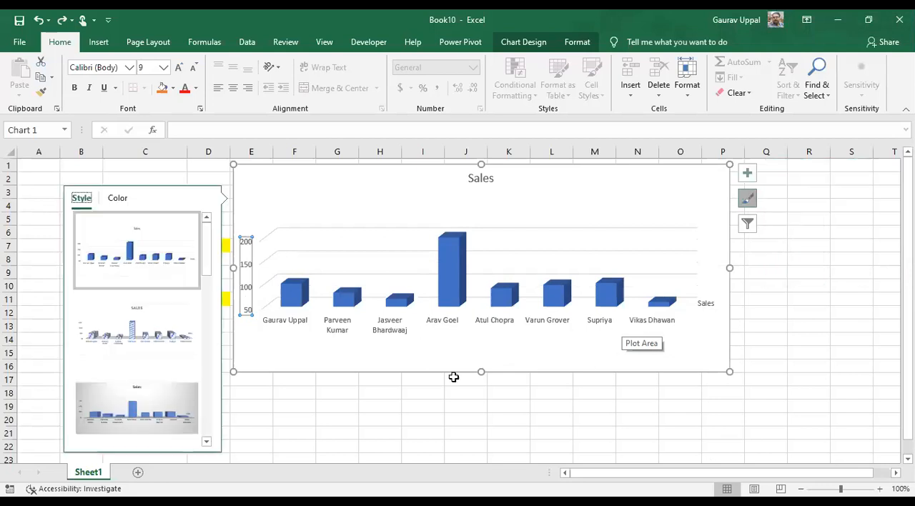
left_click(320, 421)
key("ctrl+z")
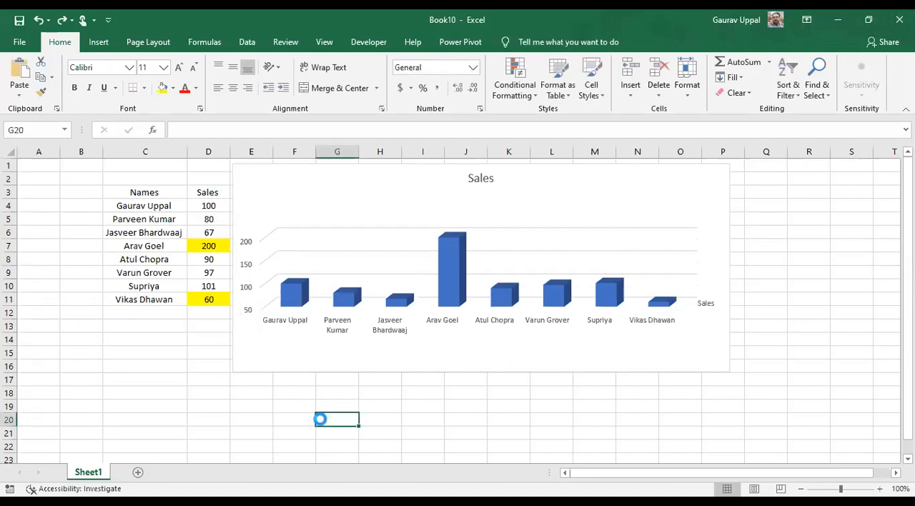
left_click(319, 418)
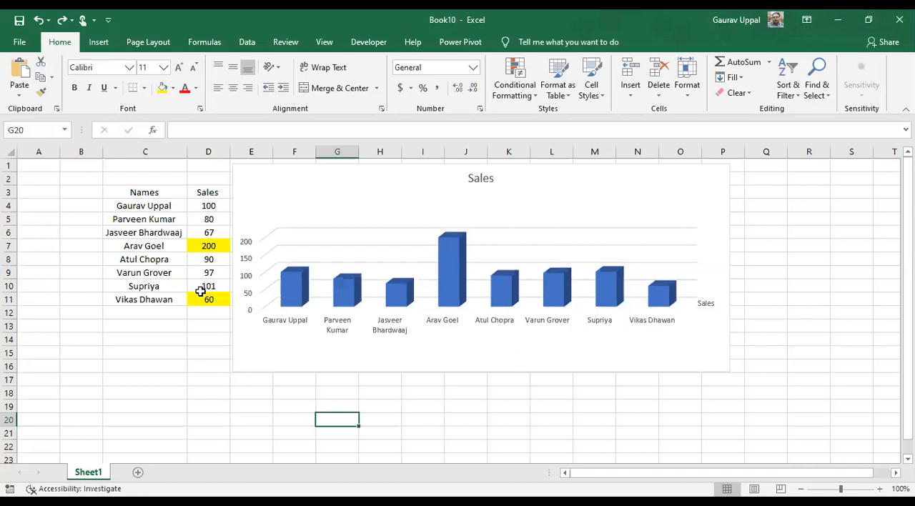
Open the formatting options of the vertical value axis and set its minimum bound to 50
left_click(250, 309)
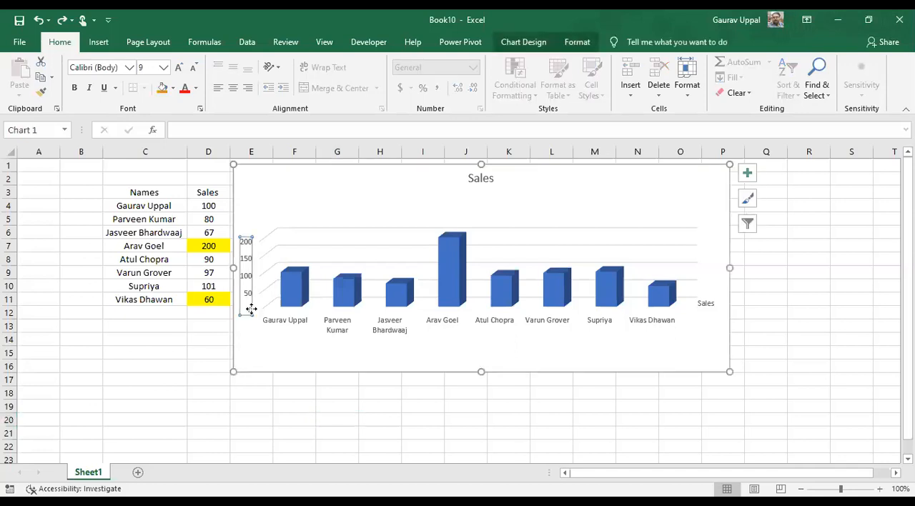
right_click(251, 309)
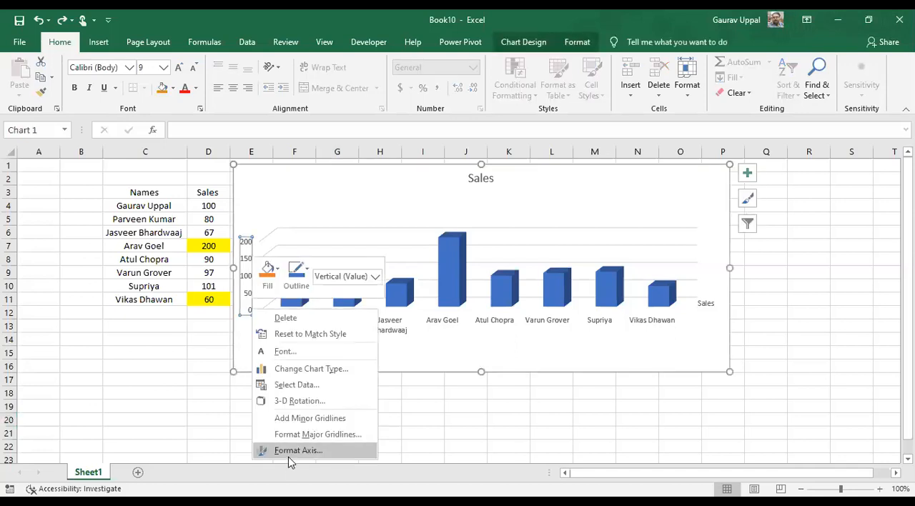
left_click(297, 451)
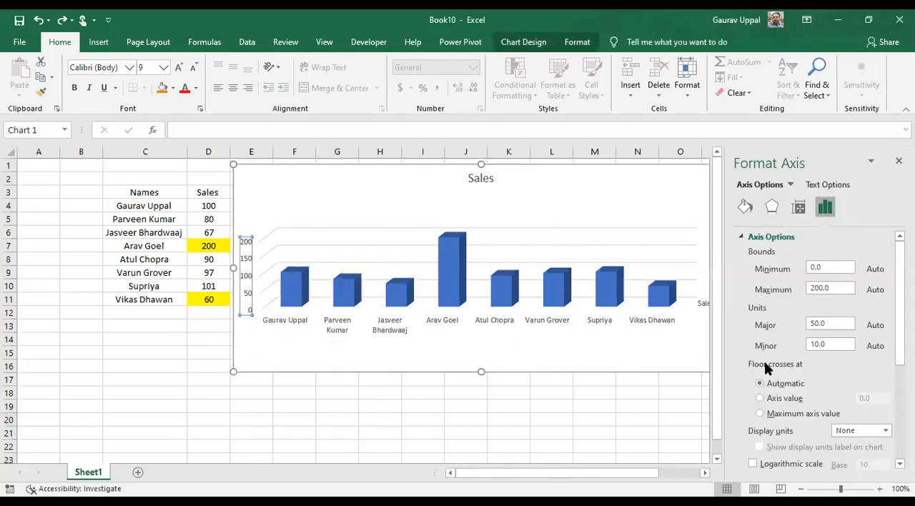
left_click(832, 267)
key("BackSpace")
key("BackSpace")
key("BackSpace")
type("50")
Set the maximum bound of the vertical value axis to 250
left_click(842, 288)
key("BackSpace")
key("BackSpace")
key("BackSpace")
key("BackSpace")
key("BackSpace")
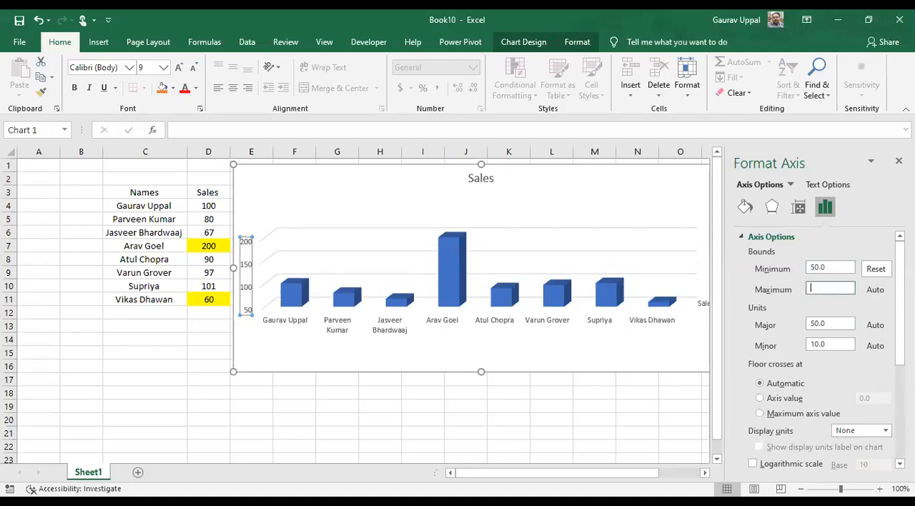
type("250")
Set the major unit of the chart's vertical value axis to 100
left_click(829, 324)
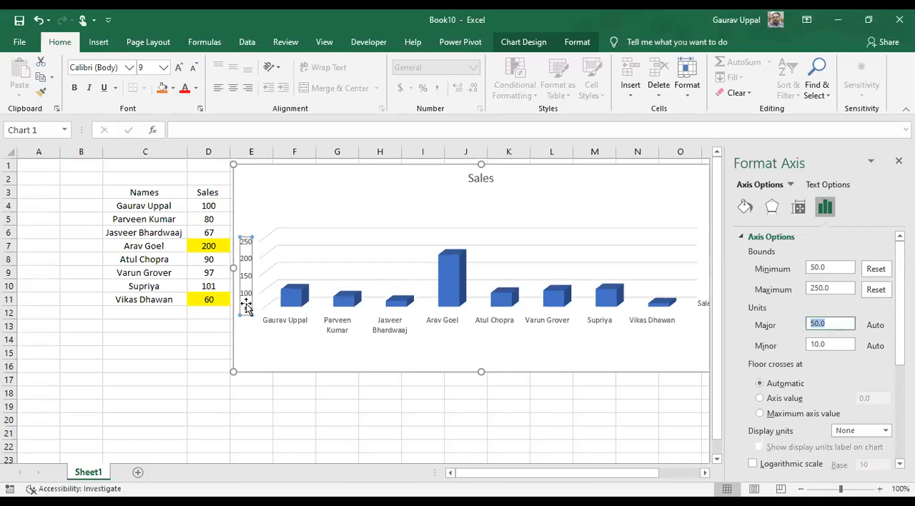
type("100")
key("Return")
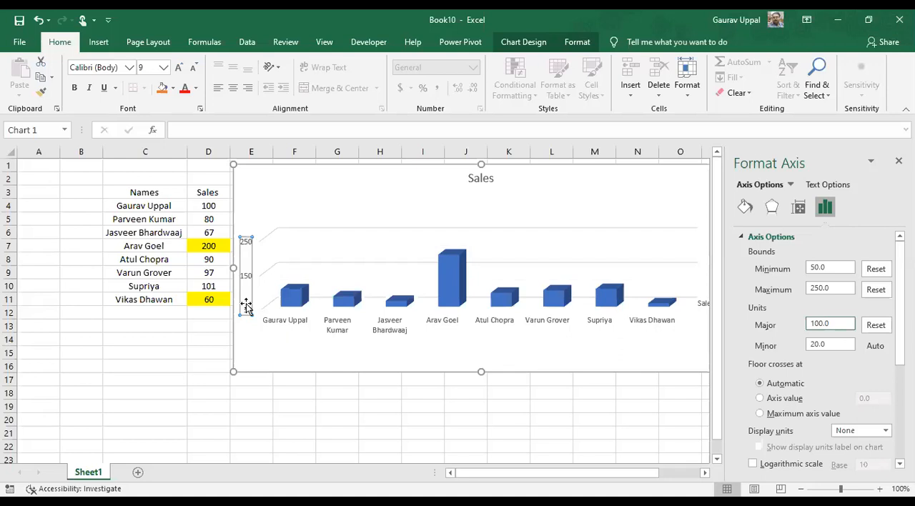
Set the minimum bound of the vertical value axis to 0 and deselect the chart
left_click(826, 267)
left_click_drag(826, 268, 799, 274)
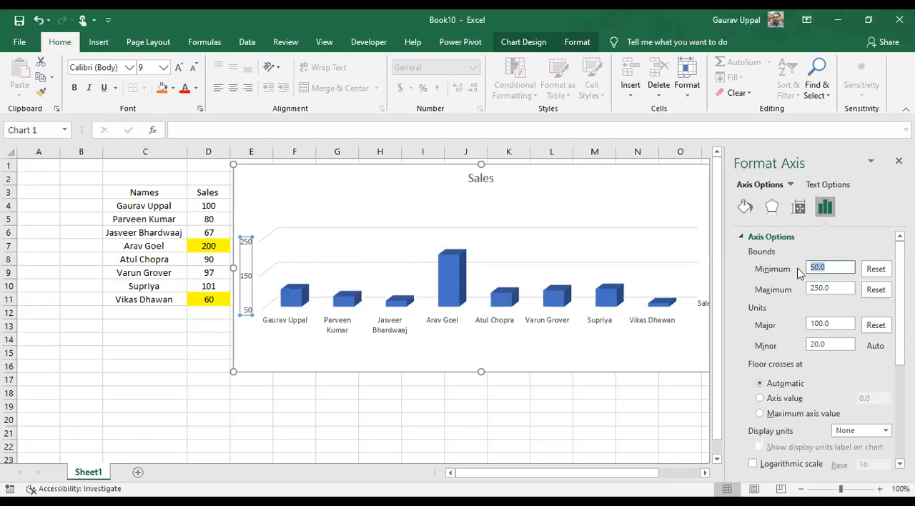
type("0")
key("Return")
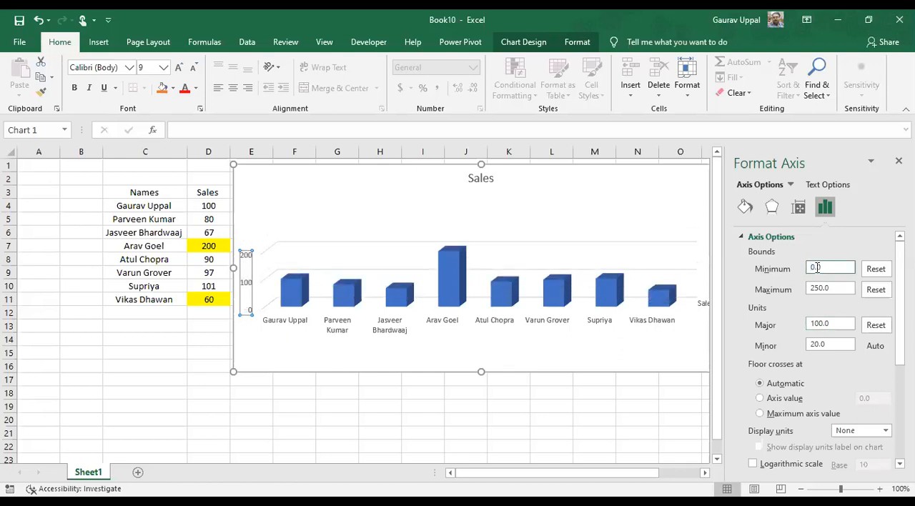
mouse_move(900, 300)
left_mouse_down()
mouse_move(900, 397)
mouse_move(899, 303)
left_mouse_up()
left_click(541, 392)
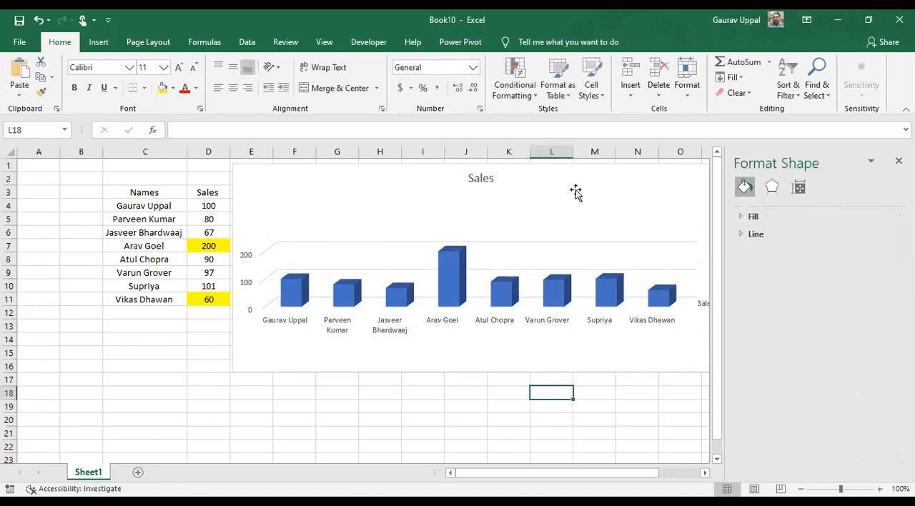
Change the chart title to "Sales India" and close the formatting options
left_click(476, 178)
left_click_drag(490, 175, 451, 169)
key("Delete")
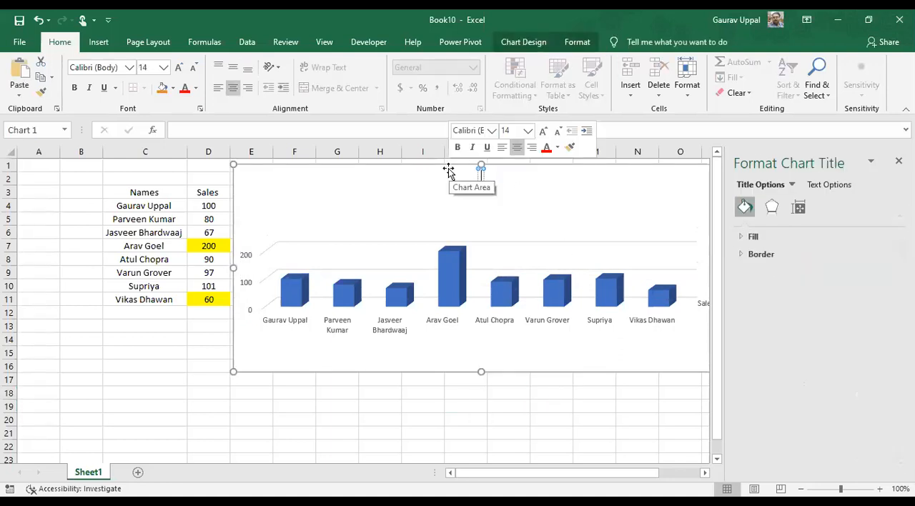
type("Sales")
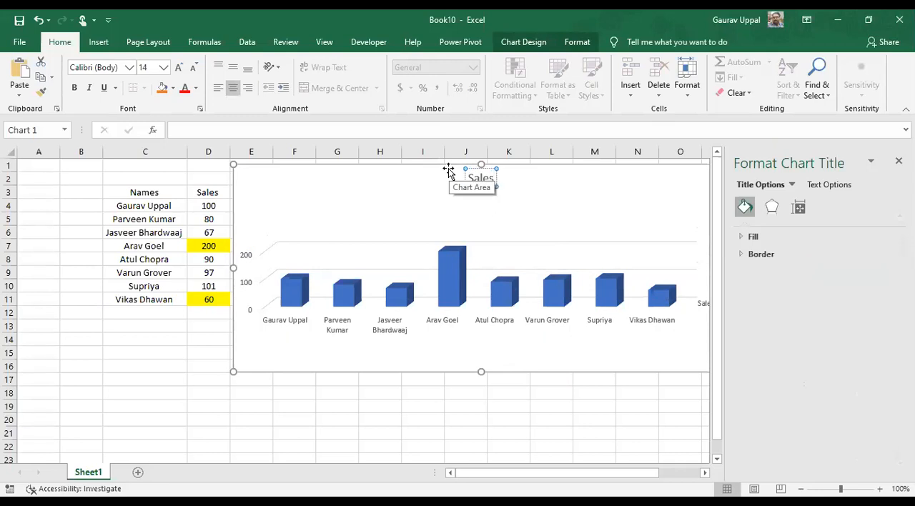
type(" INdi")
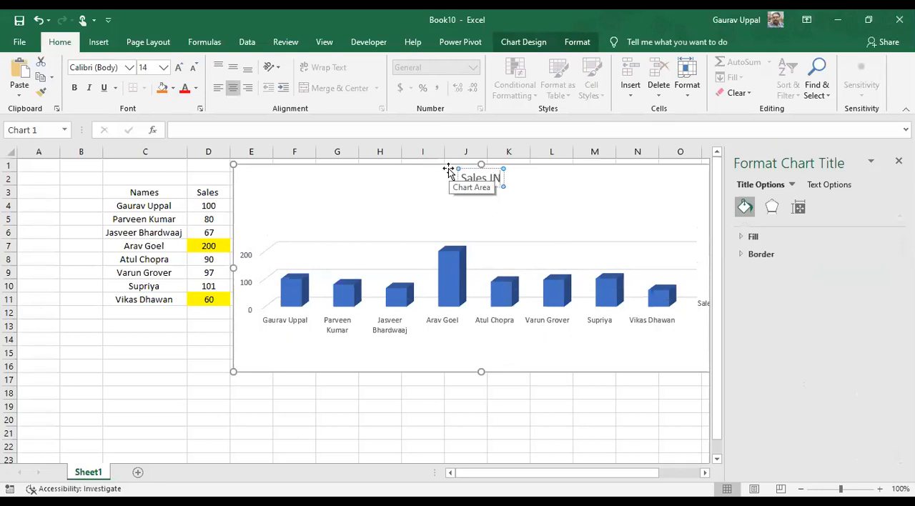
key("BackSpace")
key("BackSpace")
key("BackSpace")
key("BackSpace")
type("India")
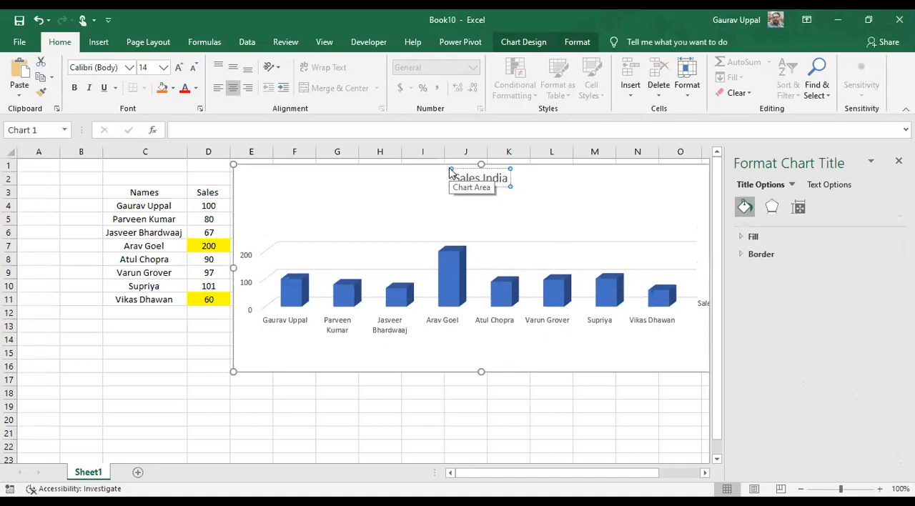
left_click(513, 394)
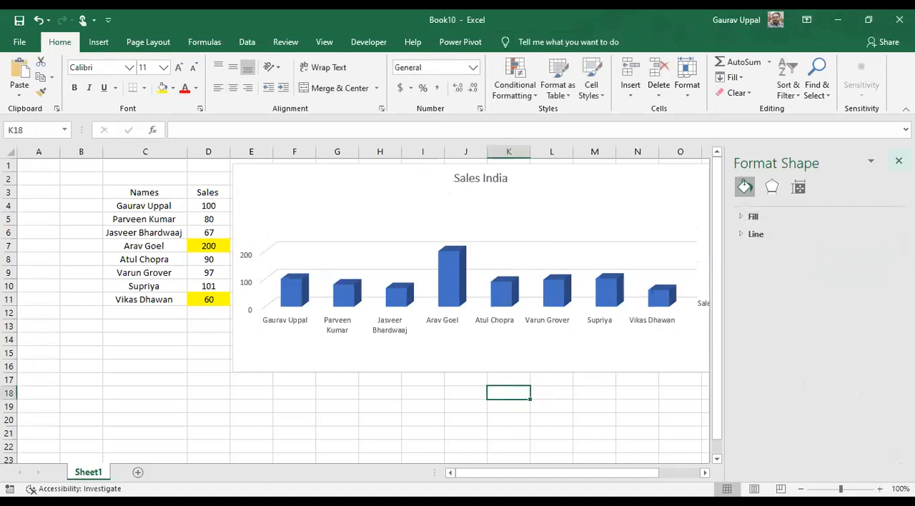
left_click(898, 160)
Add data labels to all columns of the Sales series in the chart
left_click(706, 305)
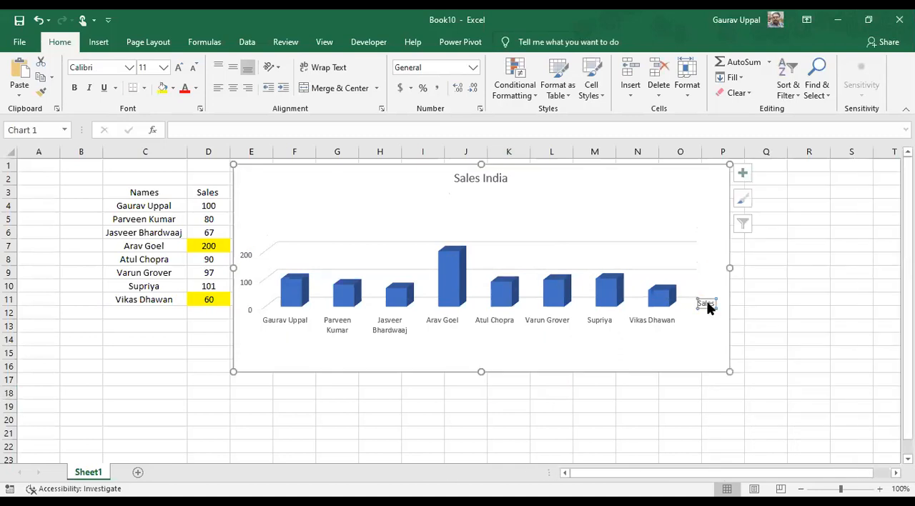
right_click(708, 305)
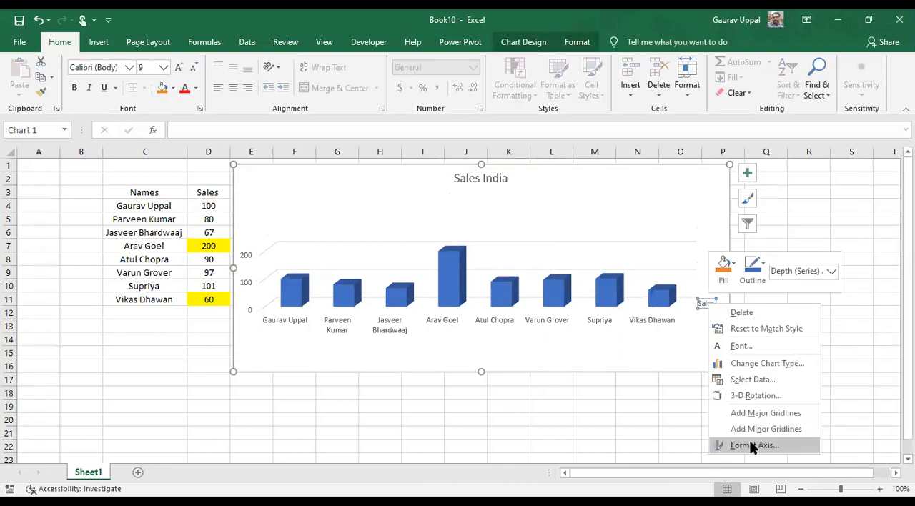
left_click(466, 270)
left_click(459, 271)
left_click(452, 280)
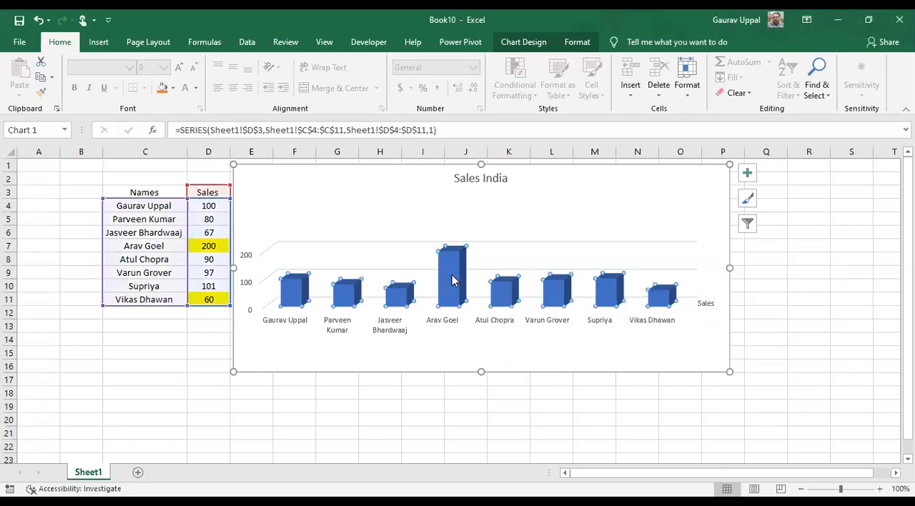
right_click(452, 277)
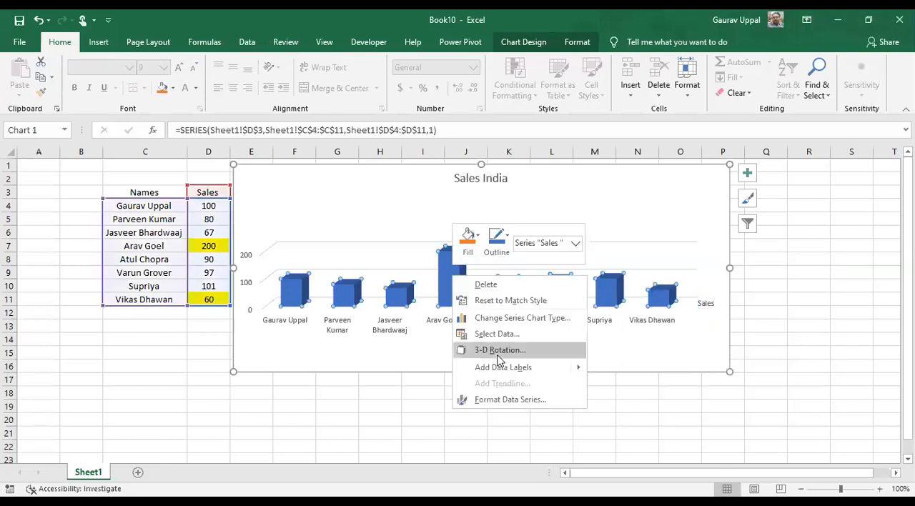
left_click(524, 367)
left_click(412, 422)
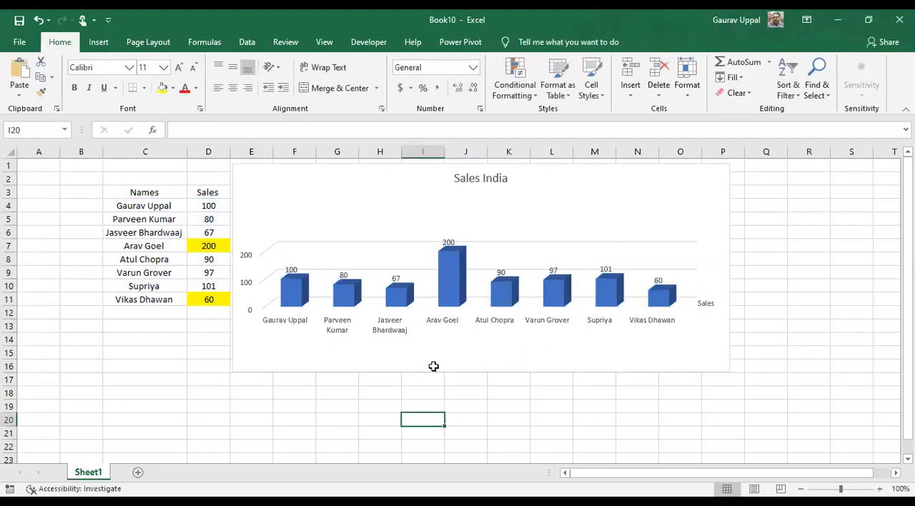
Enlarge the Sales India chart down to row 21 and move it to start at cell A1
left_click(714, 363)
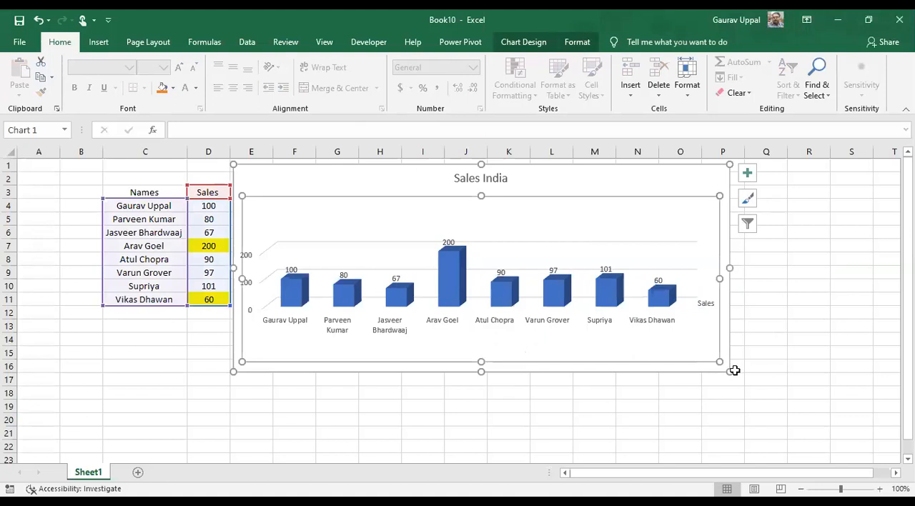
left_click(731, 373)
left_click_drag(730, 372, 804, 435)
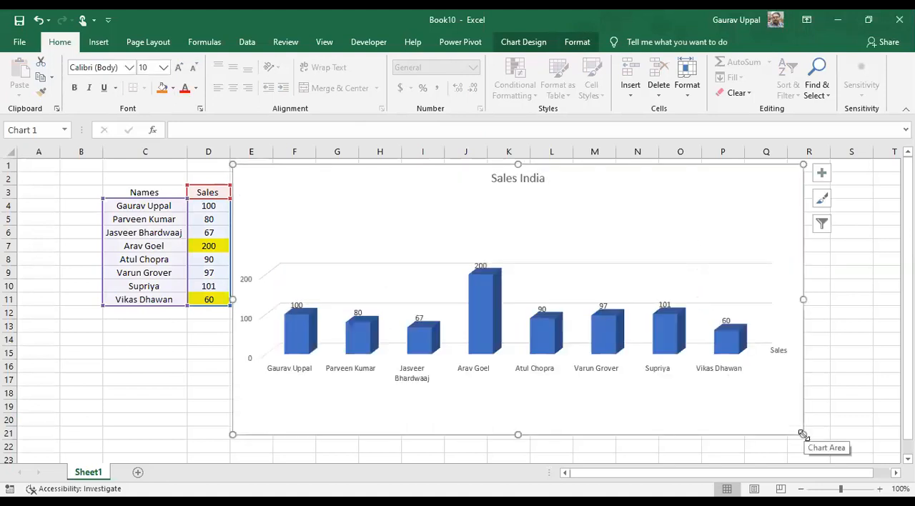
left_click_drag(402, 167, 187, 163)
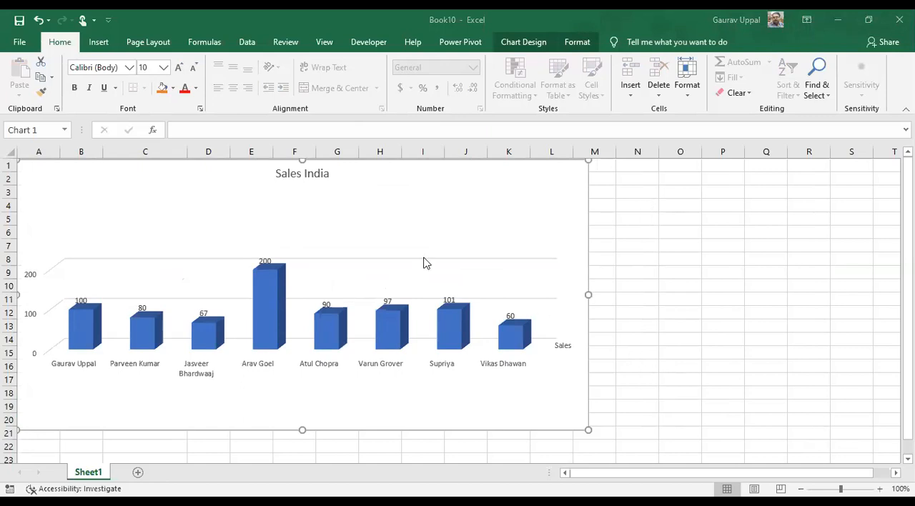
Delete the Sales India chart from the sheet, leaving the names and sales table in place
left_click(510, 415)
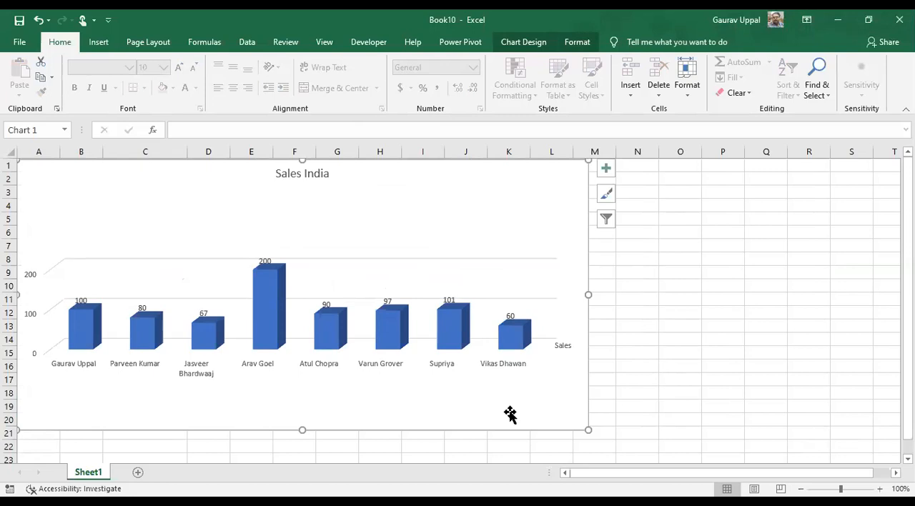
key("alt+Tab")
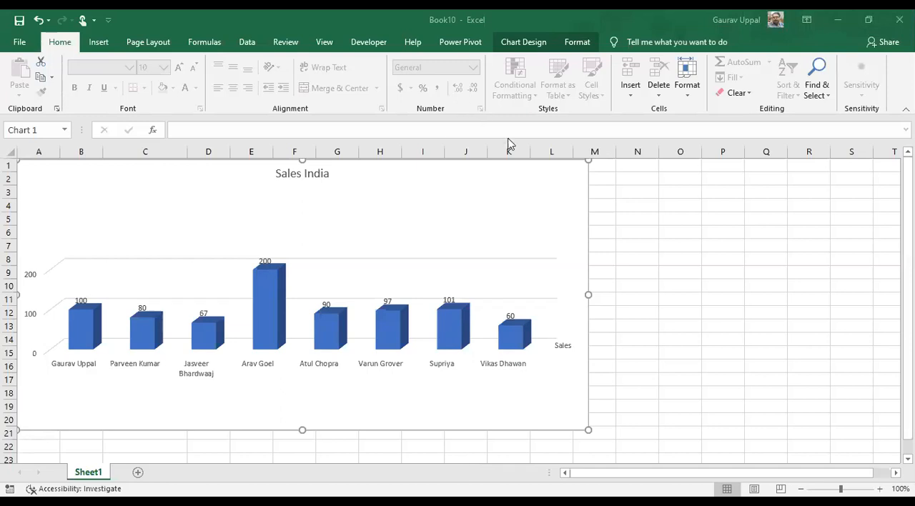
left_click(589, 221)
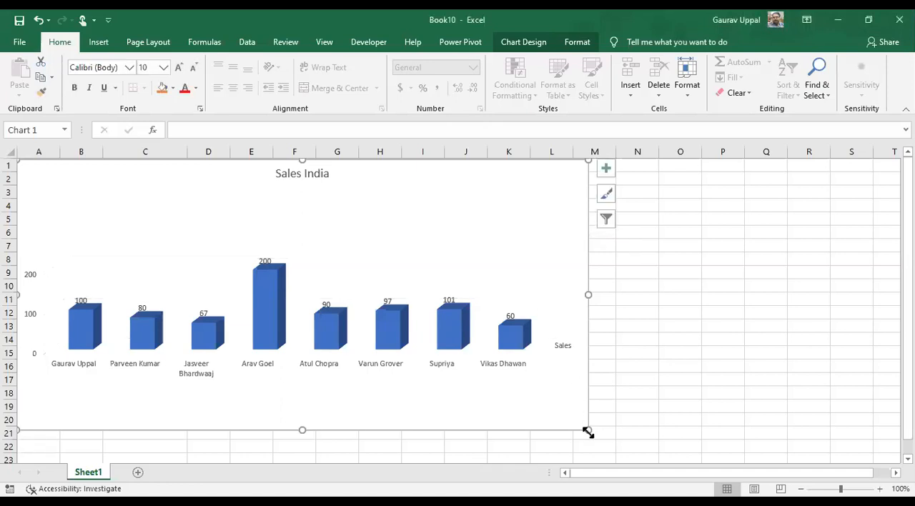
key("Delete")
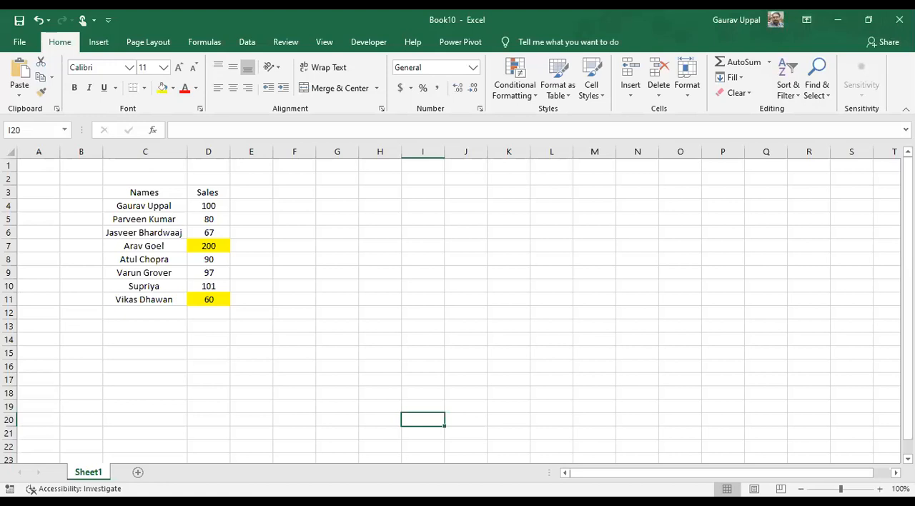
key("alt+F11")
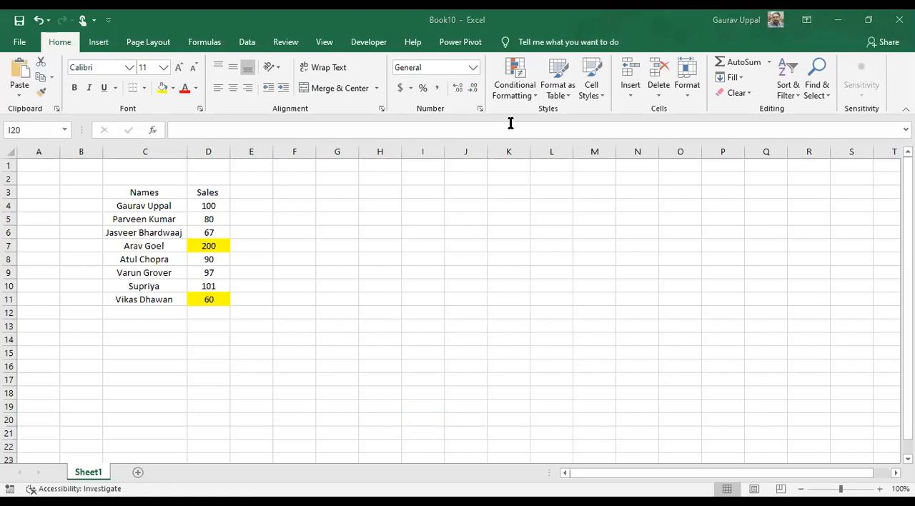
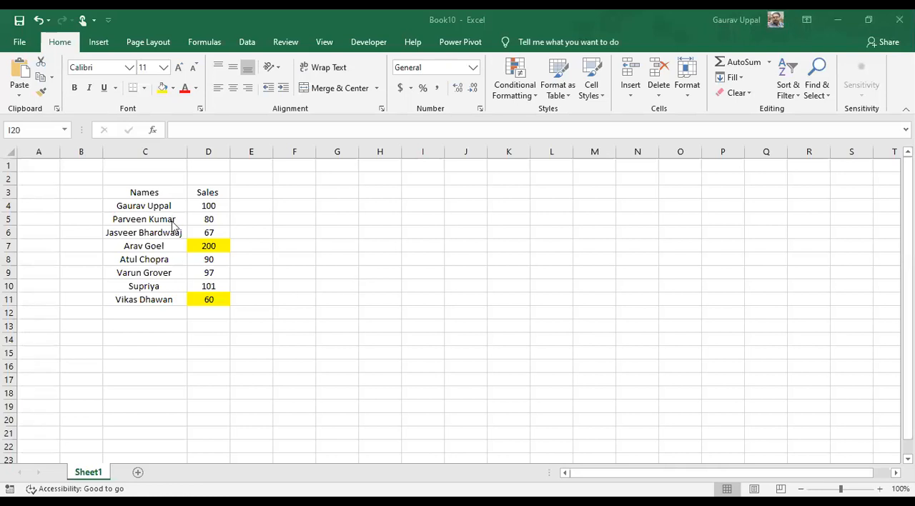
Change the two yellow-highlighted sales values to 300 in D7 and 360 in D11
left_click(204, 221)
key("Down")
key("Down")
key("Down")
key("Down")
key("Up")
key("Up")
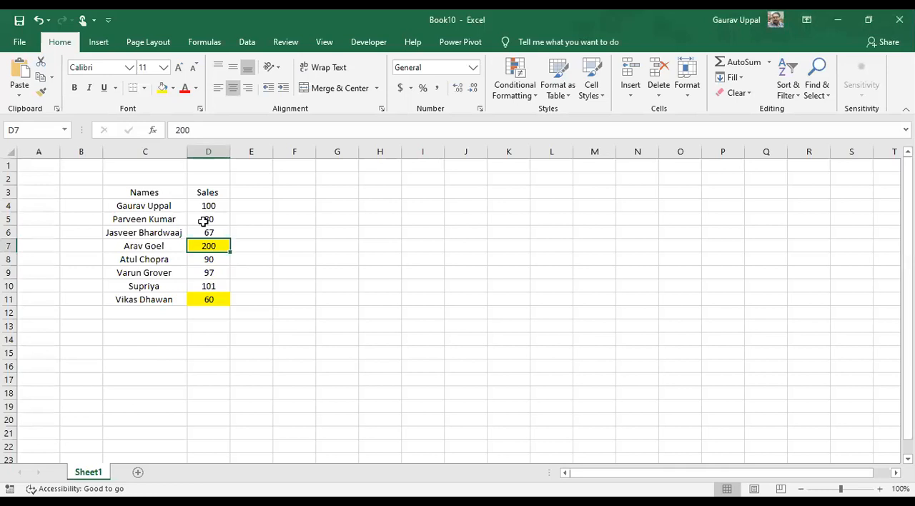
type("300")
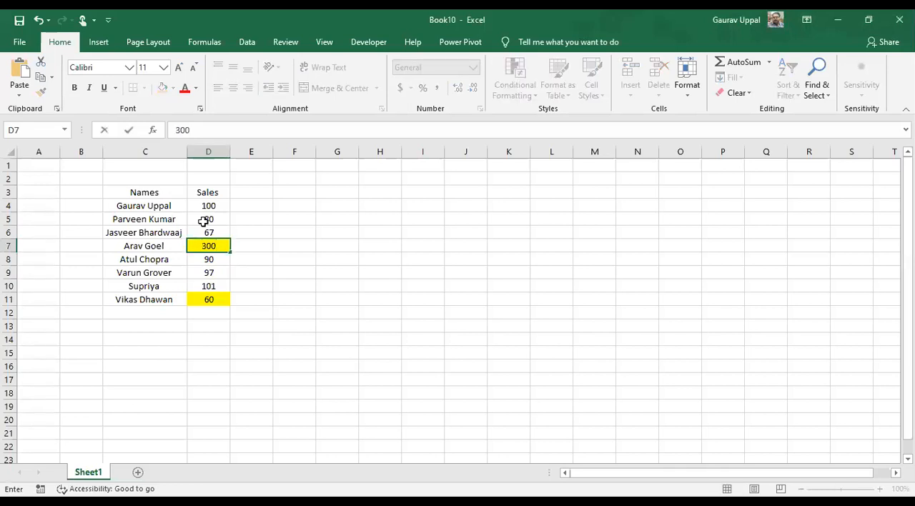
key("Down")
key("Down")
key("Down")
key("Down")
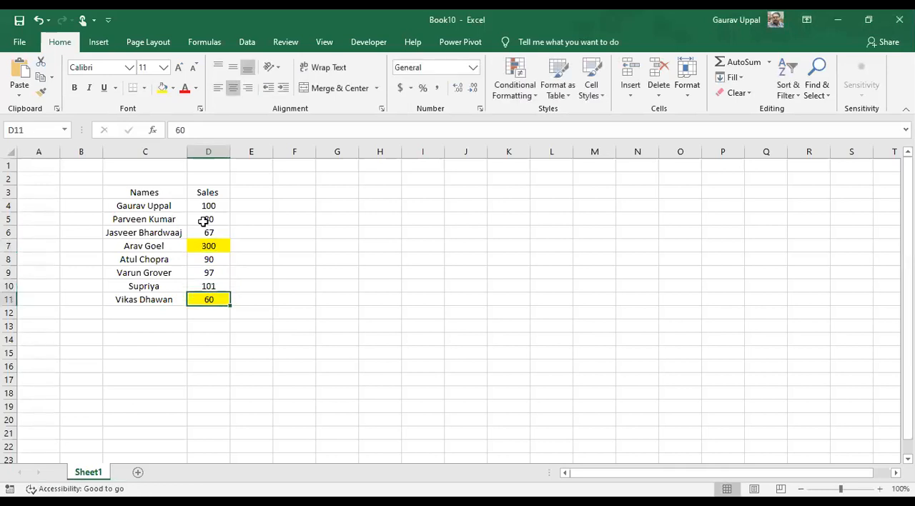
type("360")
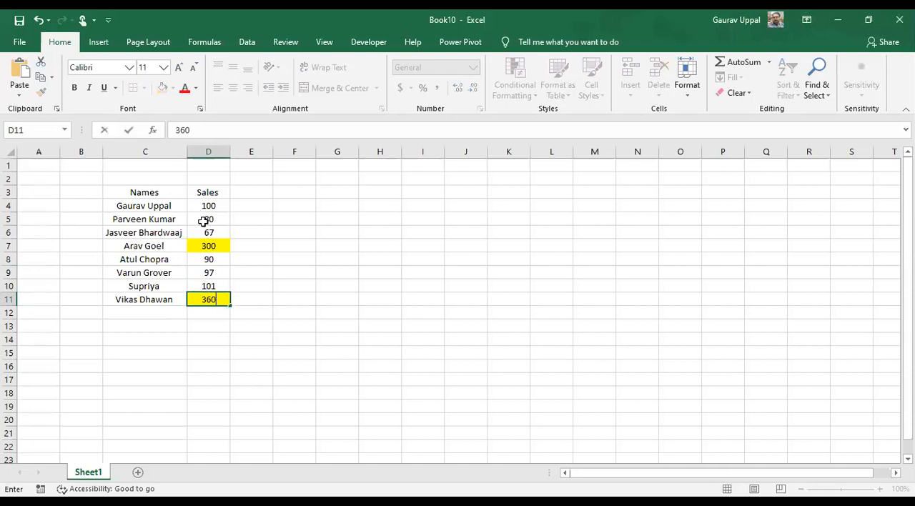
key("Up")
key("Up")
key("Up")
Sort the table C3:D11 by Sales cell values from largest to smallest, treating the first row as headers
key("Up")
key("Up")
key("Up")
key("Up")
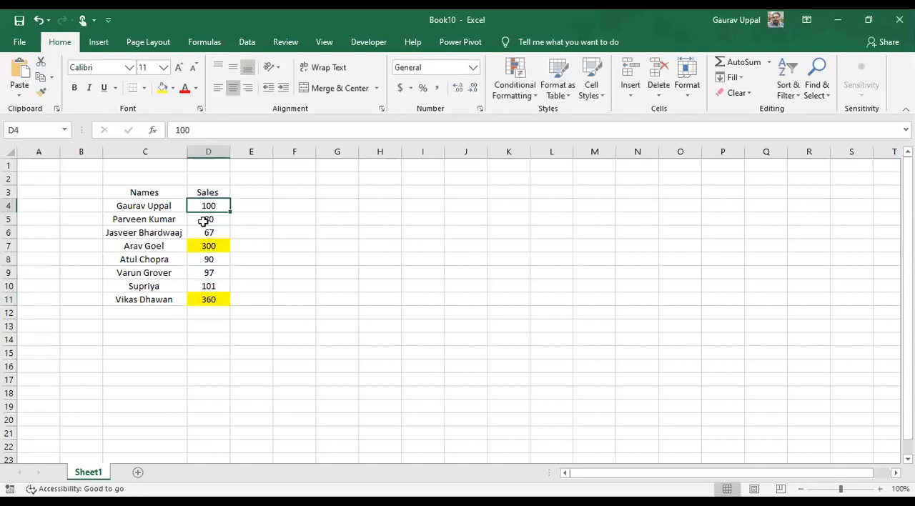
key("Left")
key("Up")
key("shift+Right")
key("ctrl+shift+Down")
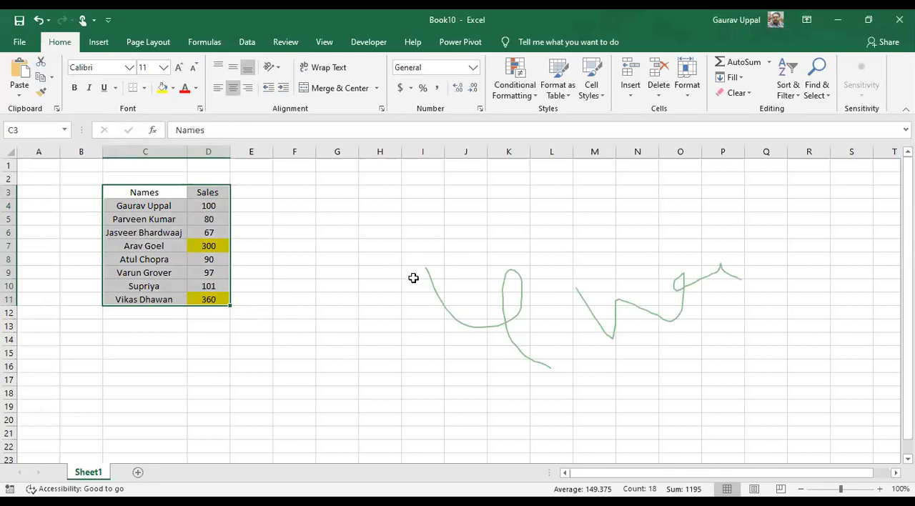
left_click(244, 43)
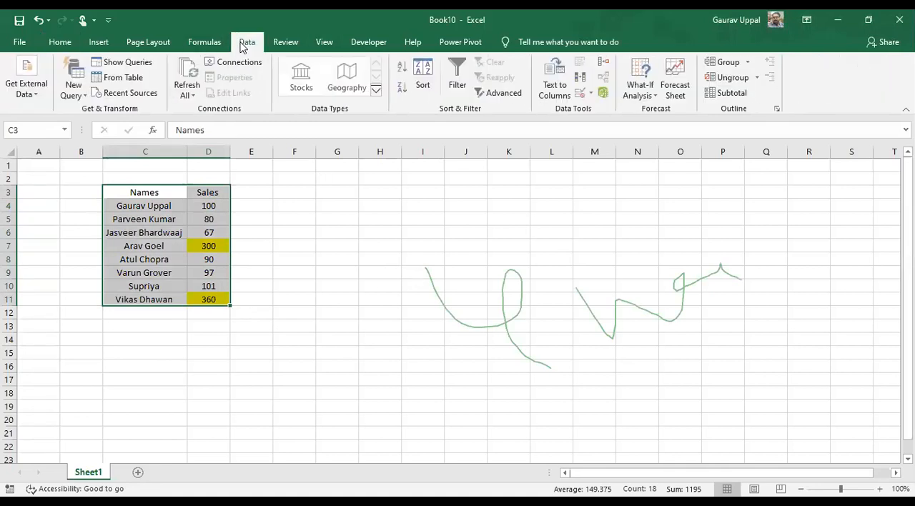
left_click(423, 81)
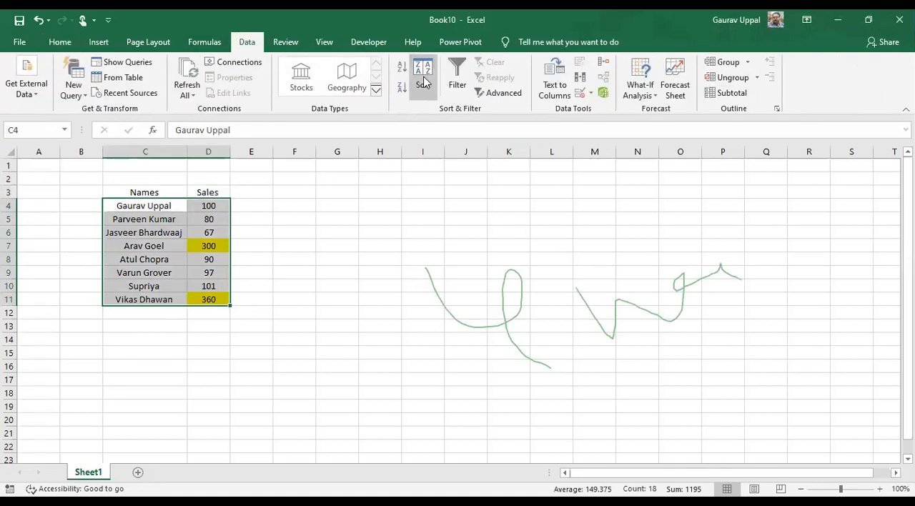
left_click(340, 206)
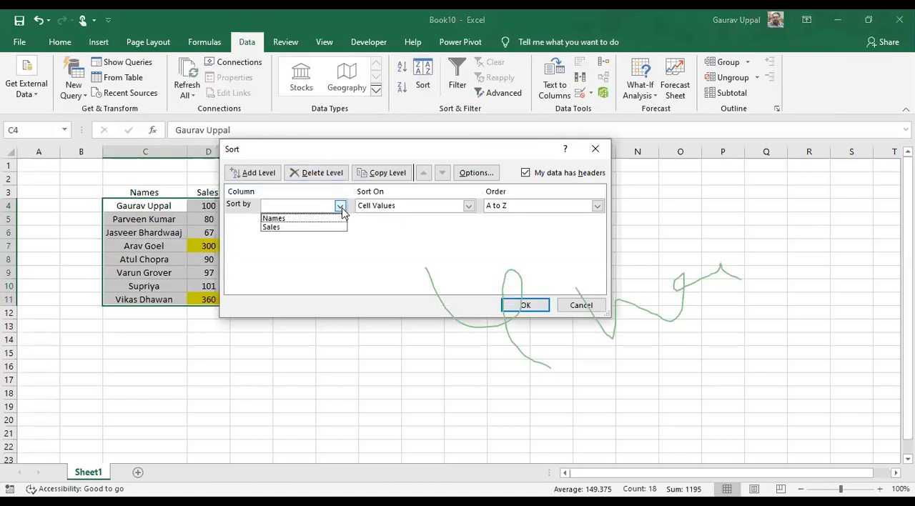
left_click(325, 226)
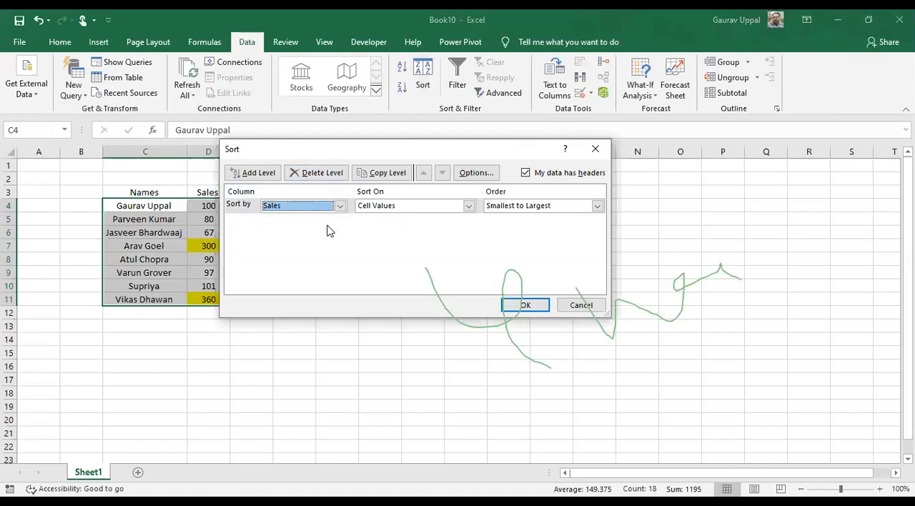
left_click(545, 206)
left_click(529, 227)
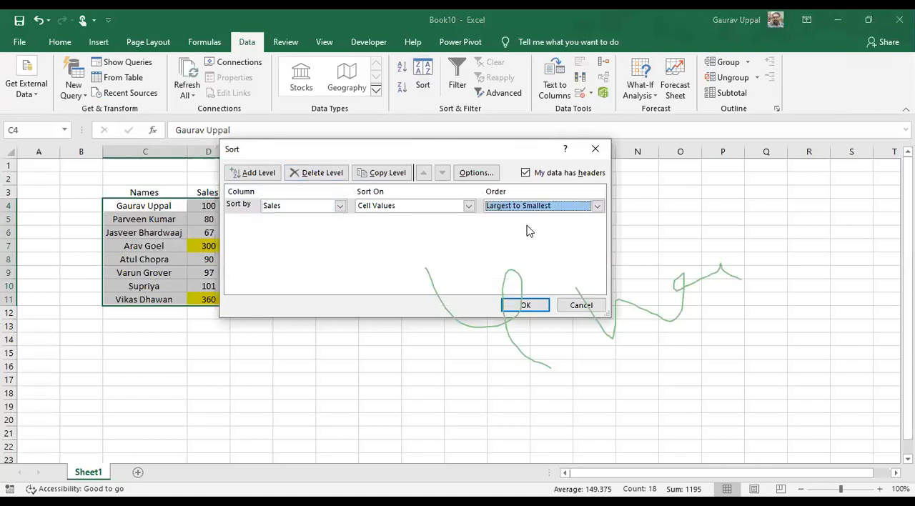
left_click(528, 305)
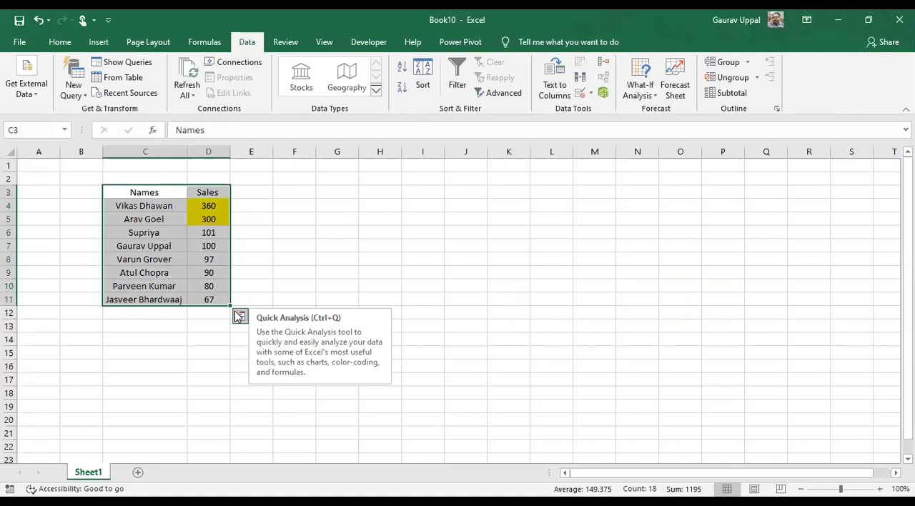
Rename the Sales header in D3 to "Mistakes"
key("Right")
key("Right")
key("Left")
type("Mistakes")
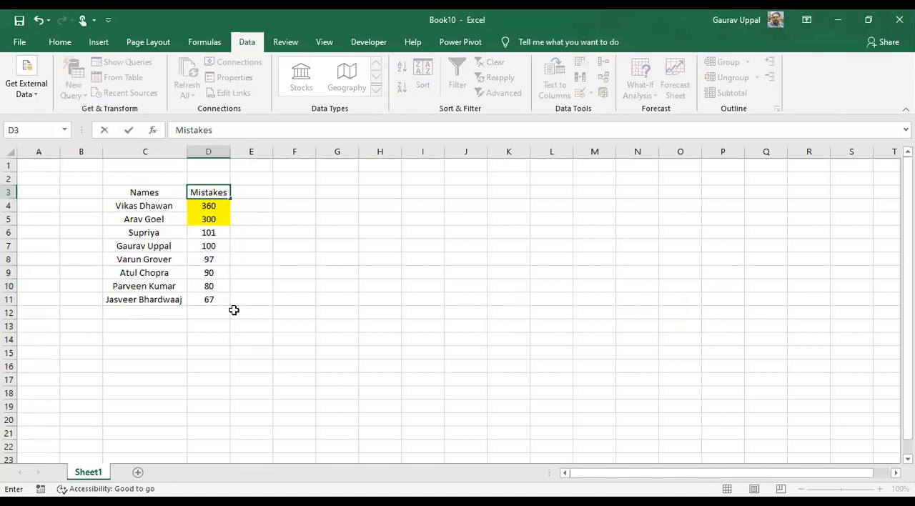
key("Return")
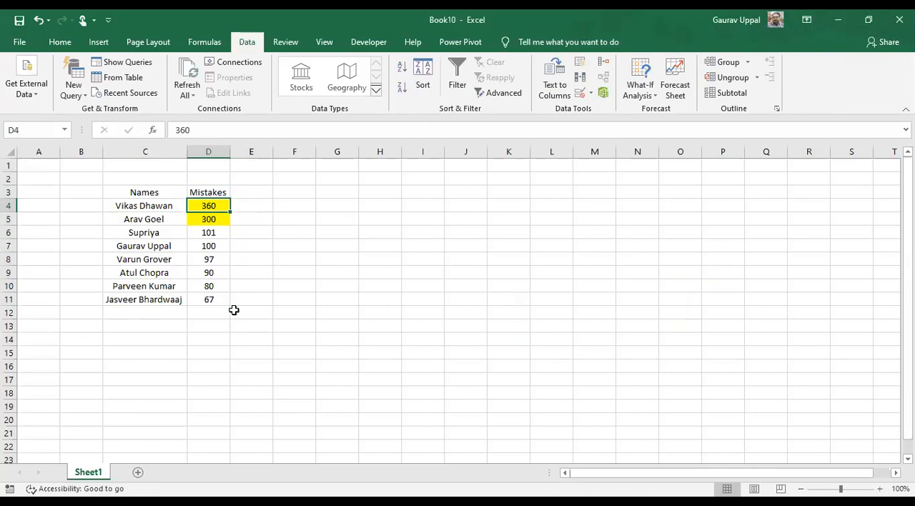
type("60")
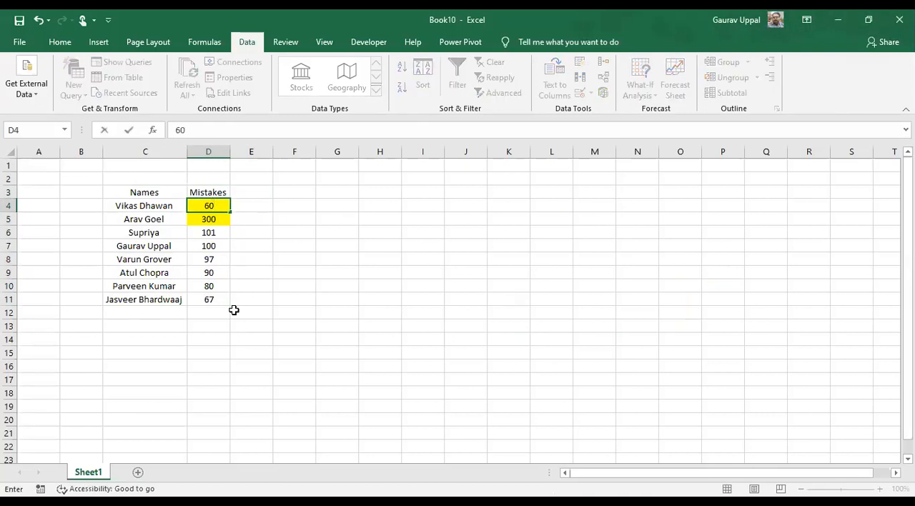
key("ctrl+z")
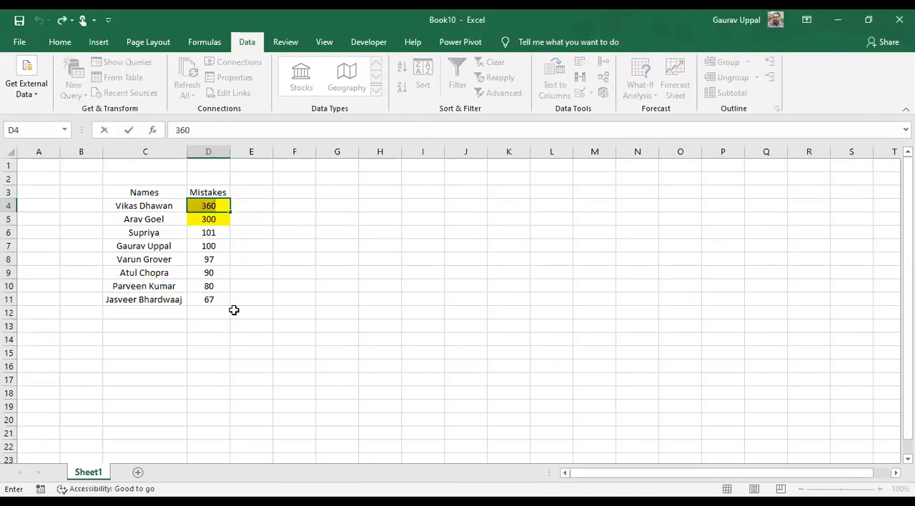
key("Left")
key("Left")
key("Up")
key("Right")
key("Down")
key("Up")
key("ctrl+Down")
key("Up")
key("ctrl+Up")
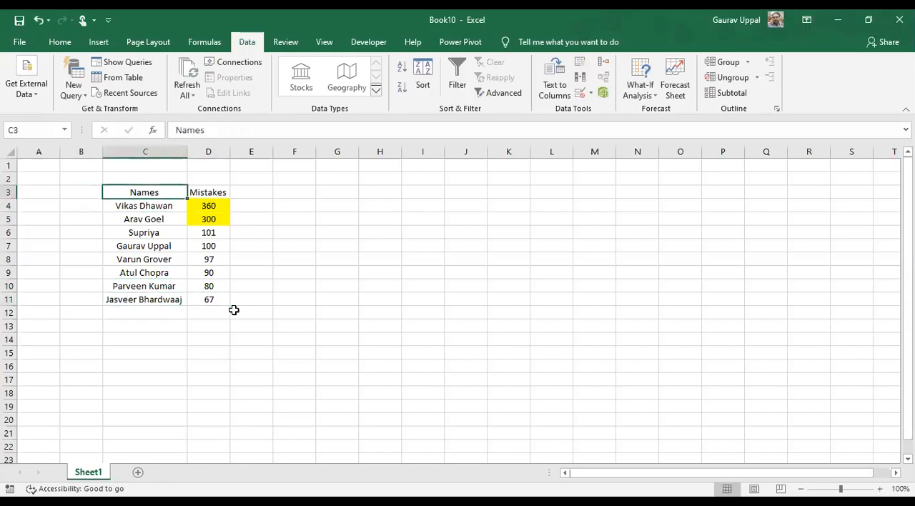
key("ctrl+shift+End")
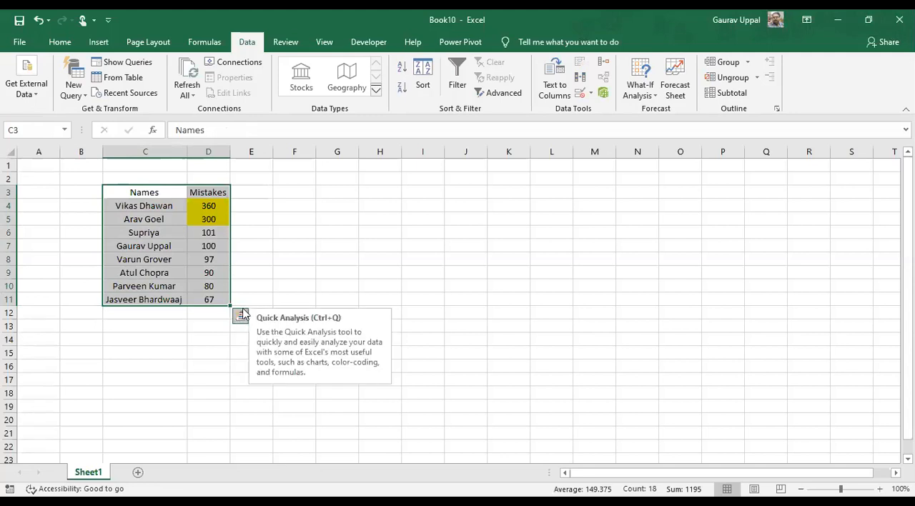
key("Escape")
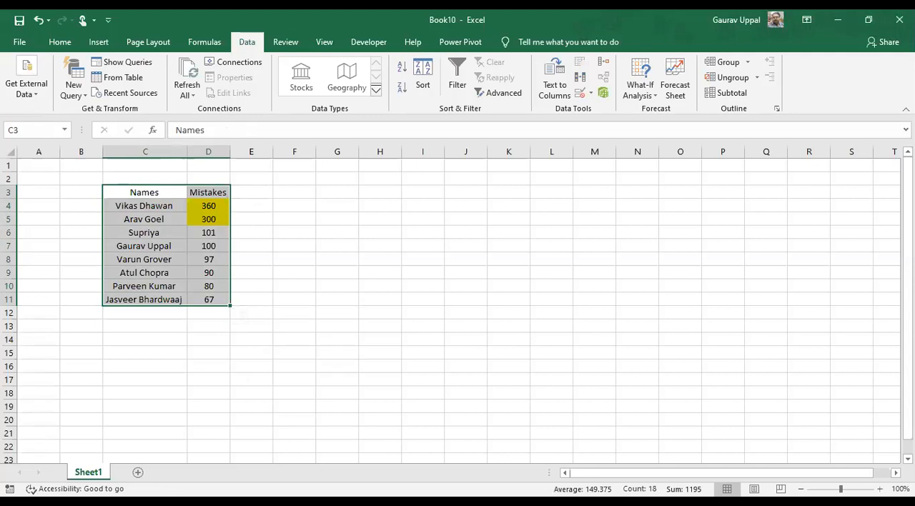
key("alt+F1")
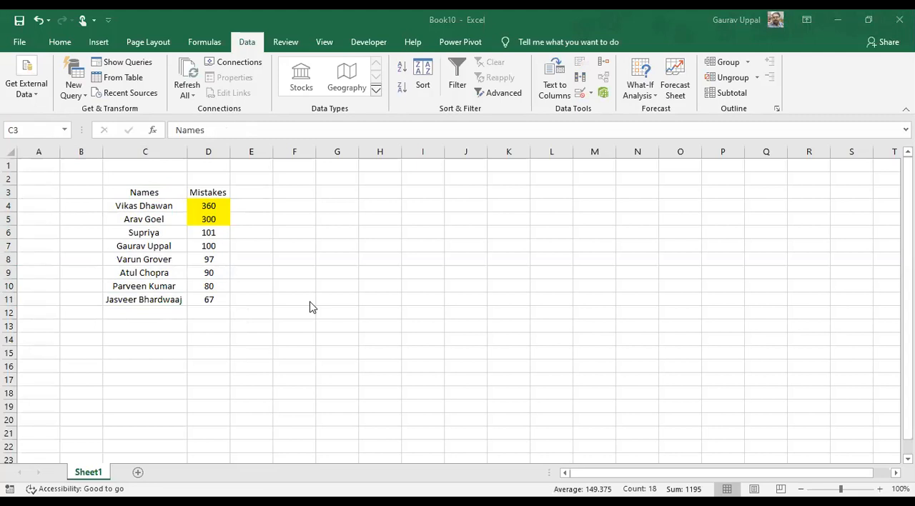
Add a third column header "CF" in cell E3 beside Mistakes
left_click(248, 190)
type("cf")
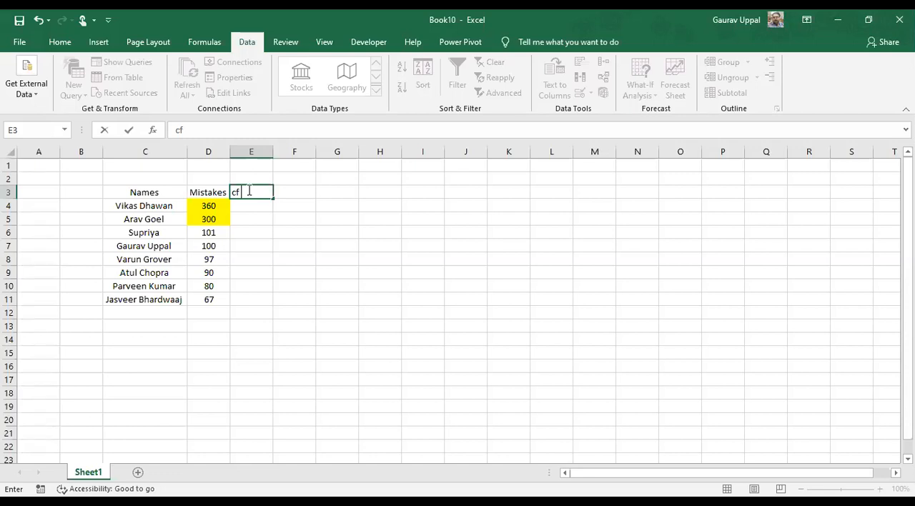
key("BackSpace")
key("BackSpace")
type("CF")
Add filters to the header row 3 and sort the Mistakes column from largest to smallest
left_click(140, 193)
key("shift+space")
key("ctrl+shift+l")
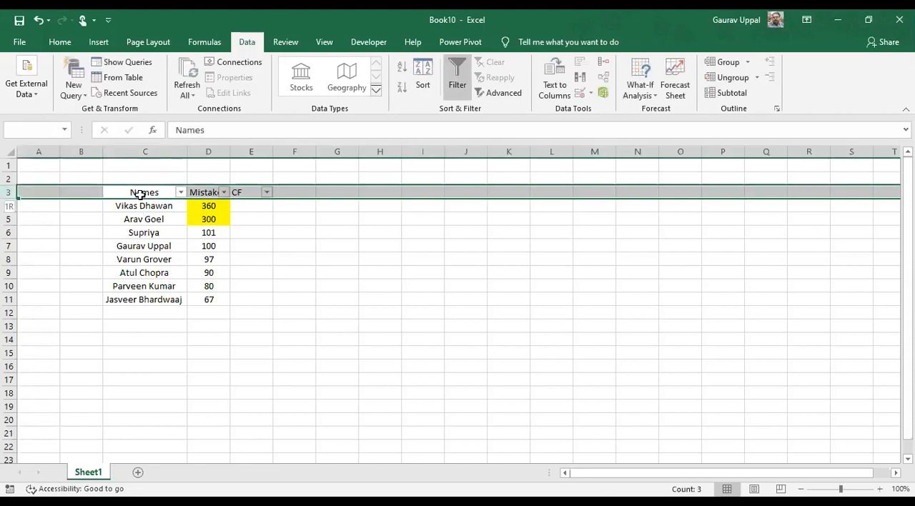
key("Right")
key("alt+Down")
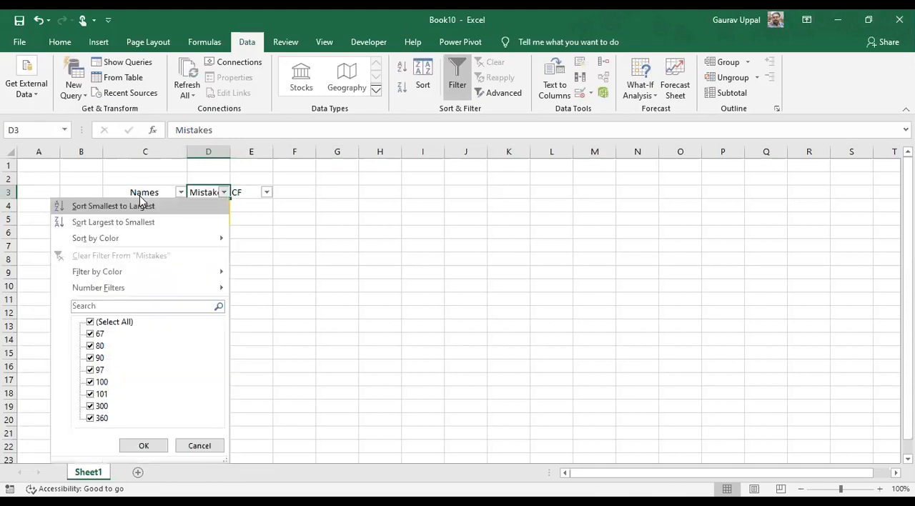
key("Down")
key("Return")
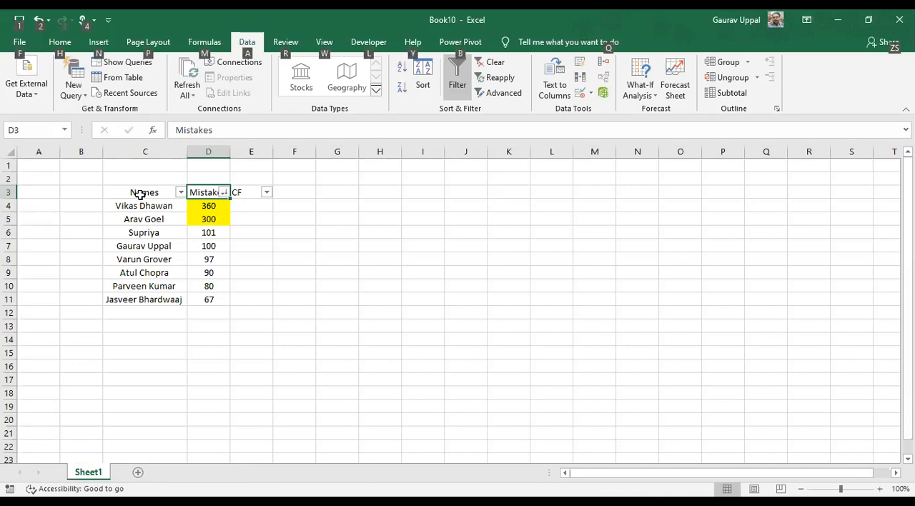
Reapply the largest-to-smallest sort on Mistakes and remove the filters from the header row
key("alt+Down")
key("Up")
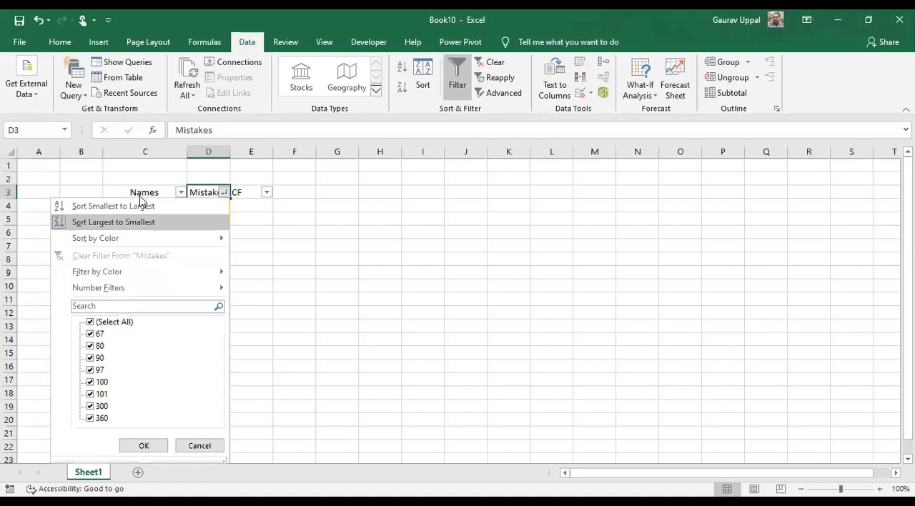
key("Return")
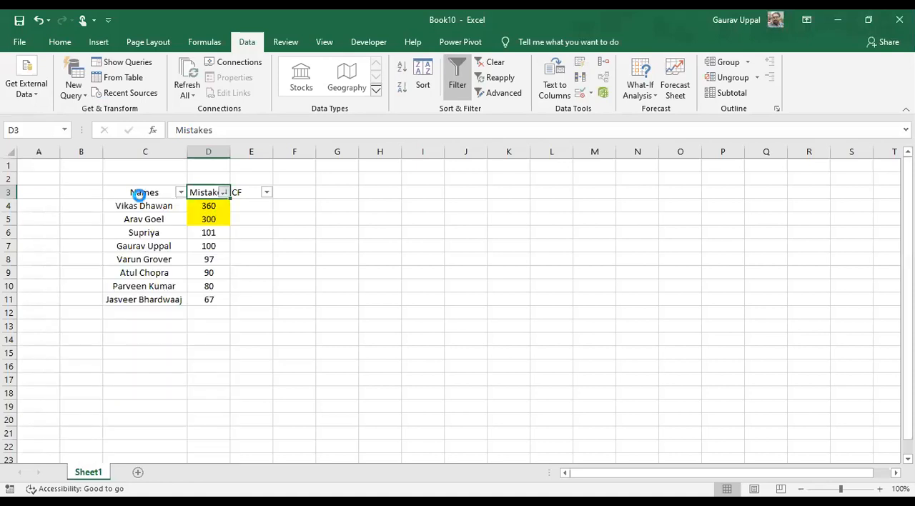
key("alt+Down")
key("Down")
key("Right")
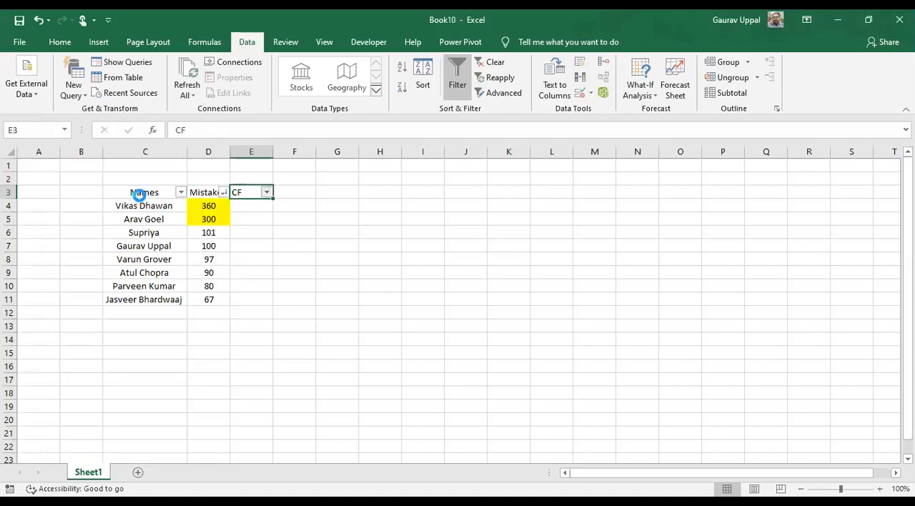
key("Down")
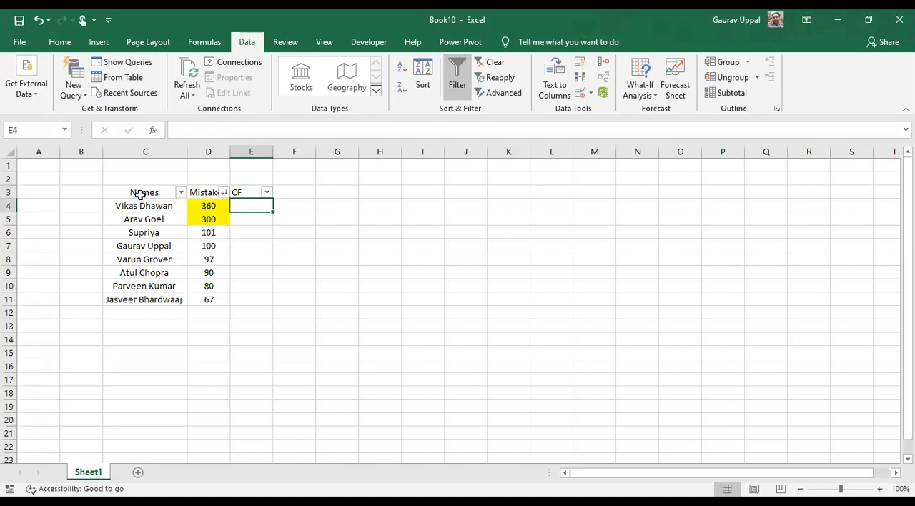
key("ctrl+shift+l")
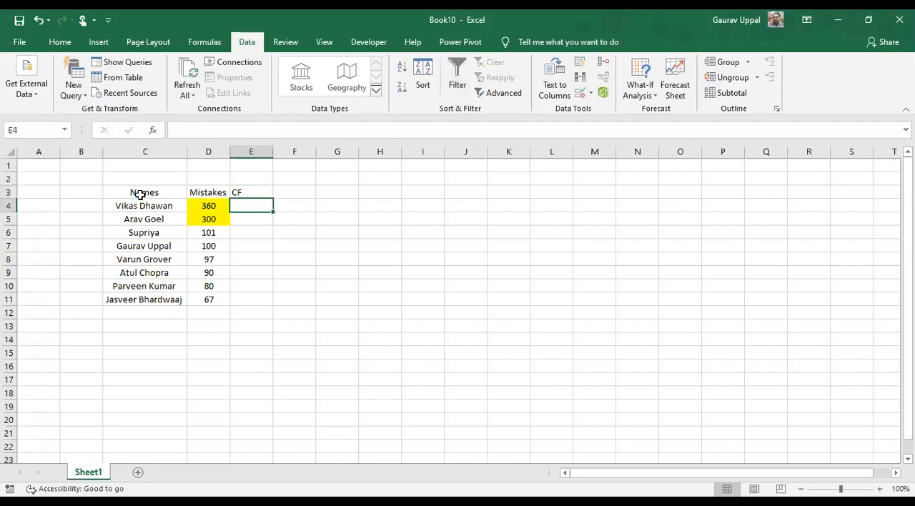
Start the cumulative frequency column by entering the formula =D4 in cell E4
type("=")
key("Left")
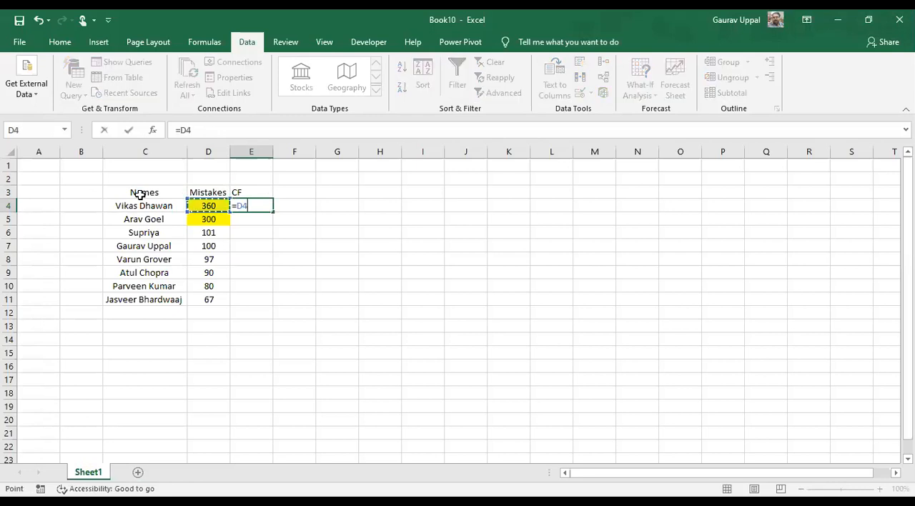
key("Return")
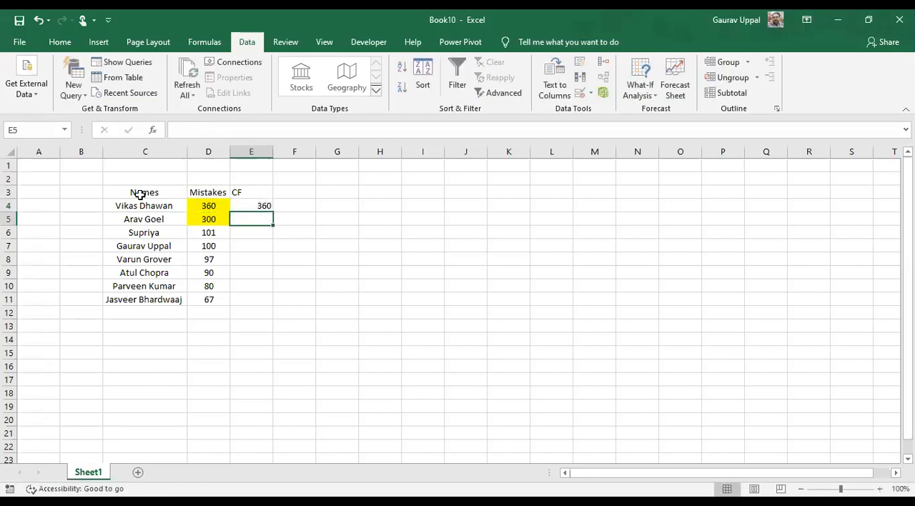
Enter the running total formula =D5+E4 in cell E5 and fill it down to E11
key("Left")
type("+")
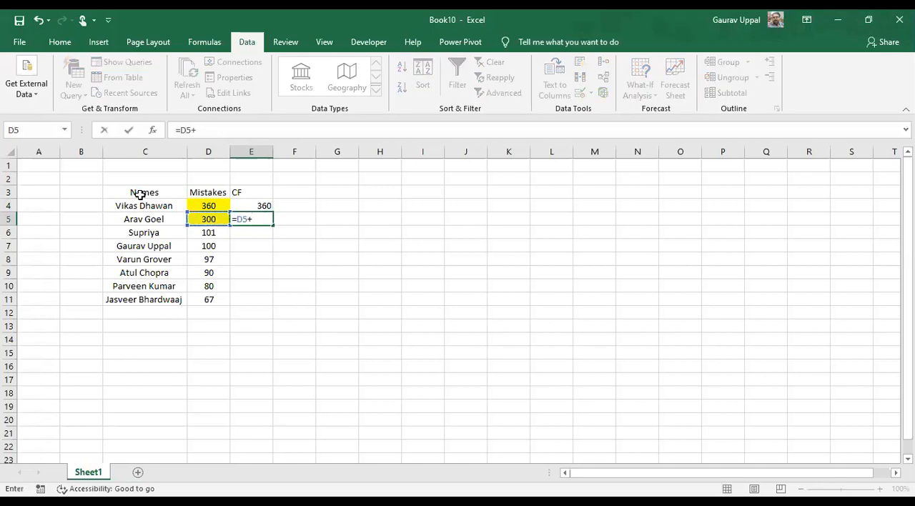
key("Up")
key("Return")
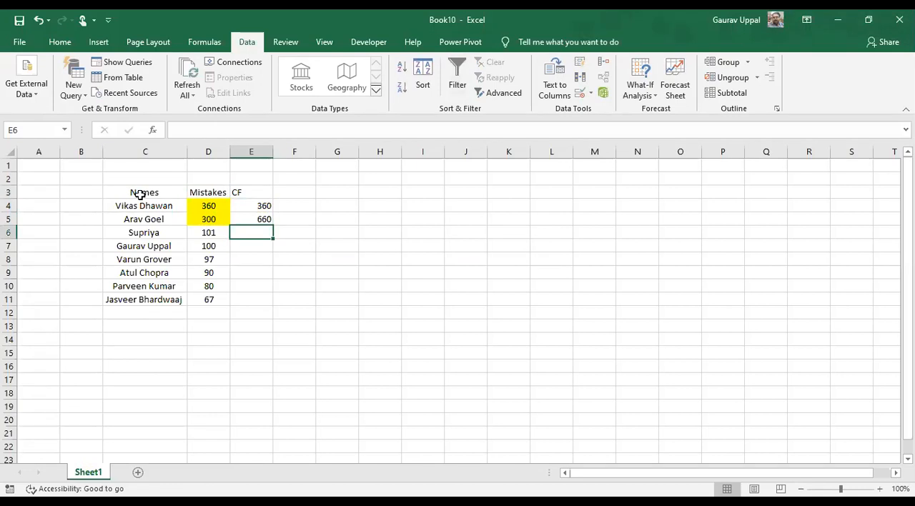
left_click(264, 219)
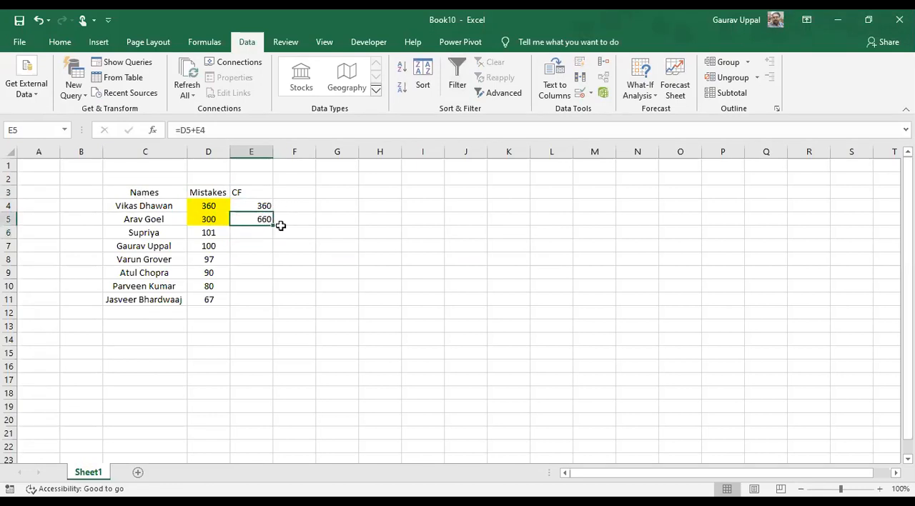
left_click_drag(272, 225, 260, 310)
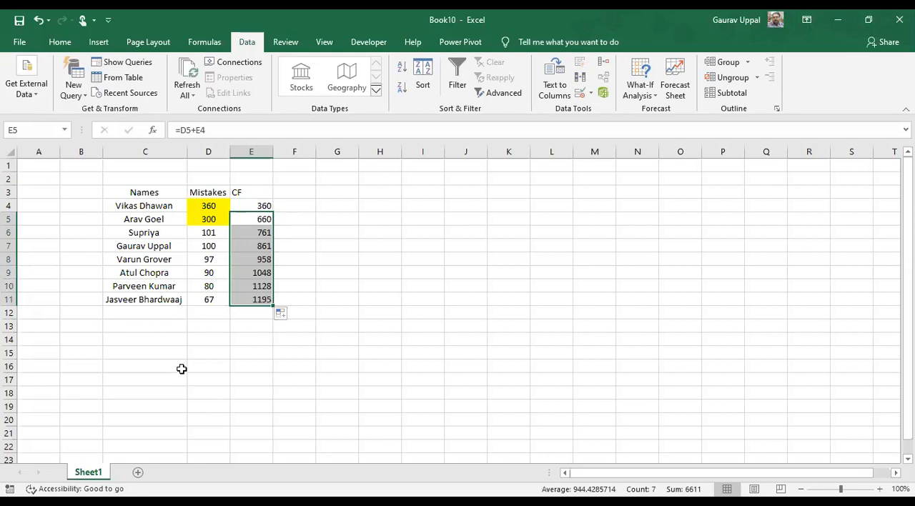
Total the Mistakes column in cell D12 with the formula =SUM(D4:D11)
left_click(203, 312)
key("alt+equal")
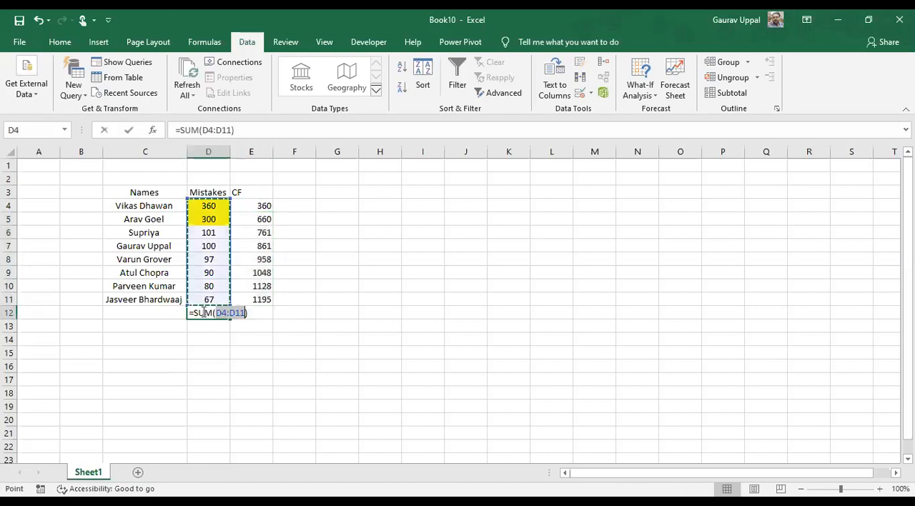
key("Return")
key("Up")
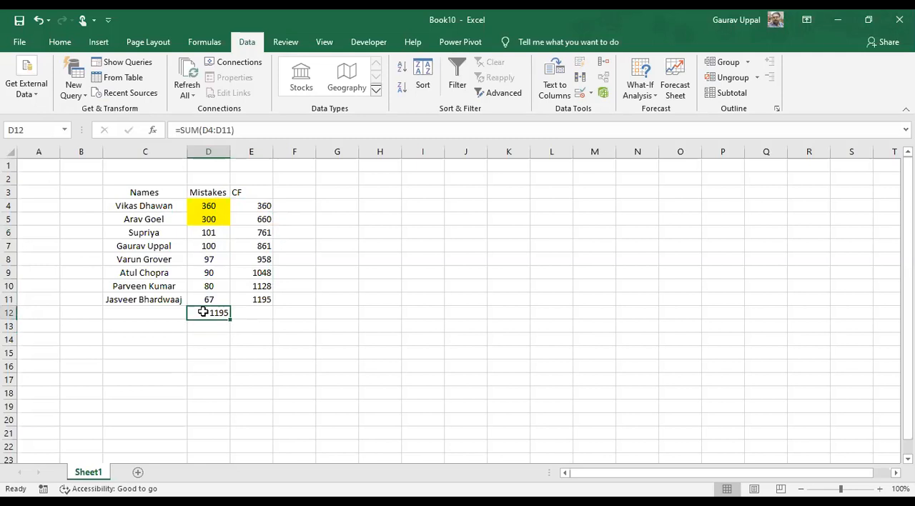
Compare the last CF value in E11 with the Mistakes total and examine the running totals in E4:E11
key("Right")
key("Up")
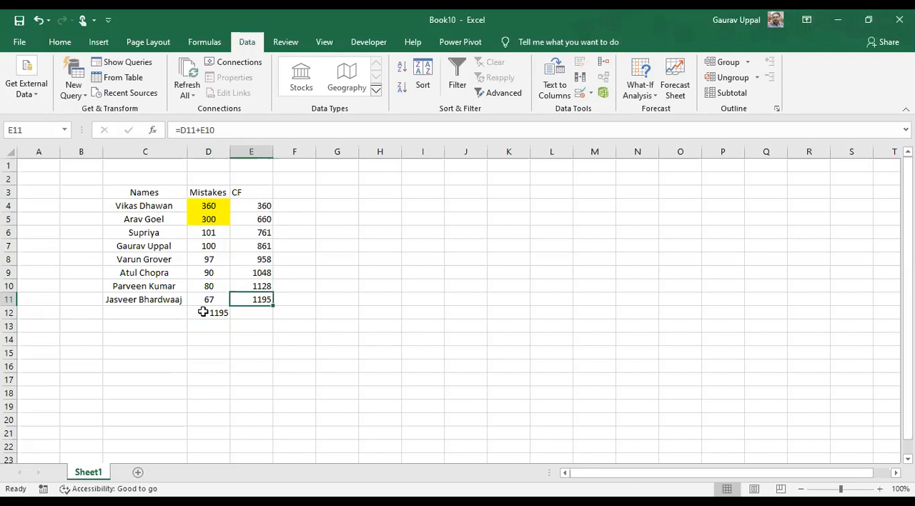
key("Up")
key("Up")
key("Up")
key("Up")
key("Up")
key("Up")
key("Up")
key("shift+Down")
key("shift+Down")
key("shift+Down")
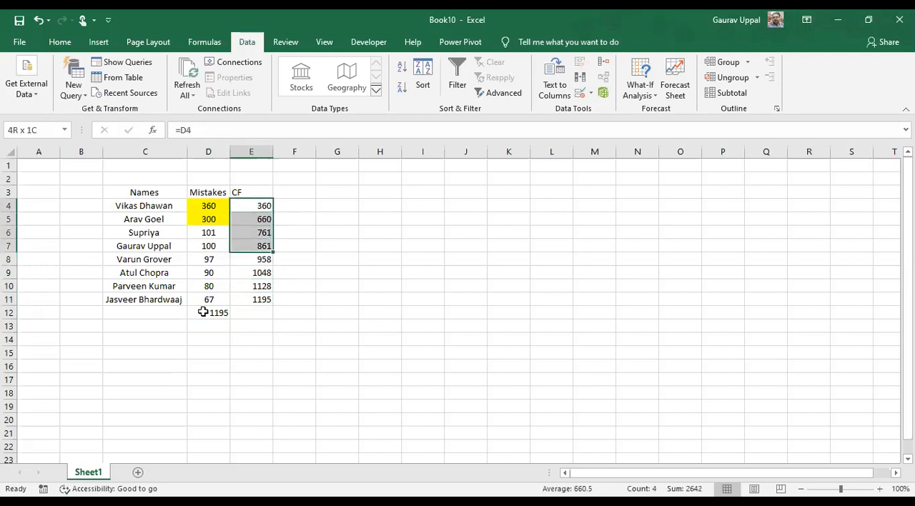
key("shift+Down")
key("shift+Down")
key("shift+Down")
key("shift+Down")
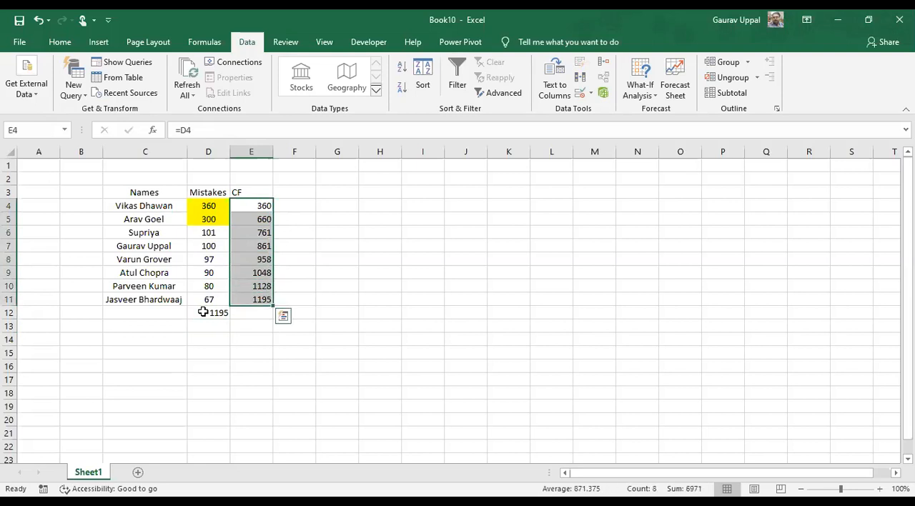
Add the column heading CF% in cell F3, next to the CF heading
key("Up")
key("Up")
key("Left")
key("Down")
key("Left")
key("Left")
key("Right")
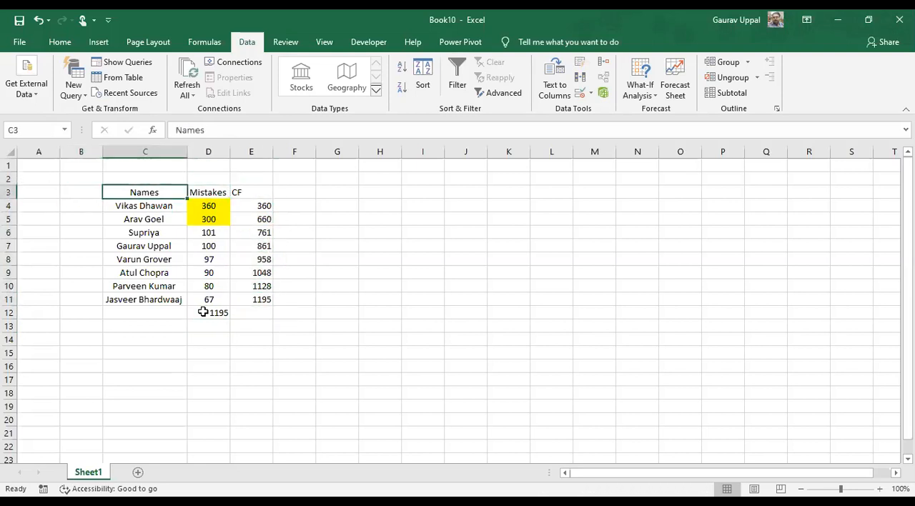
key("shift+Right")
key("shift+Right")
key("Right")
key("Right")
key("Right")
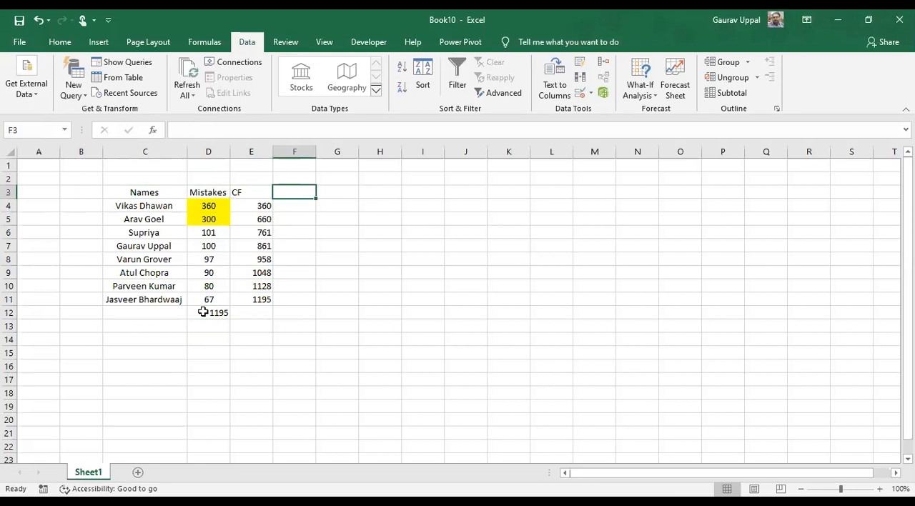
type("CF")
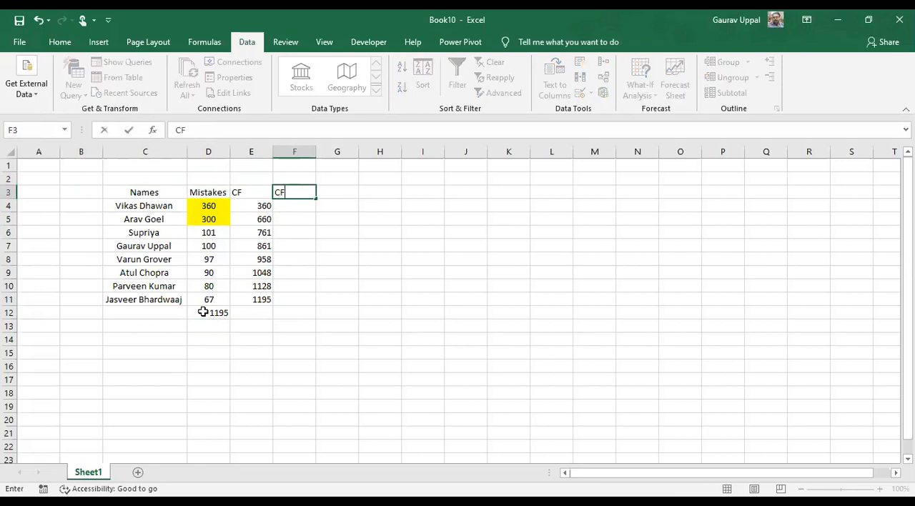
type("%")
key("Return")
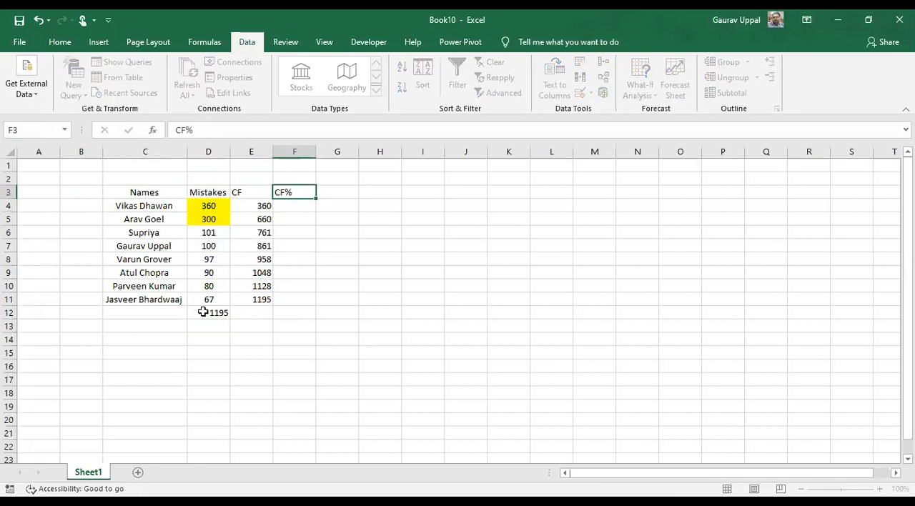
Enter the formula =E4/$D$12 in cell F4 and fill it down to F11
type("=")
key("Left")
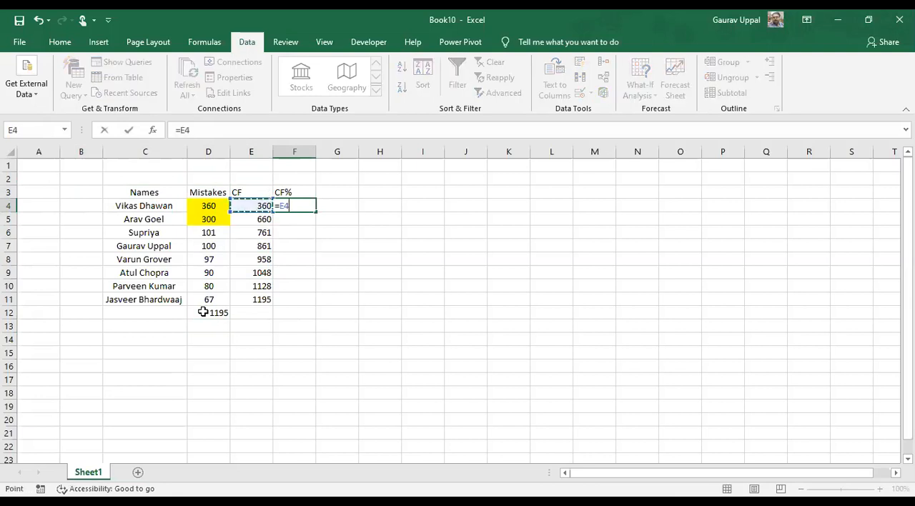
type("/")
left_click(203, 312)
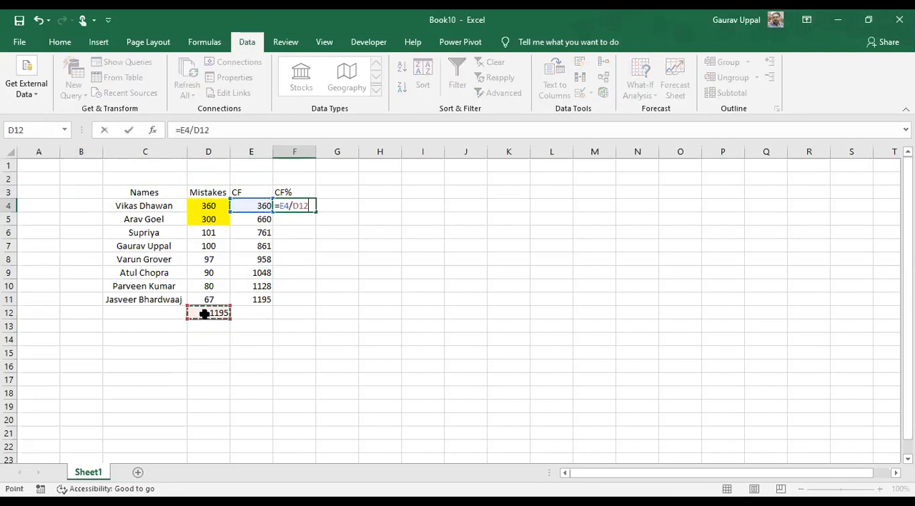
left_click_drag(213, 129, 195, 129)
key("F4")
key("Return")
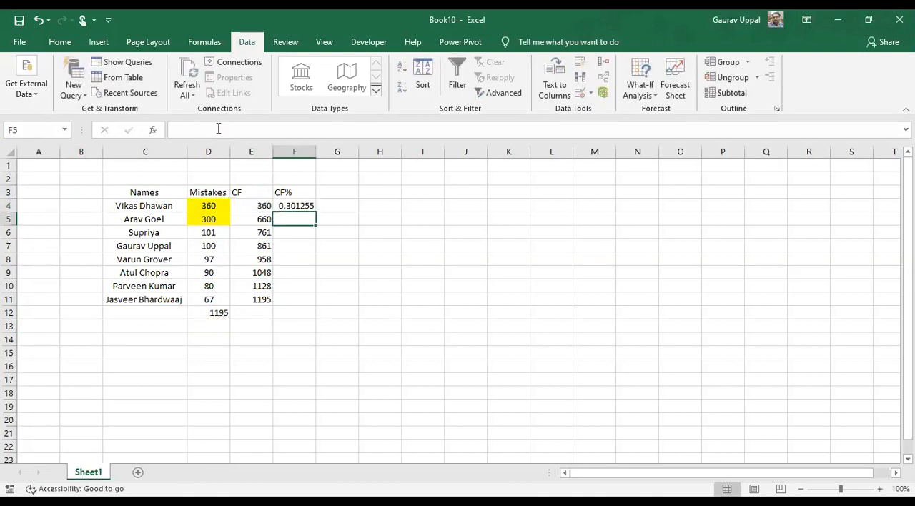
left_click(297, 206)
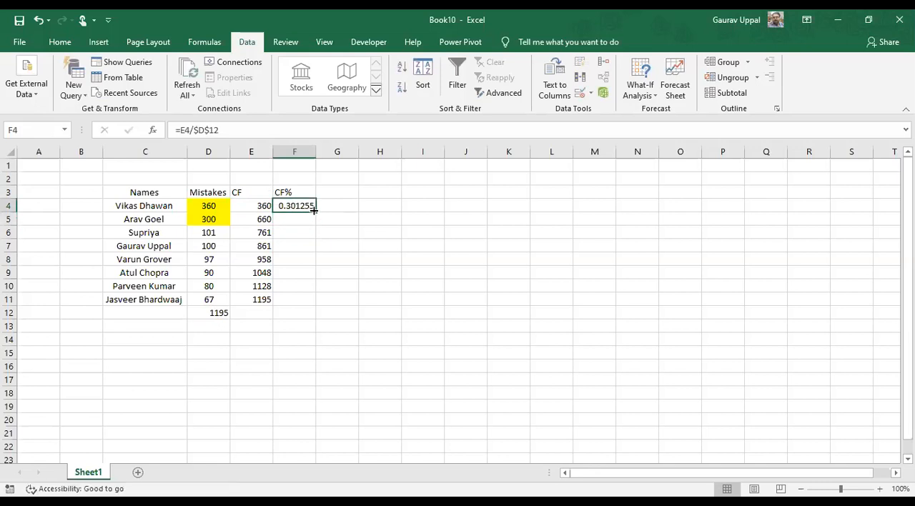
double_click(314, 211)
left_click(296, 297)
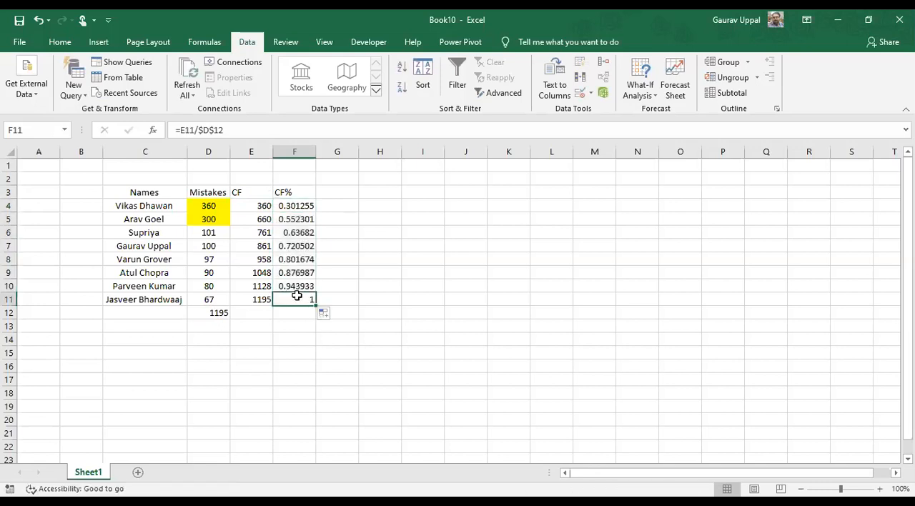
Format the CF% column F as percentages
left_click(296, 152)
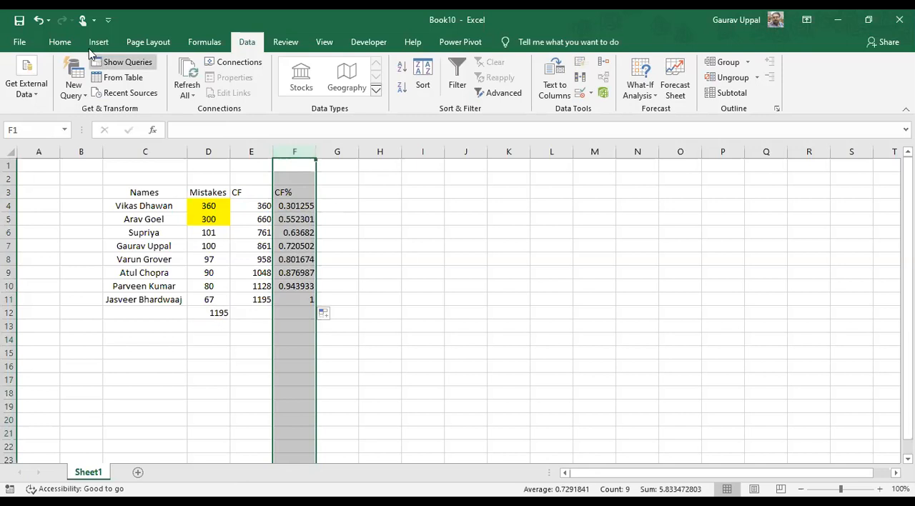
left_click(64, 43)
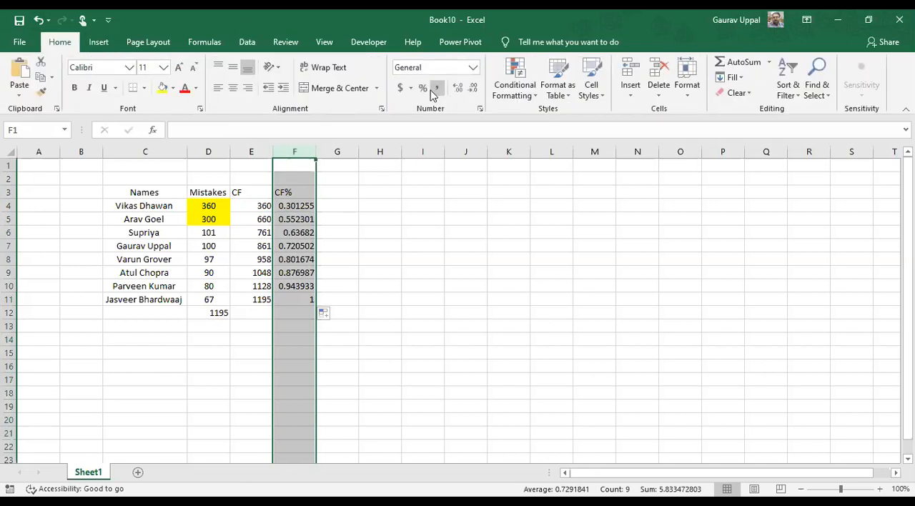
left_click(423, 88)
left_click(213, 246)
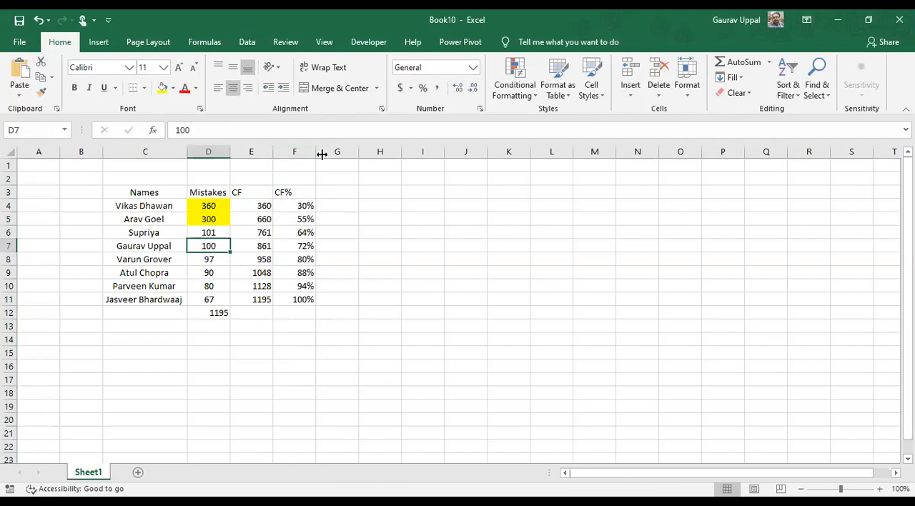
Center the contents of columns D to F, including the Mistakes total
left_click(296, 152)
left_click(235, 92)
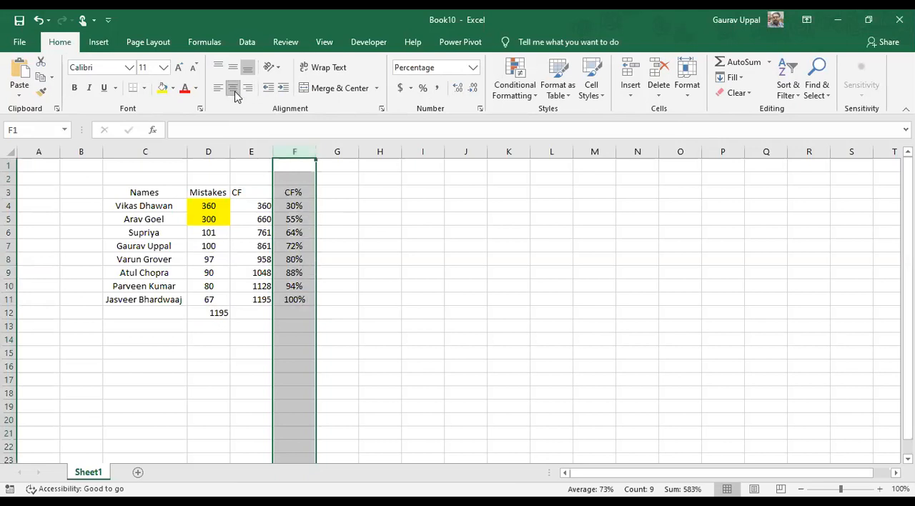
left_click(225, 149)
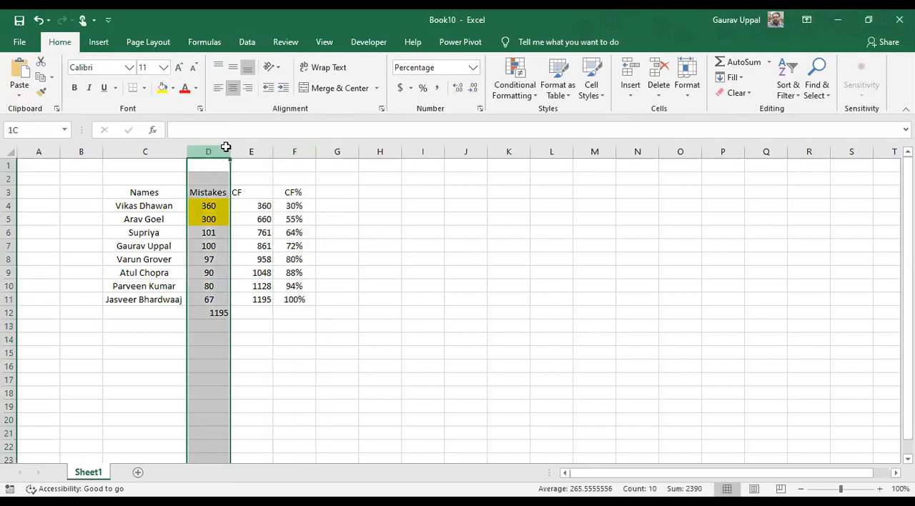
left_click_drag(225, 146, 293, 152)
left_click(233, 87)
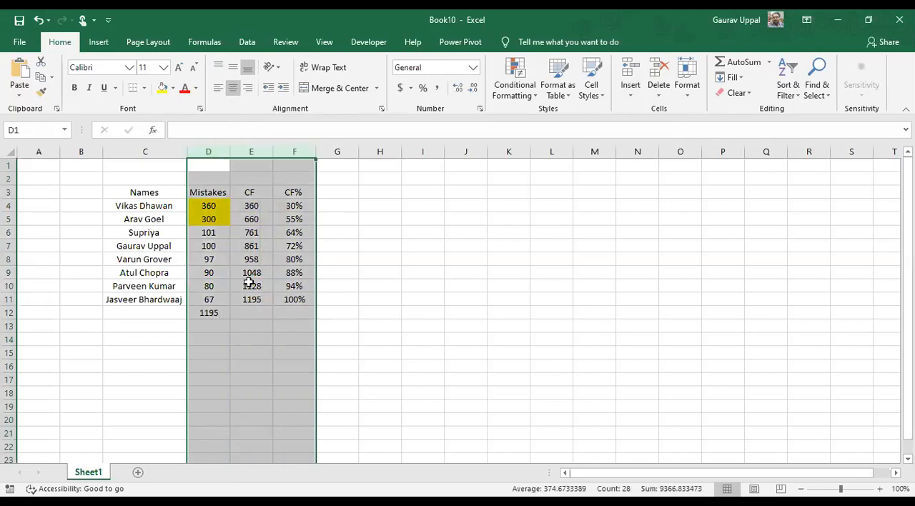
left_click(244, 342)
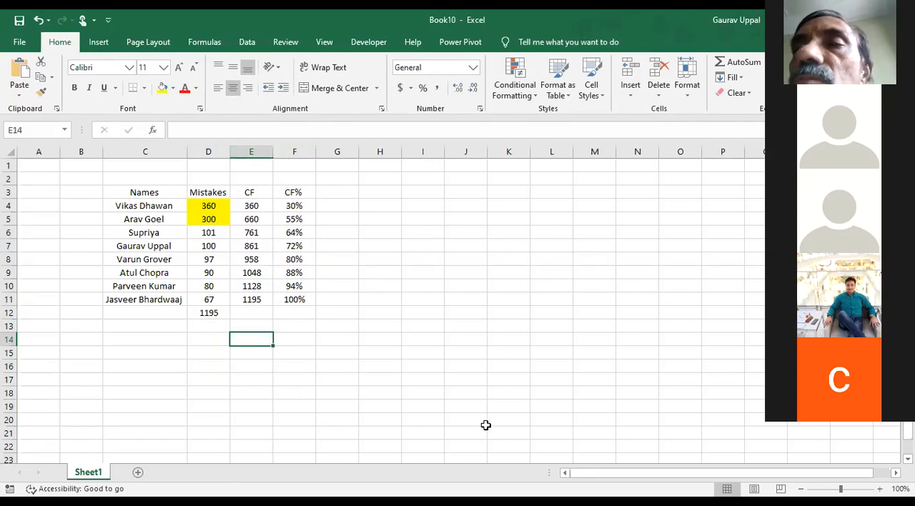
Examine how the CF and CF% formulas relate to the Mistakes values and to the total in D12
key("alt+Tab")
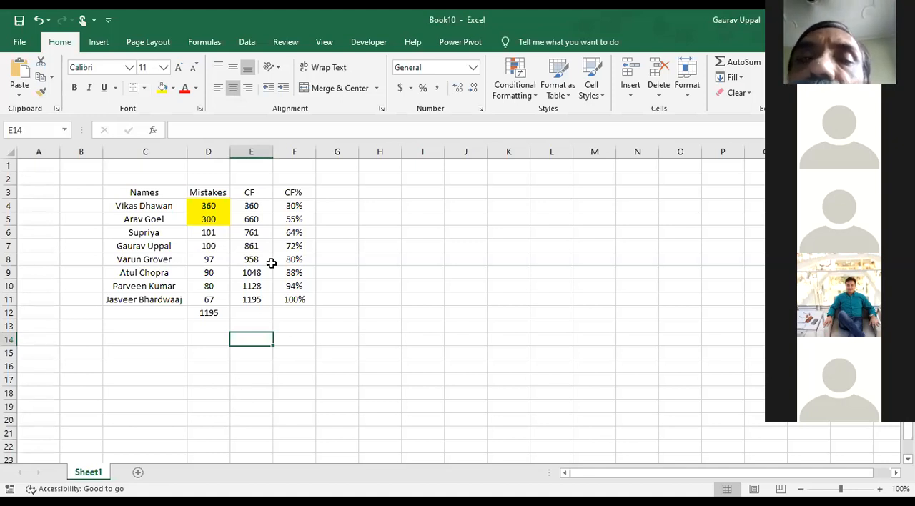
left_click(250, 193)
left_click(304, 220)
left_click(251, 207)
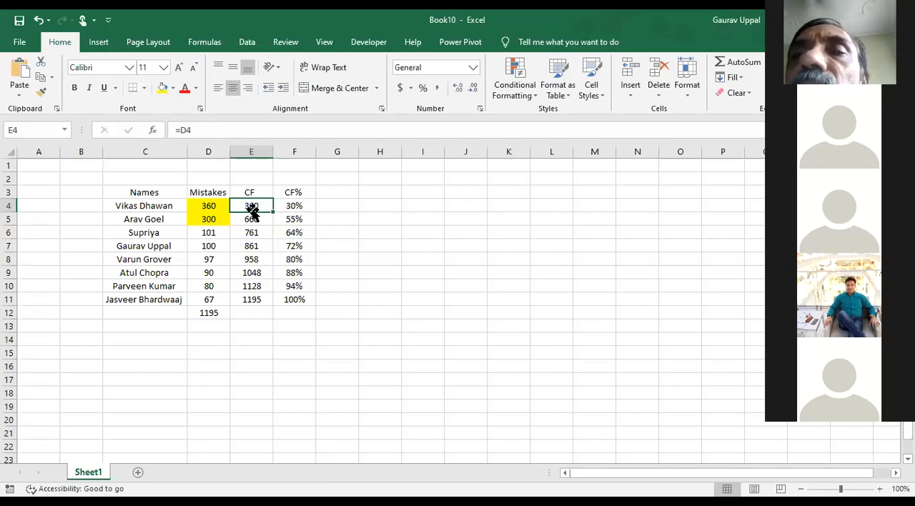
key("Left")
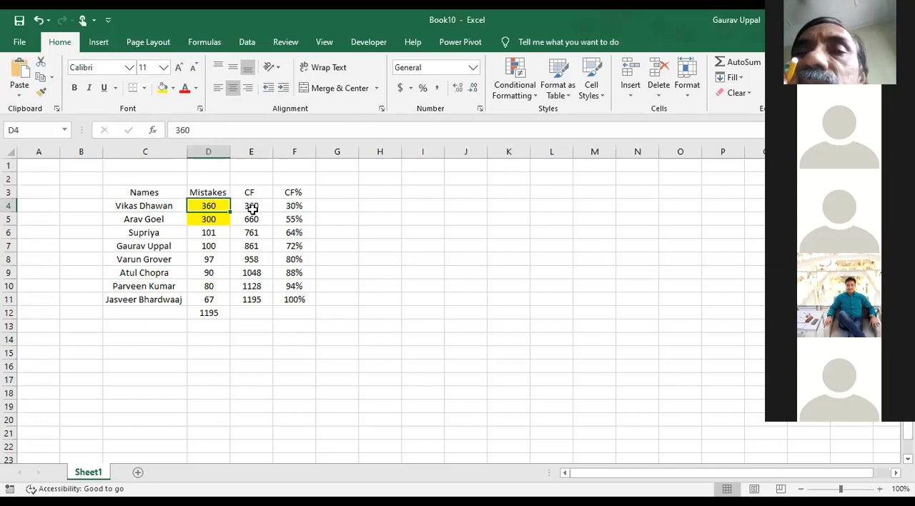
key("shift+Down")
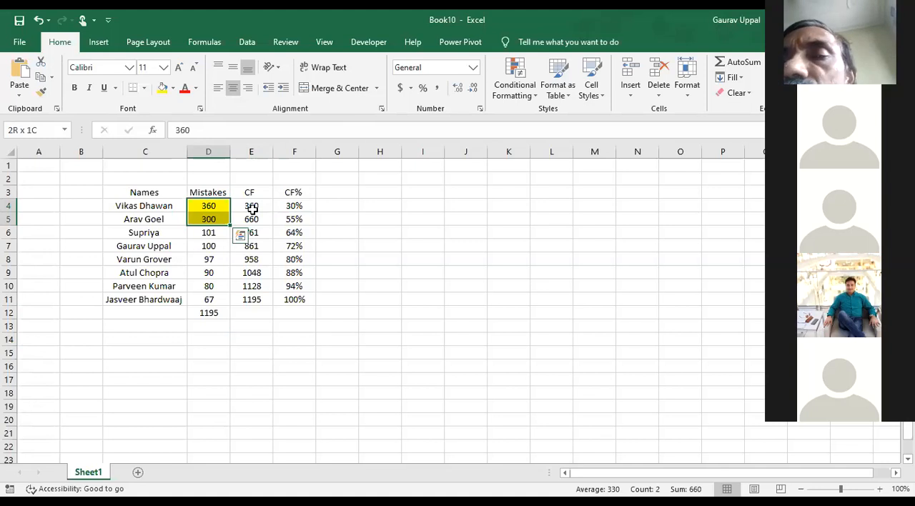
key("Right")
key("Right")
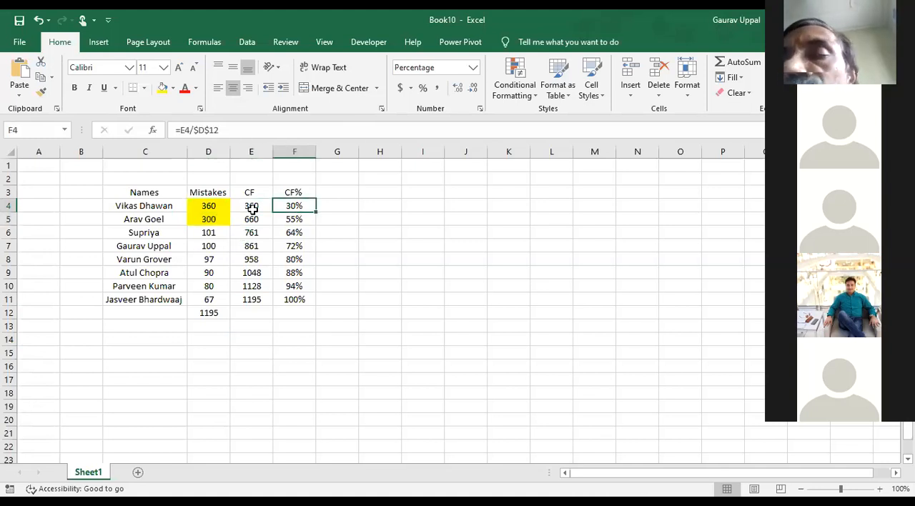
key("Left")
key("Down")
key("Down")
key("Down")
key("Down")
key("Down")
key("Down")
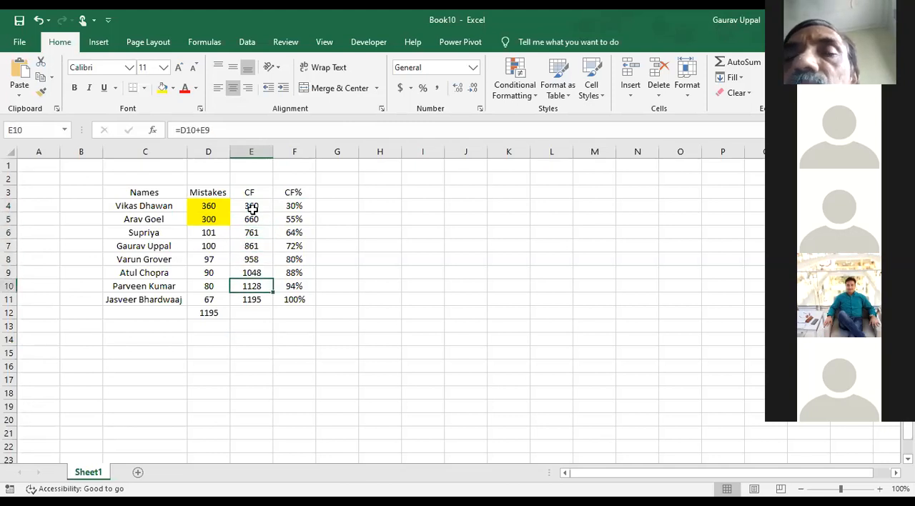
key("Down")
key("Left")
key("Down")
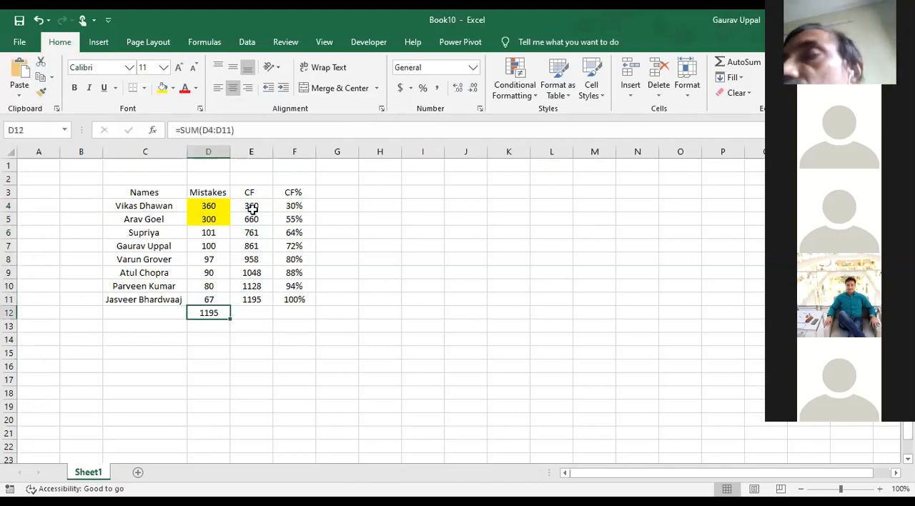
key("Up")
key("Up")
key("Up")
key("Up")
key("Up")
key("Up")
key("Up")
key("Up")
key("Up")
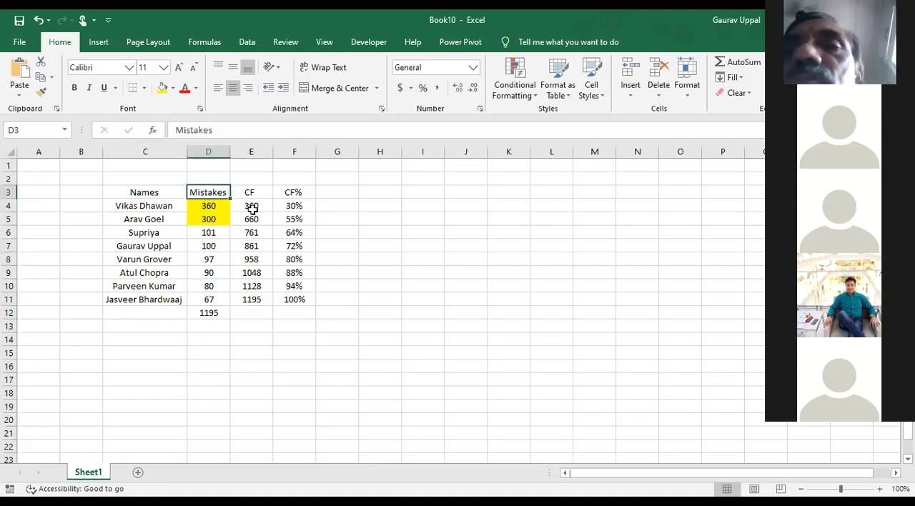
key("Right")
key("Right")
key("Down")
key("Right")
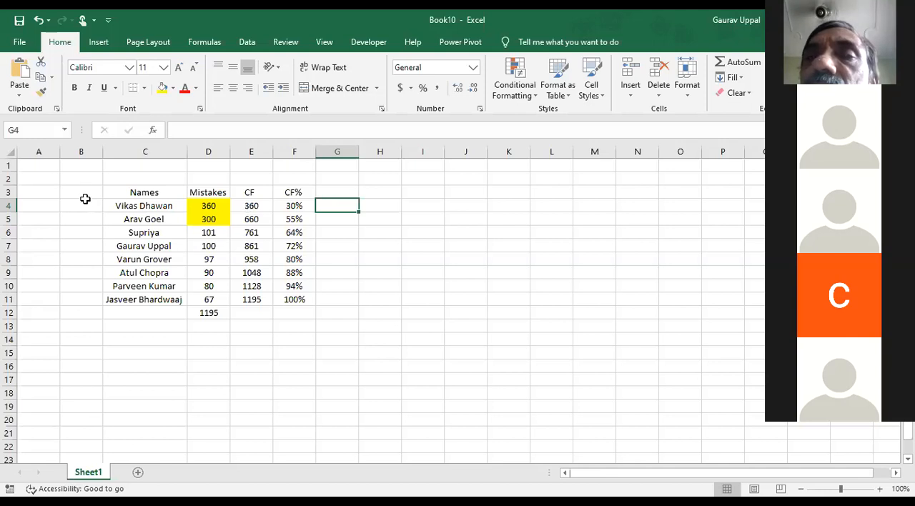
left_click_drag(121, 191, 123, 298)
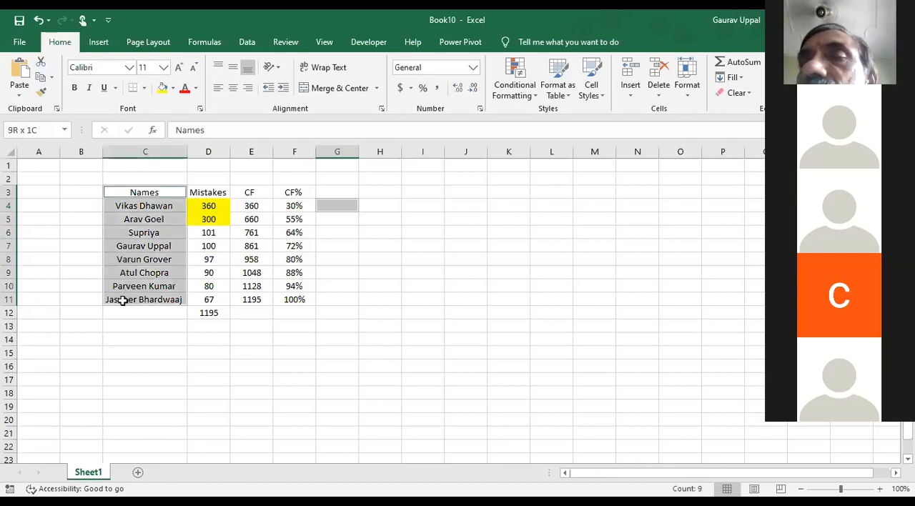
left_click_drag(199, 191, 204, 299, "ctrl")
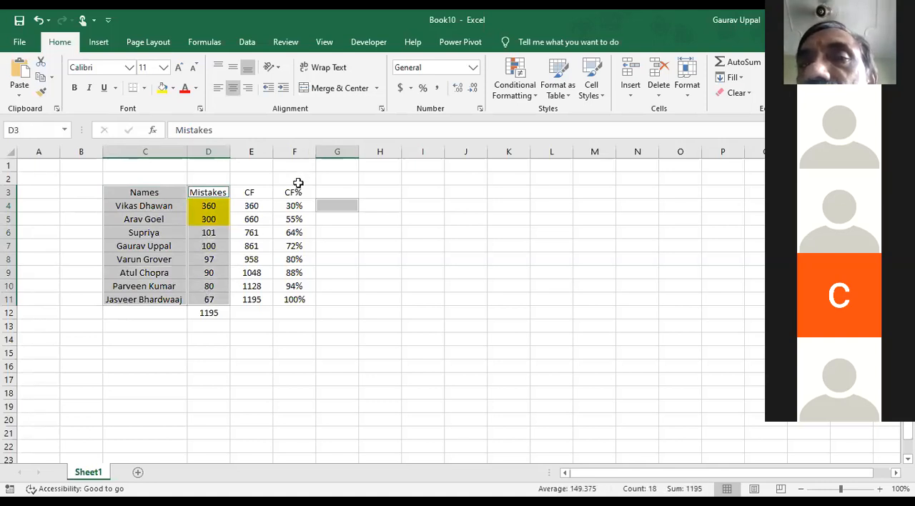
left_click_drag(293, 192, 295, 222, "ctrl")
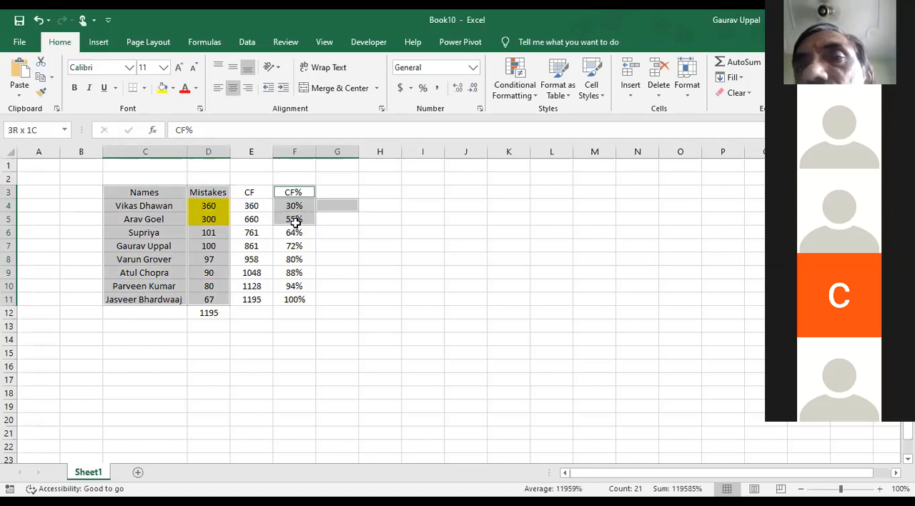
left_click_drag(136, 205, 139, 231)
Insert the recommended Clustered Column chart with a CF% line from the Names, Mistakes and CF% ranges C3:D11 and F3:F11
left_click_drag(138, 191, 148, 299)
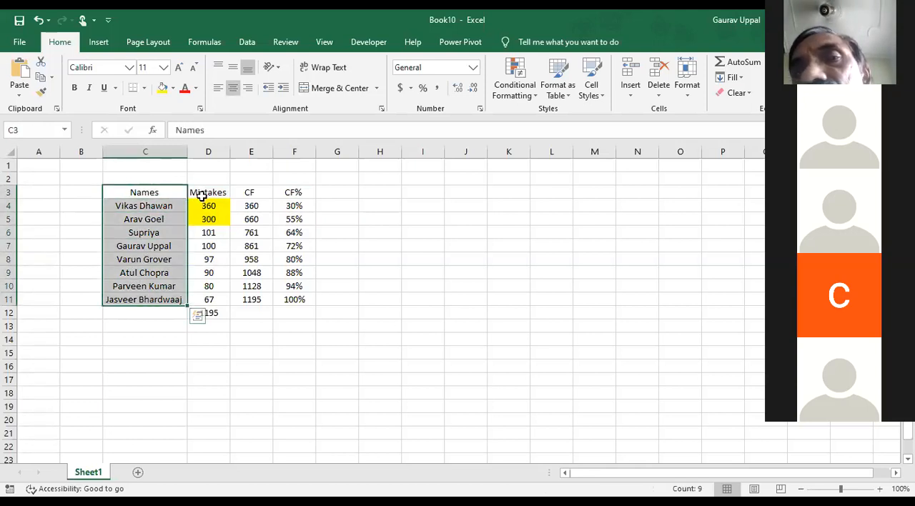
left_click_drag(200, 193, 207, 301, "ctrl")
left_click_drag(288, 191, 282, 302, "ctrl")
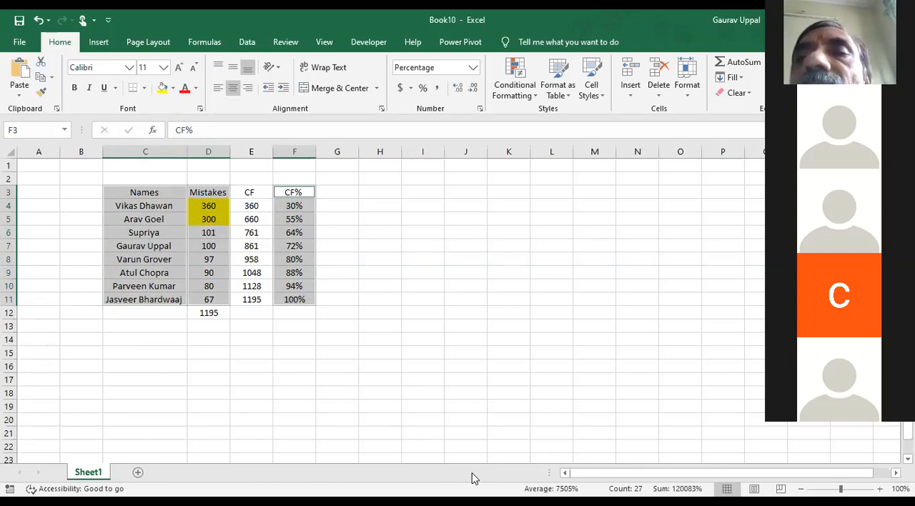
left_click(311, 430)
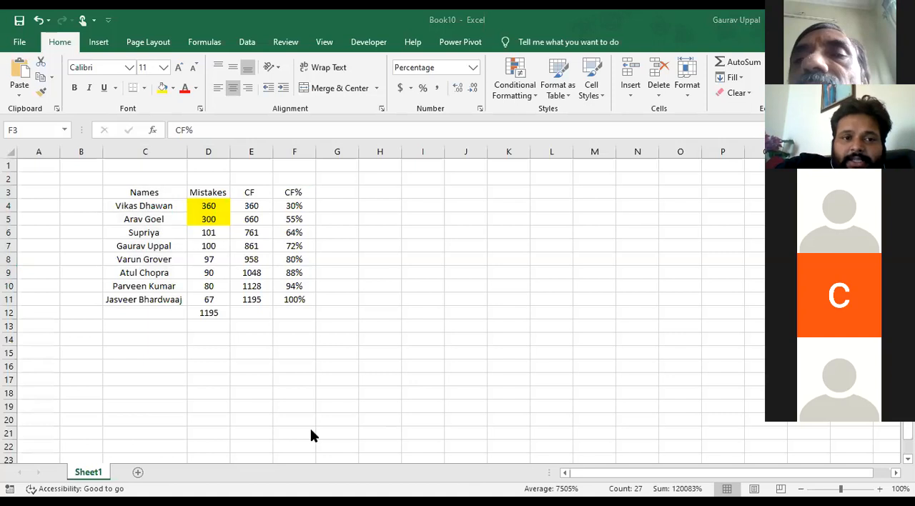
left_click(157, 195)
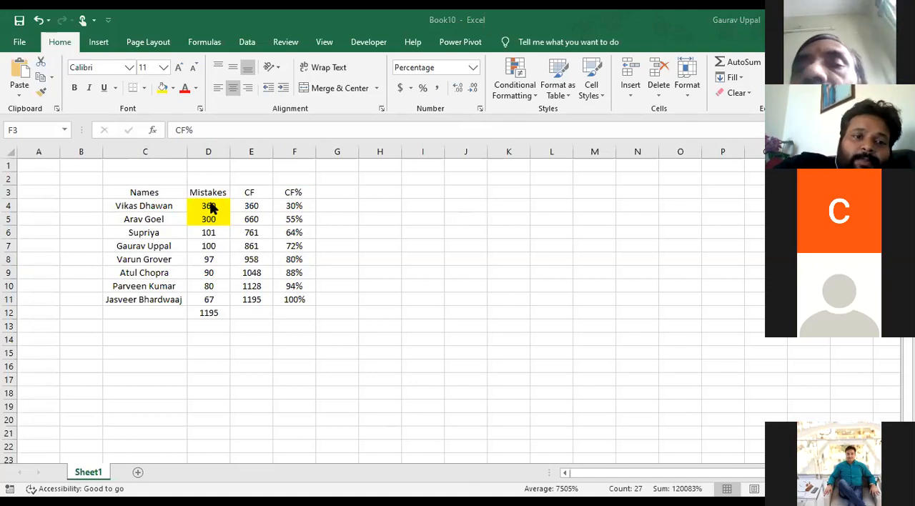
left_click(257, 21)
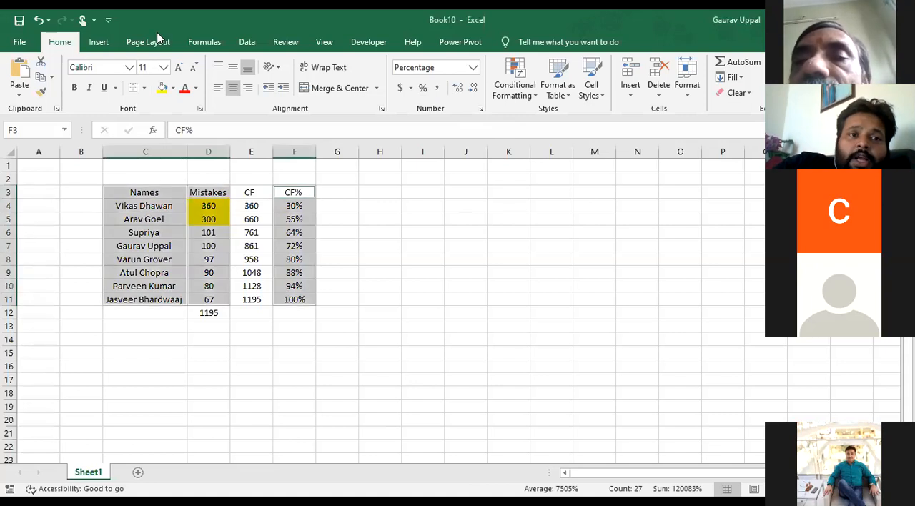
left_click(100, 42)
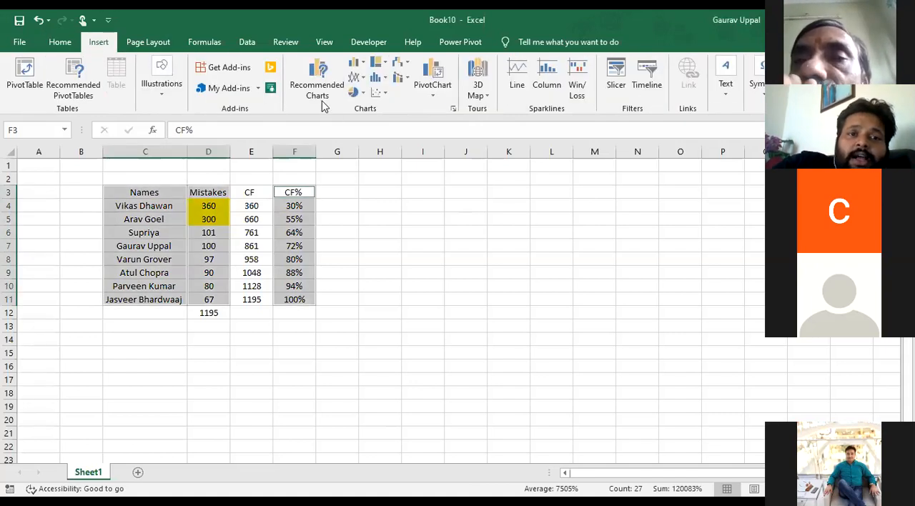
left_click(319, 91)
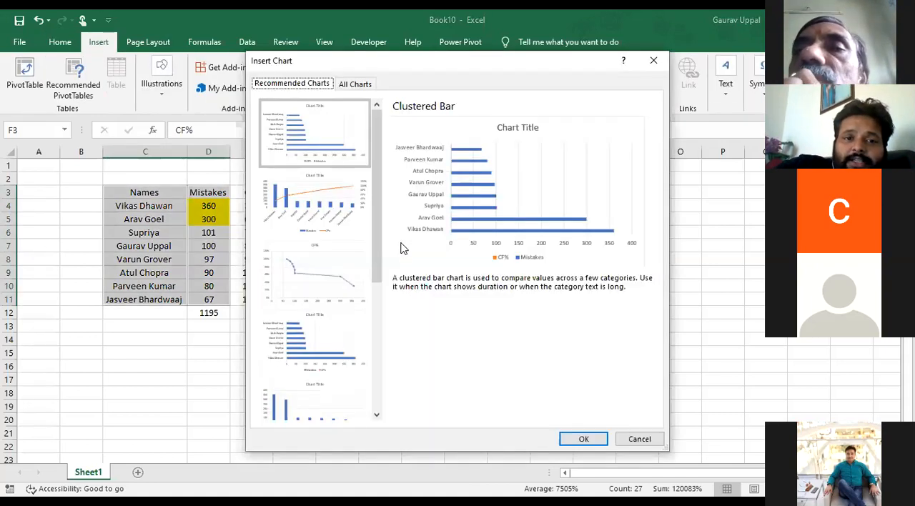
left_click(310, 197)
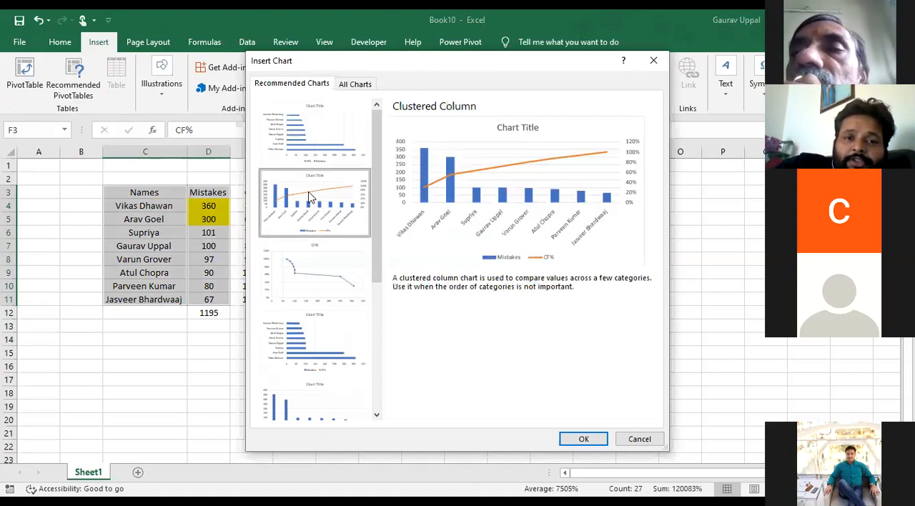
left_click(580, 439)
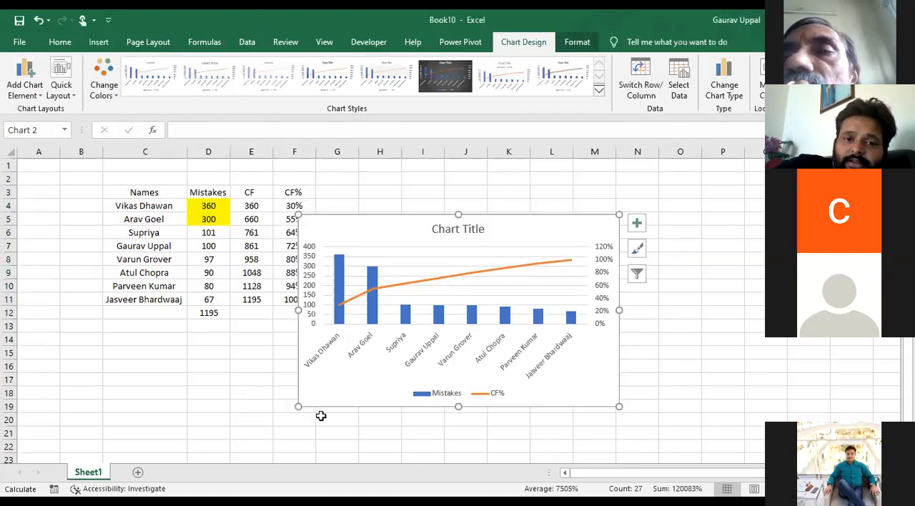
Enlarge the chart towards column E and row 20 and delete its horizontal gridlines
left_click_drag(298, 406, 254, 419)
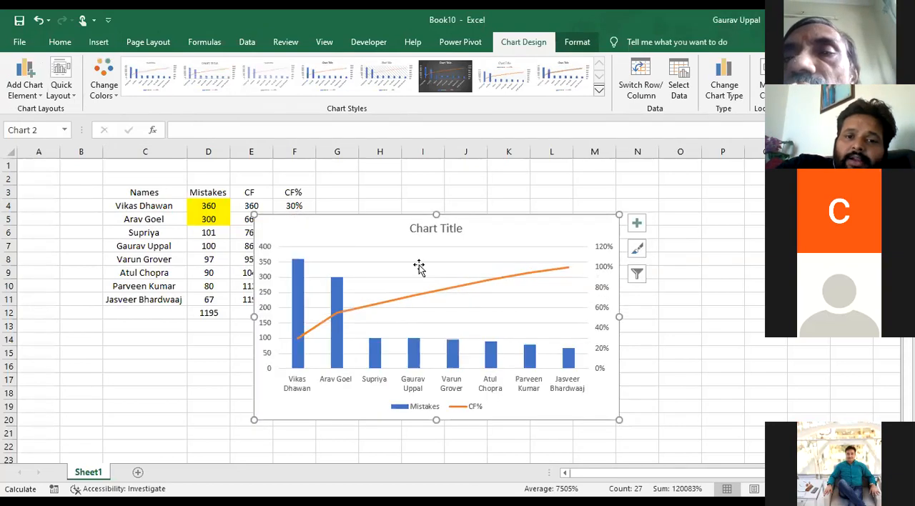
left_click(428, 266)
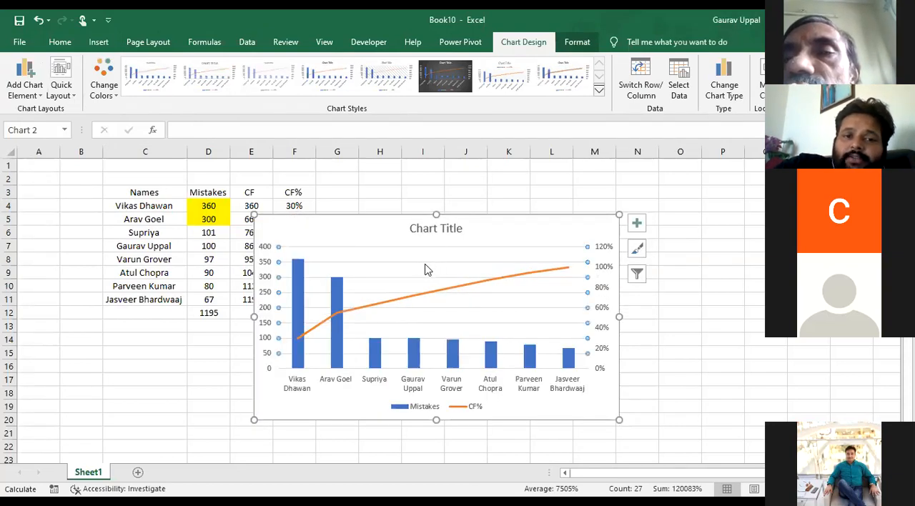
key("Delete")
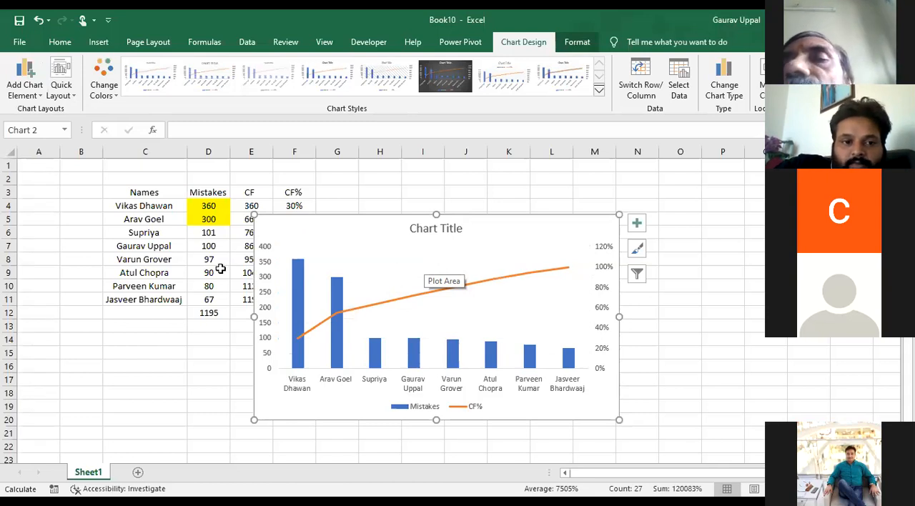
Set the Mistakes value in D5 to 250 and in D6 to 190
left_click(207, 235)
left_click(209, 220)
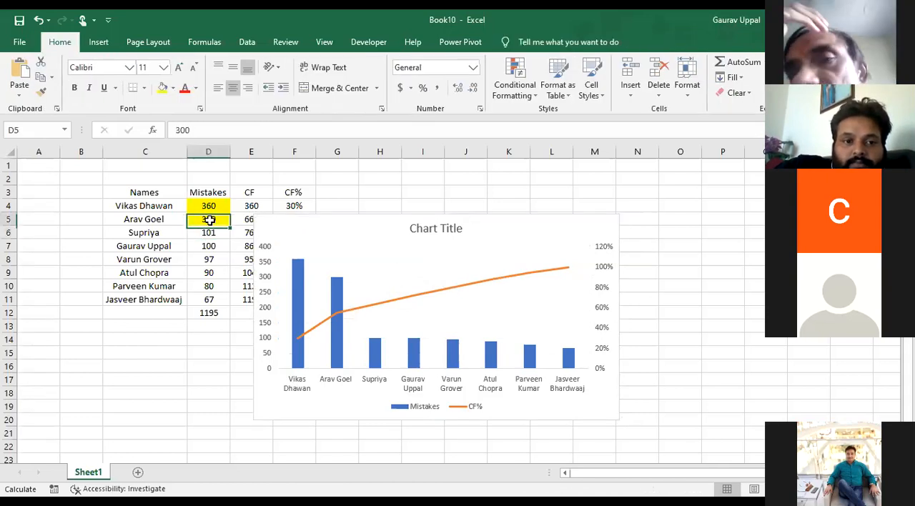
type("250")
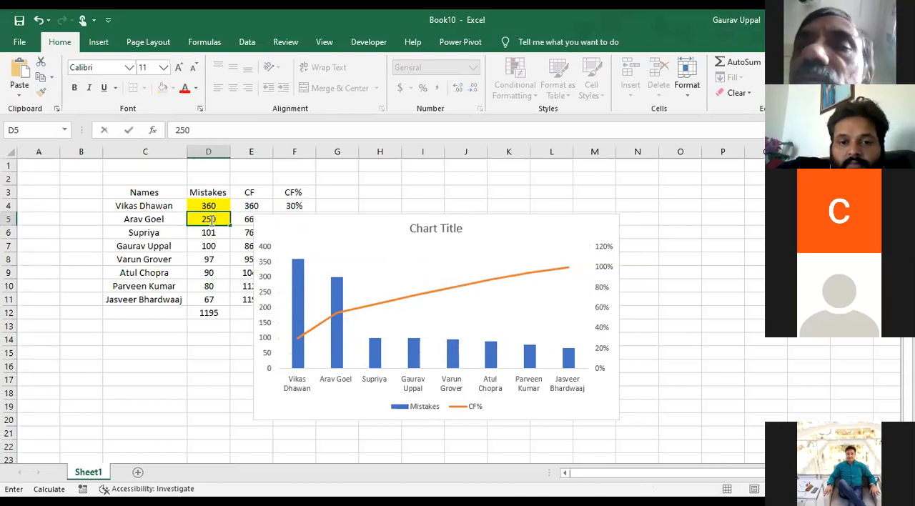
key("Return")
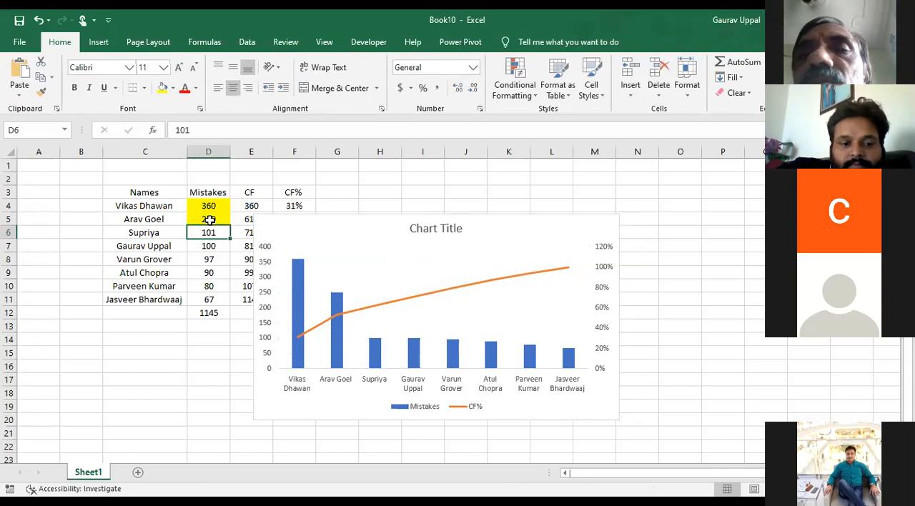
type("190")
key("Return")
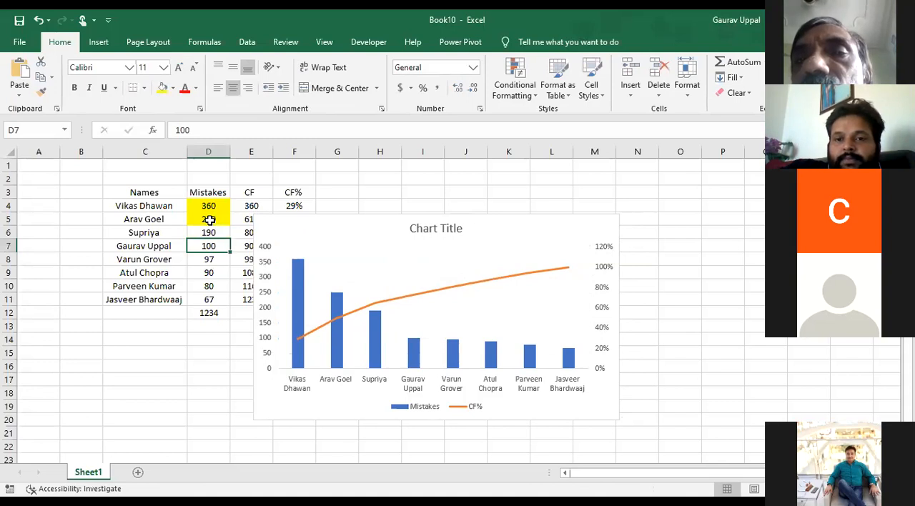
Move the chart over the data table near row 2 and set its title to PARETO
left_click(421, 215)
left_click_drag(313, 188, 262, 180)
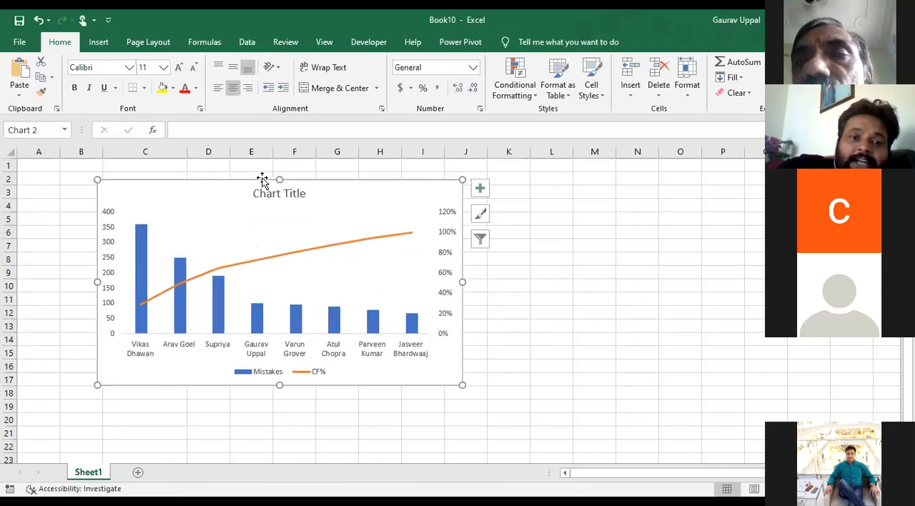
left_click(279, 193)
type("PARETO")
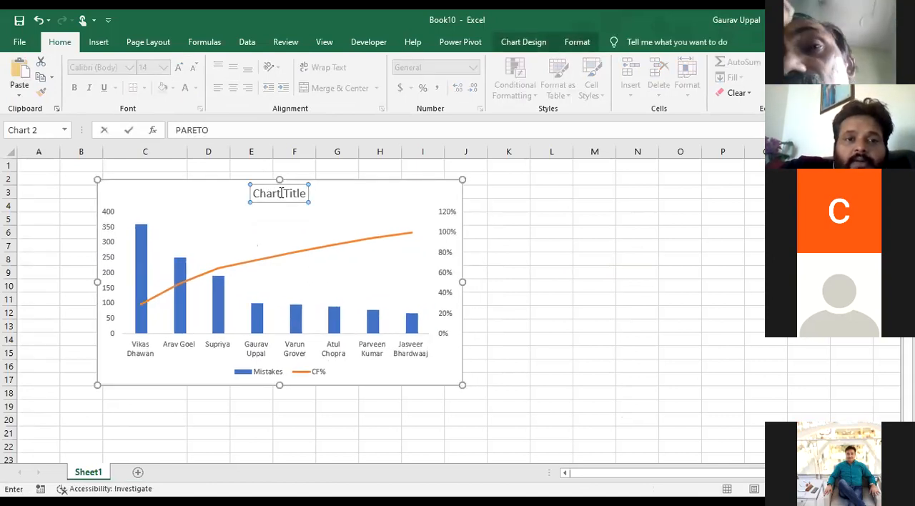
key("Return")
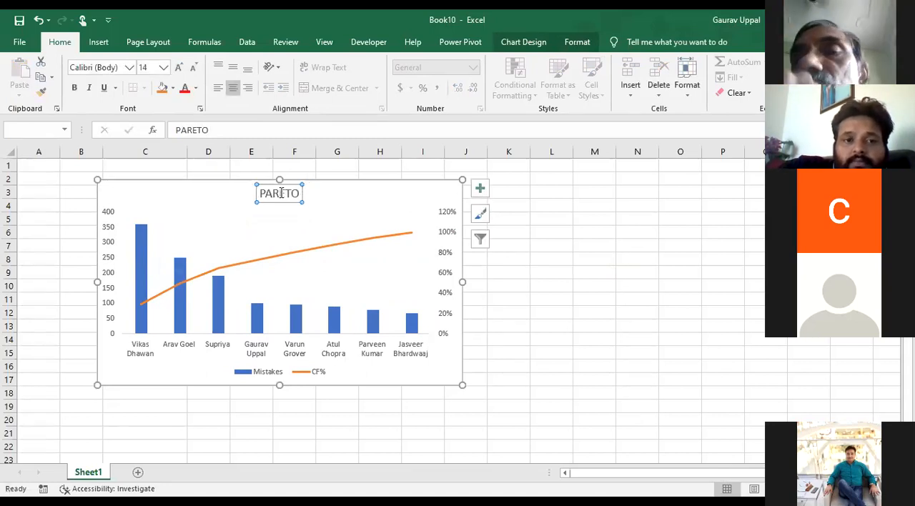
Add data labels to both the Mistakes columns and the CF% line of the chart
left_click(373, 274)
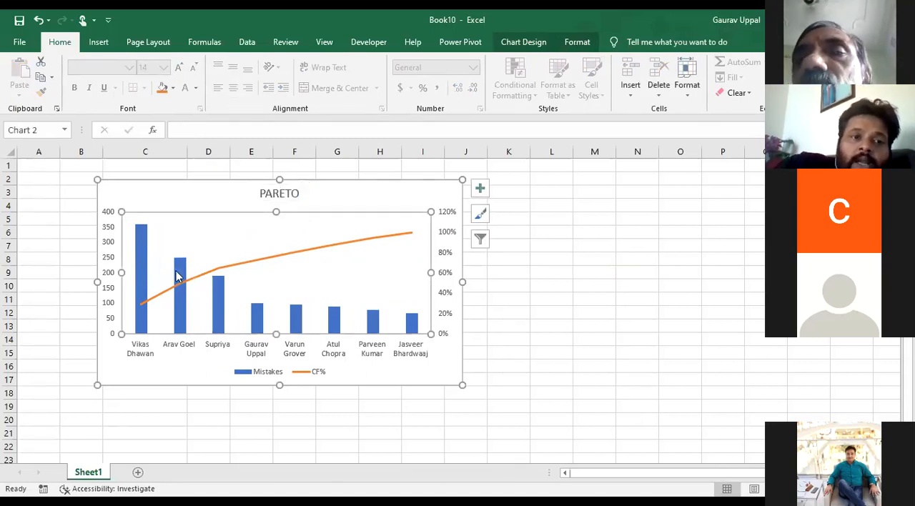
left_click(142, 250)
right_click(142, 250)
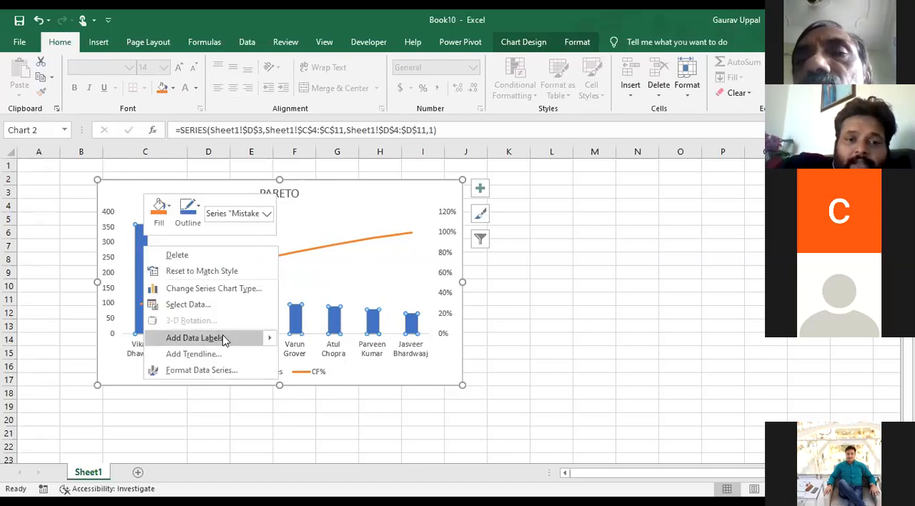
left_click(243, 340)
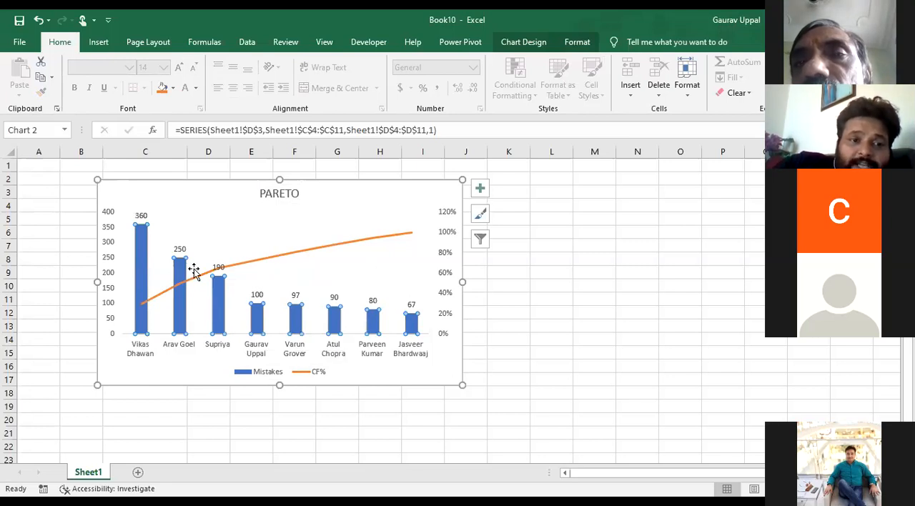
left_click(252, 265)
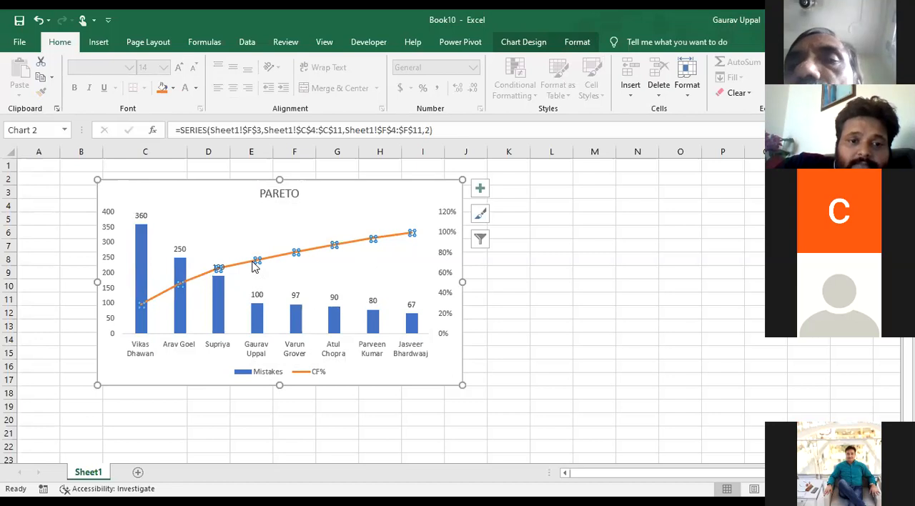
right_click(253, 264)
left_click(327, 361)
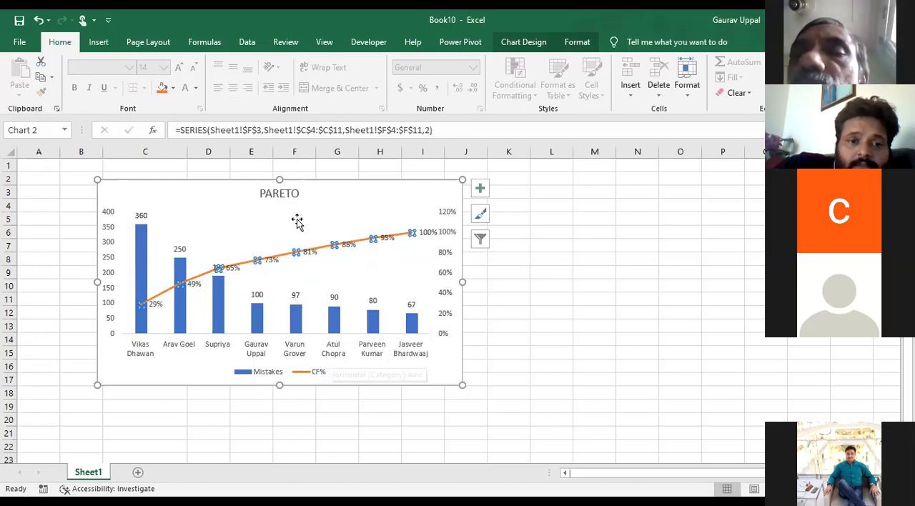
Move the chart below row 9 and set the Mistakes values to 500 in D4, 300 in D5 and 250 in D6
left_click_drag(134, 198, 117, 246)
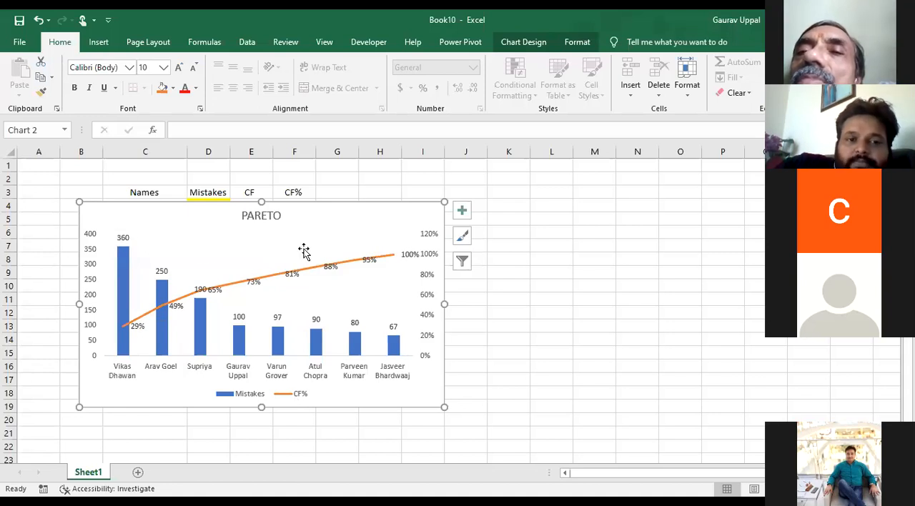
left_click_drag(348, 211, 351, 282)
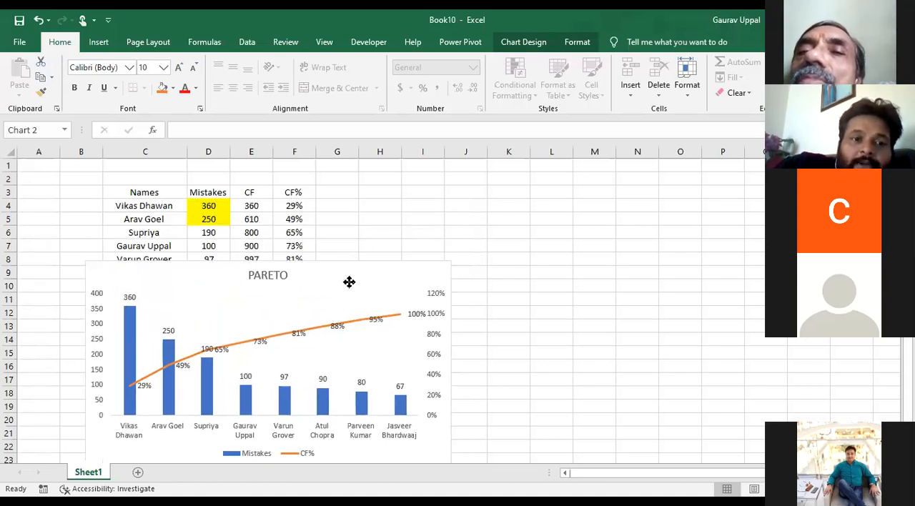
left_click(213, 205)
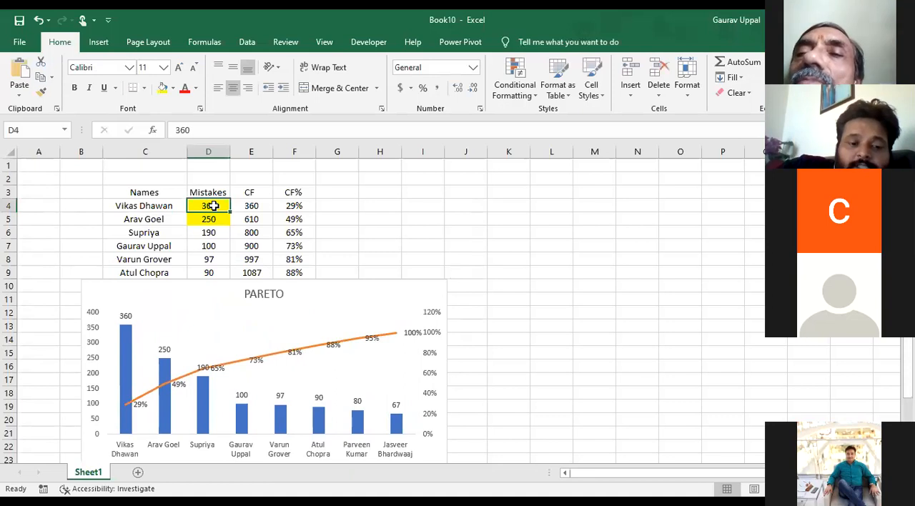
type("500")
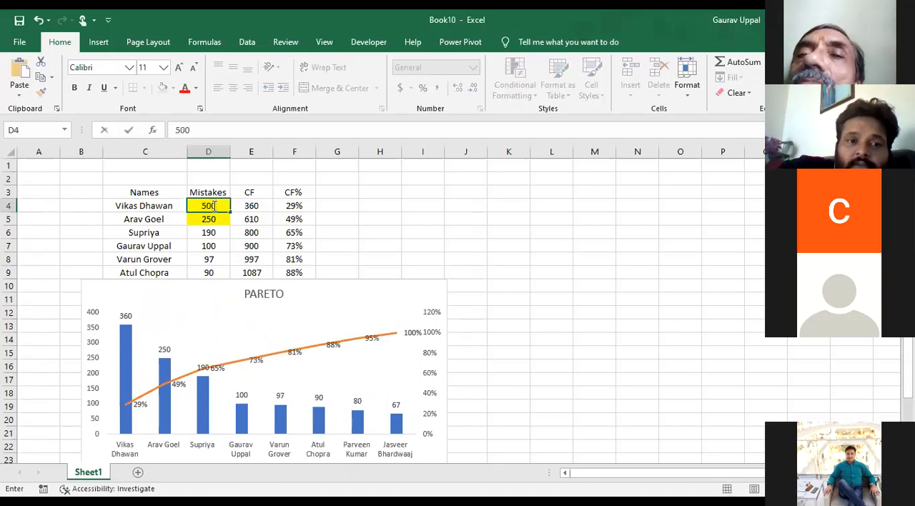
key("Return")
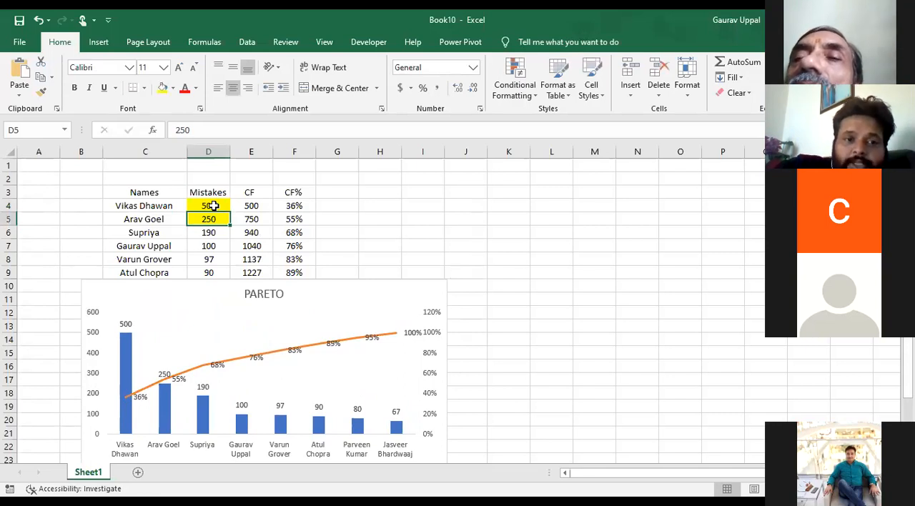
type("300")
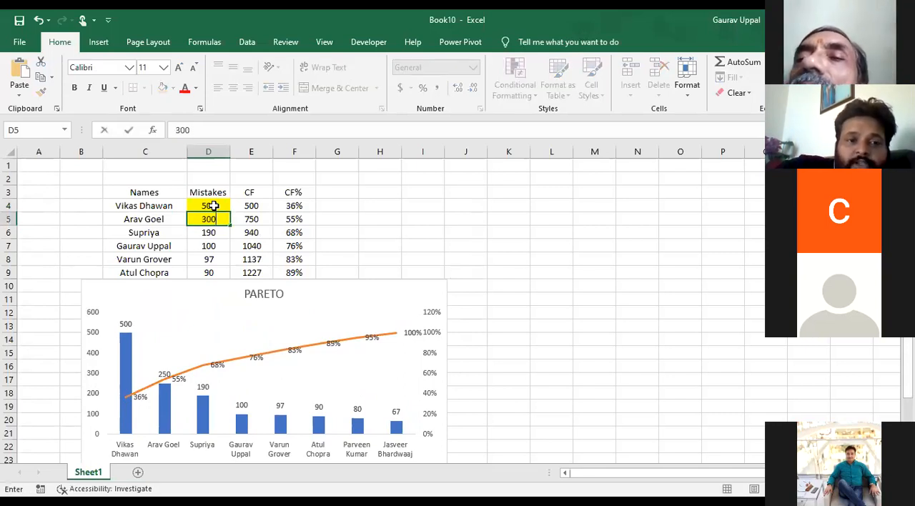
key("Return")
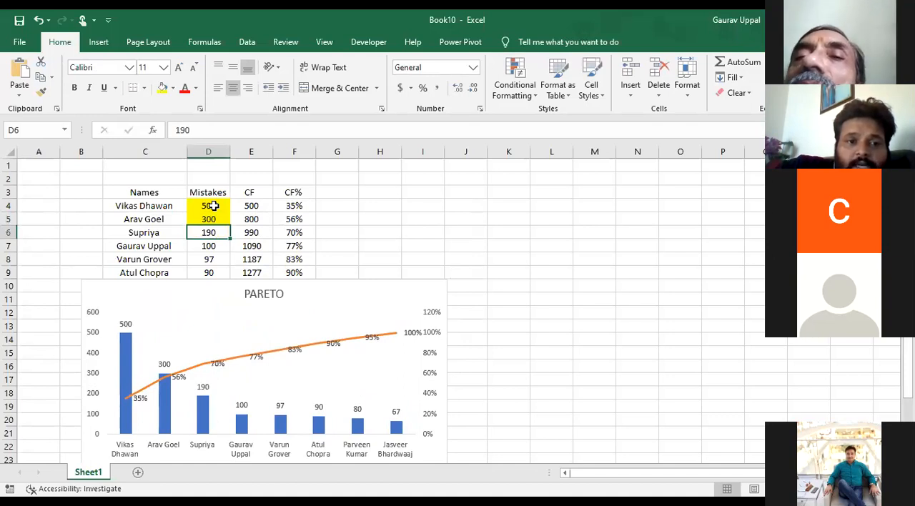
type("250")
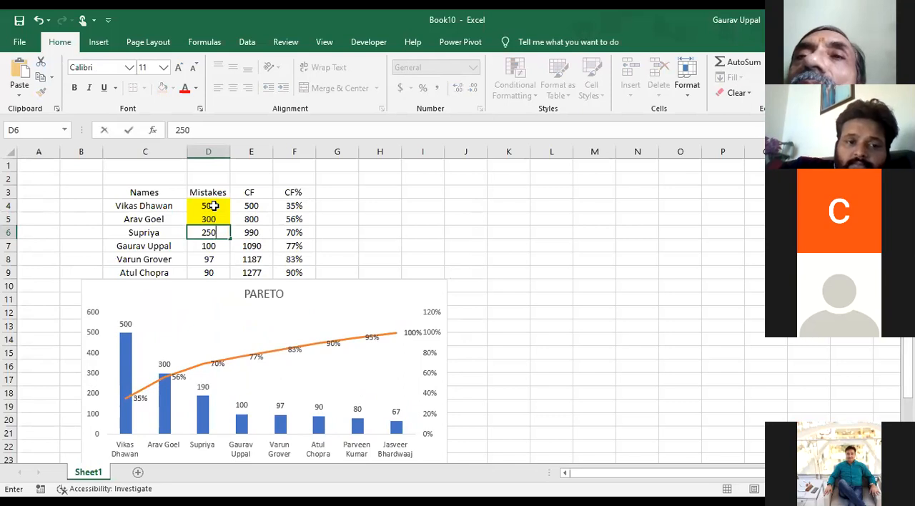
key("Return")
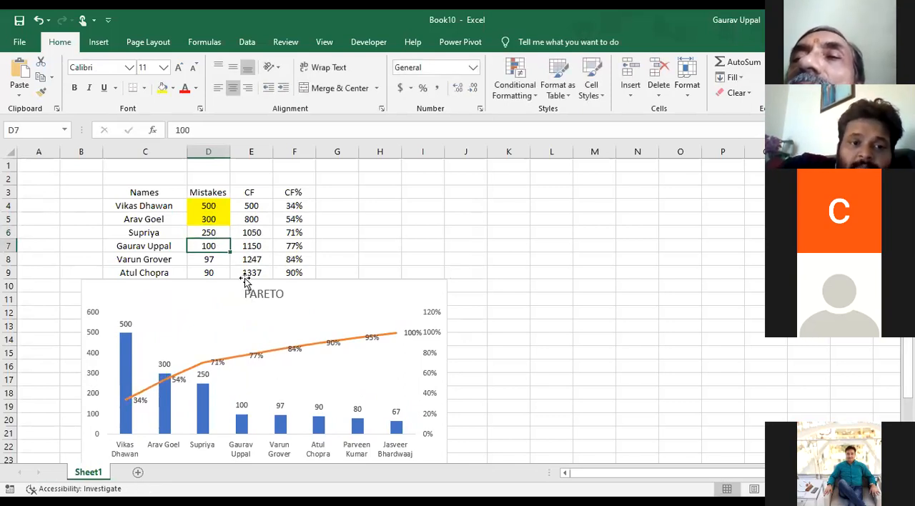
Move the Pareto chart back up over the table and add a new worksheet
left_click_drag(204, 352, 228, 253)
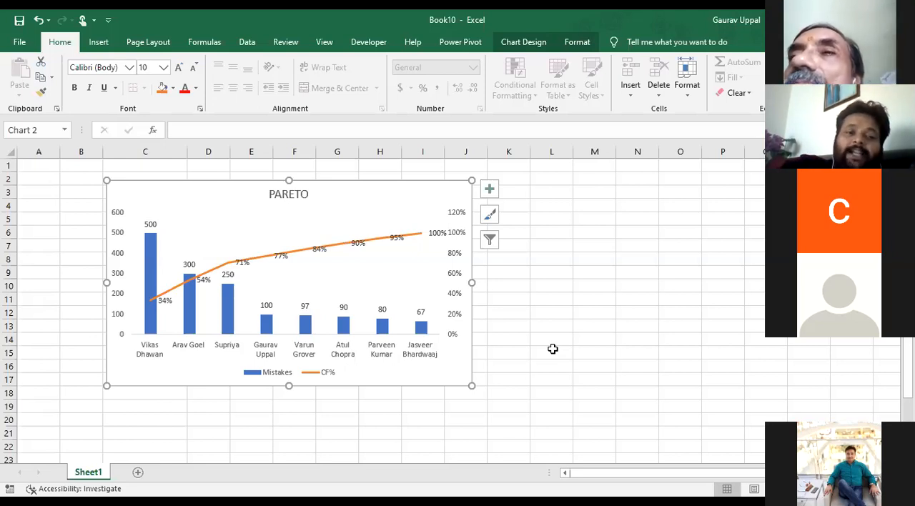
left_click(138, 472)
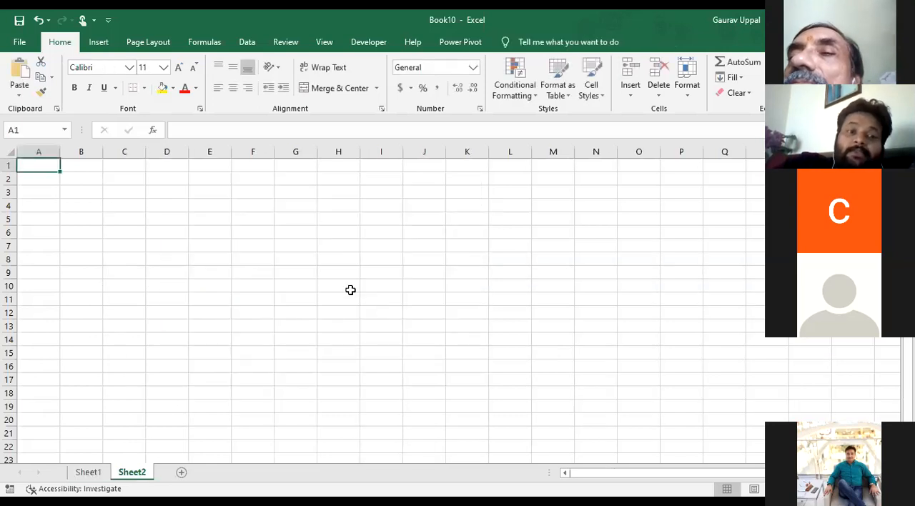
Enter the label Process % in C2 and the value 99% in D2
left_click(117, 180)
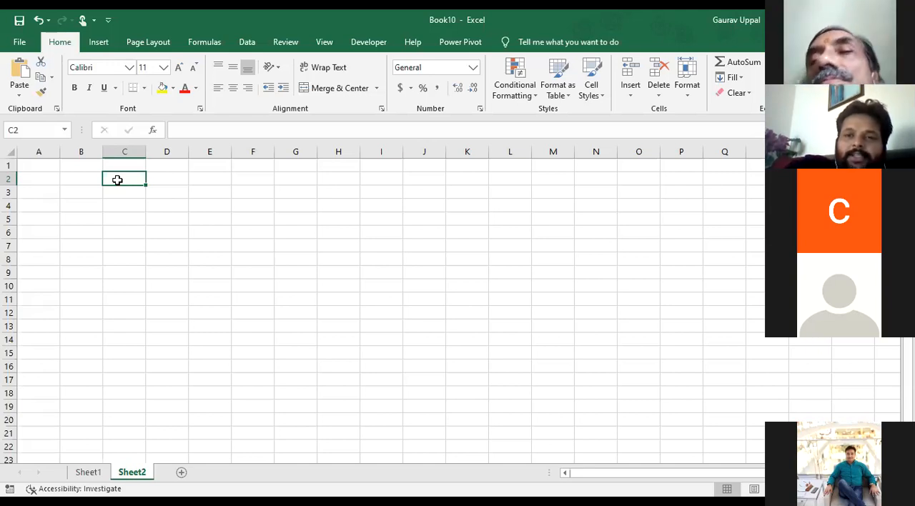
type("Pro")
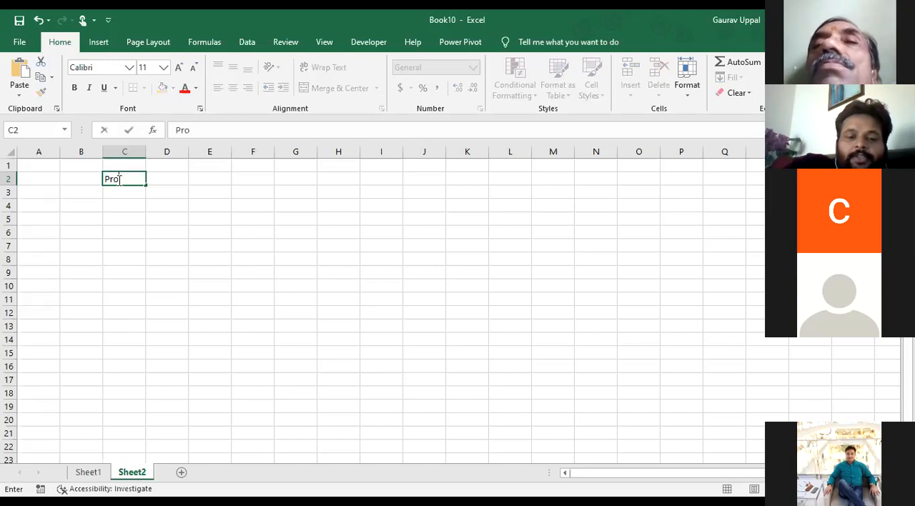
type("cess %")
key("Tab")
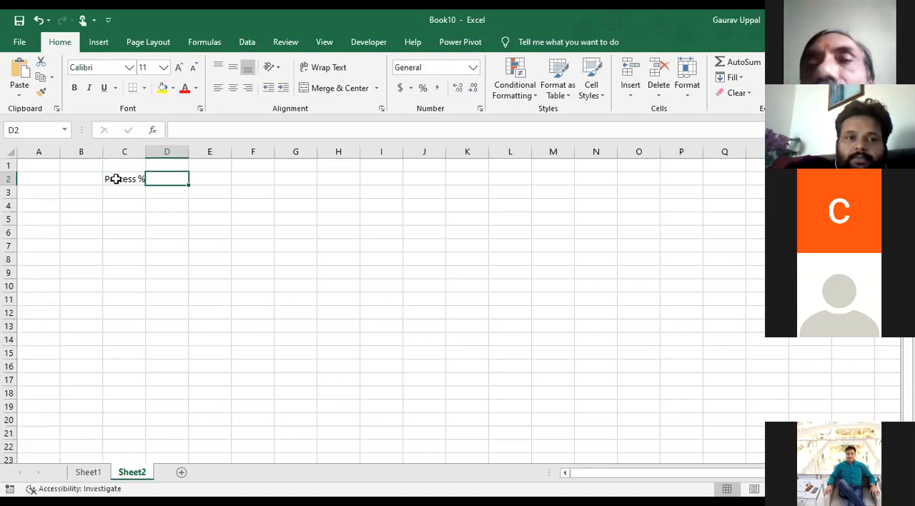
left_click(115, 179)
left_click(177, 175)
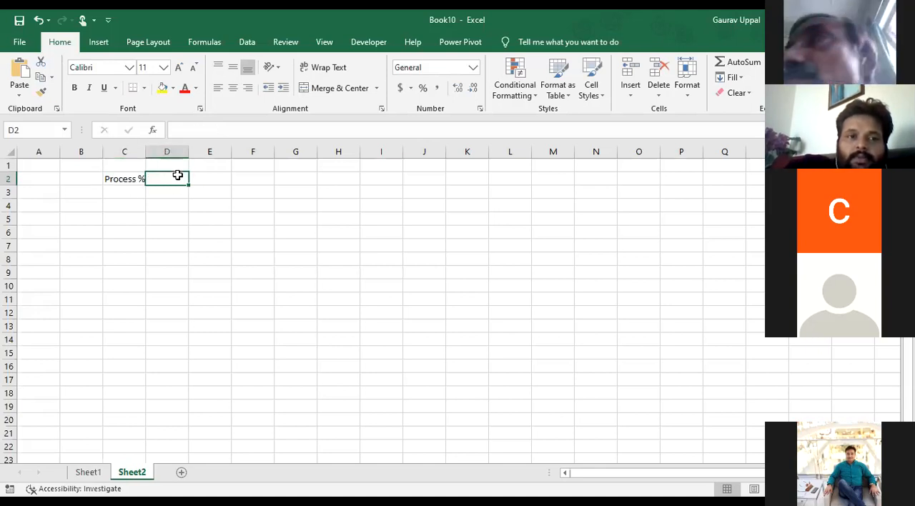
type("99%")
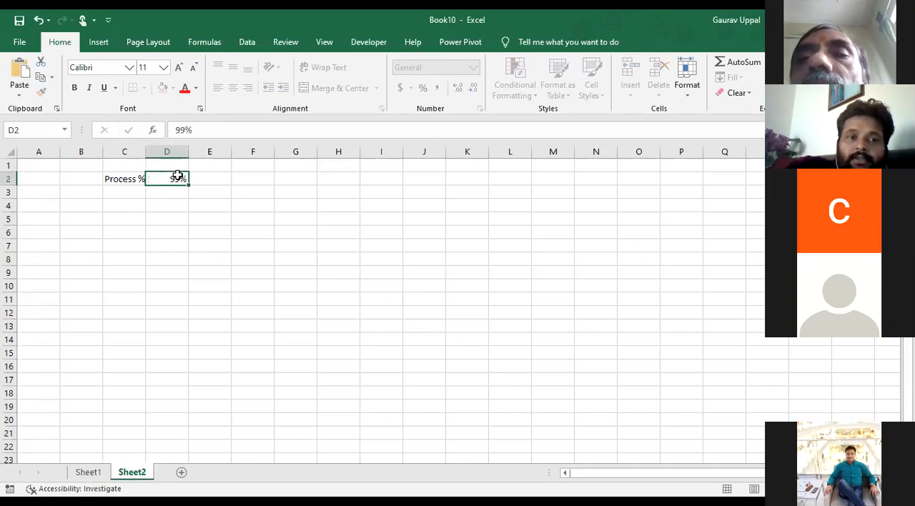
key("Return")
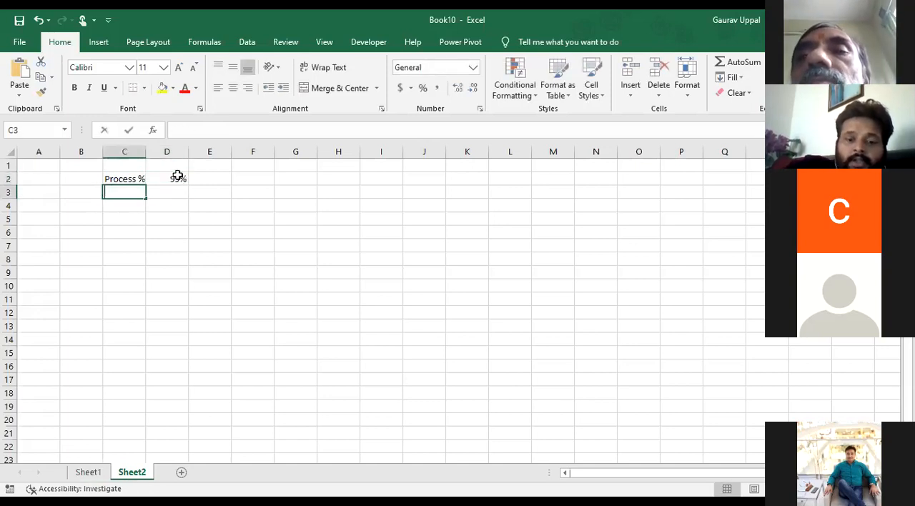
Enter the label Completed in C3 and the formula =1-D2 in D3
type("COmpleted")
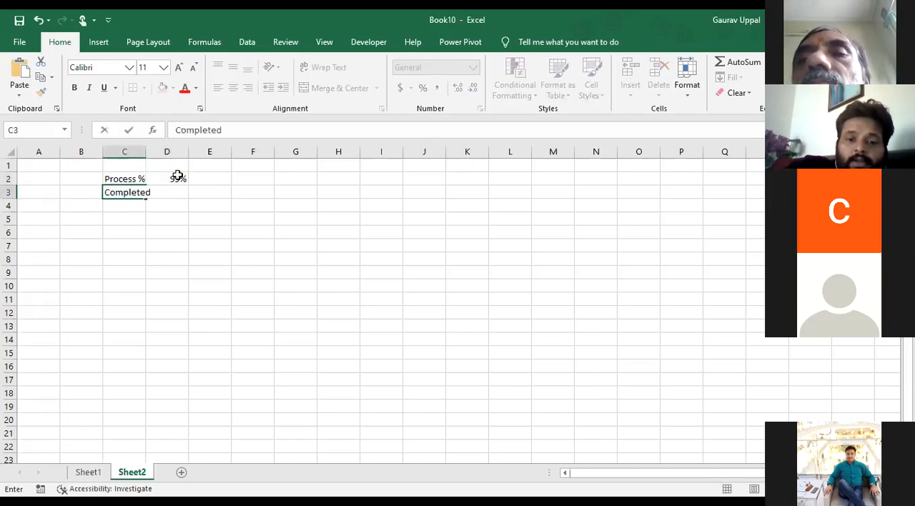
key("Tab")
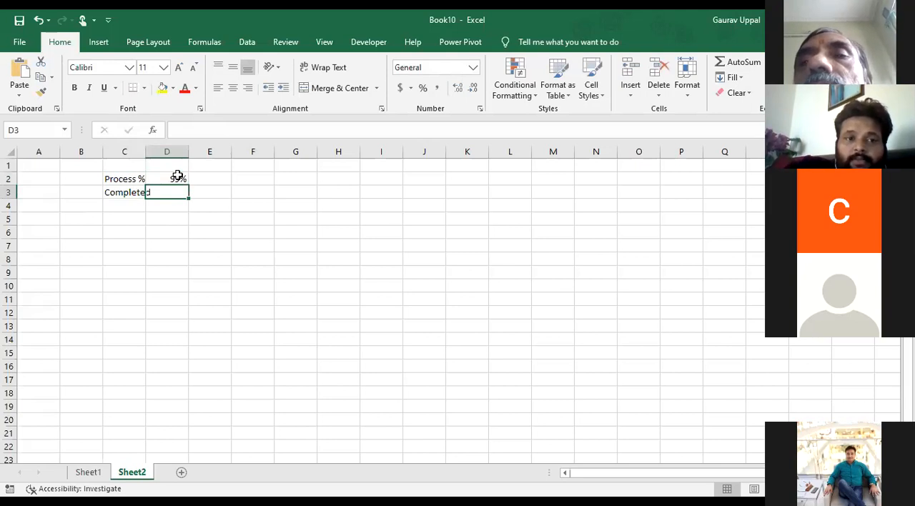
type("=1-")
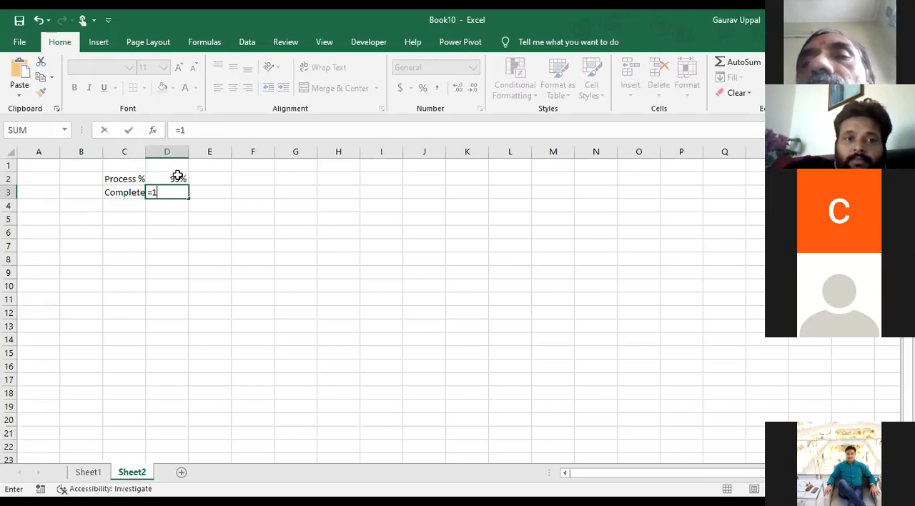
left_click(177, 176)
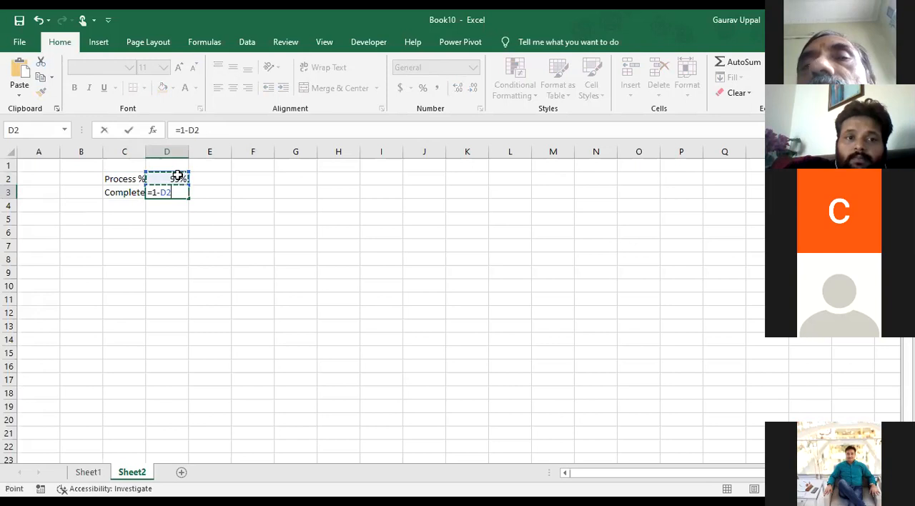
key("shift+Tab")
Fit column C's width to its contents and add the headers Activity 1 in C1 and % in D1
key("Up")
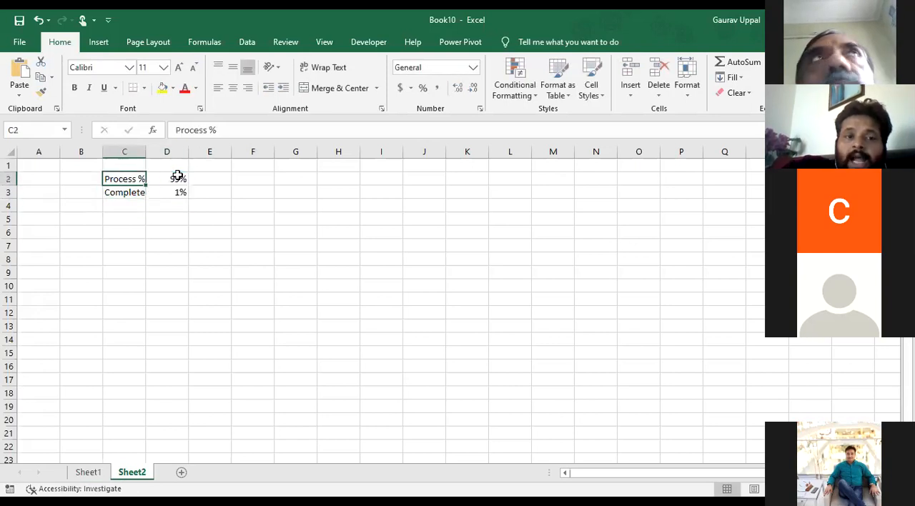
key("shift+Right")
key("shift+Down")
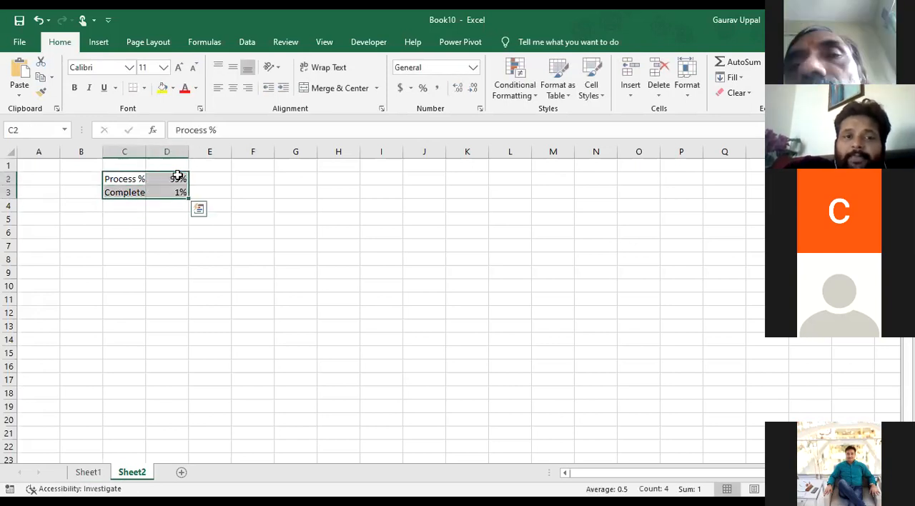
double_click(142, 151)
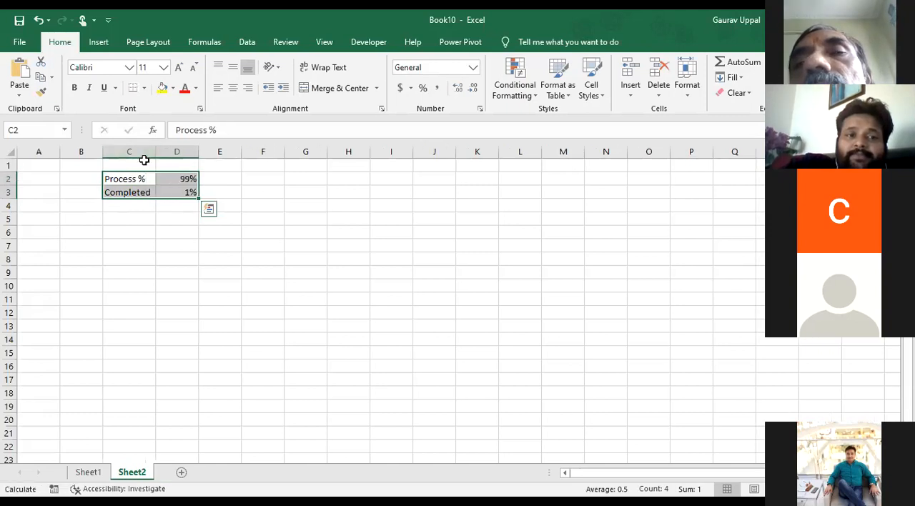
left_click(143, 164)
type("Activity 1")
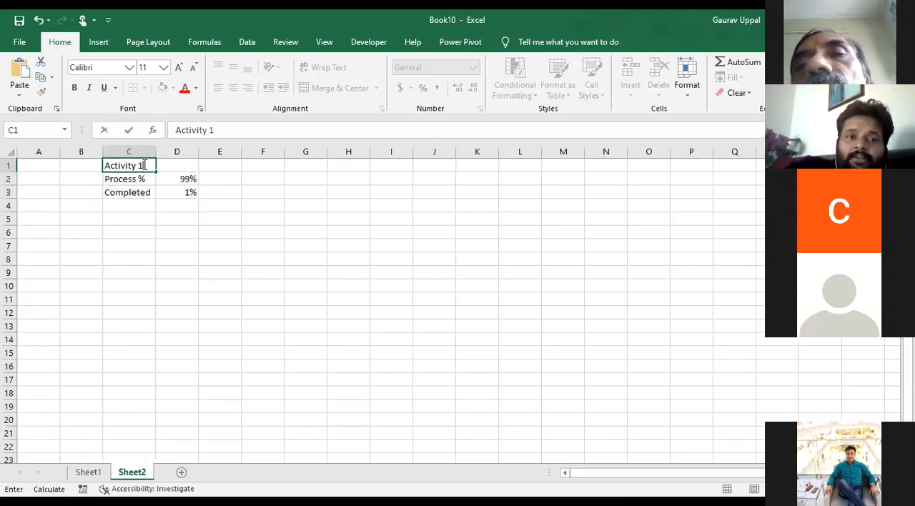
key("Tab")
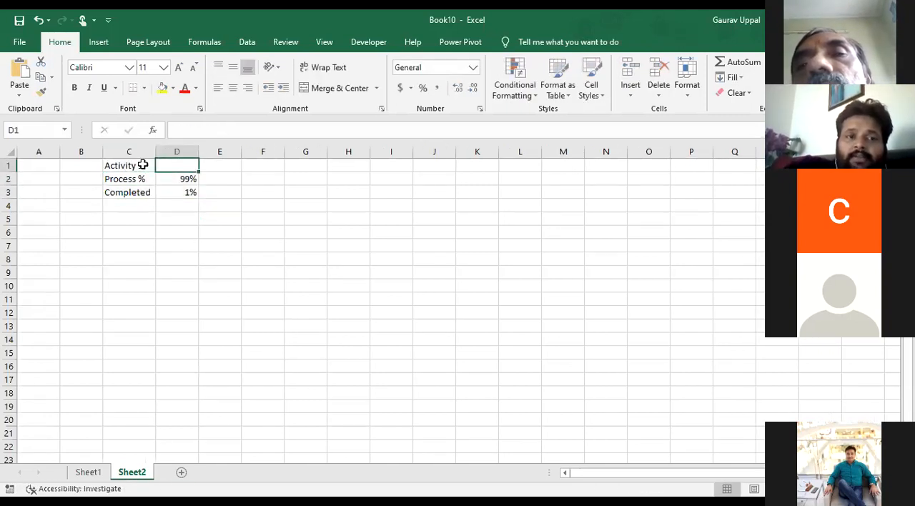
type("%")
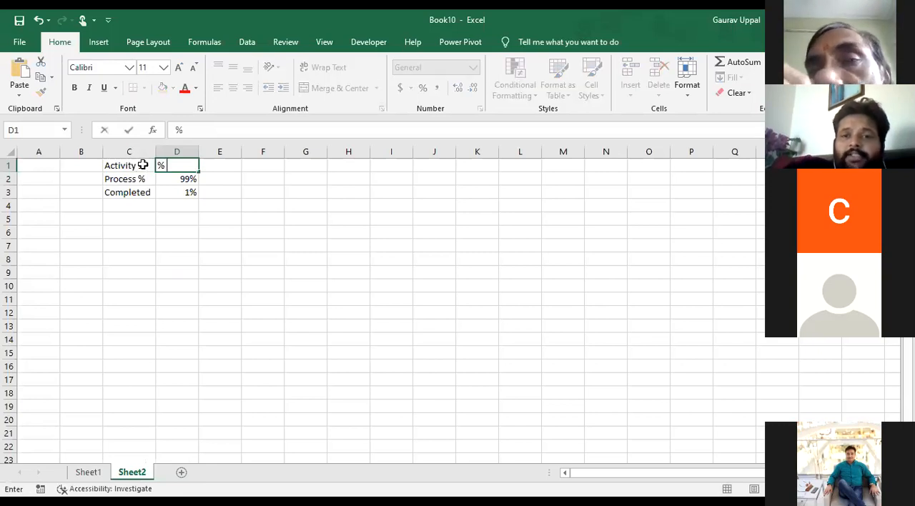
Insert a doughnut chart from the data in C1:D3
left_click(143, 165)
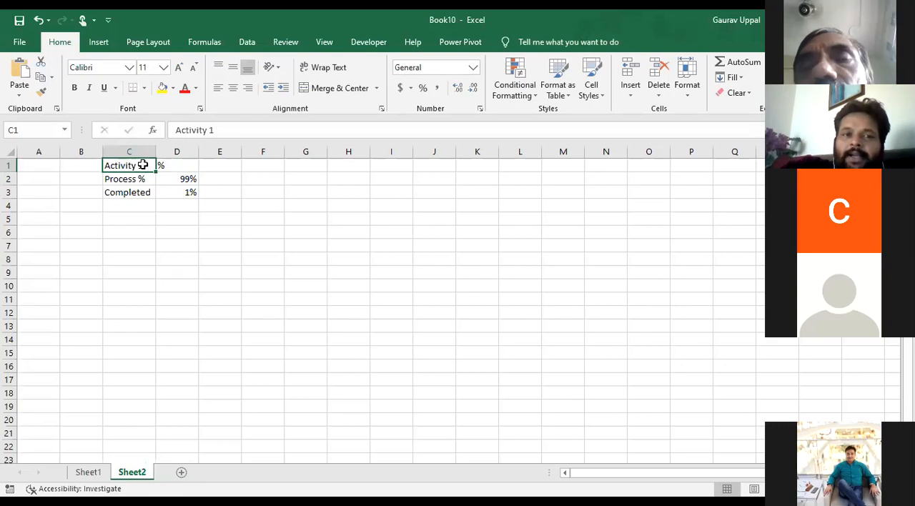
key("shift+Right")
key("shift+Right")
key("shift+Left")
key("shift+Down")
key("shift+Down")
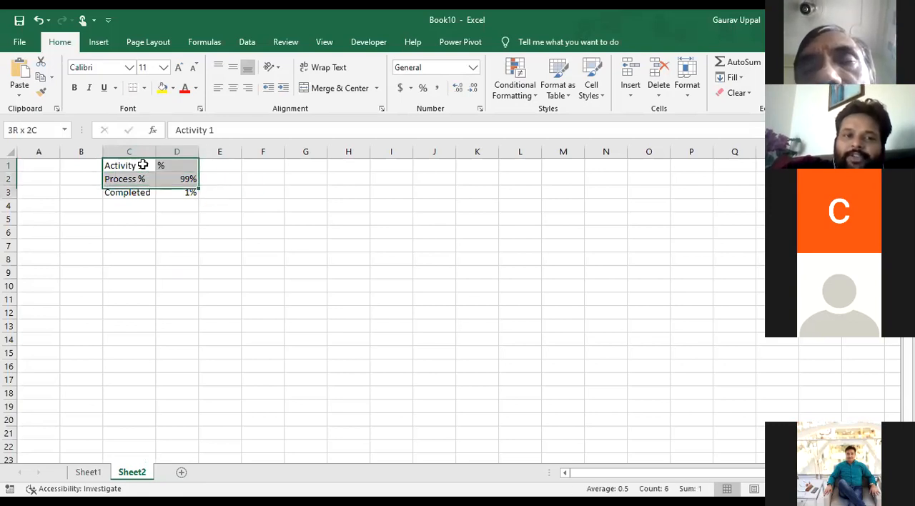
left_click(99, 40)
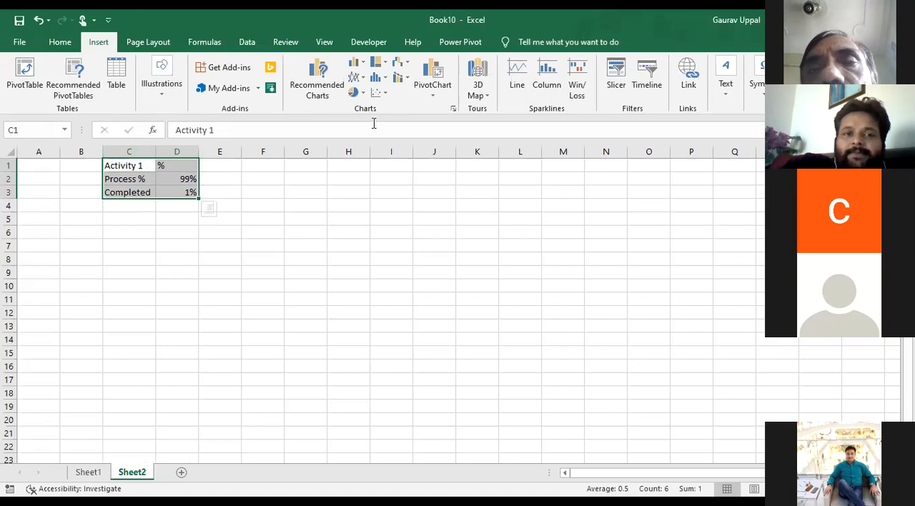
left_click(320, 80)
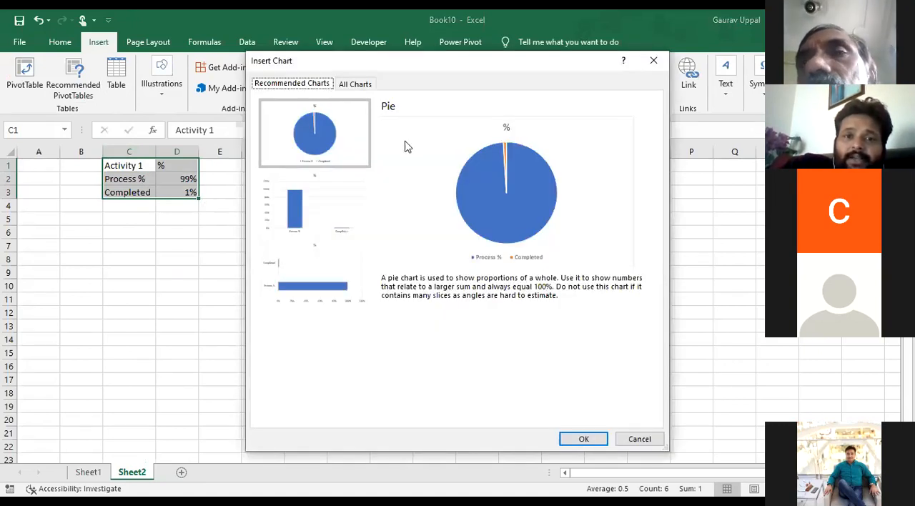
left_click(355, 84)
left_click(306, 176)
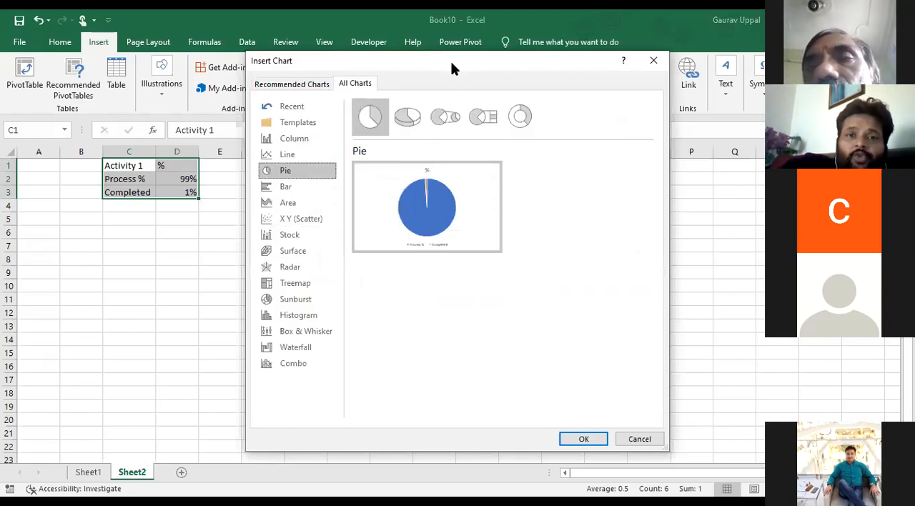
left_click_drag(454, 68, 304, 72)
left_click(370, 120)
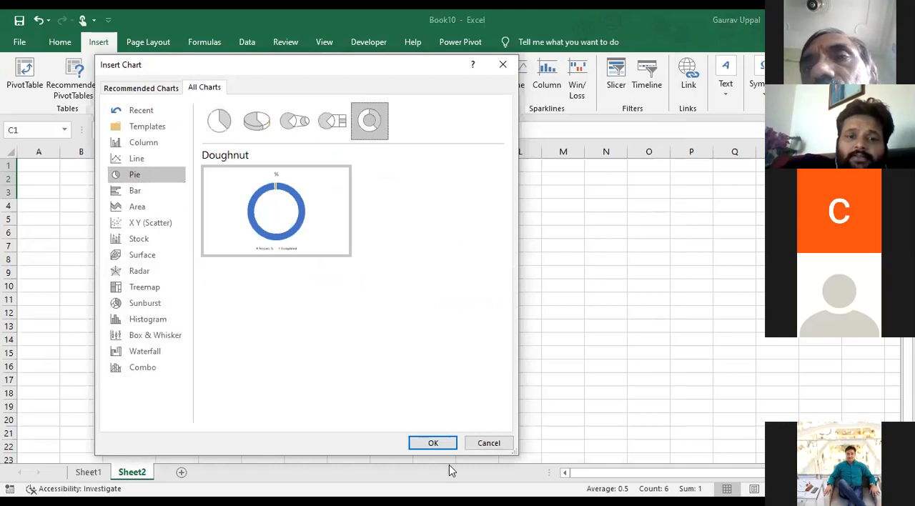
left_click(433, 443)
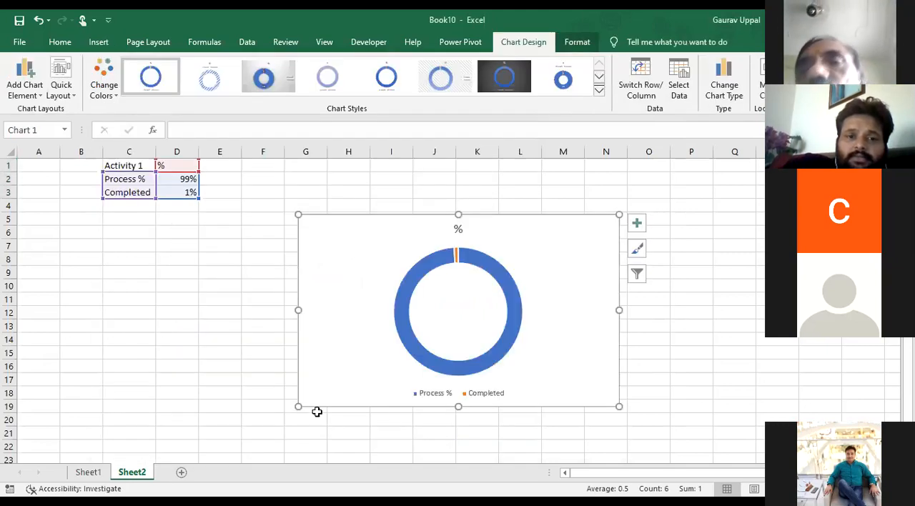
Widen the doughnut chart leftward to column D and apply the light textured chart style with percentage labels
left_click_drag(298, 406, 182, 410)
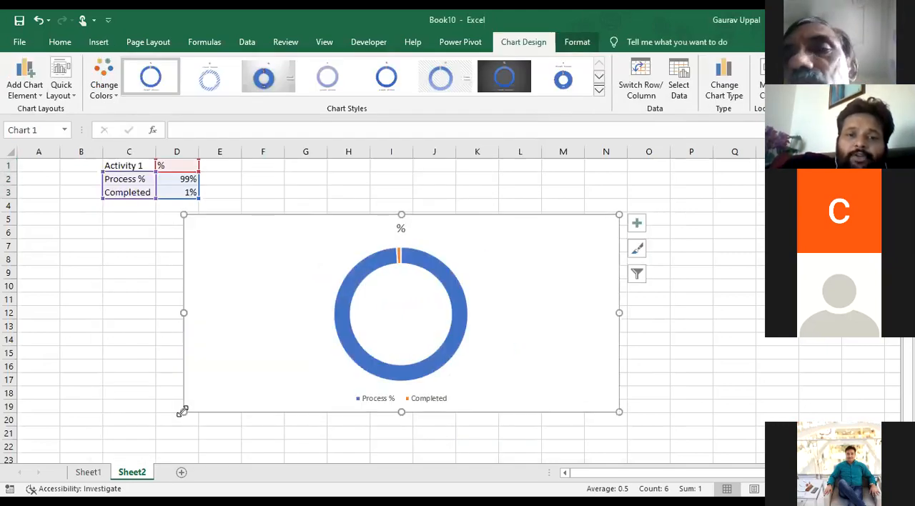
left_click(374, 365)
double_click(374, 365)
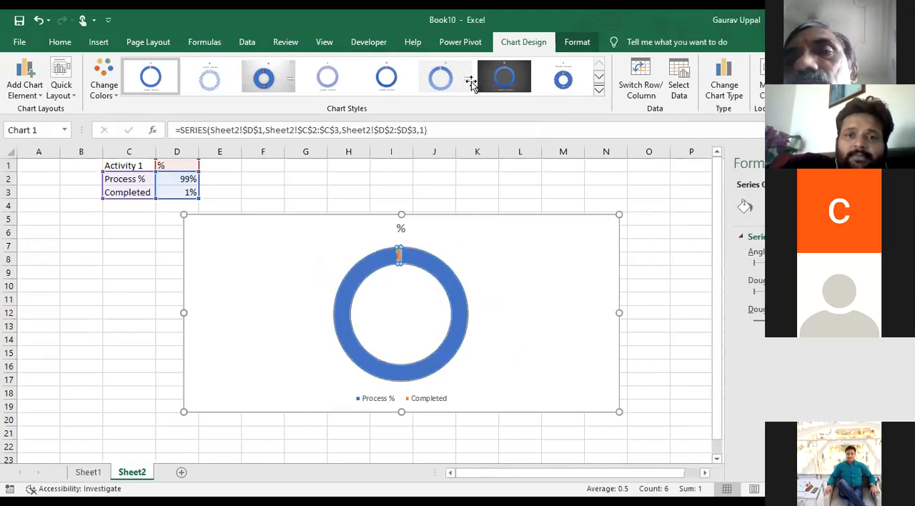
left_click(599, 93)
left_click(191, 116)
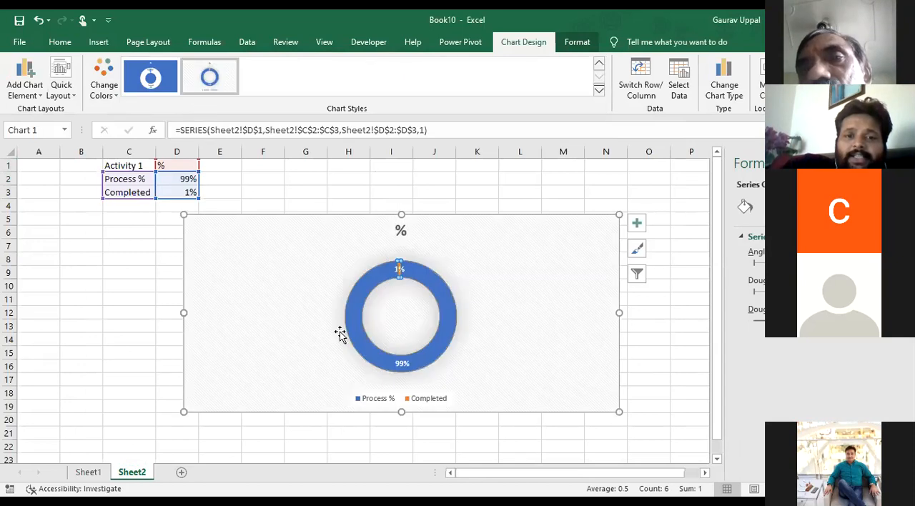
Set the Process % value in D2 to 69%
left_click(173, 193)
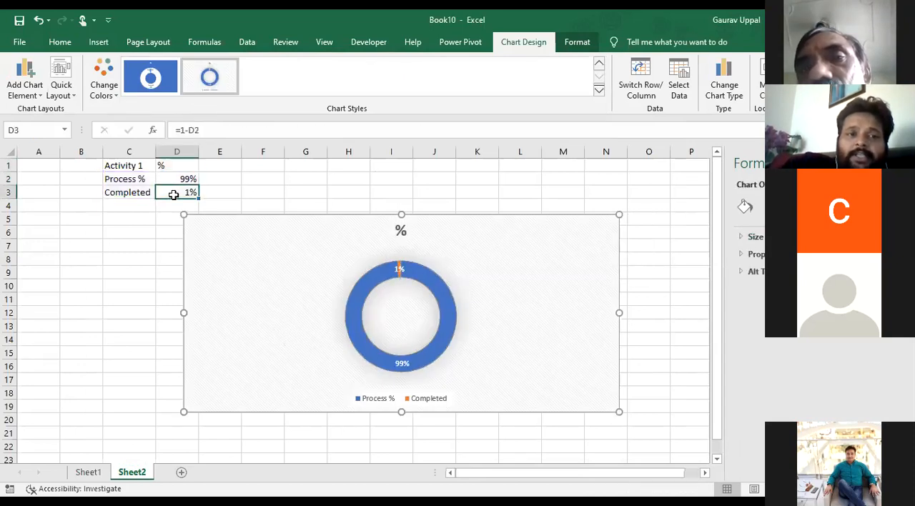
left_click(175, 180)
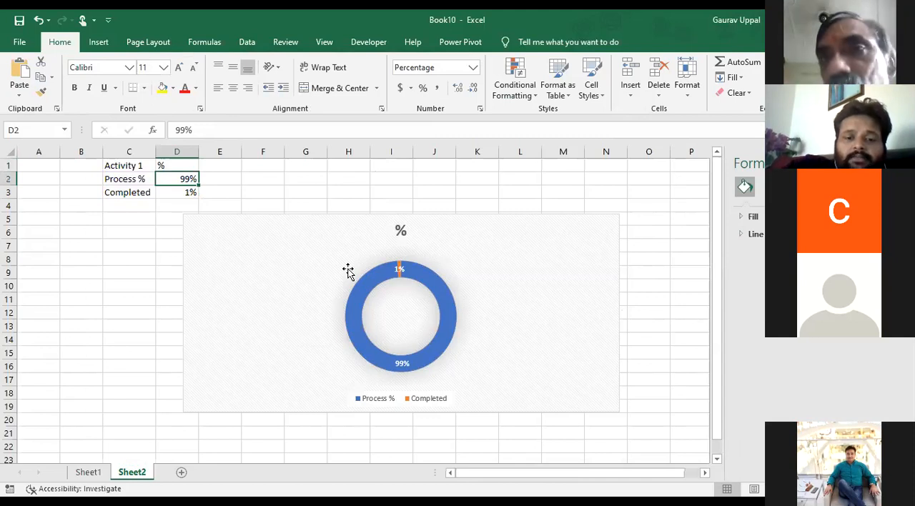
type("69")
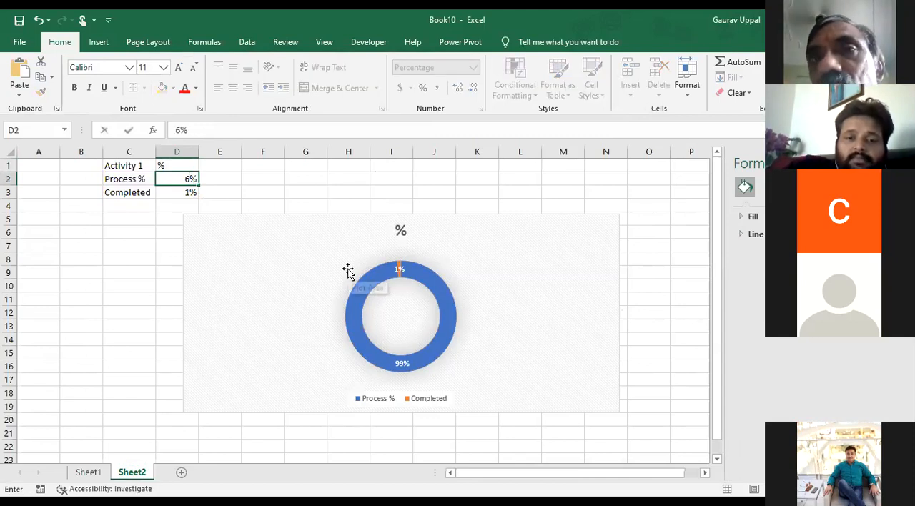
key("Return")
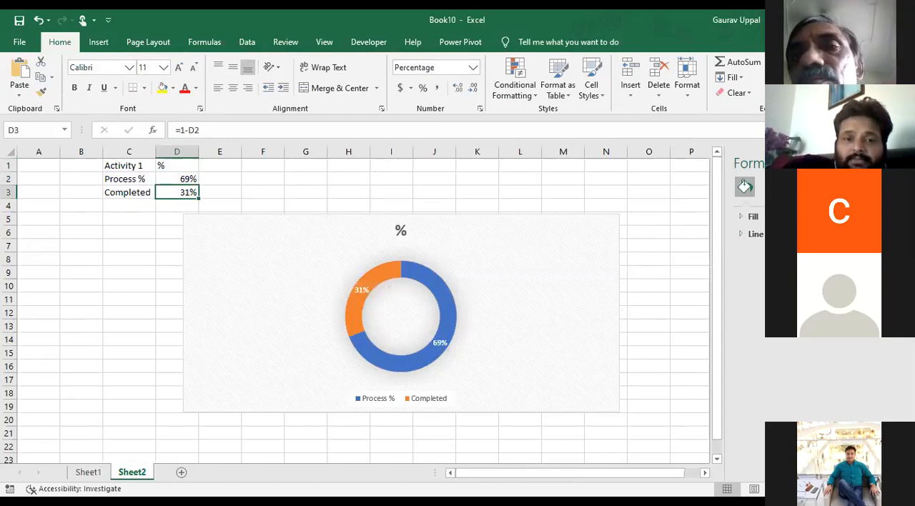
Move the Completed data label outside the ring to its left in red, and delete the Process % data label
left_click(454, 355)
left_click(453, 354)
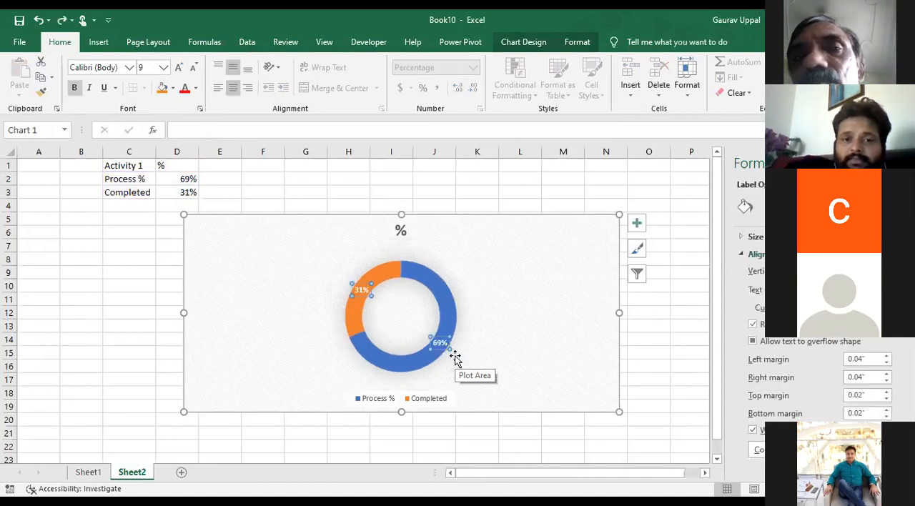
left_click_drag(357, 285, 333, 291)
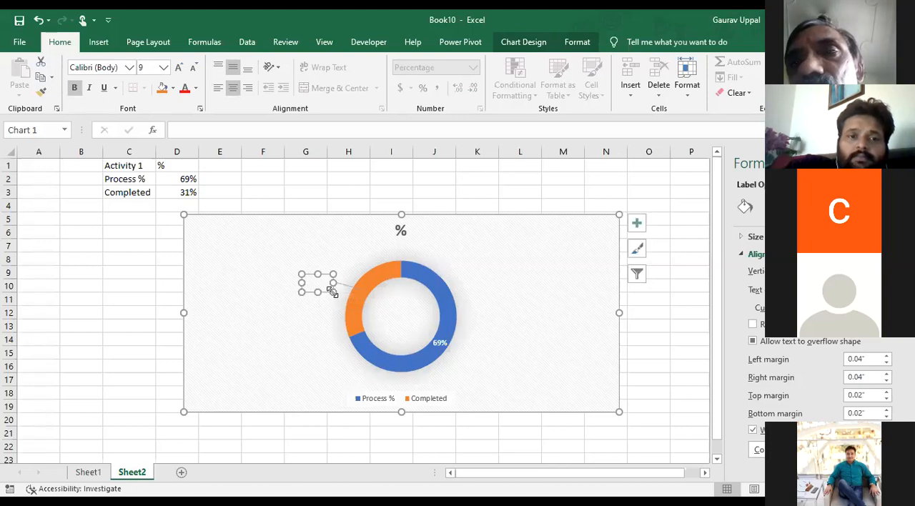
left_click(183, 91)
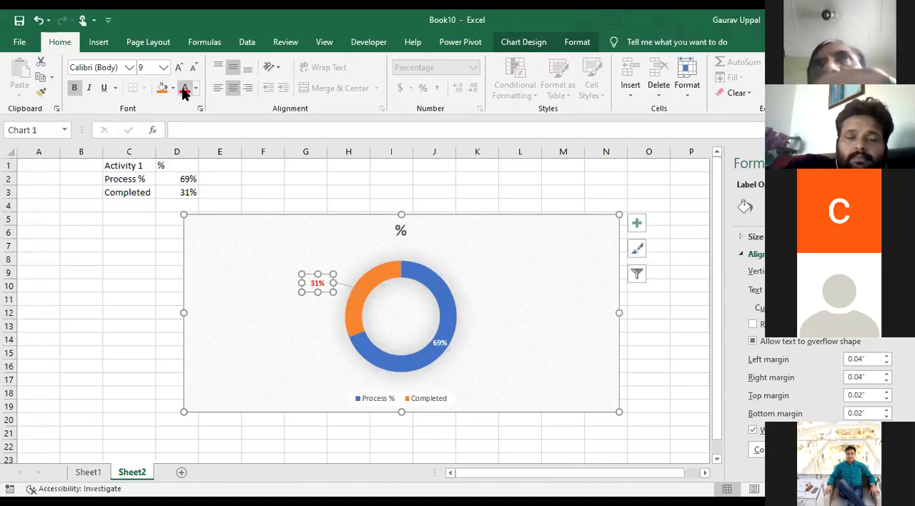
left_click(440, 343)
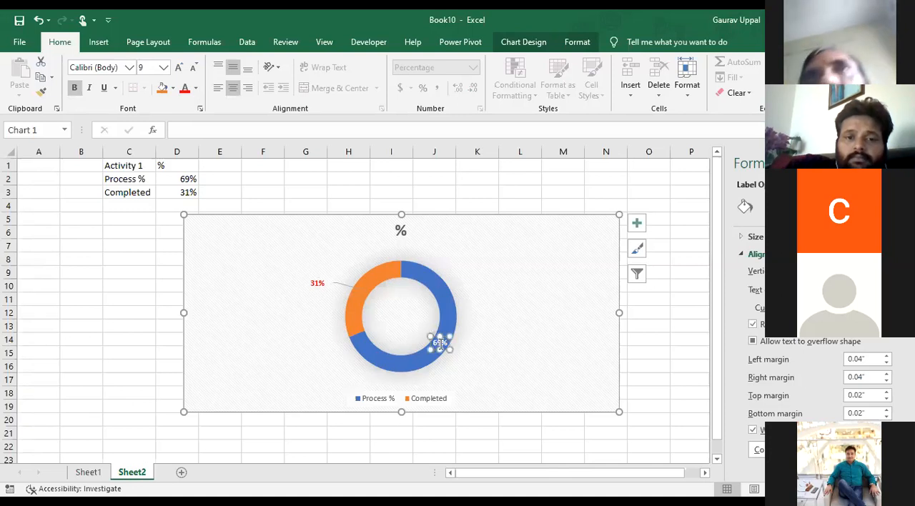
key("Delete")
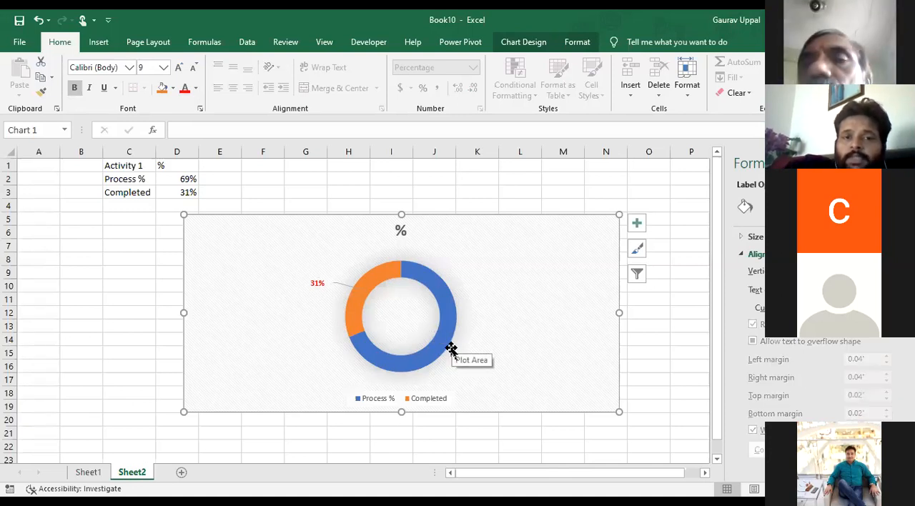
Set the Process % value in D2 to 20%
left_click(188, 179)
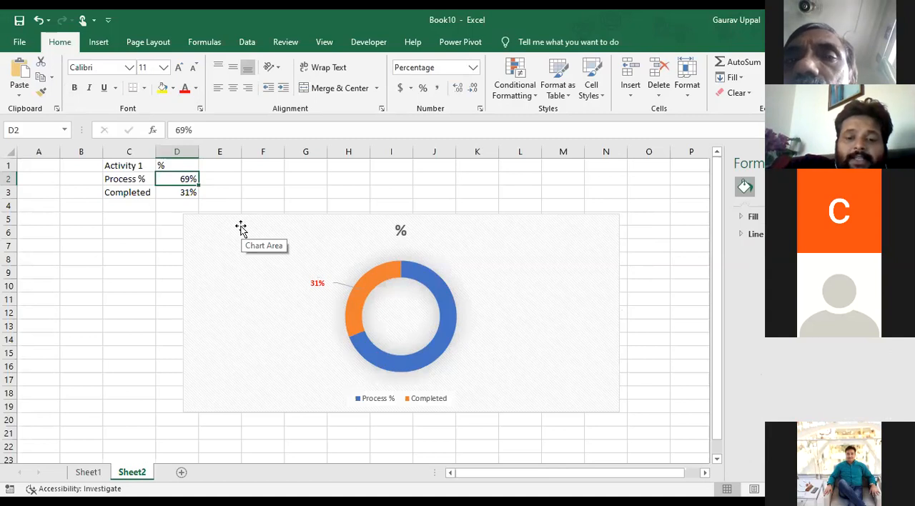
type("39")
key("BackSpace")
key("BackSpace")
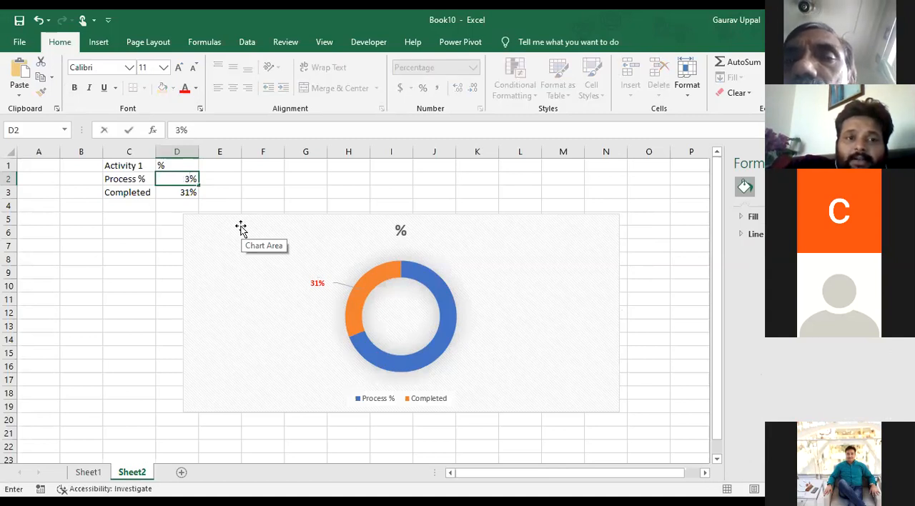
type("20")
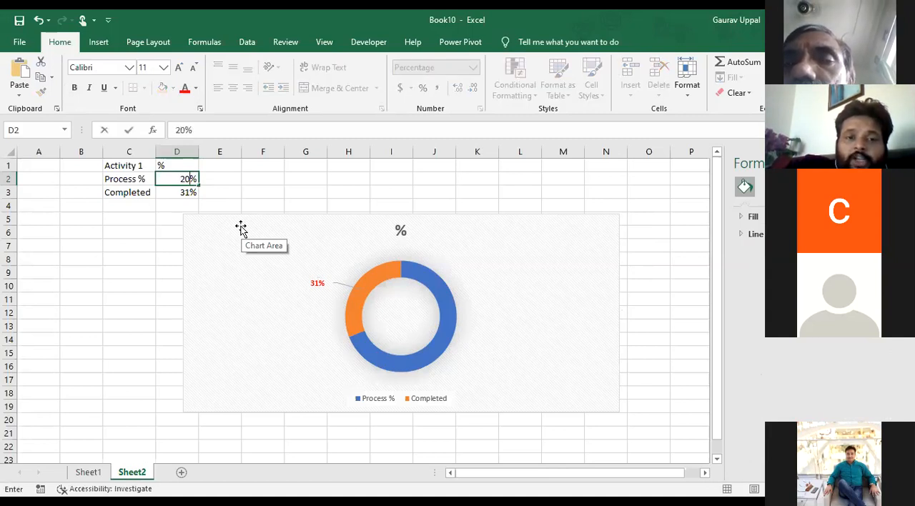
key("Return")
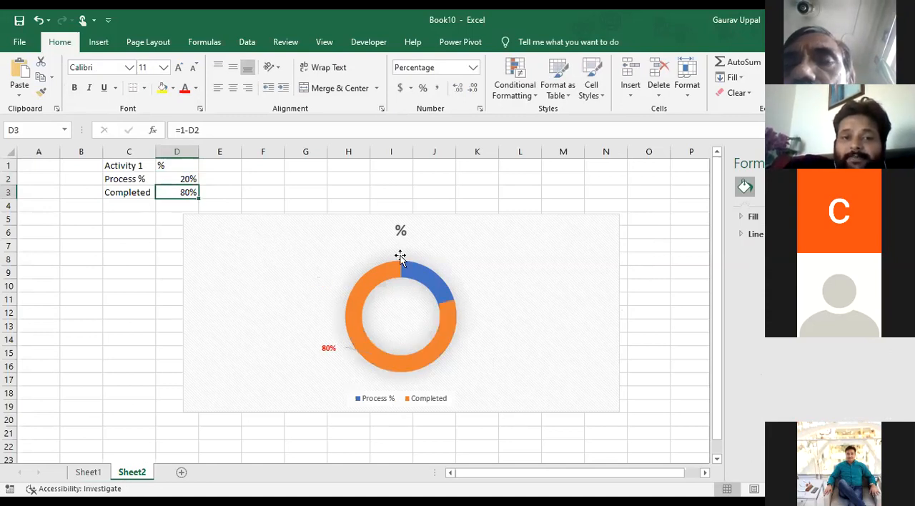
Delete the Process % entry from the chart legend and enlarge the legend box around the Completed entry
left_click(385, 400)
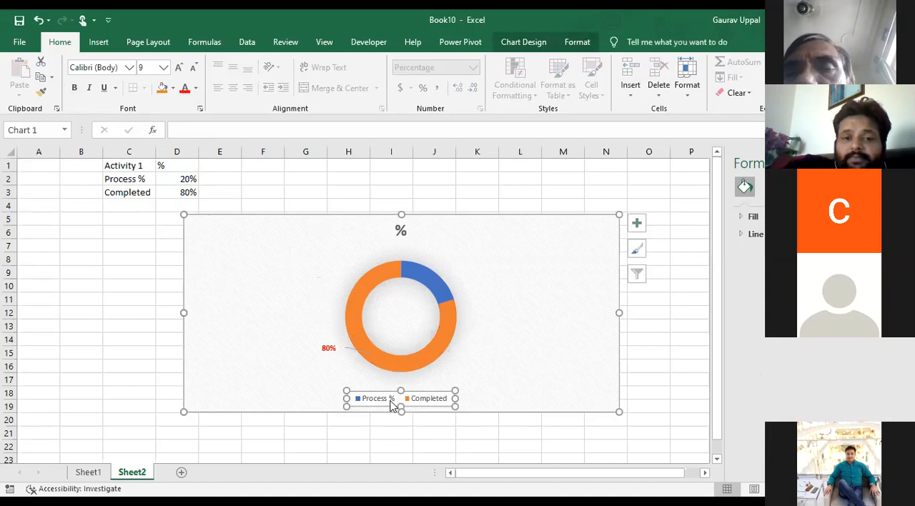
left_click(390, 401)
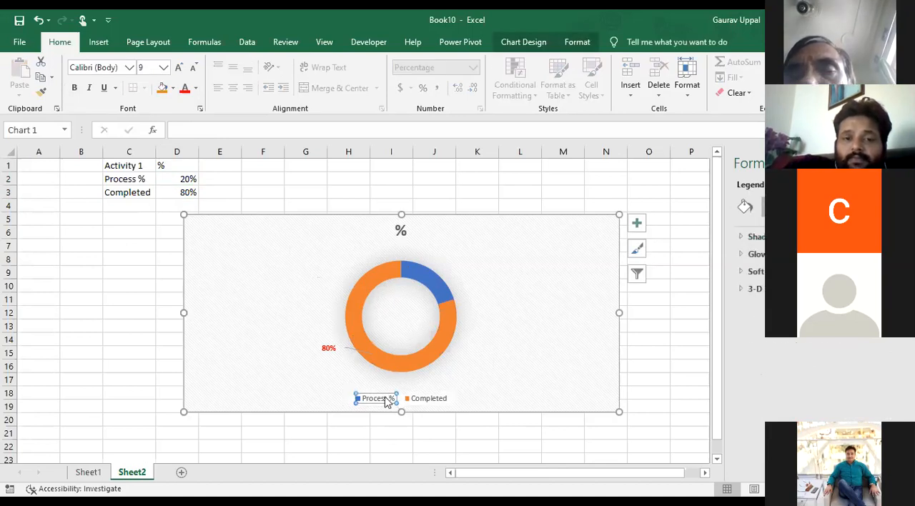
key("Delete")
left_click(404, 401)
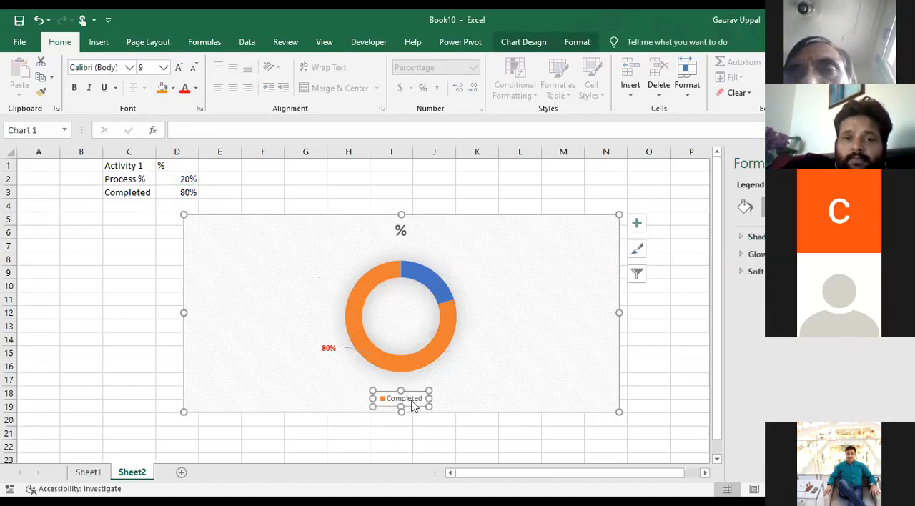
left_click_drag(373, 407, 345, 405)
left_click_drag(429, 391, 445, 380)
left_click(474, 414)
Move the doughnut chart leftward so it starts in column C, and change its title to "Progress %"
left_click_drag(462, 215, 405, 219)
left_click(348, 236)
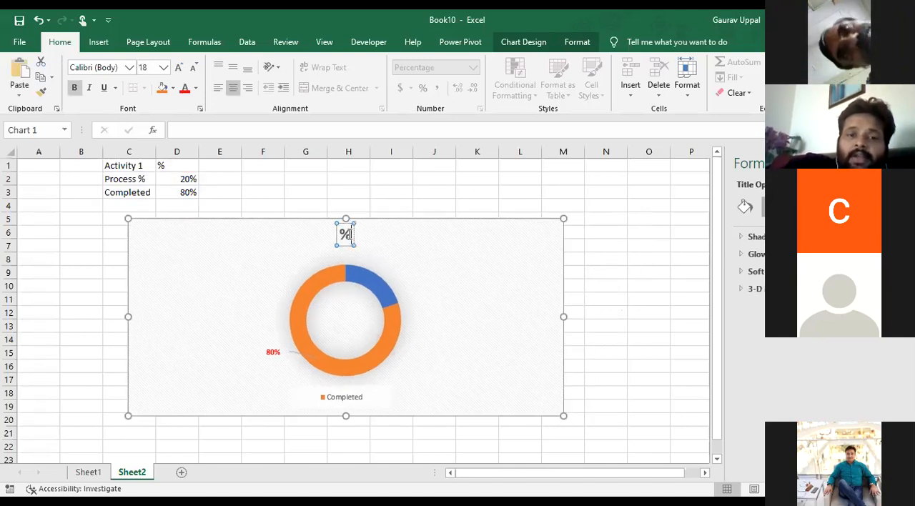
key("BackSpace")
type("P")
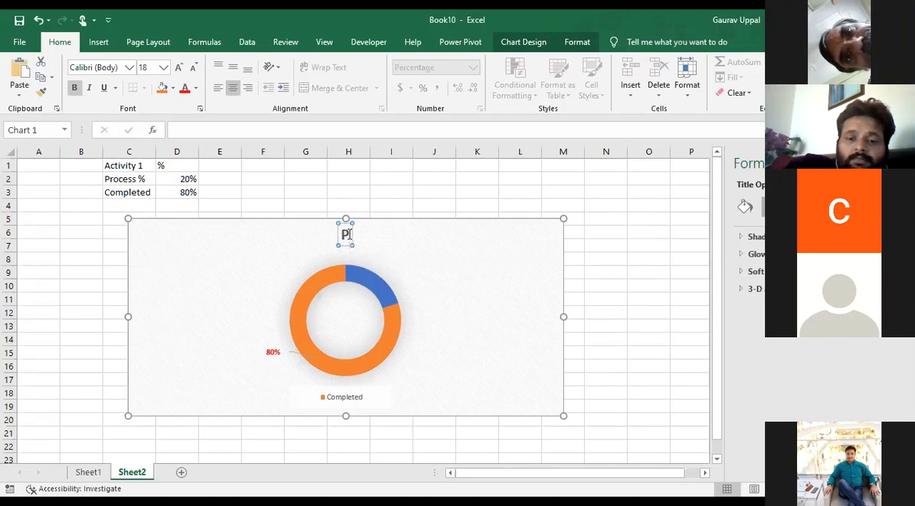
type("rogress")
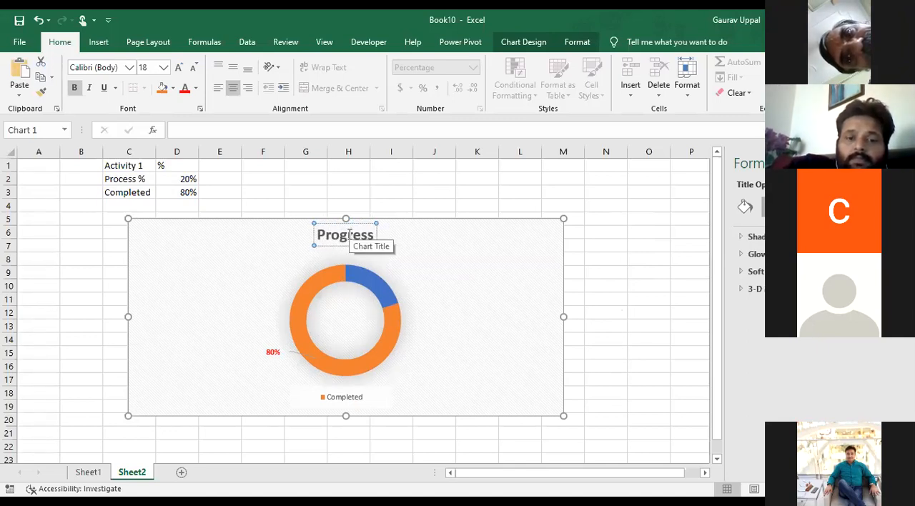
type(" %")
left_click(506, 310)
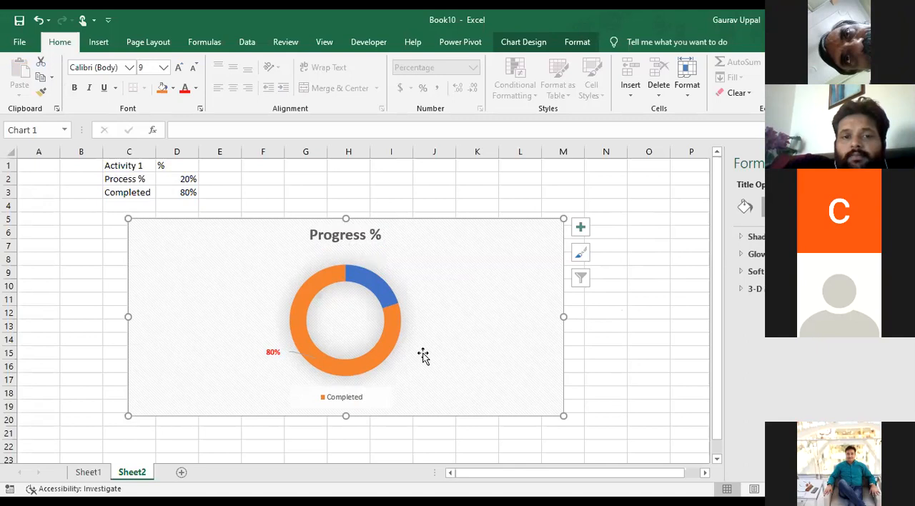
Narrow the doughnut chart to about half its width and move it up beside the data, starting in column F
left_click_drag(563, 415, 346, 414)
left_click(448, 407)
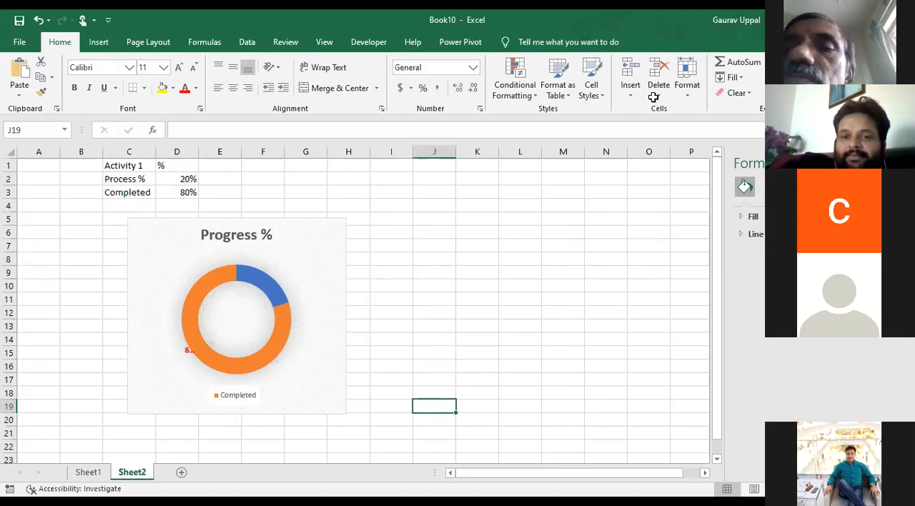
left_click_drag(324, 270, 446, 235)
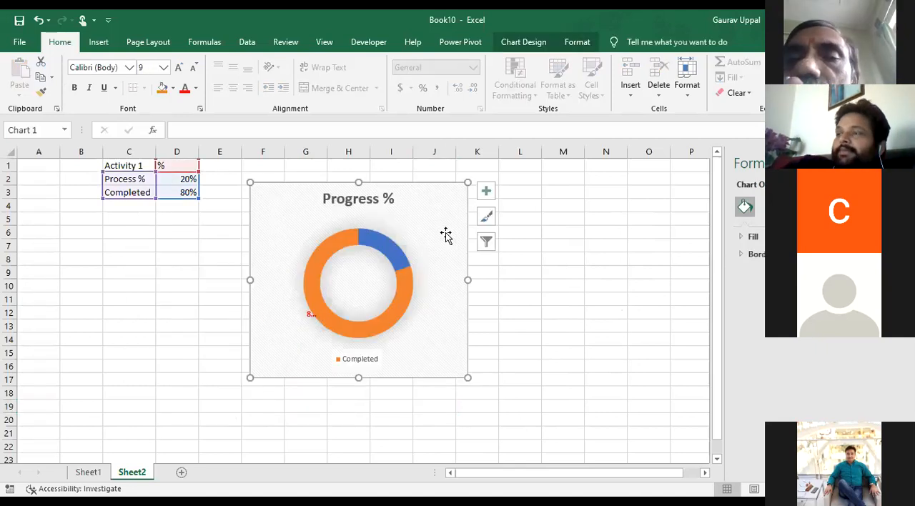
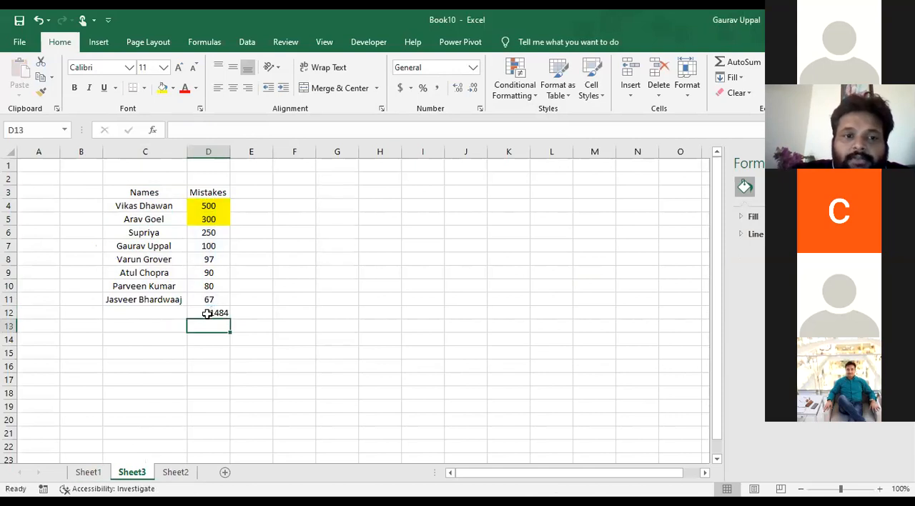
Change the table header in D3 to "Sales"
key("Right")
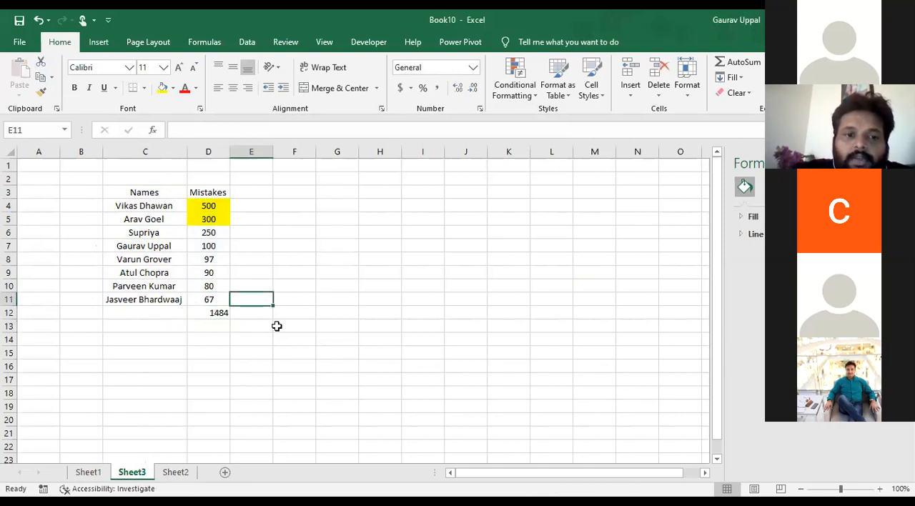
left_click(200, 190)
type("Sales")
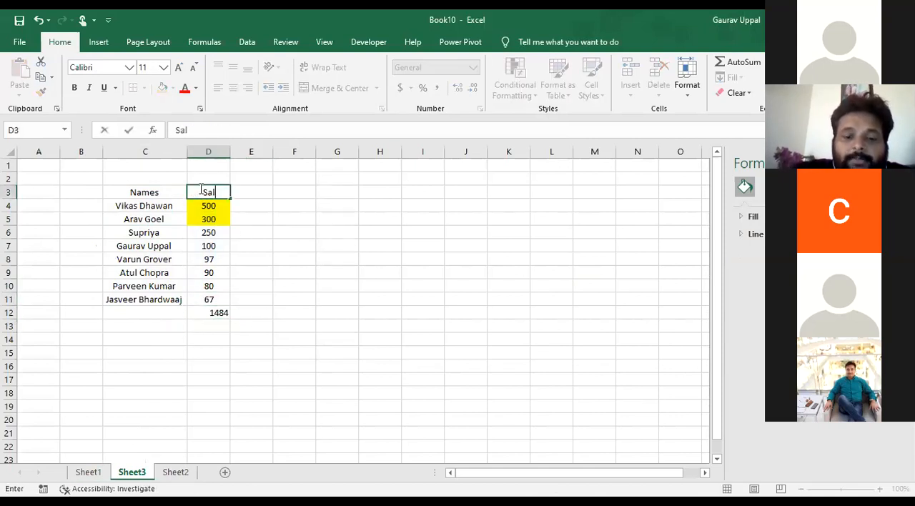
left_click(278, 258)
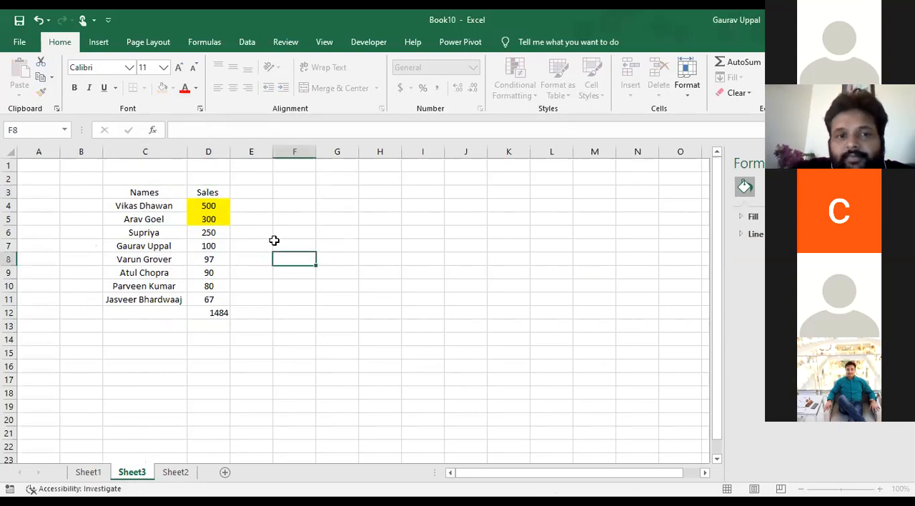
Enter the formula =D4/1484 in E4 and fill it down to E11
left_click(257, 207)
type("=")
key("Left")
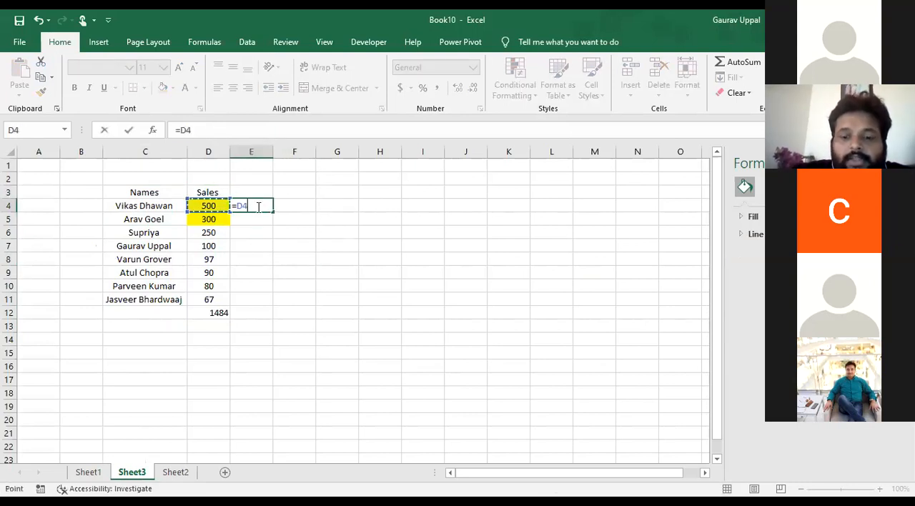
type("/")
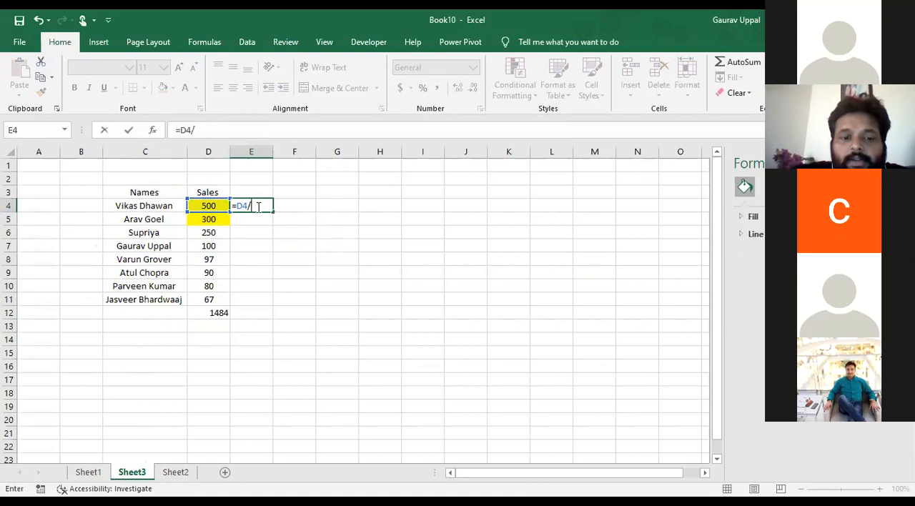
type("1484")
key("Return")
left_click(256, 206)
double_click(272, 212)
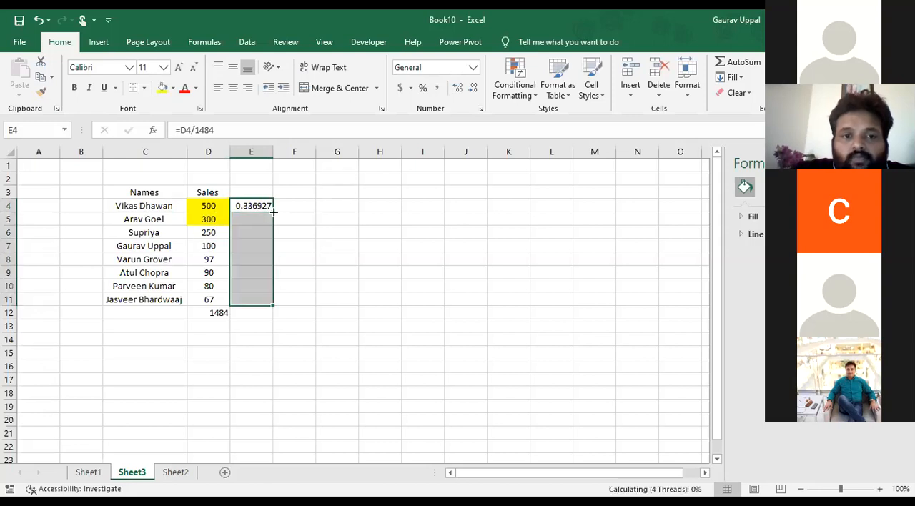
Format E4:E11 as centred percentages and enter "%" as the column header in E3
left_click(422, 87)
left_click(233, 88)
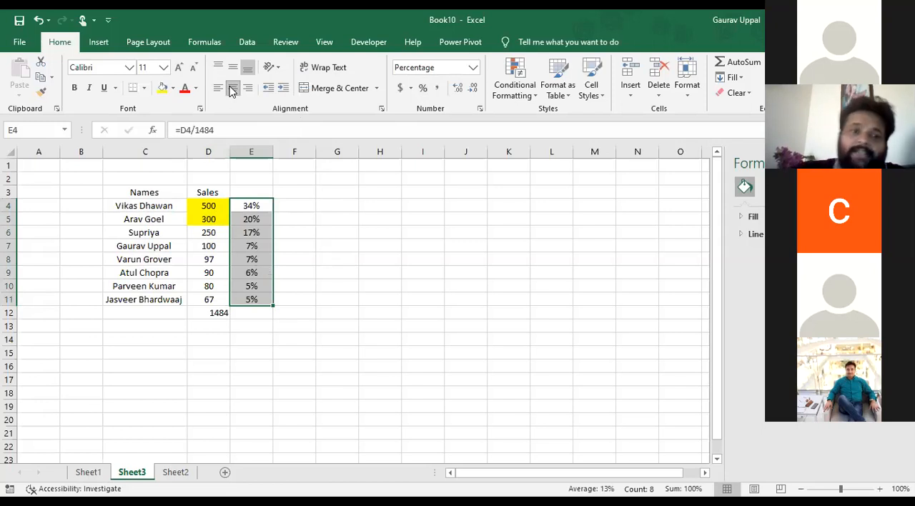
key("Up")
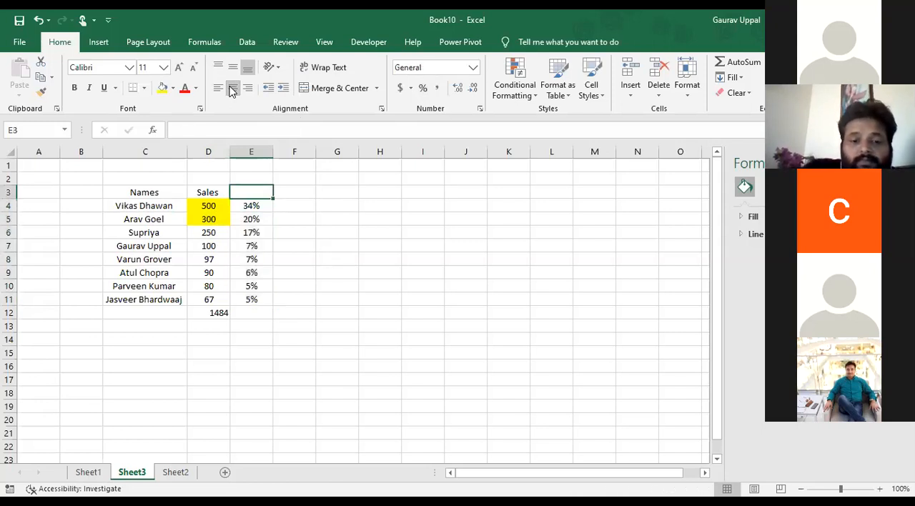
type("%")
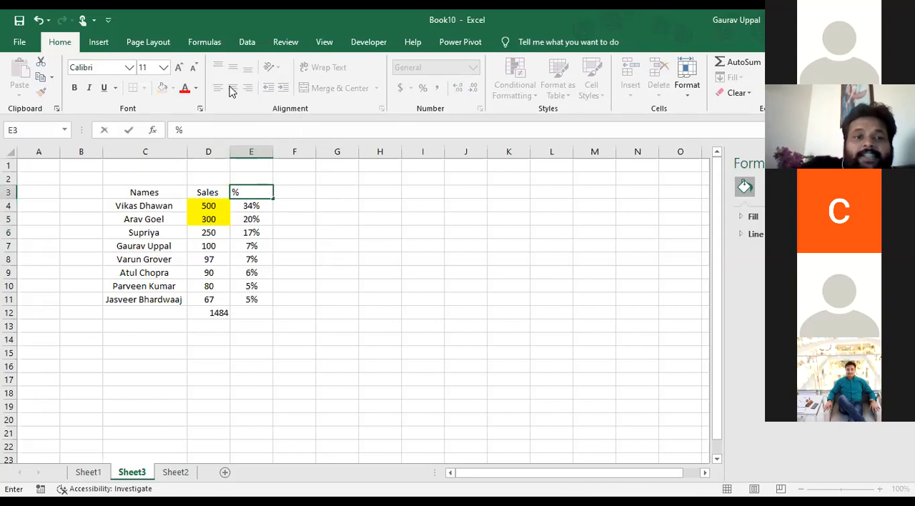
Insert a pie chart from the Names column C3:C11 and the % column E3:E11, and widen the chart
key("Left")
key("Left")
key("shift+Down")
key("shift+Down")
key("shift+Down")
key("shift+Down")
key("shift+Down")
key("shift+Down")
key("shift+Down")
key("shift+Down")
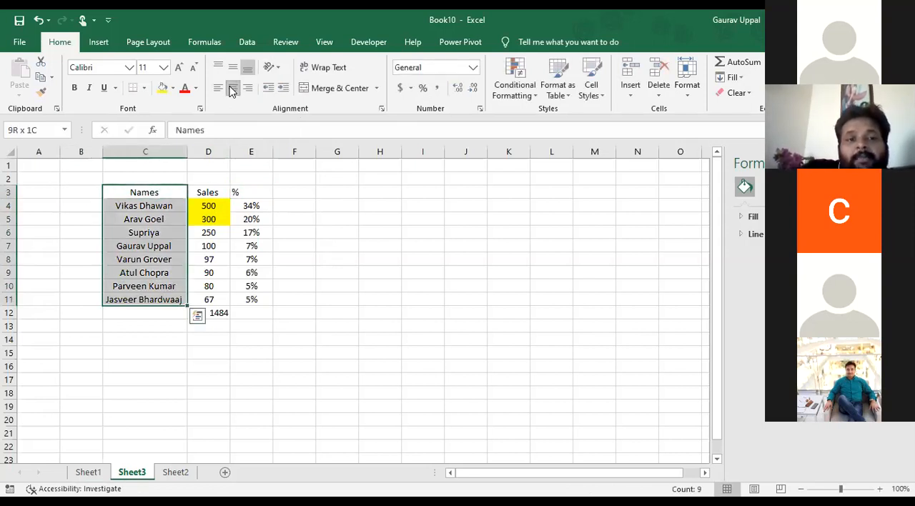
left_click_drag(256, 194, 257, 300, "ctrl")
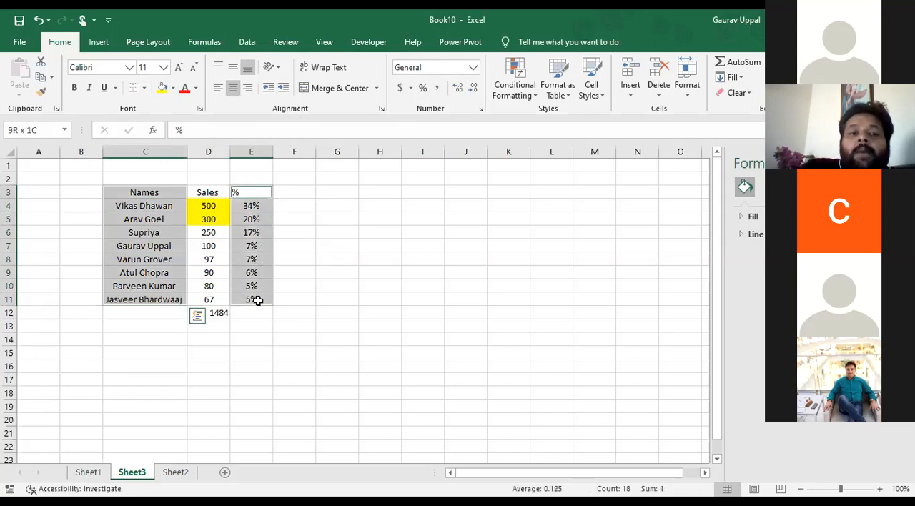
left_click(97, 42)
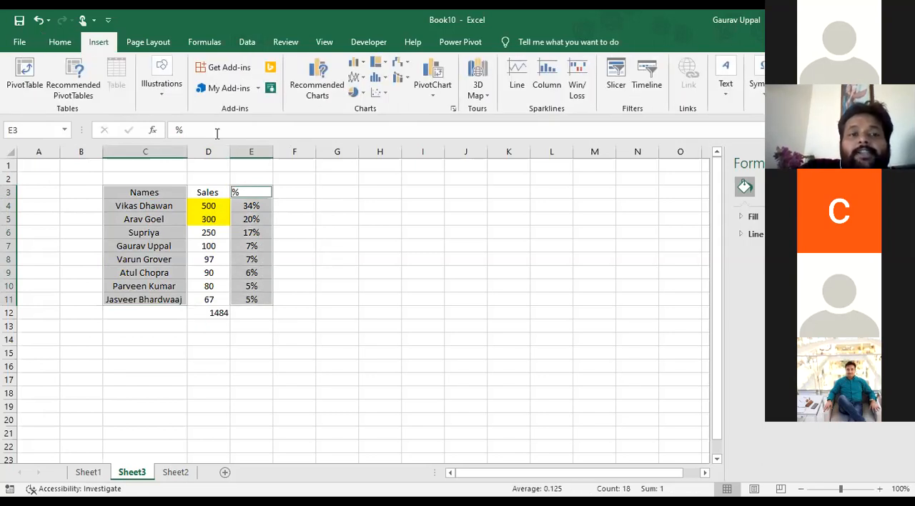
left_click(303, 75)
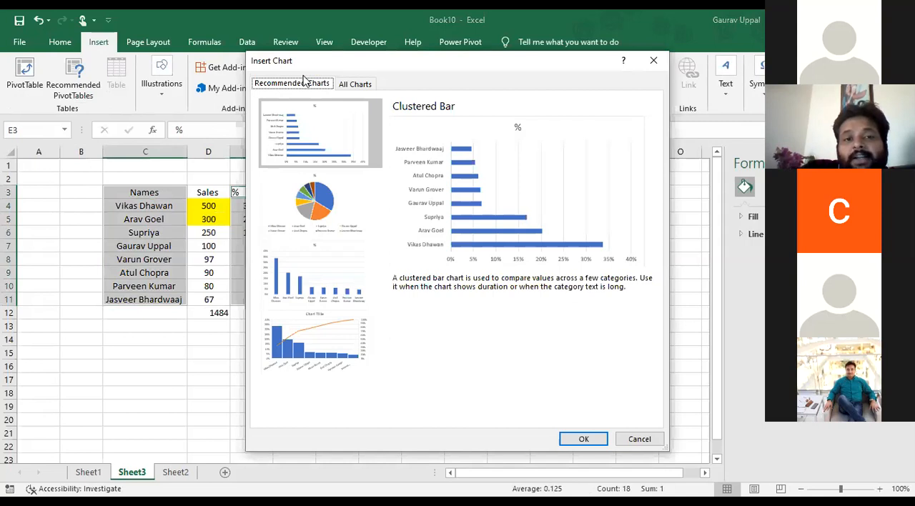
left_click(348, 195)
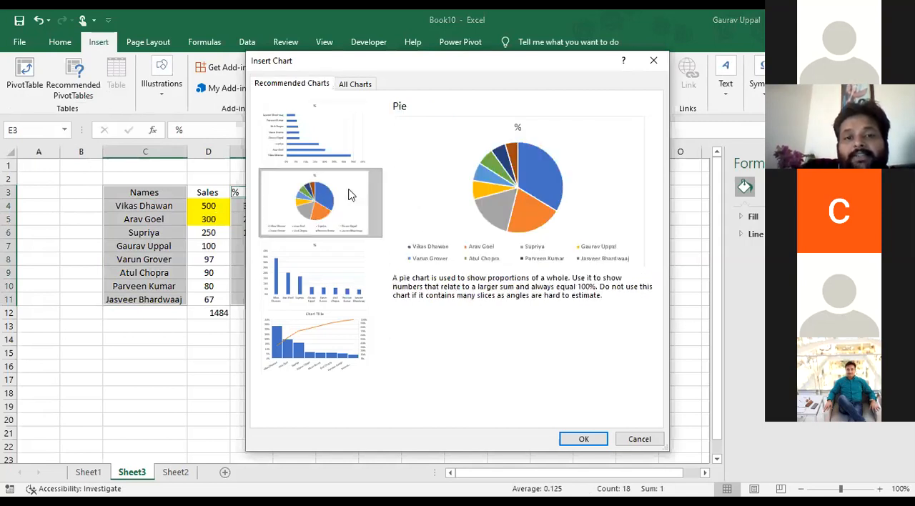
left_click(575, 437)
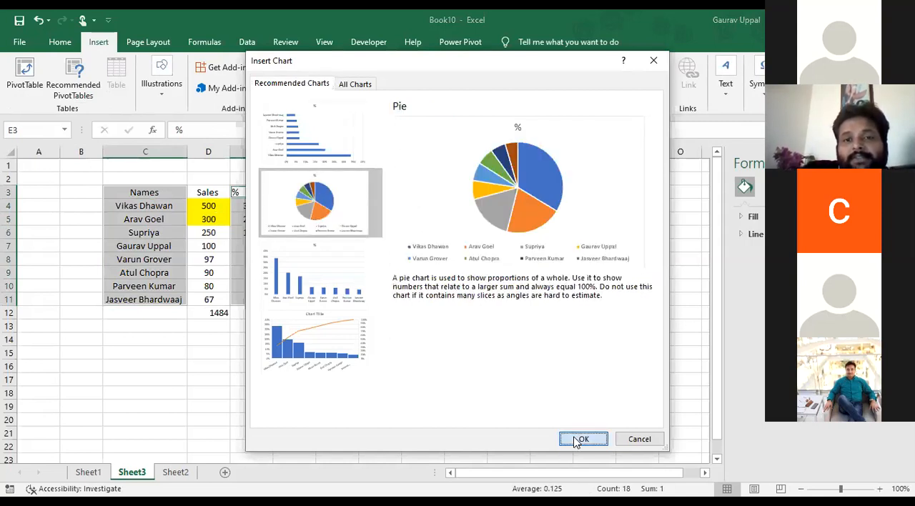
left_click_drag(522, 406, 606, 396)
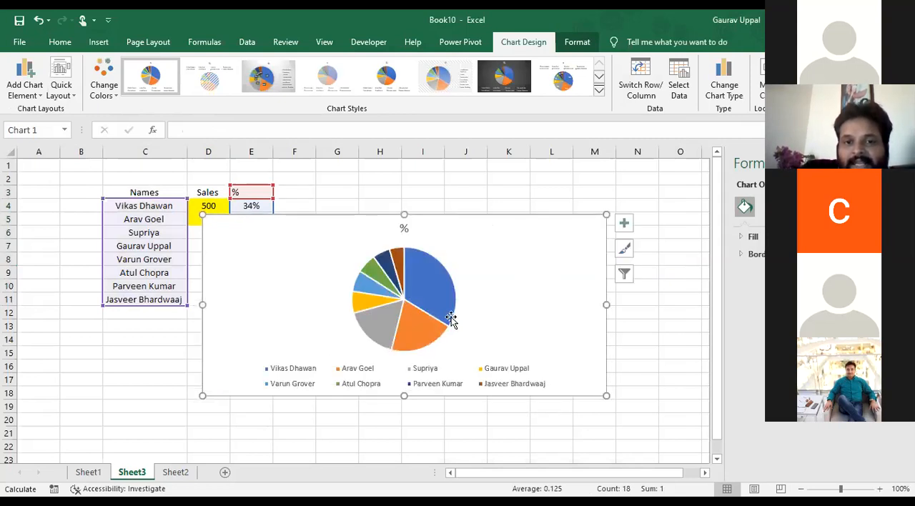
Apply the pie chart style that shows colour-matched category names and percentages outside the slices
left_click(450, 320)
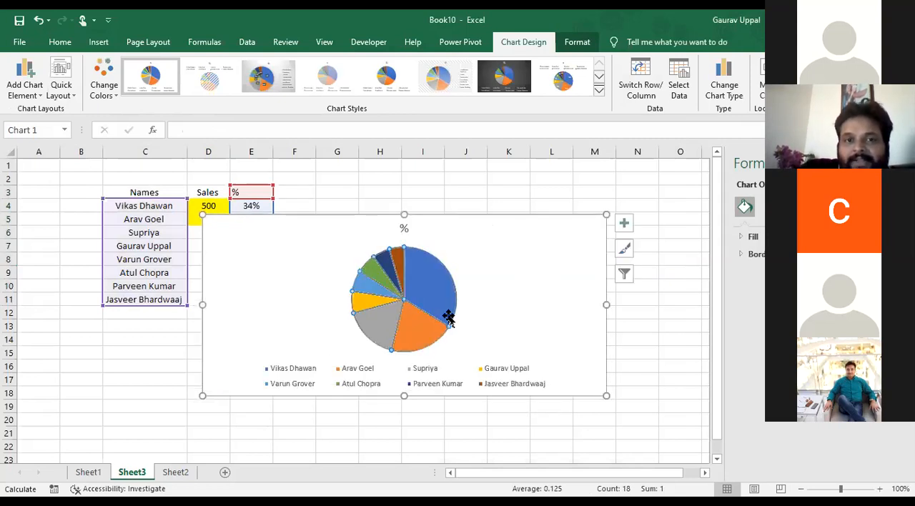
left_click(599, 92)
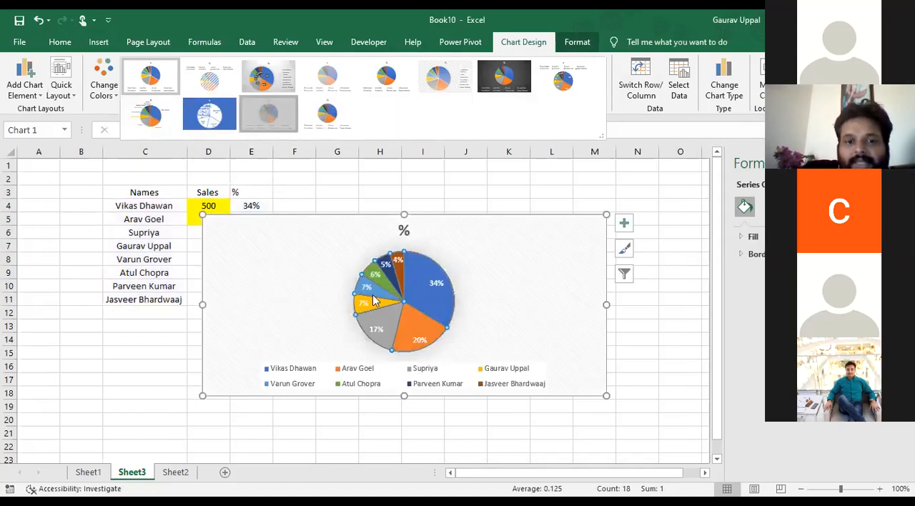
left_click(249, 113)
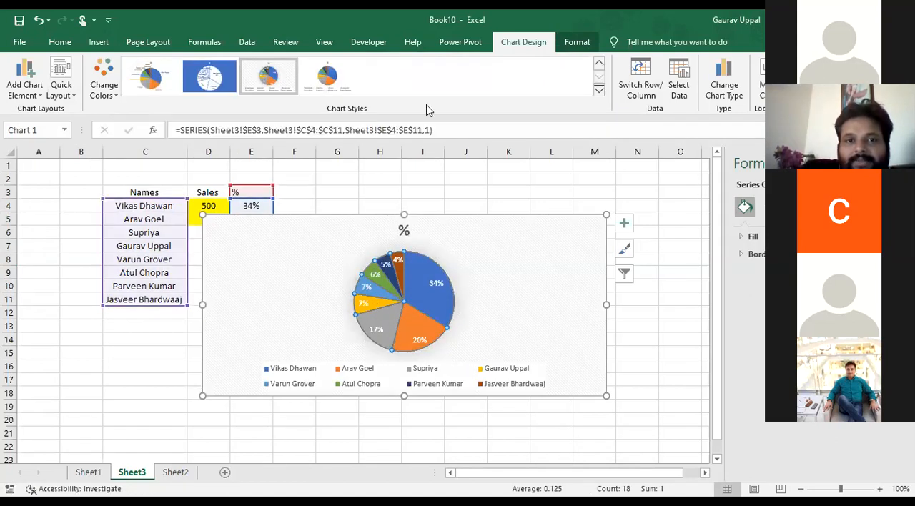
left_click(151, 81)
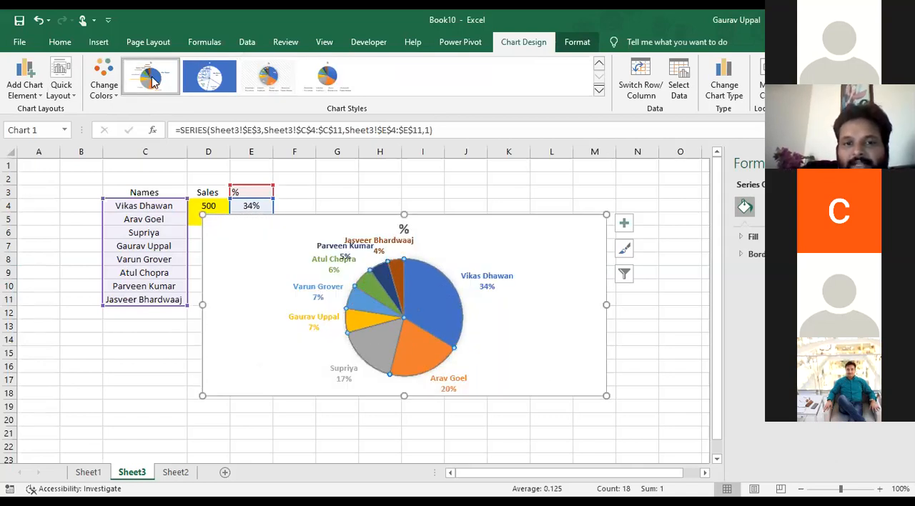
Make the pie chart narrower and taller, and move it beside the table, starting in column G at row 2
left_click_drag(606, 395, 523, 443)
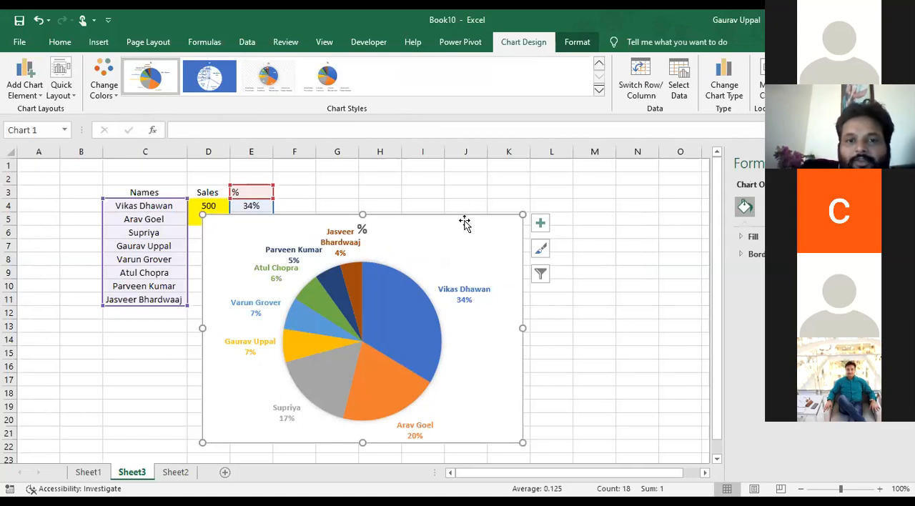
left_click_drag(462, 211, 605, 171)
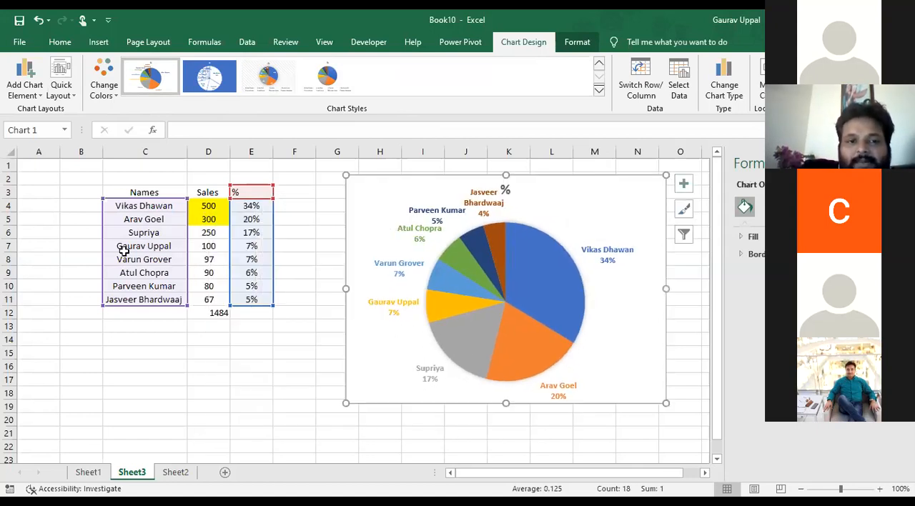
Delete rows 9 to 11 to remove the last three people from the table
left_click(6, 272)
left_click_drag(6, 276, 6, 295)
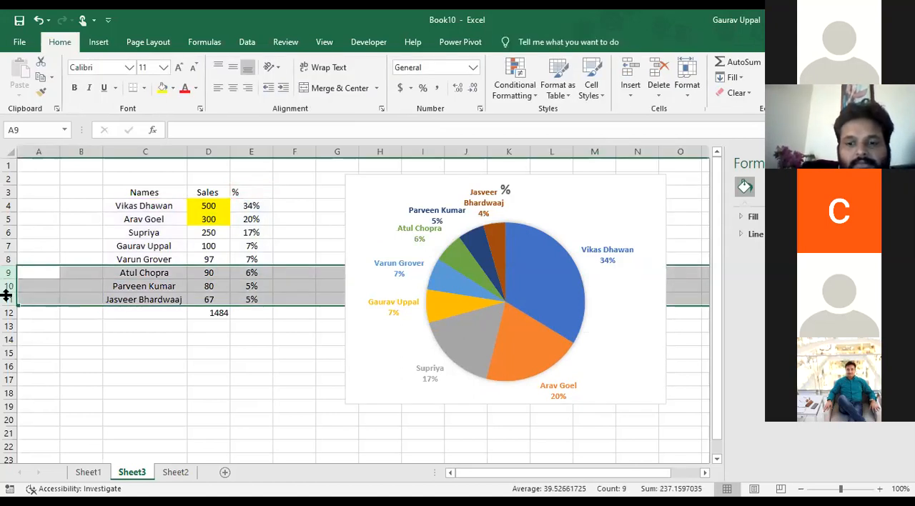
key("ctrl+minus")
Change the percentage formula in E4 to =D4/1247
key("Up")
key("Right")
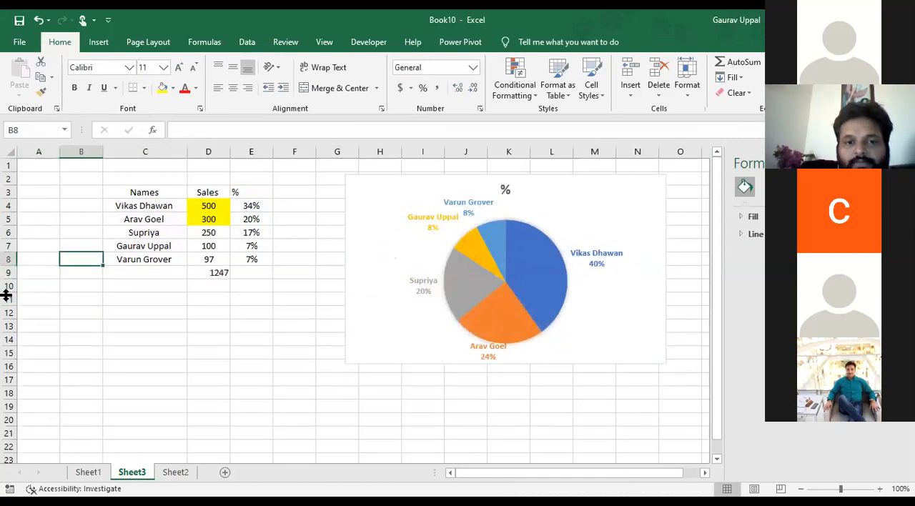
key("Right")
key("Right")
key("Down")
key("Up")
key("Up")
key("Up")
key("Up")
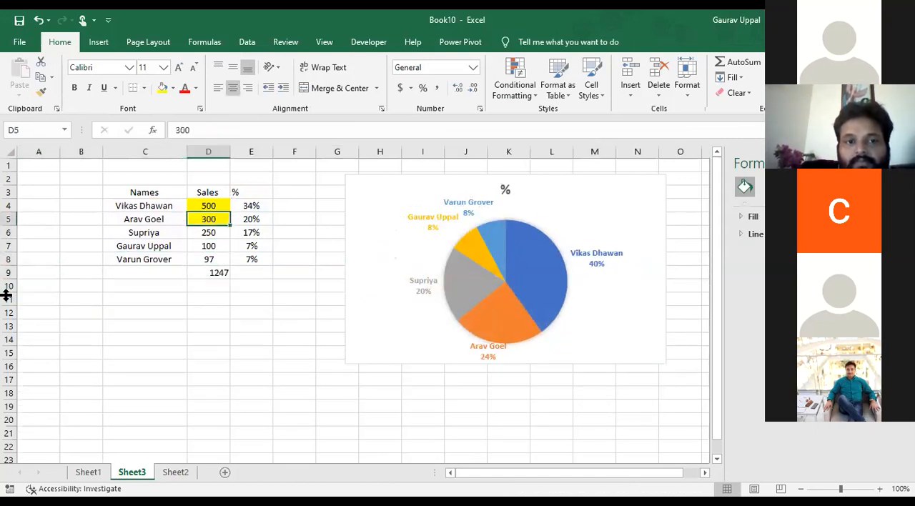
key("Up")
key("Right")
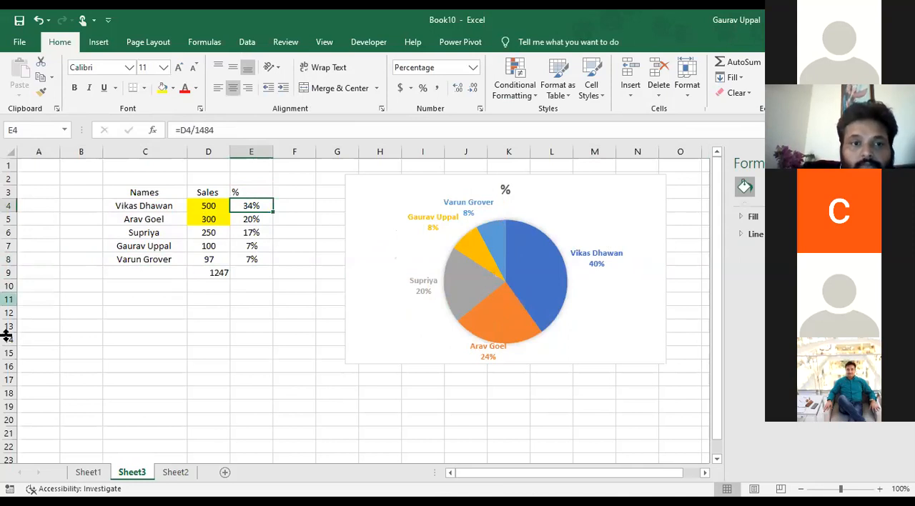
left_click(308, 132)
key("BackSpace")
key("BackSpace")
key("BackSpace")
key("BackSpace")
type("1247")
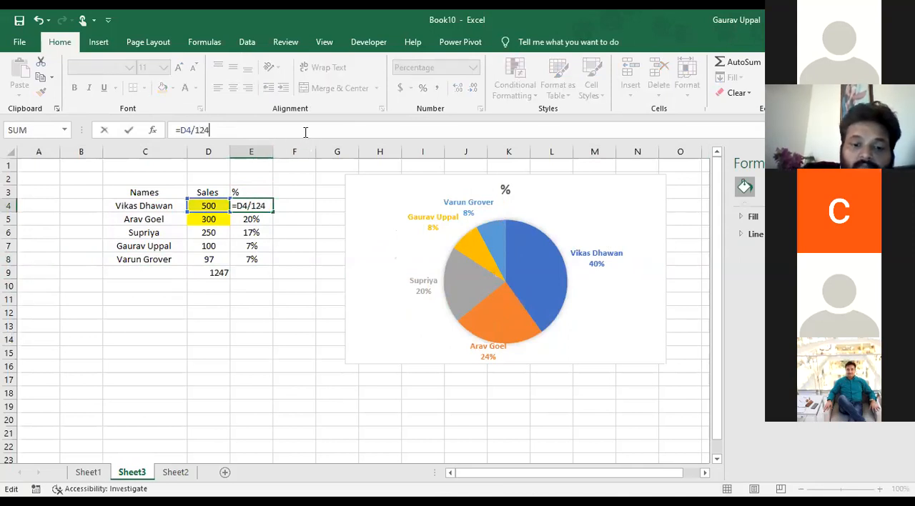
key("Return")
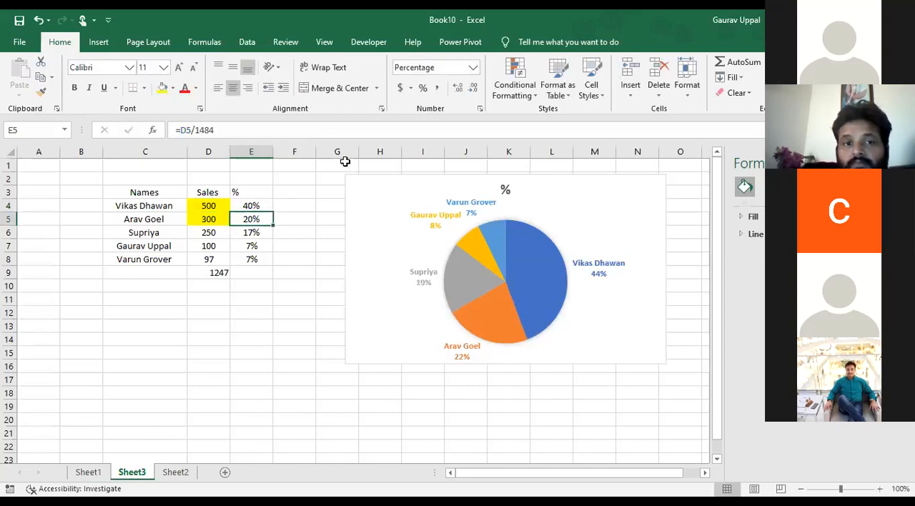
Fill the updated percentage formula from E4 down to E8
left_click(246, 207)
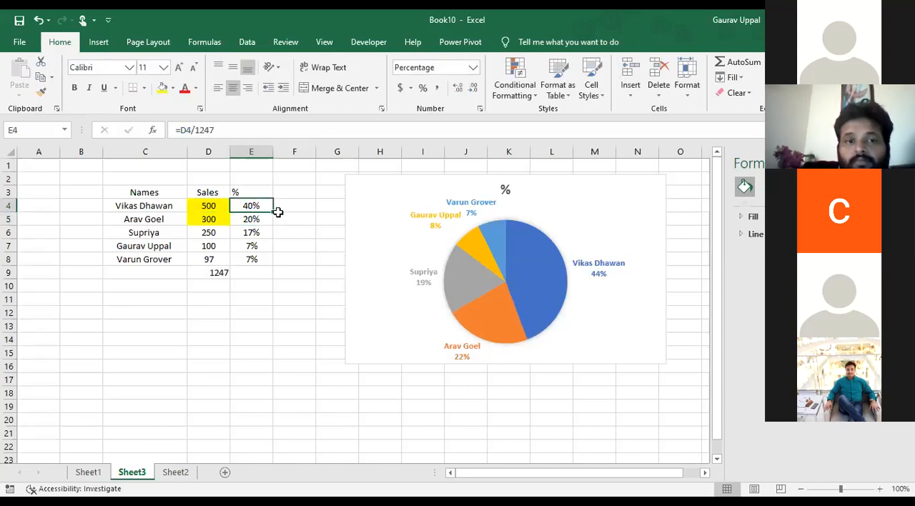
left_click_drag(271, 212, 273, 266)
left_click(275, 368)
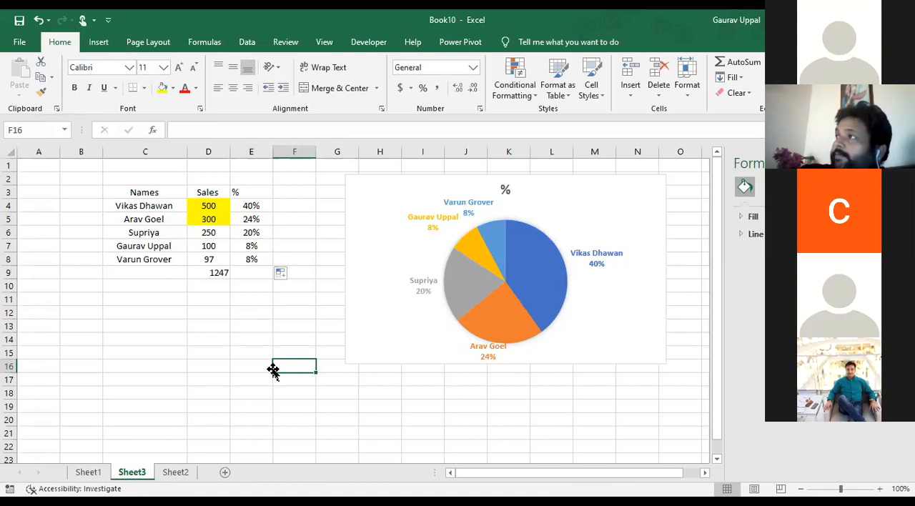
left_click(359, 460)
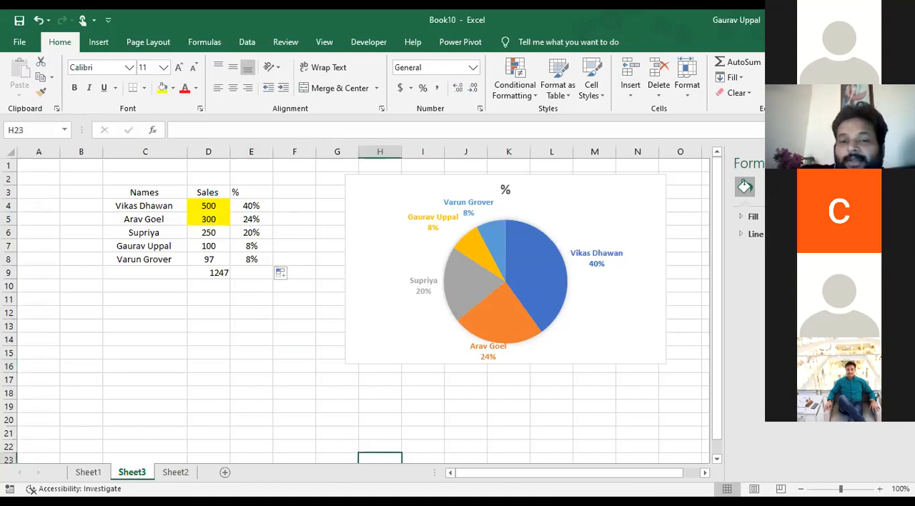
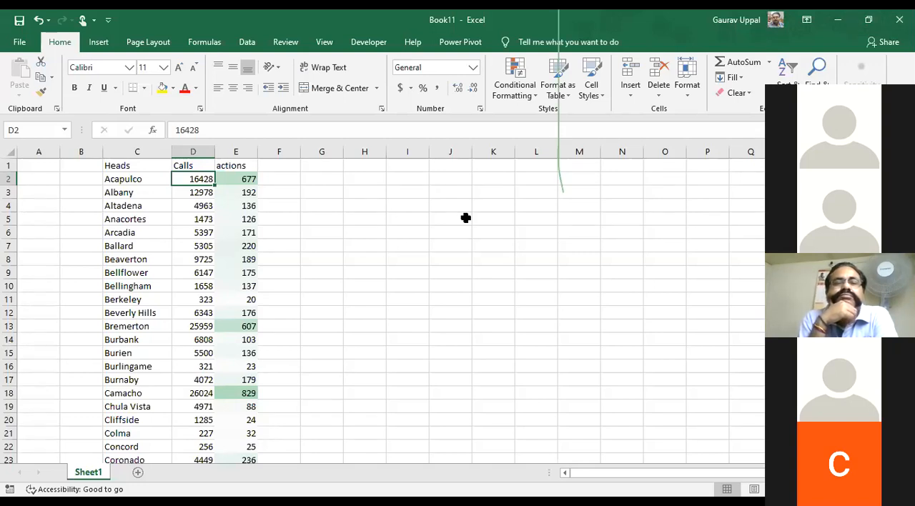
Examine the Heads column from its header down to its last entry
key("Left")
key("Up")
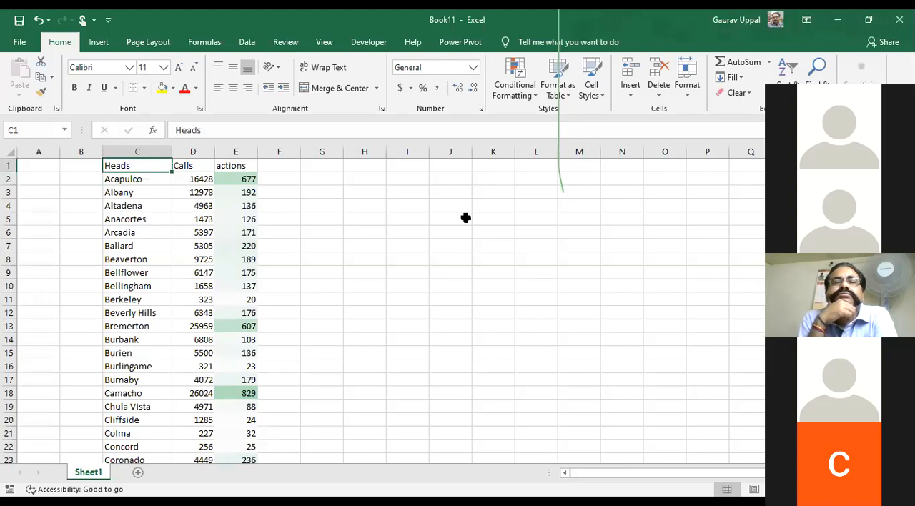
key("Down")
key("Up")
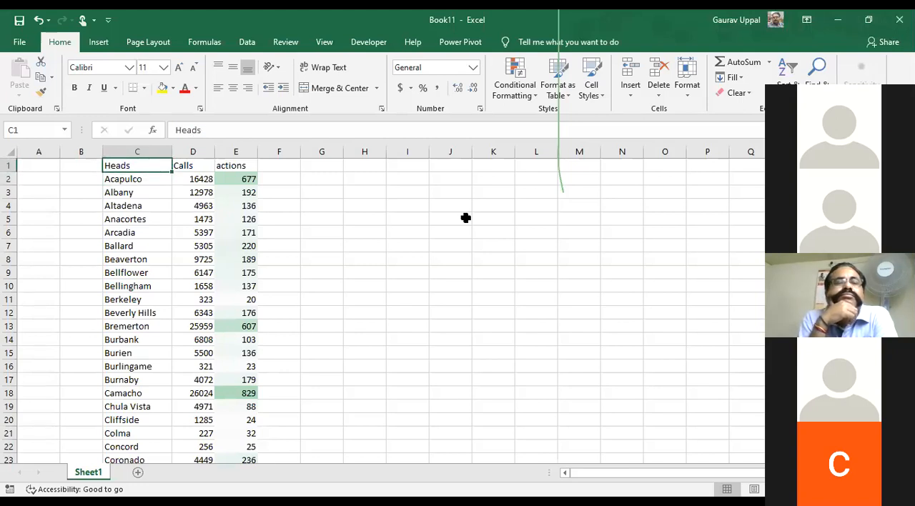
key("shift+Down")
key("shift+Down")
key("shift+Down")
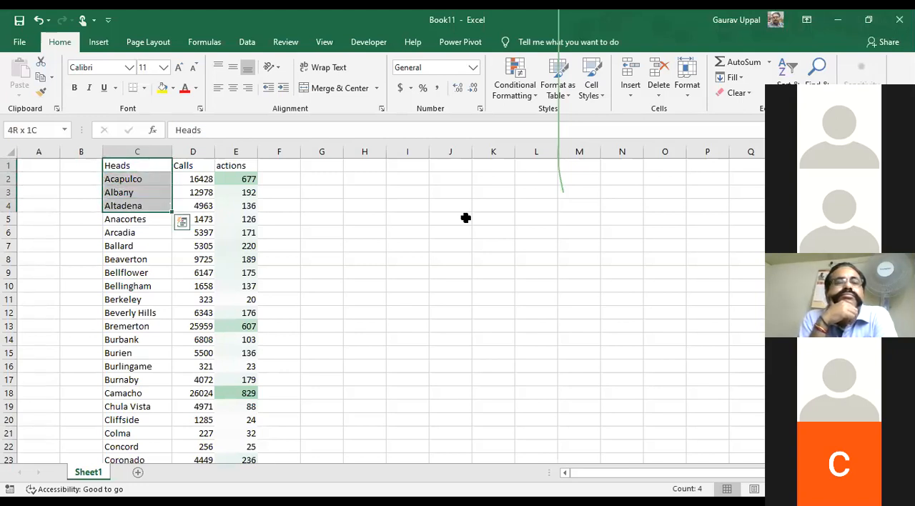
key("ctrl+shift+Down")
key("shift+Up")
key("shift+Up")
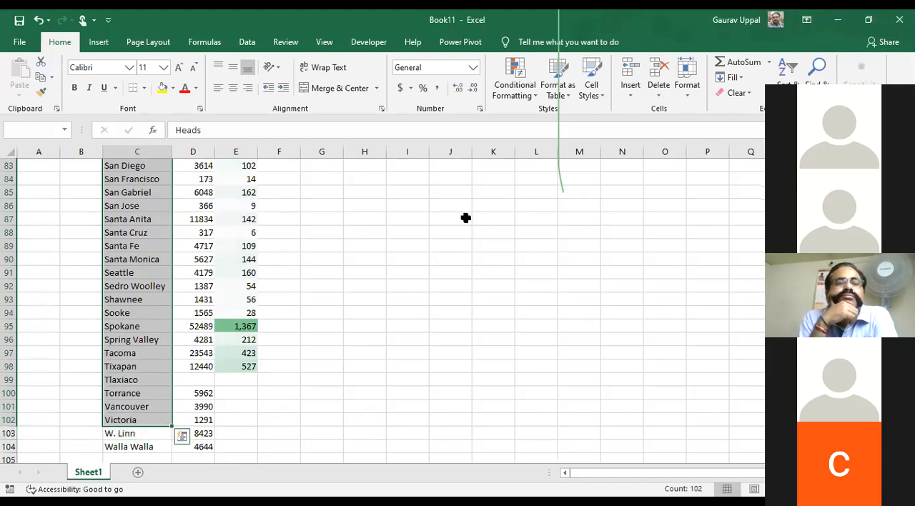
key("shift+Up")
key("shift+Up")
key("shift+Up")
key("Down")
key("ctrl+Down")
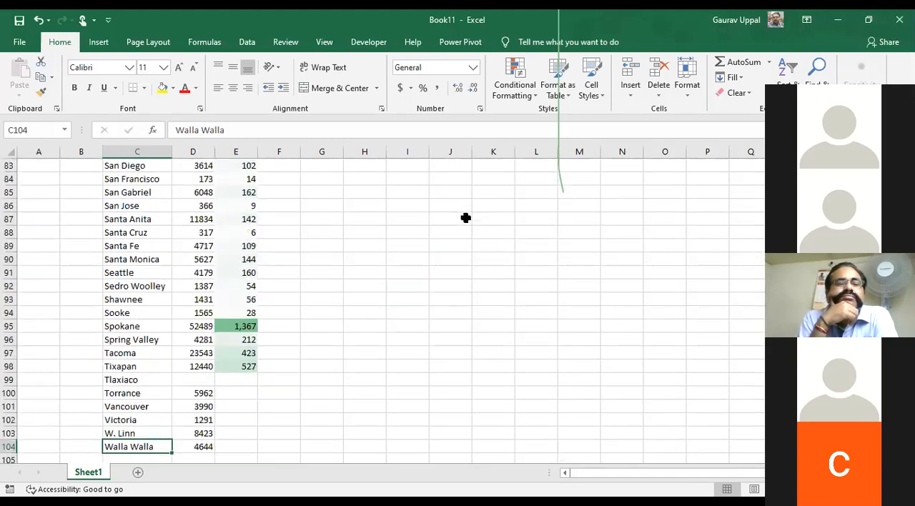
Delete all rows from 99 downward, where the actions column has no values
key("ctrl+Down")
key("ctrl+Up")
key("Right")
key("Right")
key("Right")
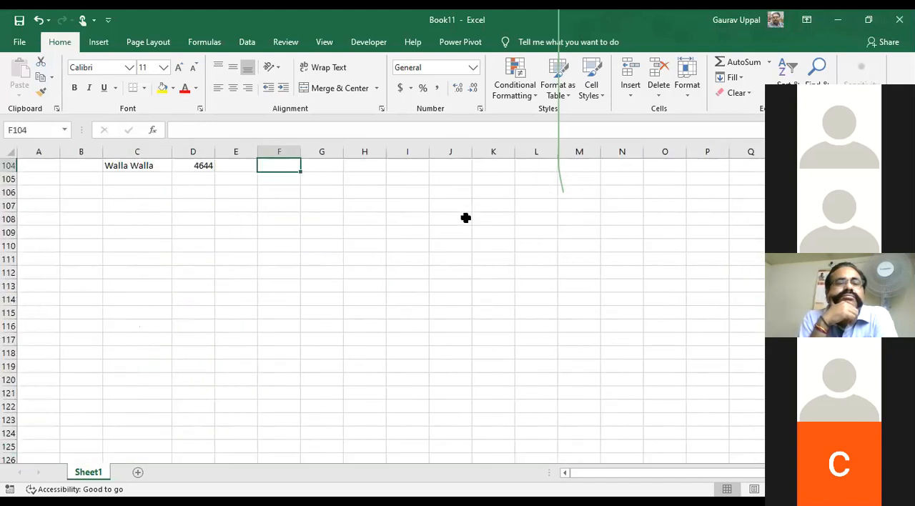
key("Left")
key("ctrl+Up")
key("Down")
key("shift+space")
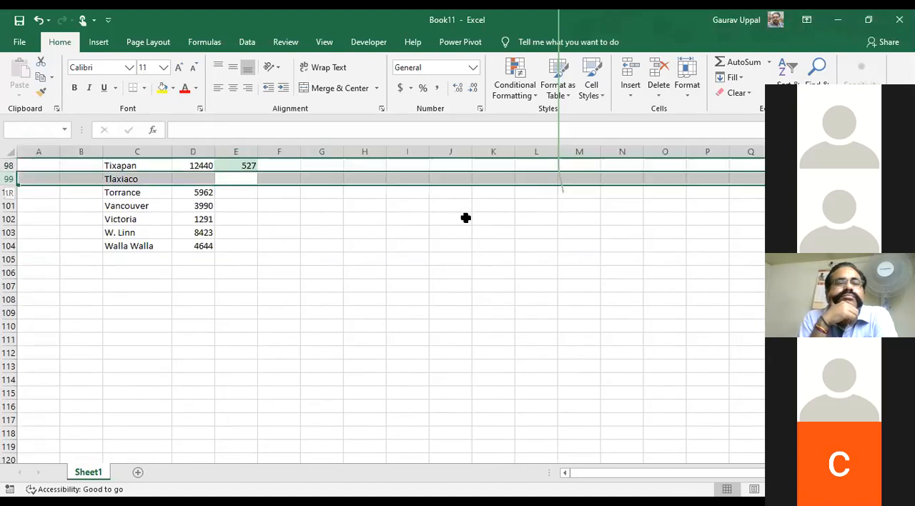
key("ctrl+shift+Down")
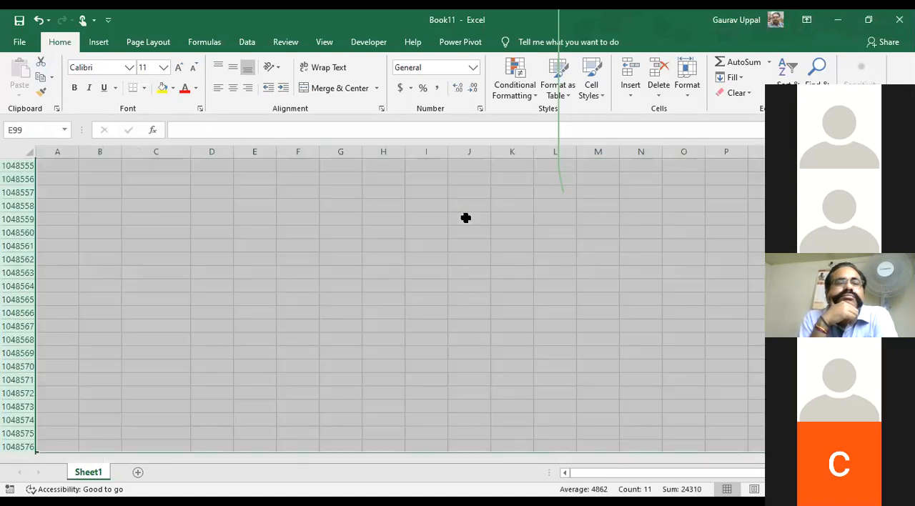
key("ctrl+minus")
Copy the Heads column C1:C98 and paste it as values starting at H1
key("Up")
key("Up")
key("ctrl+Up")
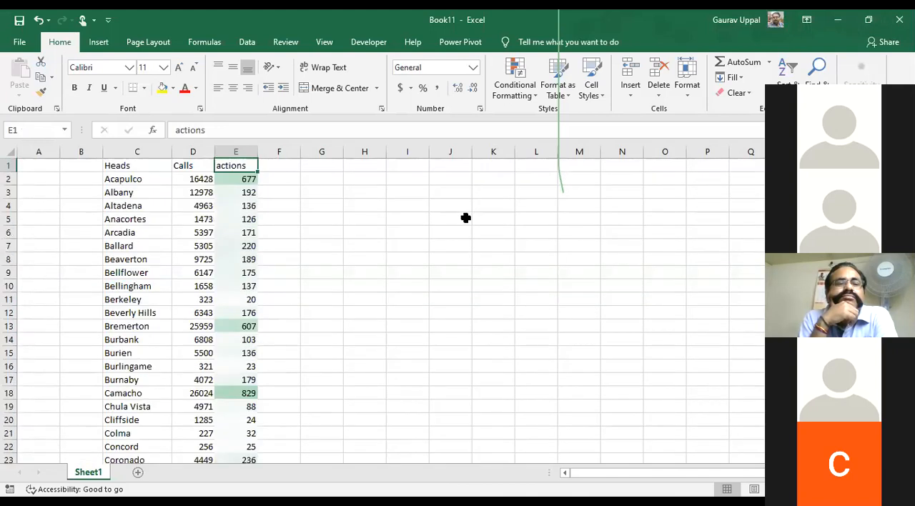
key("Left")
key("Left")
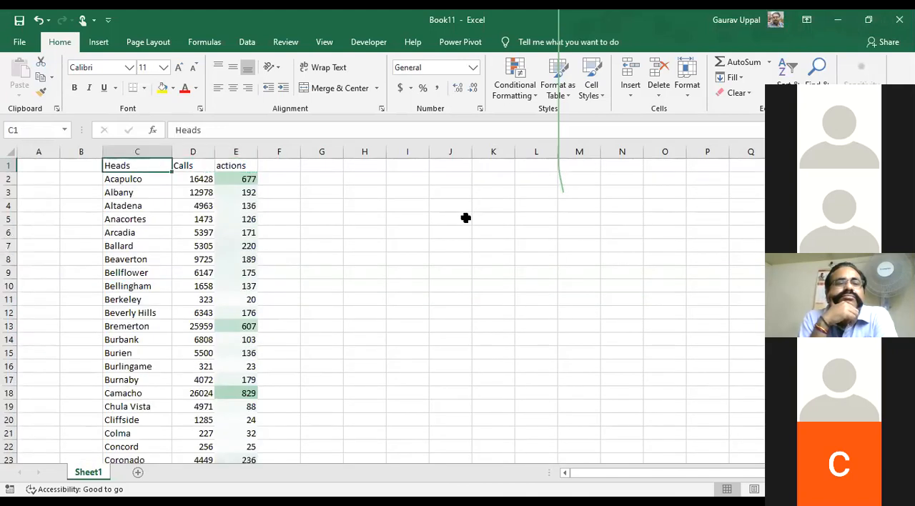
key("ctrl+shift+Down")
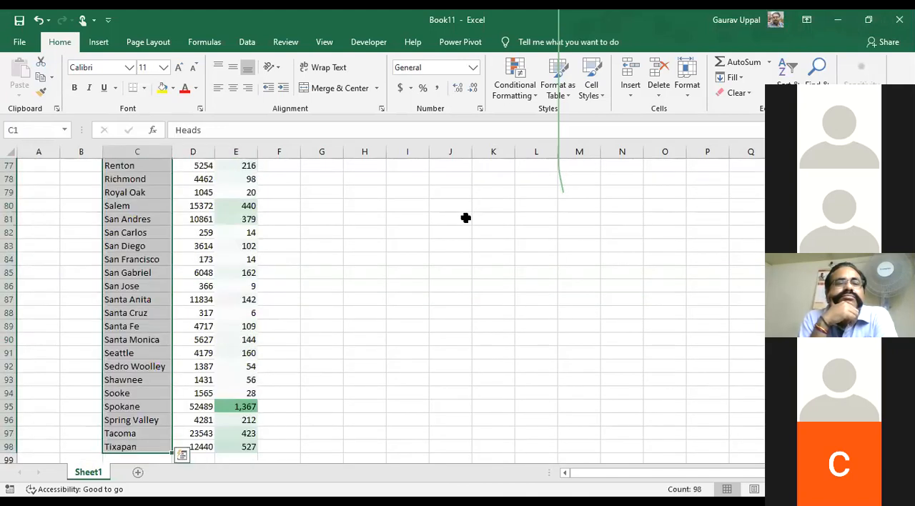
key("ctrl+c")
key("Right")
key("Right")
key("Right")
key("Right")
key("Right")
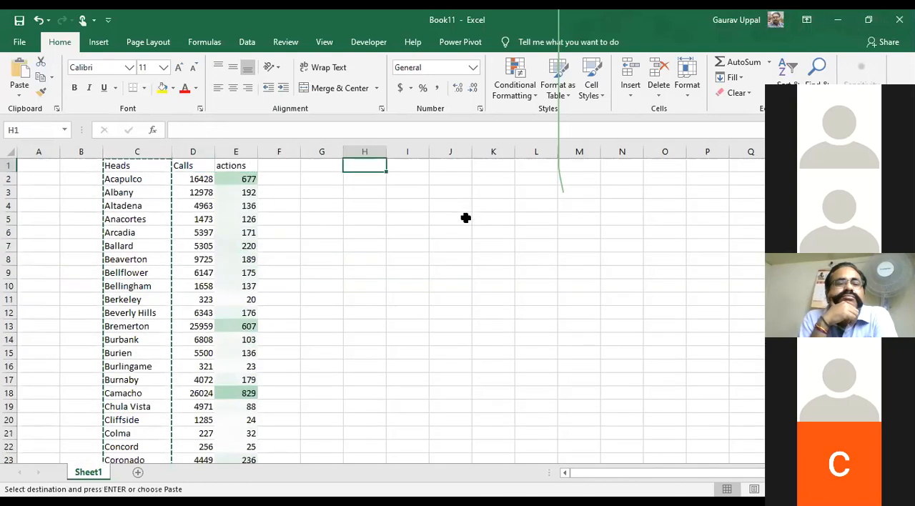
key("ctrl+alt+v")
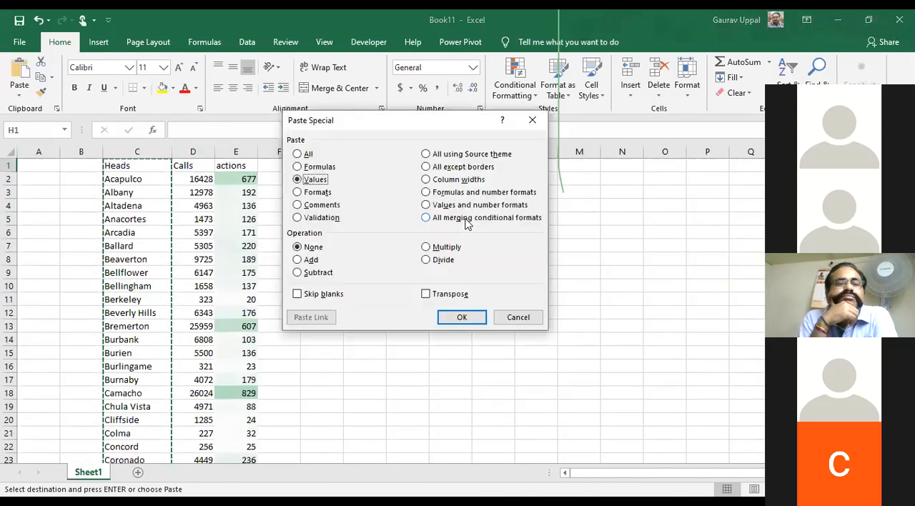
key("Return")
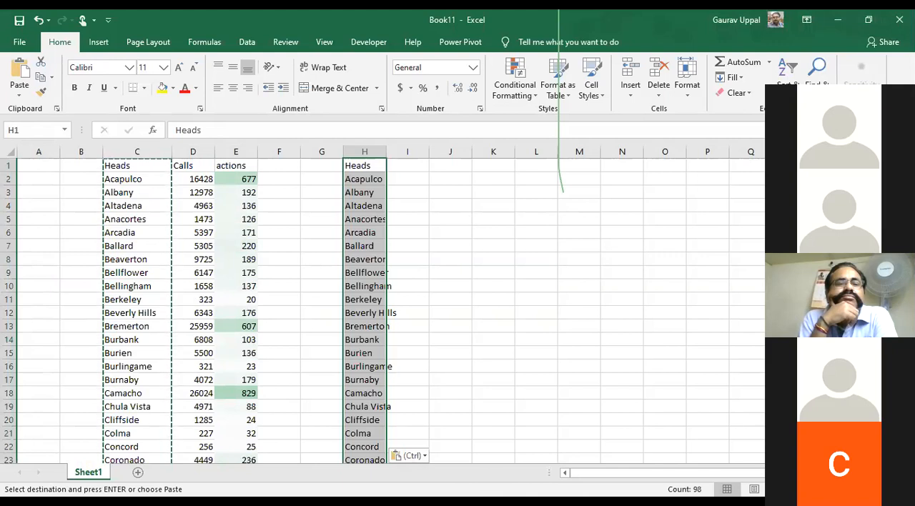
Copy the Calls and actions headers from D1:E1 into I1:J1
left_click(372, 220)
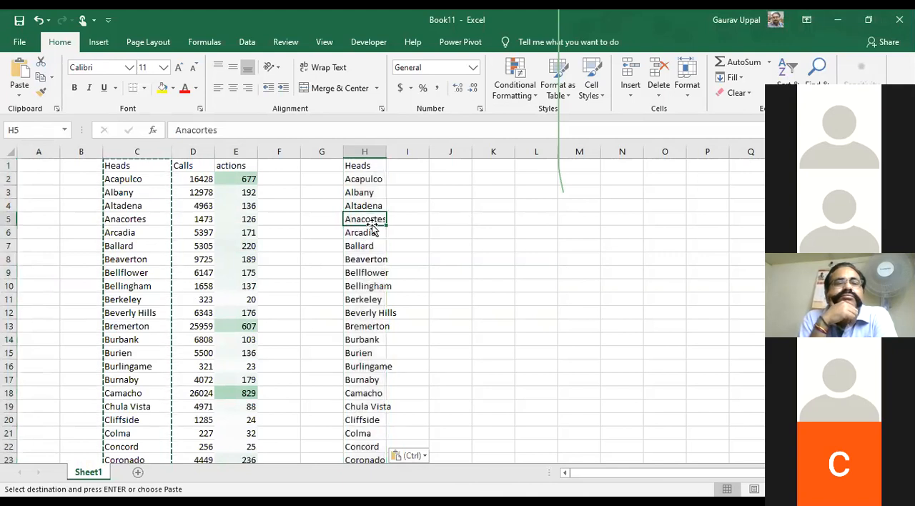
left_click(356, 170)
key("Left")
key("Left")
key("Left")
key("Left")
key("shift+Right")
key("ctrl+c")
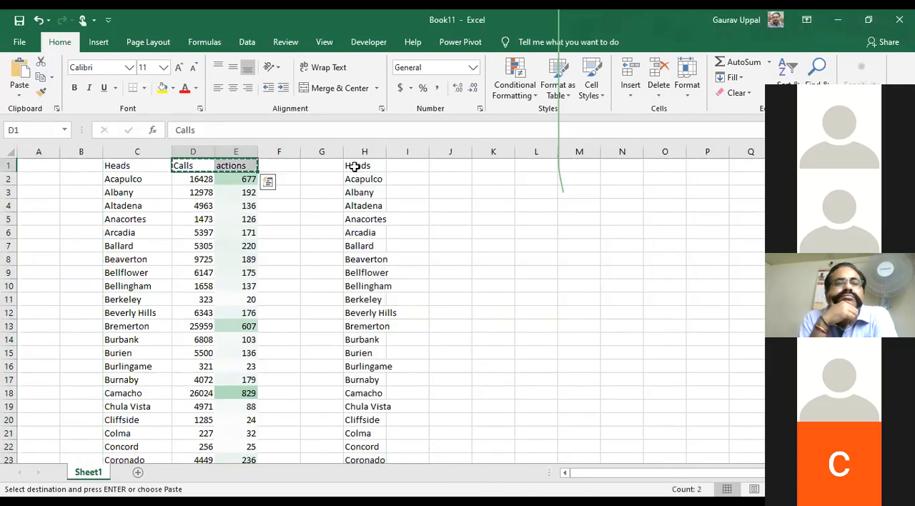
key("Right")
key("Right")
key("Right")
key("Right")
key("Right")
key("ctrl+v")
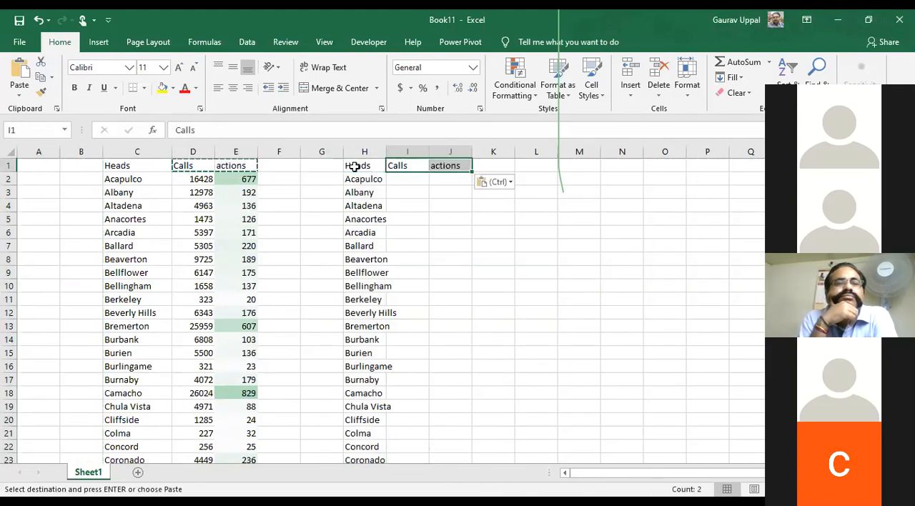
Autofit the width of column H to the pasted Heads entries
left_click(354, 166)
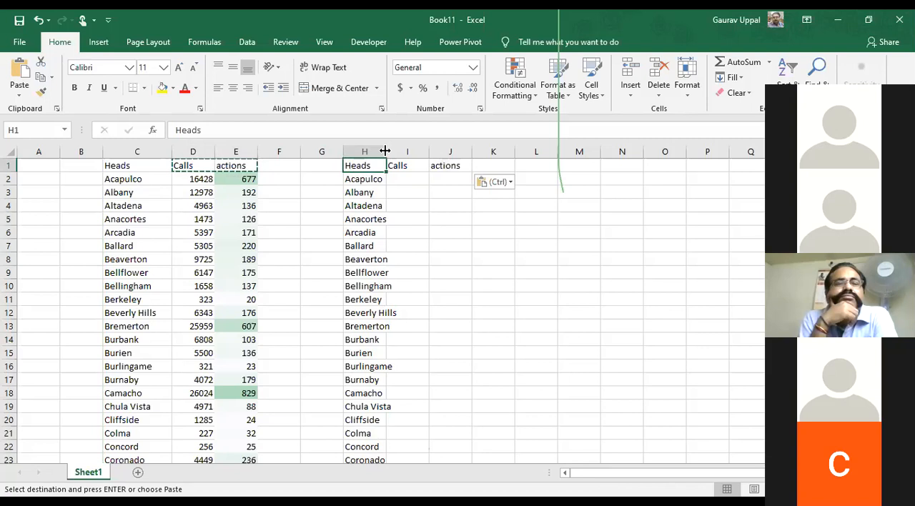
double_click(385, 151)
left_click(350, 176)
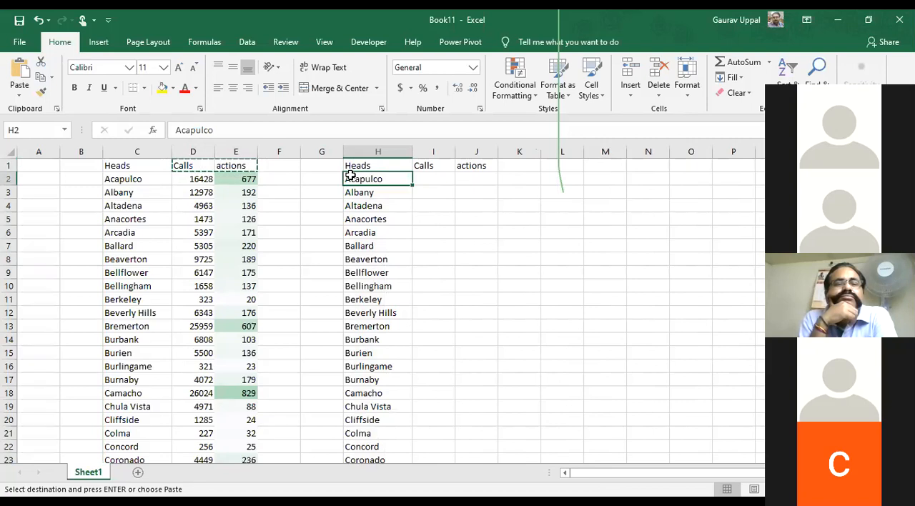
Copy the actions column E1:E98 and paste its values into column B starting at B1
key("Left")
key("Left")
key("Left")
key("Up")
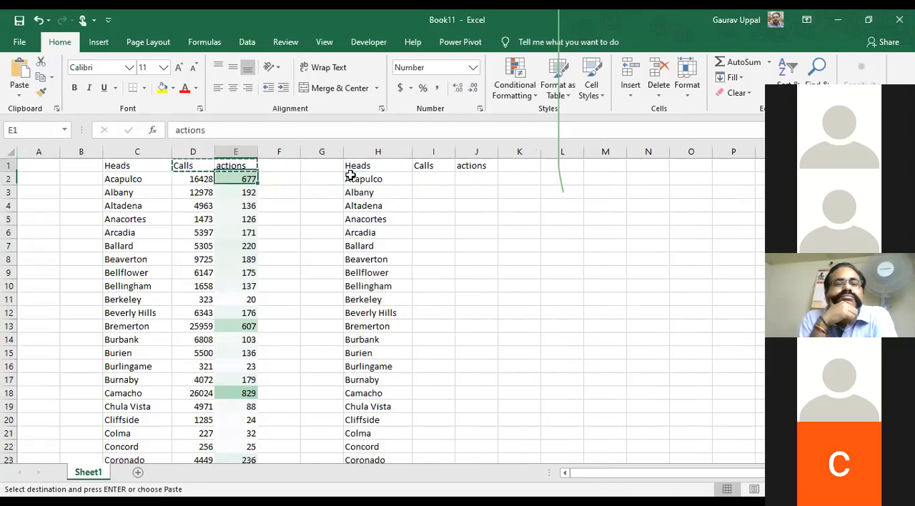
key("ctrl+shift+Down")
key("ctrl+c")
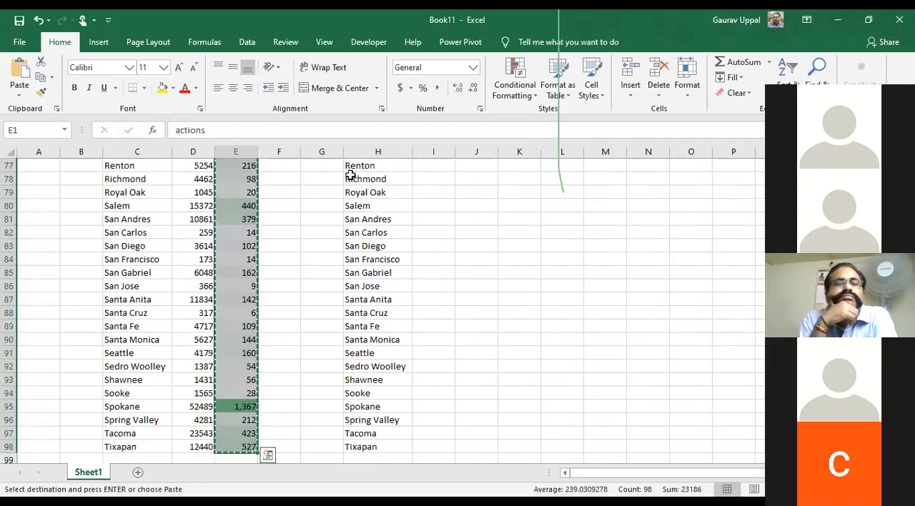
key("ctrl+q")
key("Left")
key("Left")
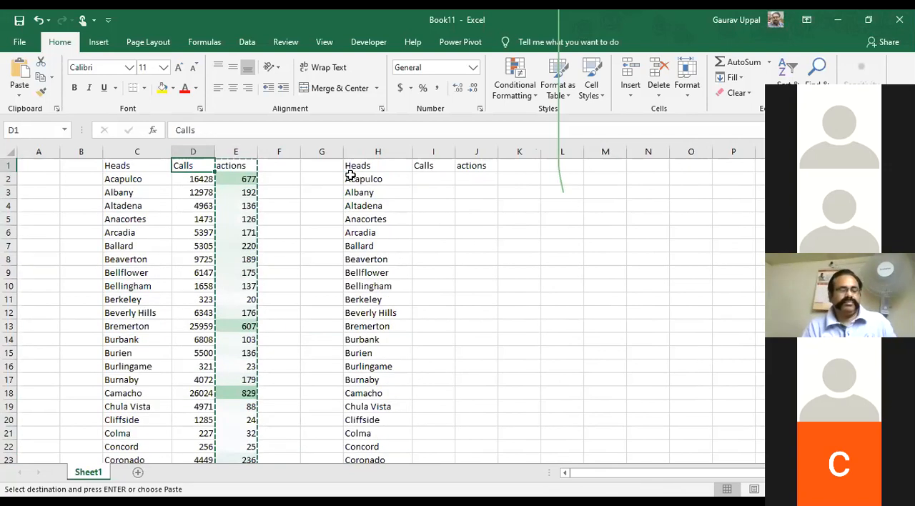
key("Left")
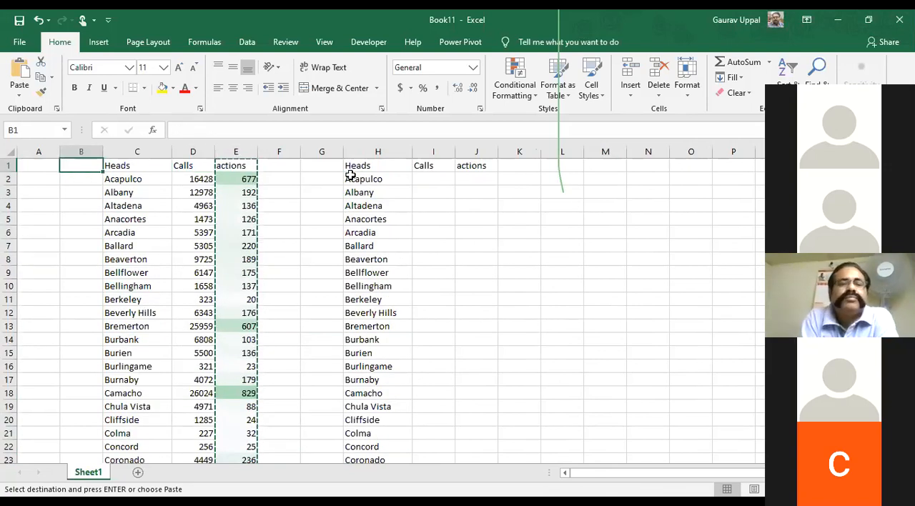
key("ctrl+v")
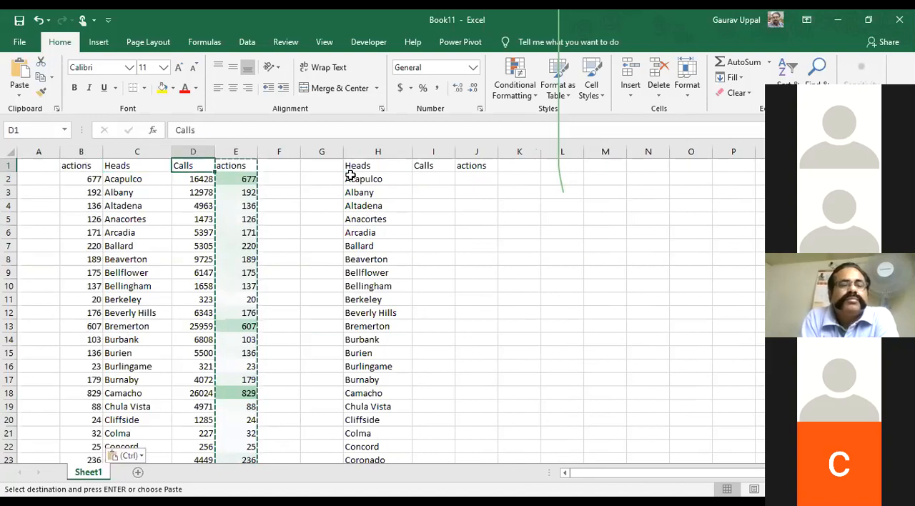
Rename the header in B1 as "actions 2"
left_click(293, 129)
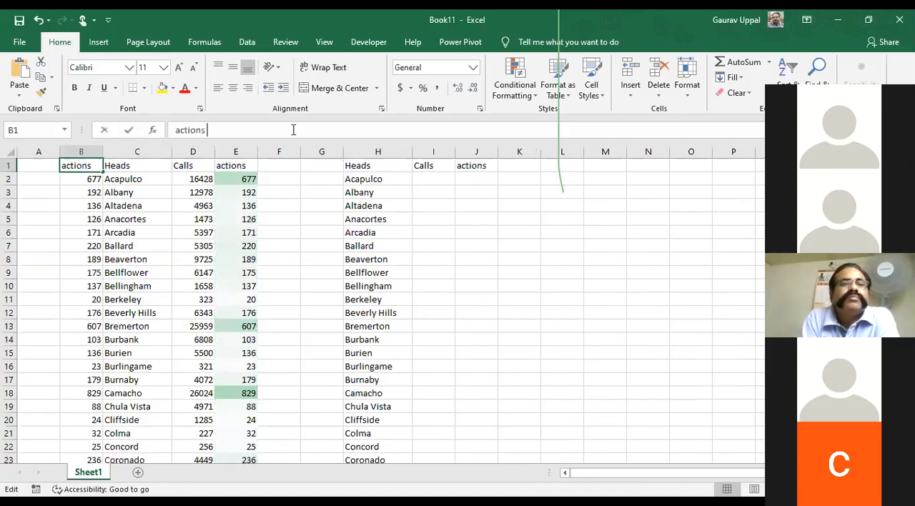
type("s")
key("BackSpace")
key("BackSpace")
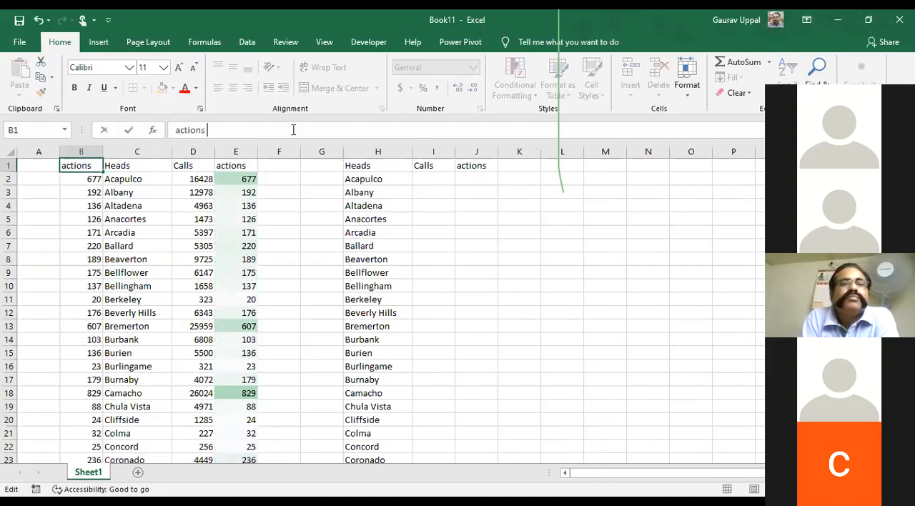
type("s")
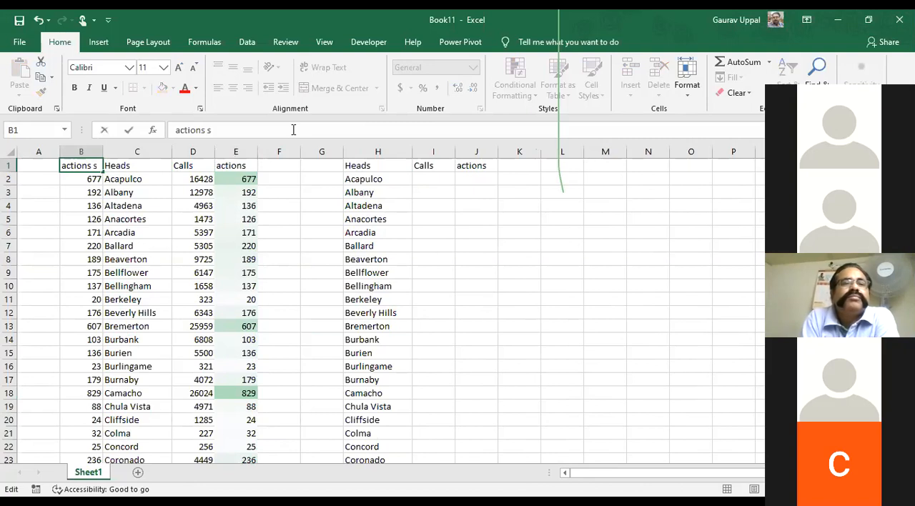
key("BackSpace")
type("2")
key("Return")
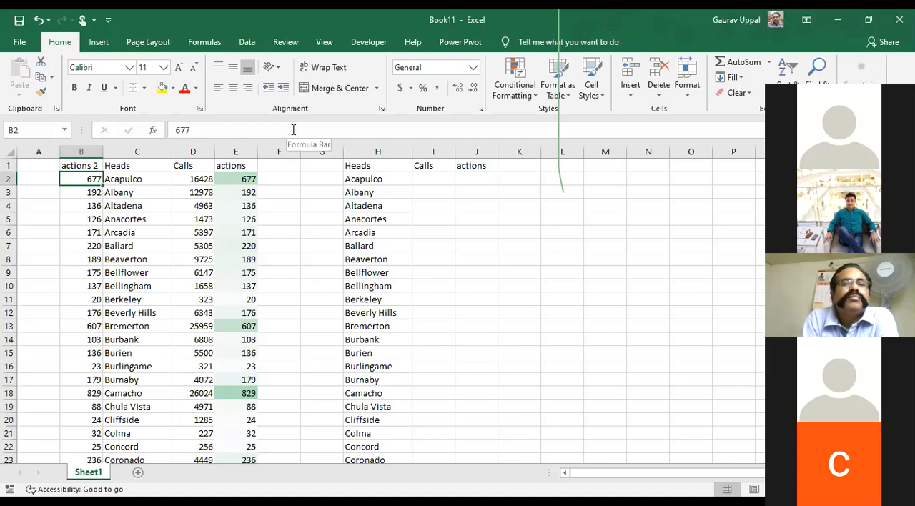
key("Right")
key("Right")
key("Right")
key("Right")
key("Right")
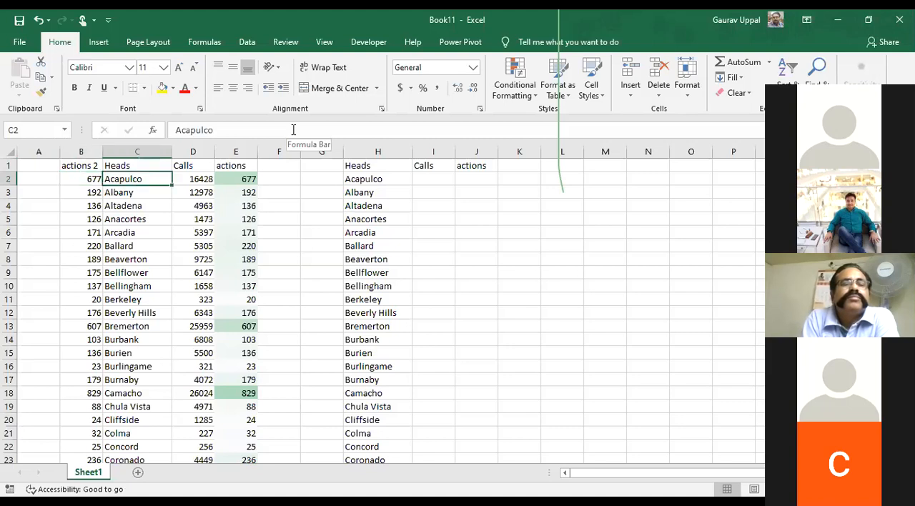
key("Right")
key("Right")
key("Up")
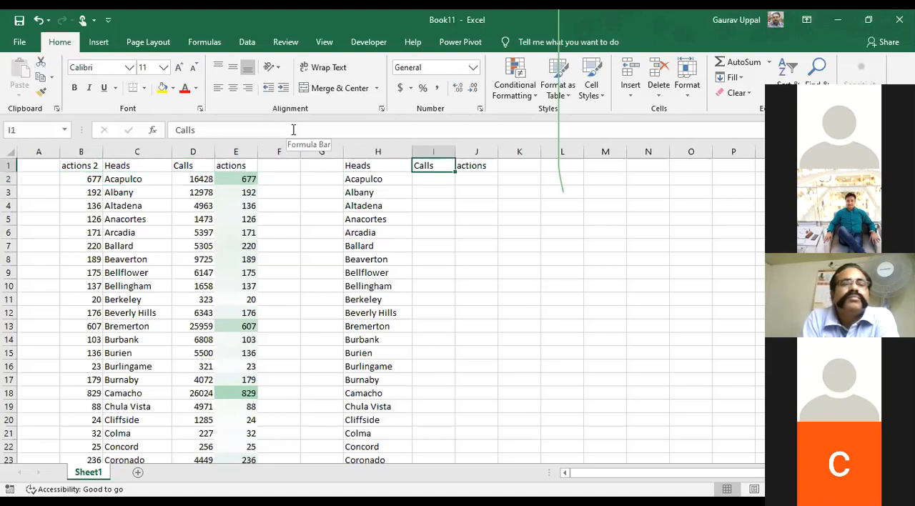
key("Down")
key("Left")
key("Left")
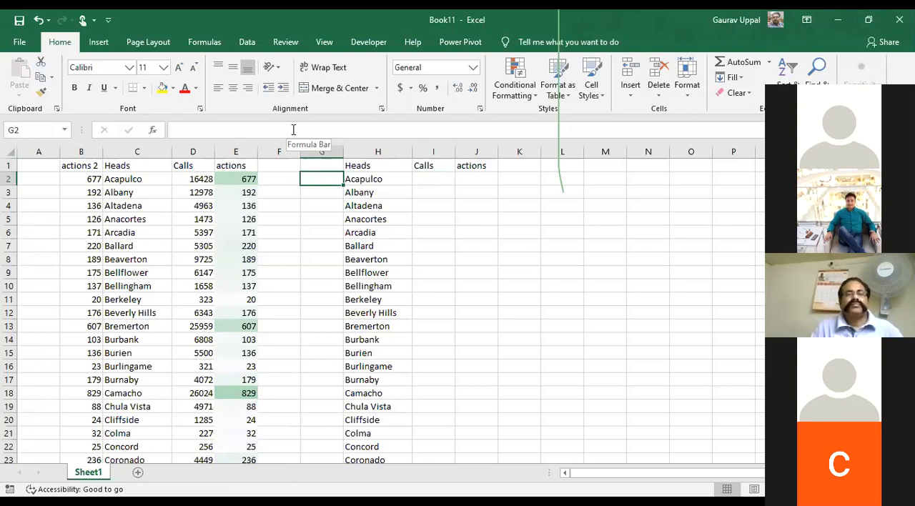
key("Right")
key("Right")
key("Left")
key("Left")
key("Left")
key("Right")
key("Right")
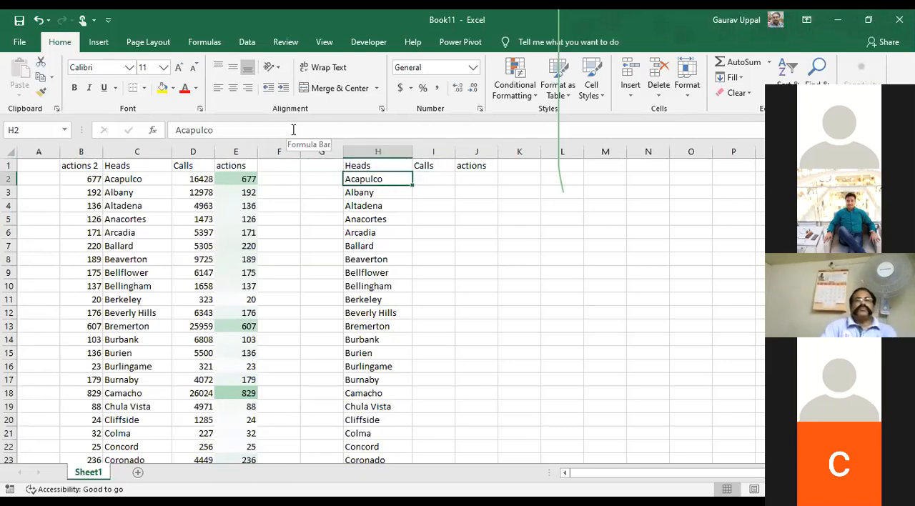
key("ctrl+shift+Down")
key("ctrl+Up")
key("Left")
key("Left")
key("Left")
key("Left")
key("Left")
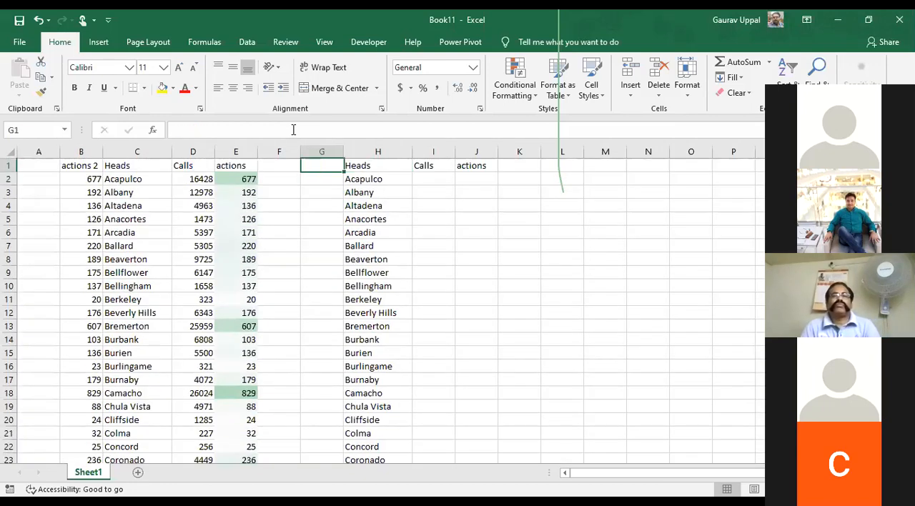
key("Left")
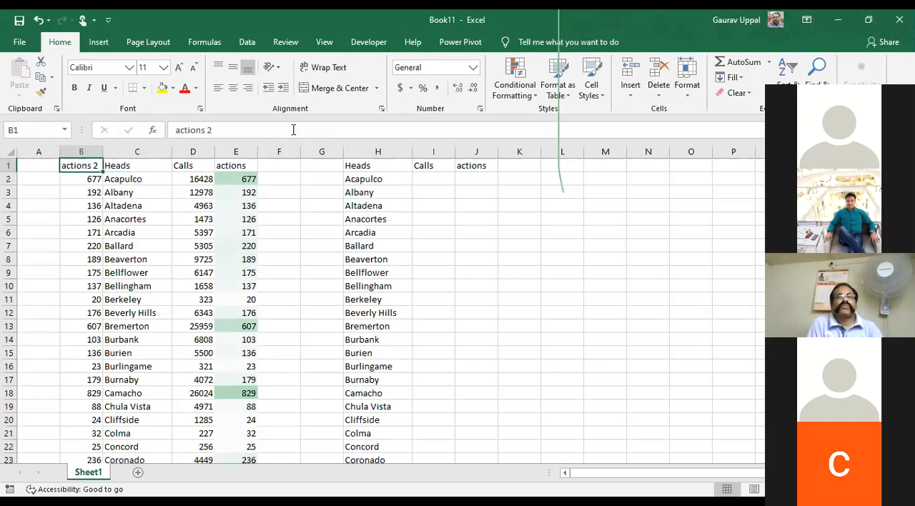
key("Right")
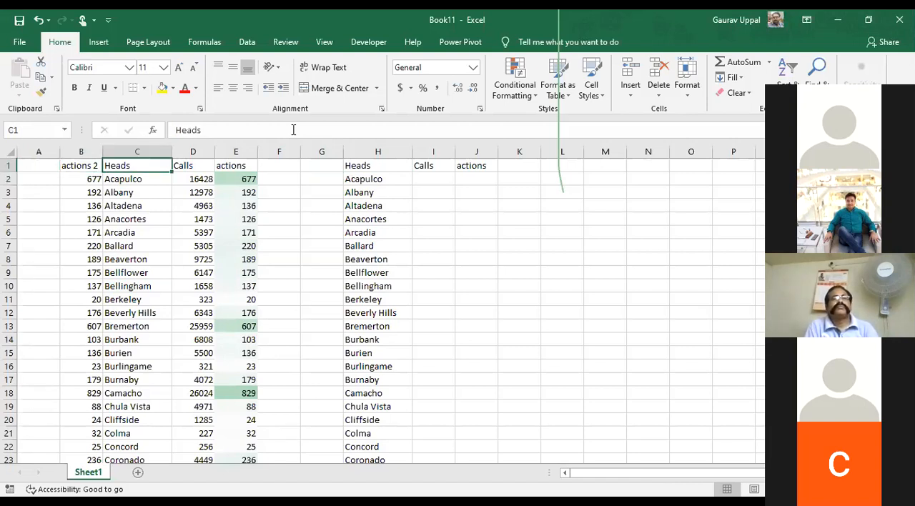
Fill both Heads columns, C1:C98 and the matching list in column H, with yellow
key("ctrl+shift+Down")
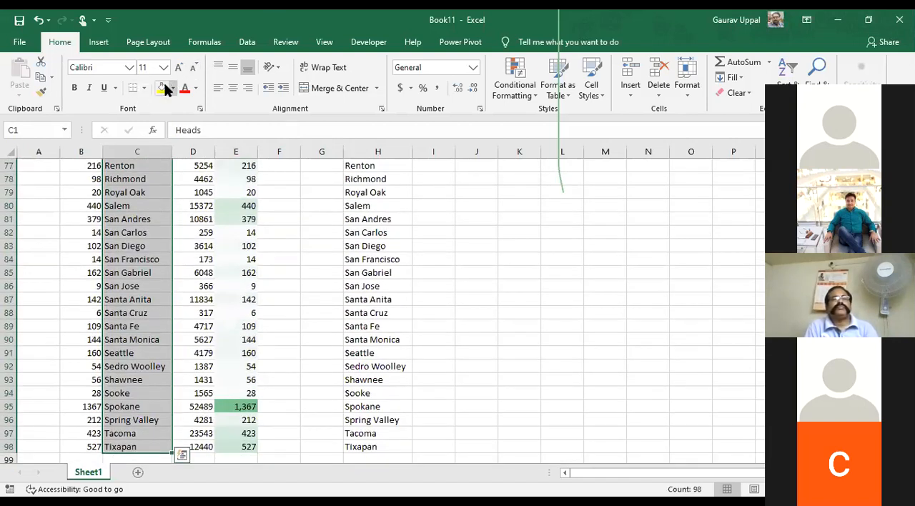
left_click(163, 87)
key("ctrl+Up")
key("ctrl+Right")
key("ctrl+Right")
key("ctrl+shift+Down")
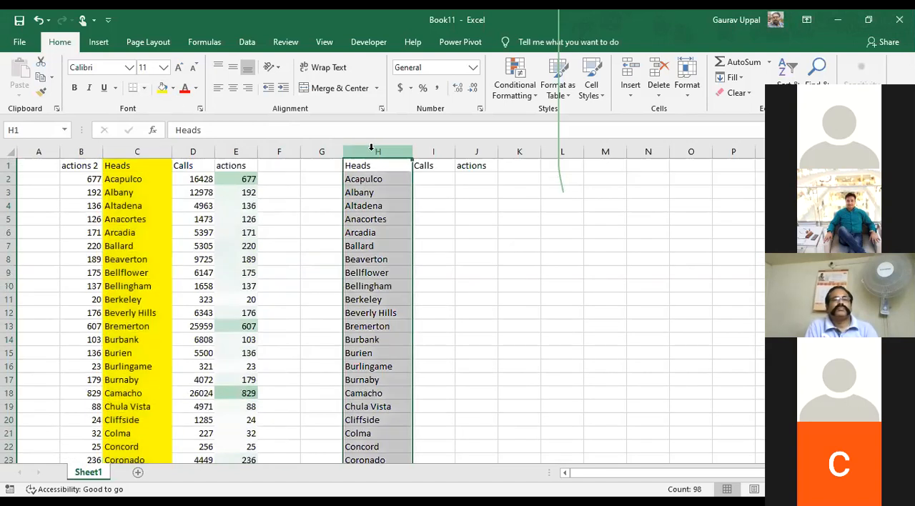
left_click(162, 87)
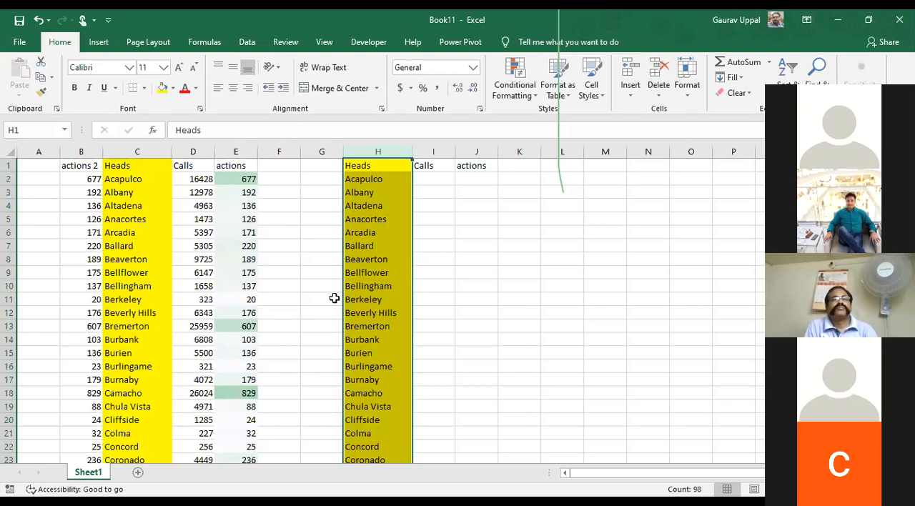
key("Up")
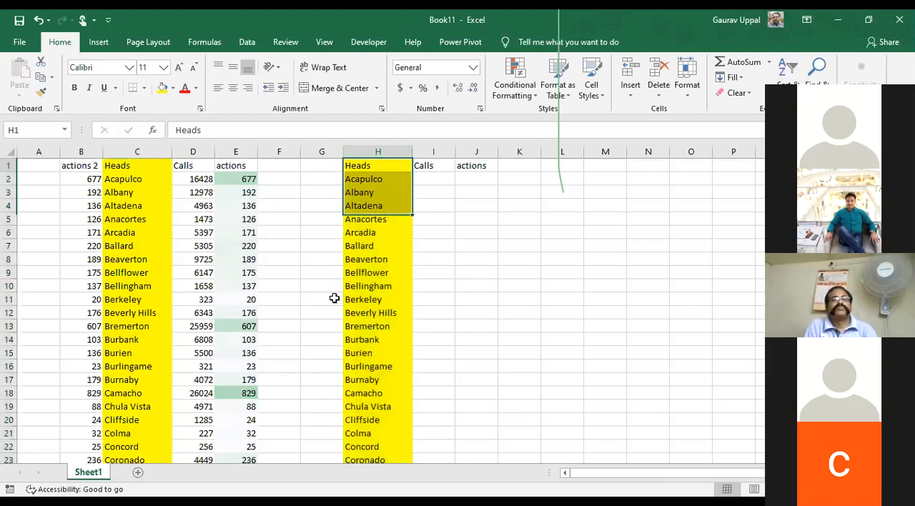
key("Right")
key("Down")
key("Left")
key("Up")
key("Right")
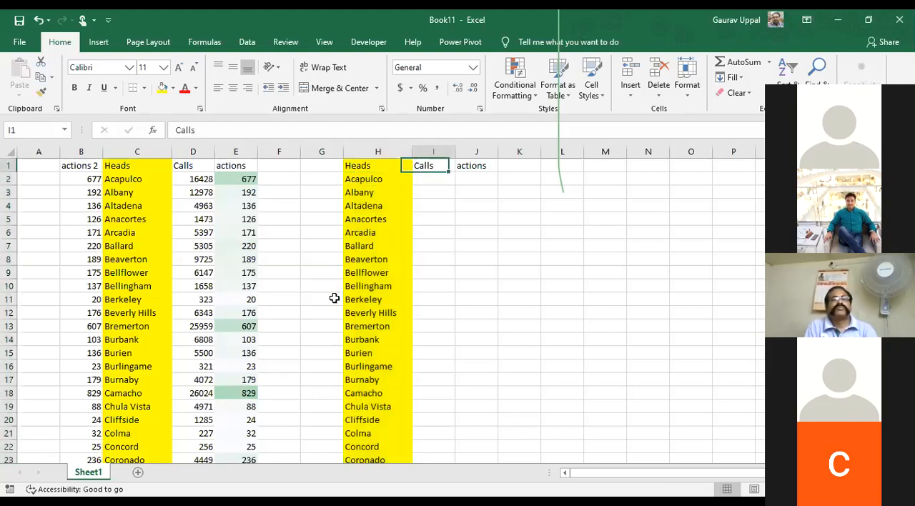
key("Right")
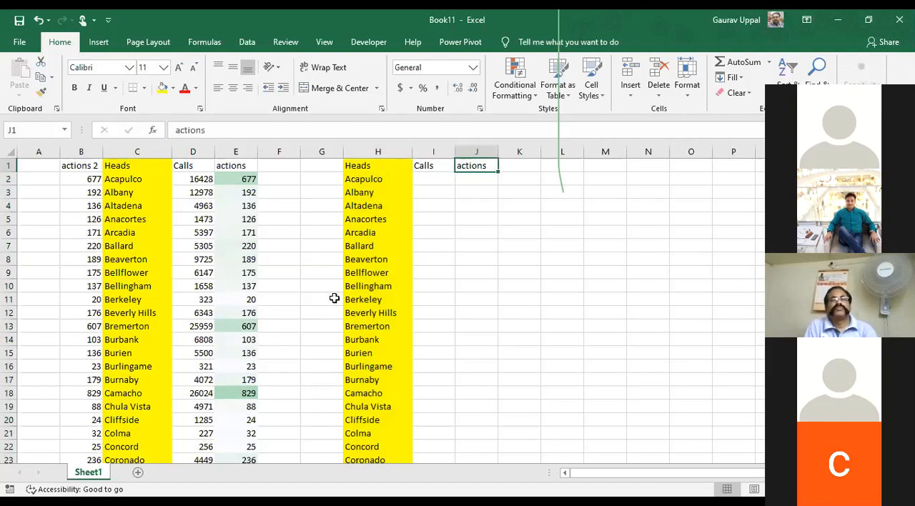
key("Left")
key("Left")
key("Left")
key("Left")
key("Left")
key("Left")
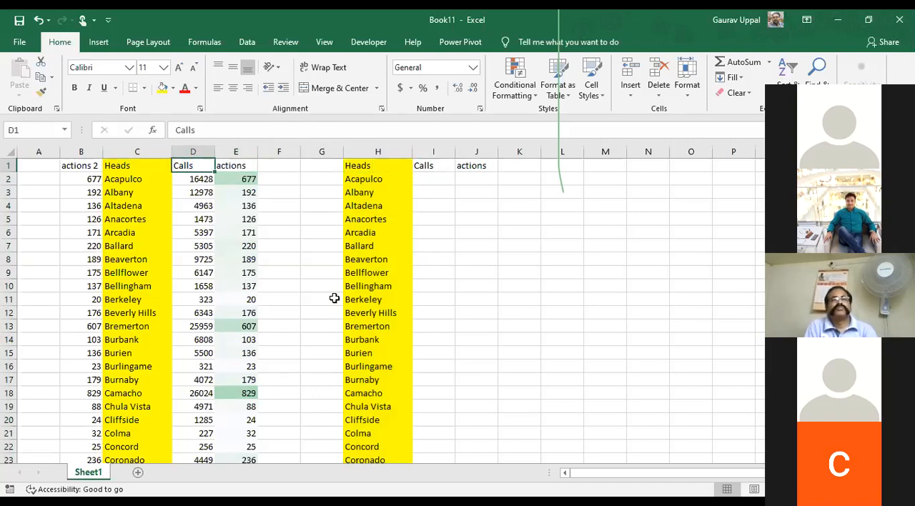
Copy Acapulco from H2 and enter it as the search term for the Heads column C
key("Down")
key("Left")
key("Right")
key("Right")
key("Right")
key("Right")
key("Right")
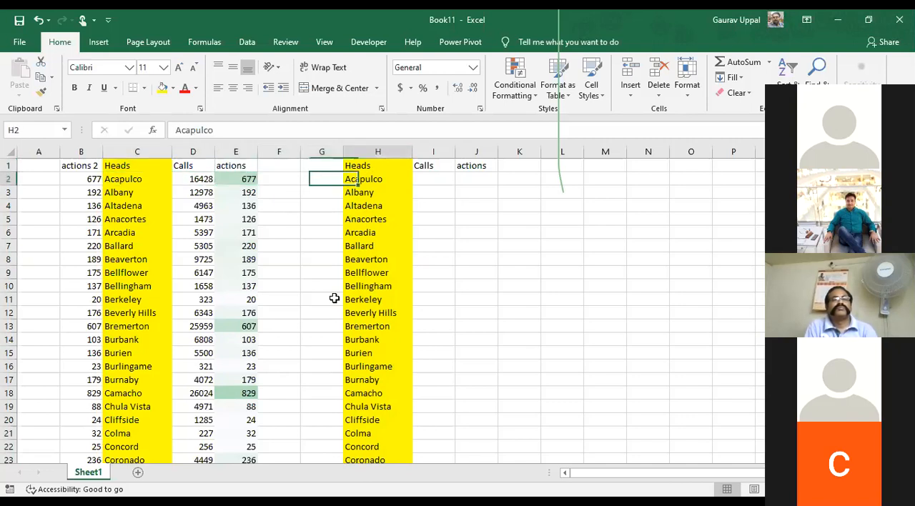
key("ctrl+c")
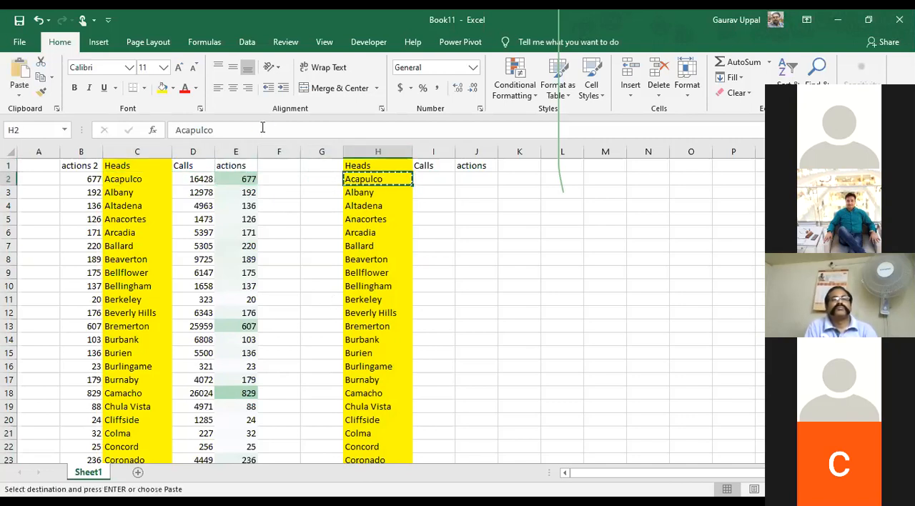
key("Left")
key("Left")
key("Left")
key("Left")
key("Left")
key("ctrl+space")
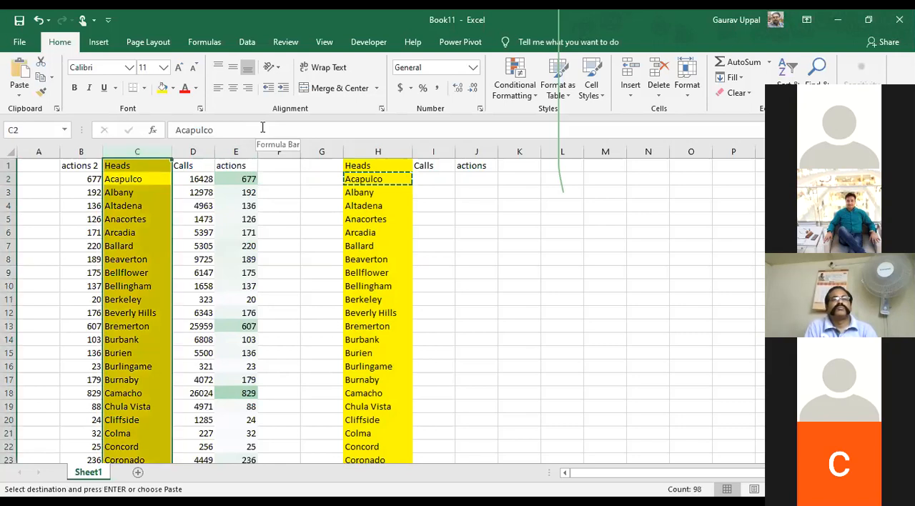
key("ctrl+f")
key("ctrl+v")
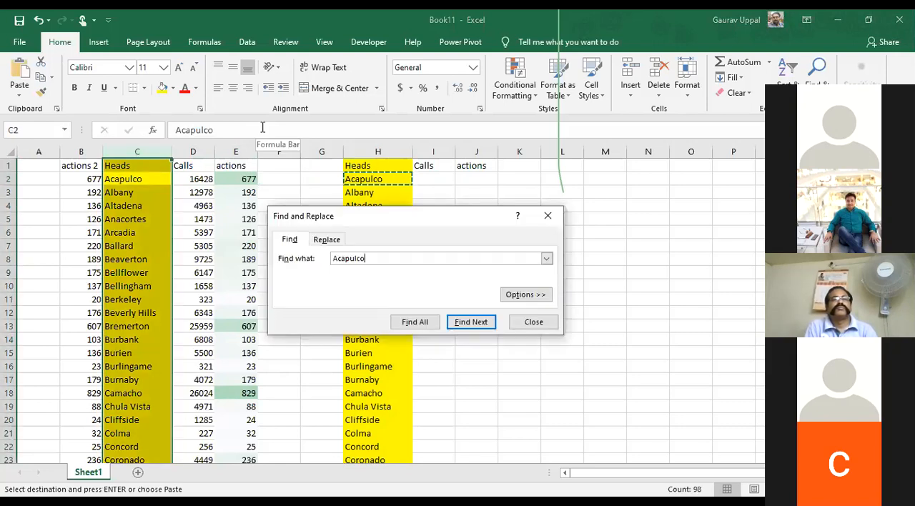
key("Escape")
Copy the Calls value for Acapulco from D2 into I2
key("Right")
key("Left")
key("Right")
key("ctrl+c")
key("Right")
key("Right")
key("Right")
key("Right")
key("Right")
key("Right")
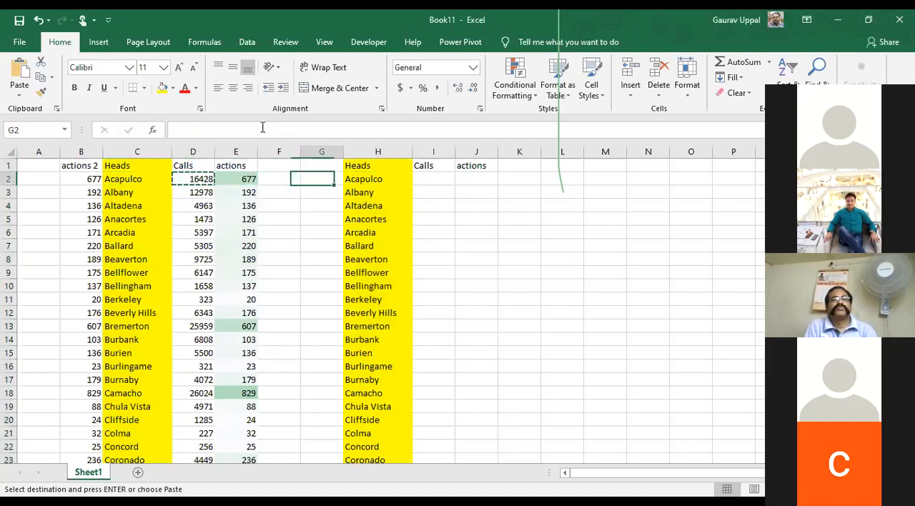
key("Left")
key("ctrl+v")
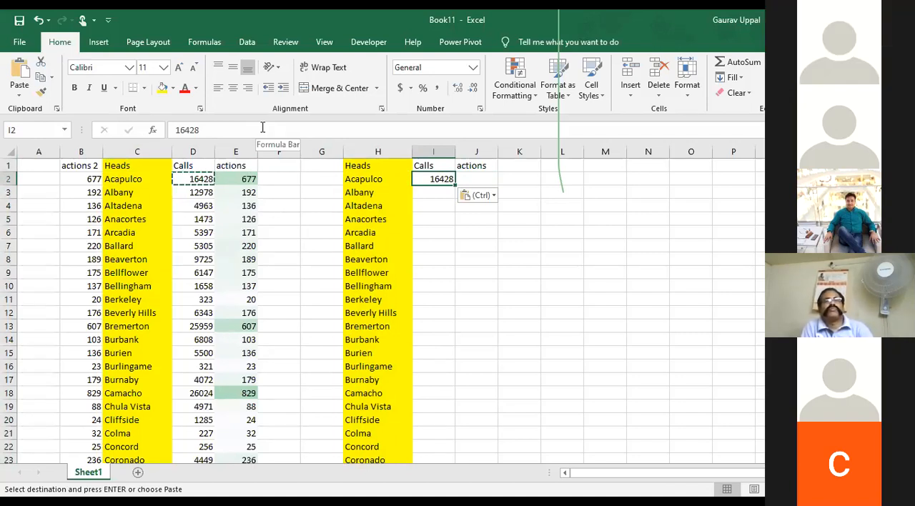
Move the Heads entries C2:C22 to the end of the list, starting at C99
key("Left")
key("Left")
key("Left")
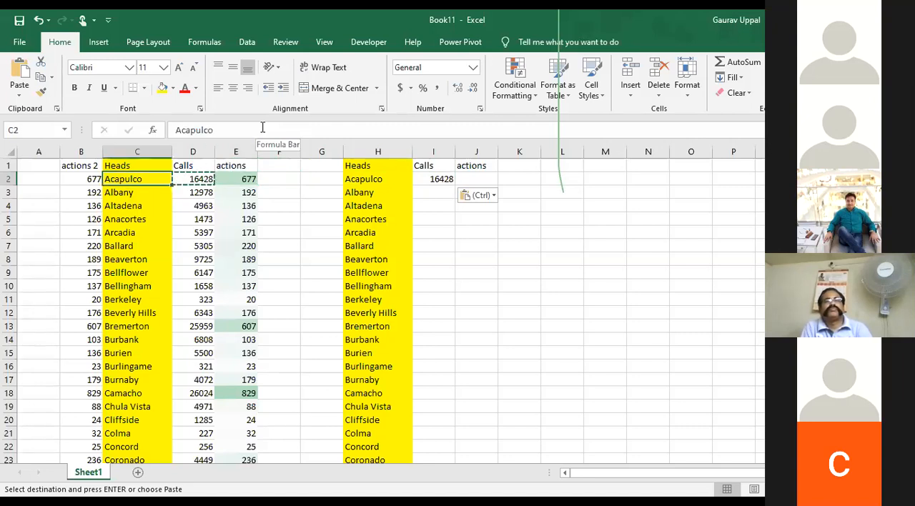
key("ctrl+shift+Down")
key("ctrl+shift+Up")
key("shift+Down")
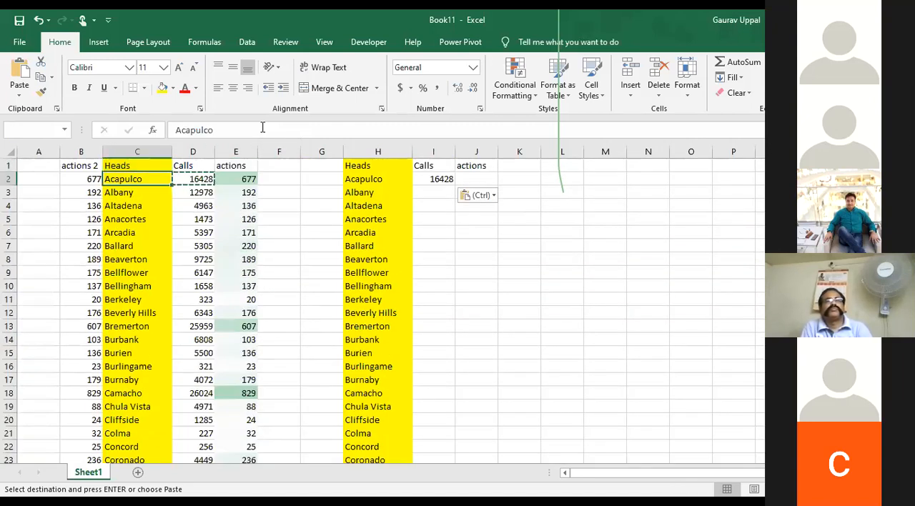
key("shift+Down")
key("shift+Down")
key("shift+Down")
key("shift+Down")
key("shift+Down")
key("shift+Down")
key("shift+Down")
key("shift+Down")
key("shift+Down")
key("shift+Down")
key("shift+Down")
key("shift+Down")
key("shift+Down")
key("shift+Down")
key("shift+Down")
key("shift+Down")
key("shift+Down")
key("shift+Down")
key("shift+Down")
key("shift+Down")
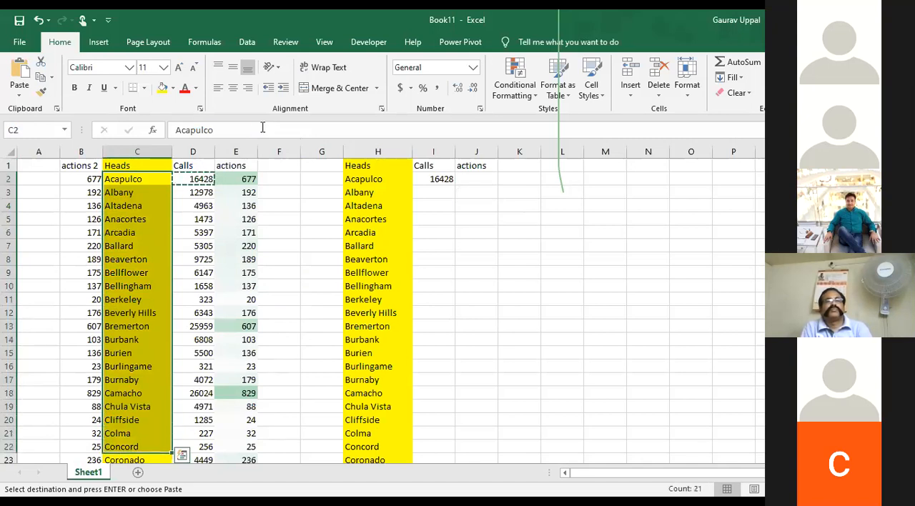
key("ctrl+c")
key("Down")
key("ctrl+Down")
key("Down")
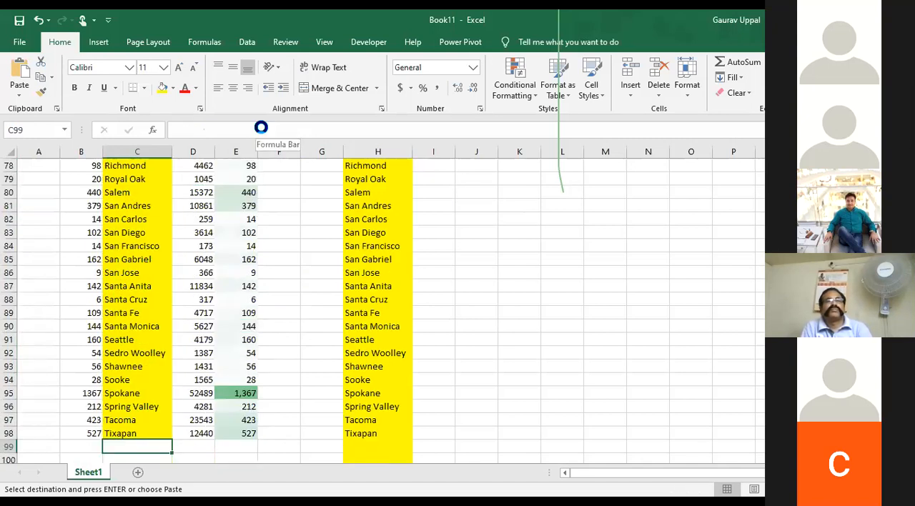
key("ctrl+v")
Move the Heads entries from C23 down to the end of the list up to start at C2
key("Up")
key("ctrl+Up")
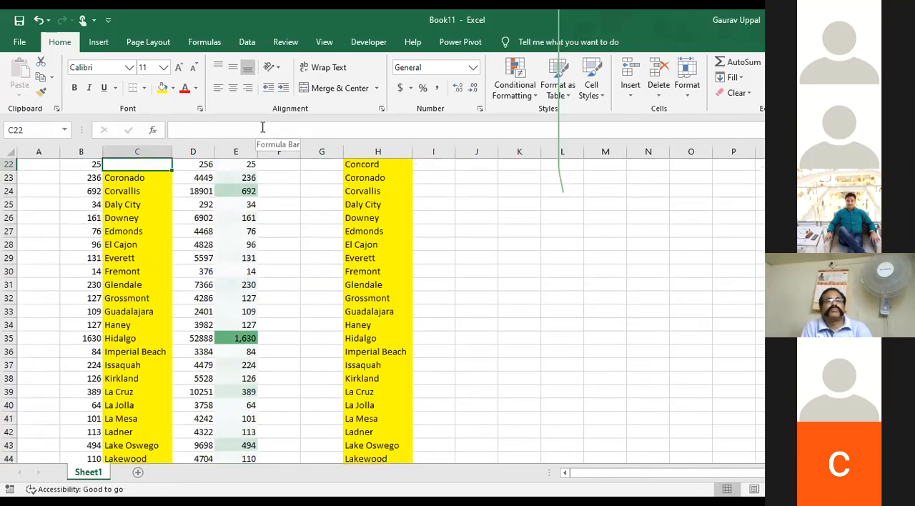
key("ctrl+shift+Down")
key("ctrl+c")
key("Up")
key("Up")
key("Up")
key("Up")
key("Up")
key("Up")
key("Up")
key("Up")
key("Up")
key("Up")
key("Up")
key("Up")
key("Up")
key("Up")
key("Up")
key("Up")
key("Up")
key("Up")
key("Up")
key("Up")
key("Up")
key("Up")
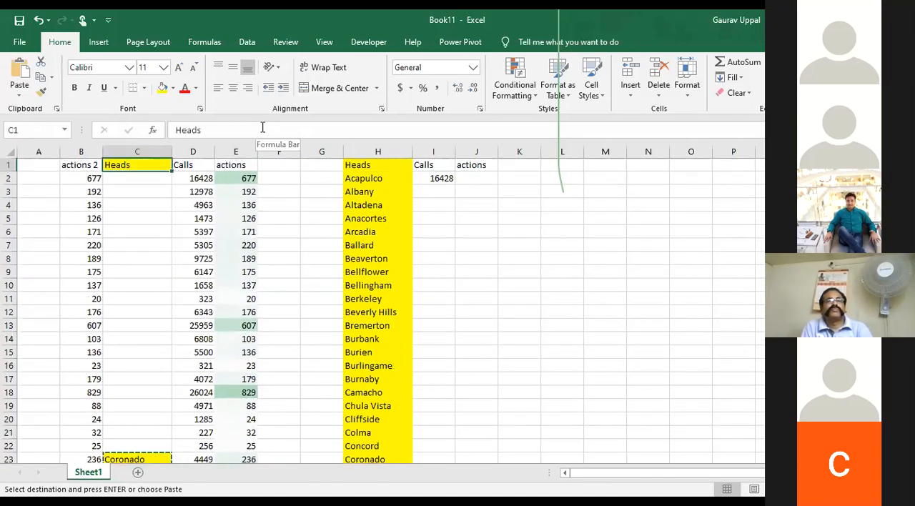
key("Down")
key("Return")
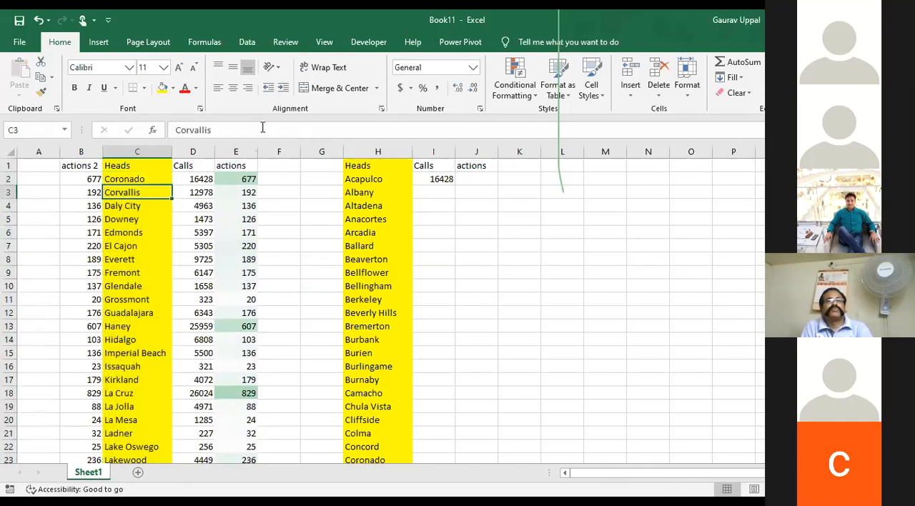
Clear the pasted Calls value from I2
key("Right")
key("Right")
key("Right")
key("Right")
key("Right")
key("Right")
key("Up")
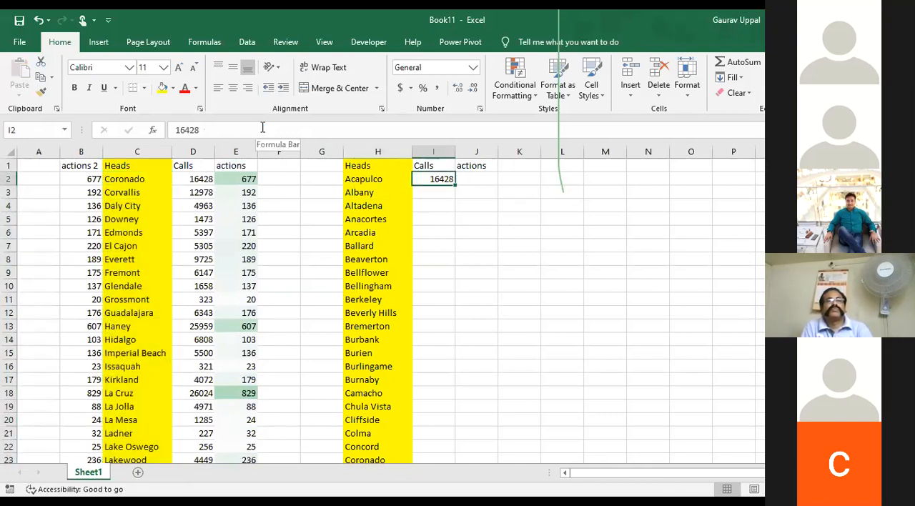
key("BackSpace")
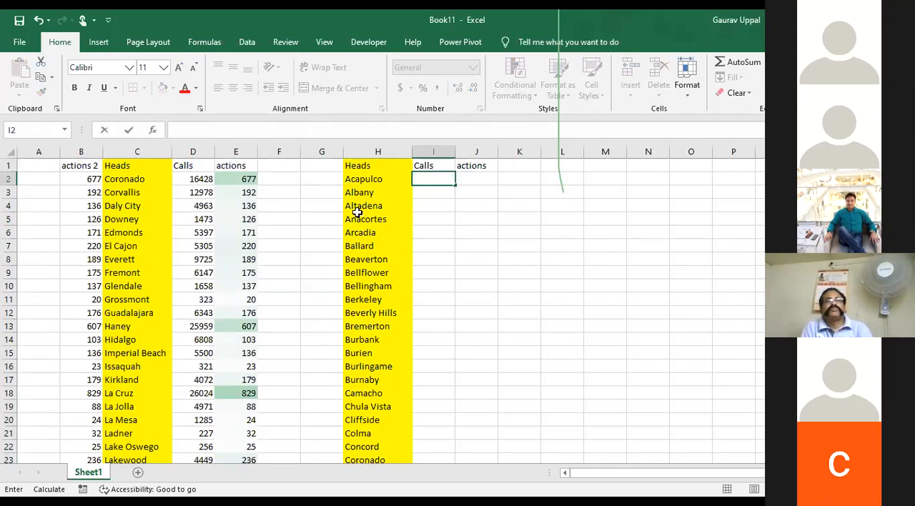
key("Escape")
key("Left")
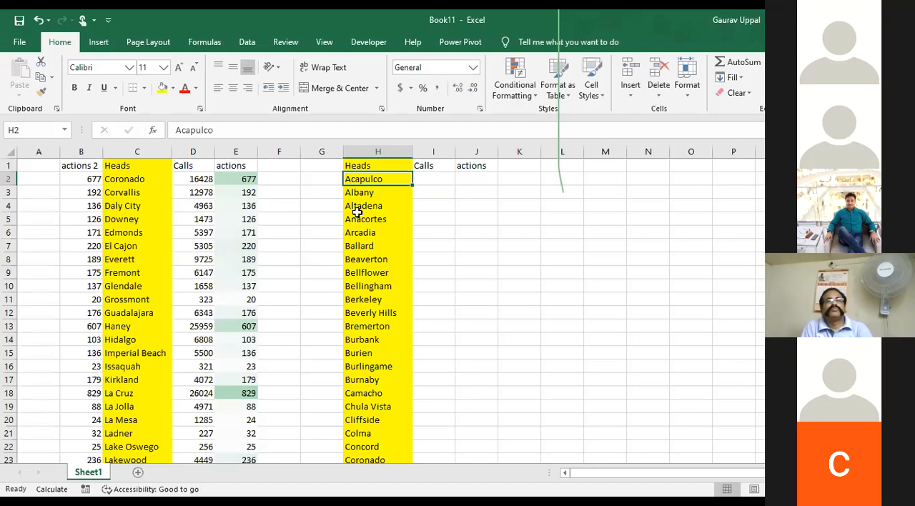
Copy Albany from H3 and search the Heads column C for it
key("Right")
key("Left")
key("Down")
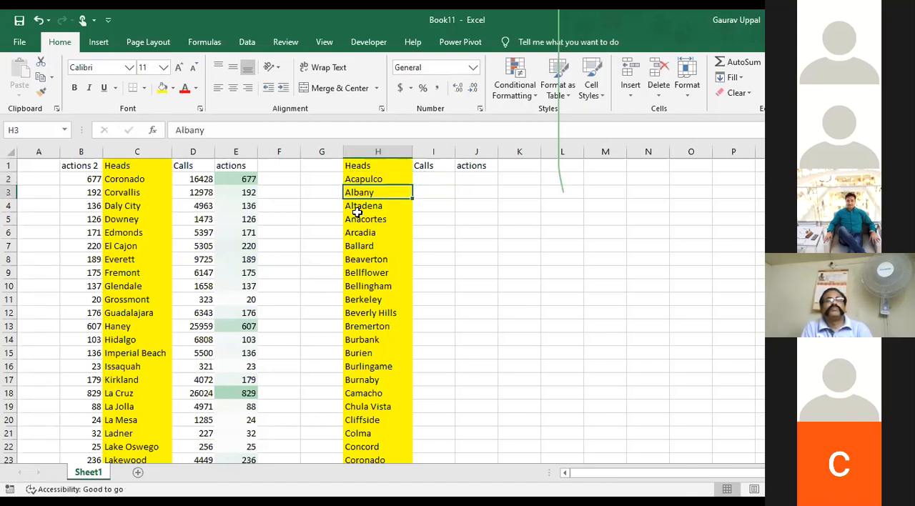
key("ctrl+c")
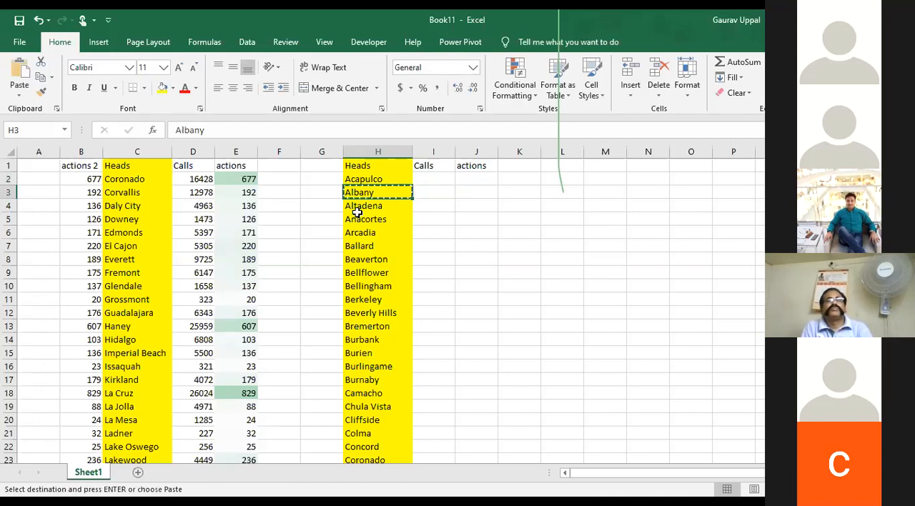
key("Left")
key("Left")
key("Left")
key("Left")
key("Left")
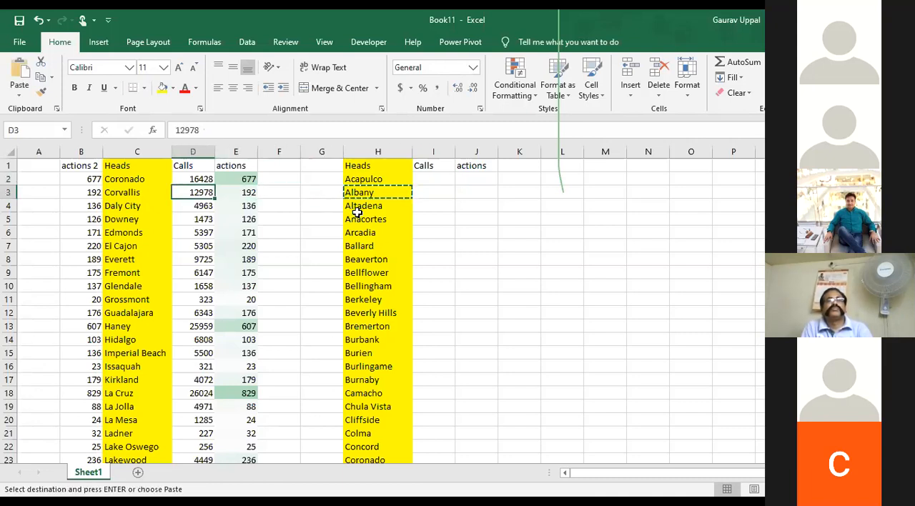
key("ctrl+f")
key("ctrl+v")
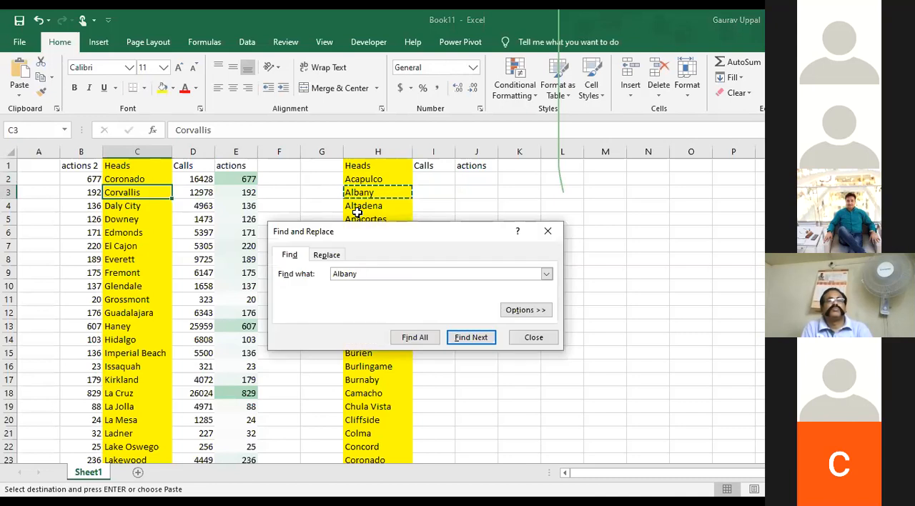
key("Escape")
key("Left")
key("Right")
key("ctrl+space")
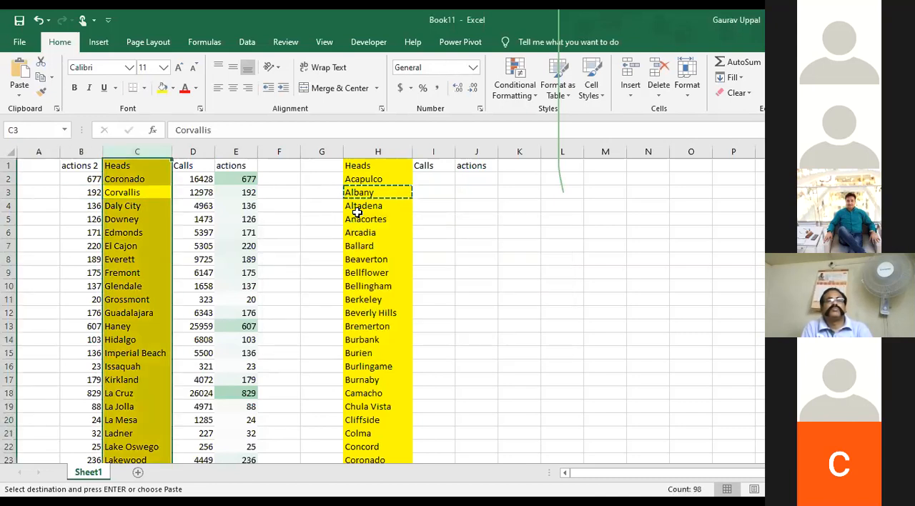
key("ctrl+f")
key("Return")
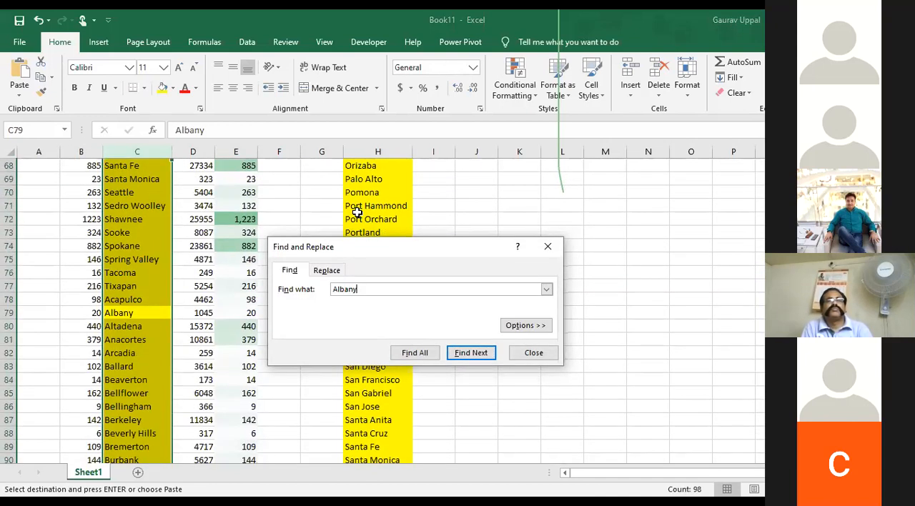
Copy the Calls value beside Albany in D79 and paste it into I2
key("Escape")
key("Right")
key("ctrl+c")
key("Right")
key("Right")
key("Right")
key("Right")
key("Right")
key("Right")
key("Left")
key("ctrl+Up")
key("Down")
key("ctrl+v")
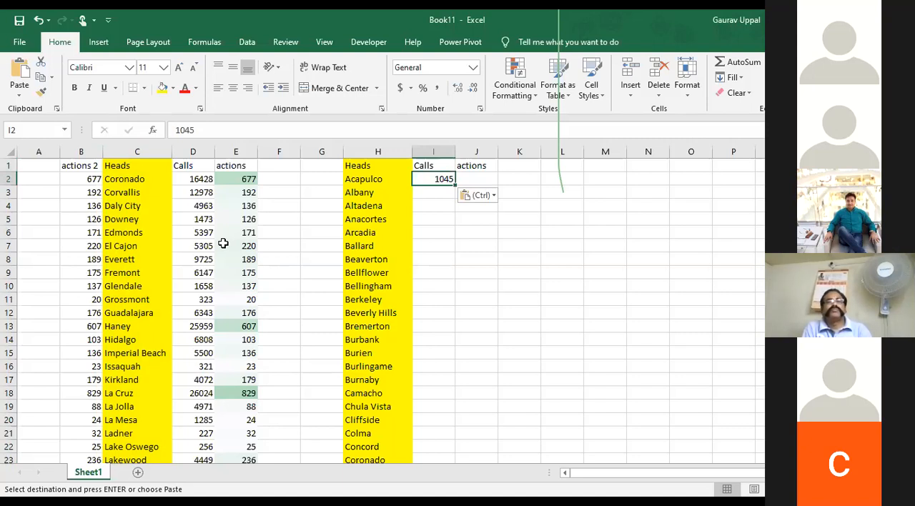
key("alt+e")
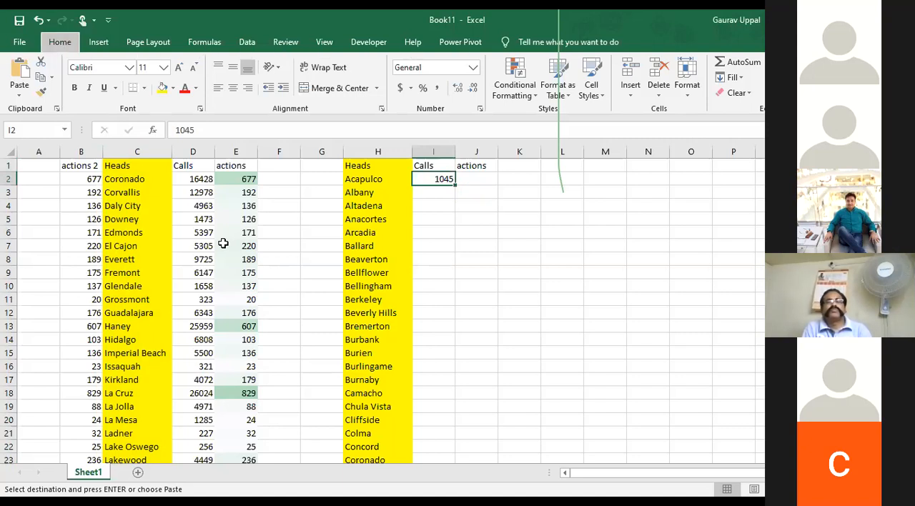
key("s")
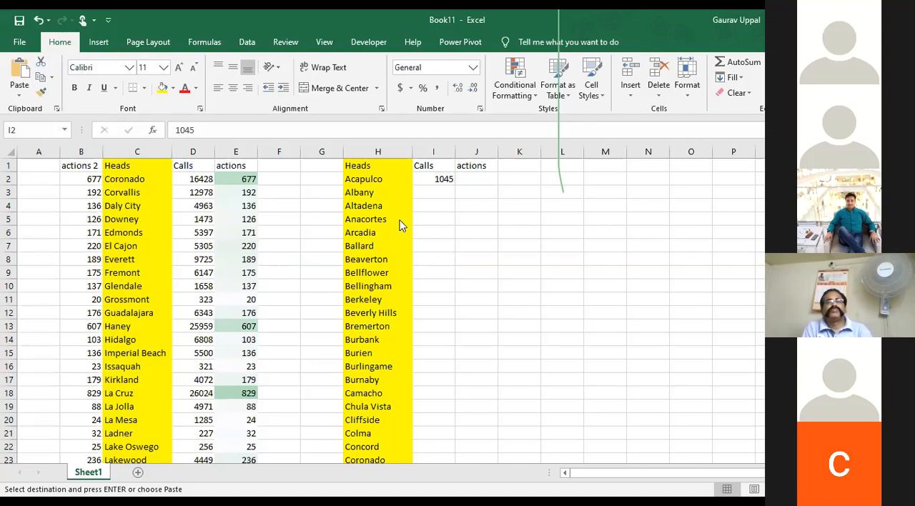
key("ctrl+v")
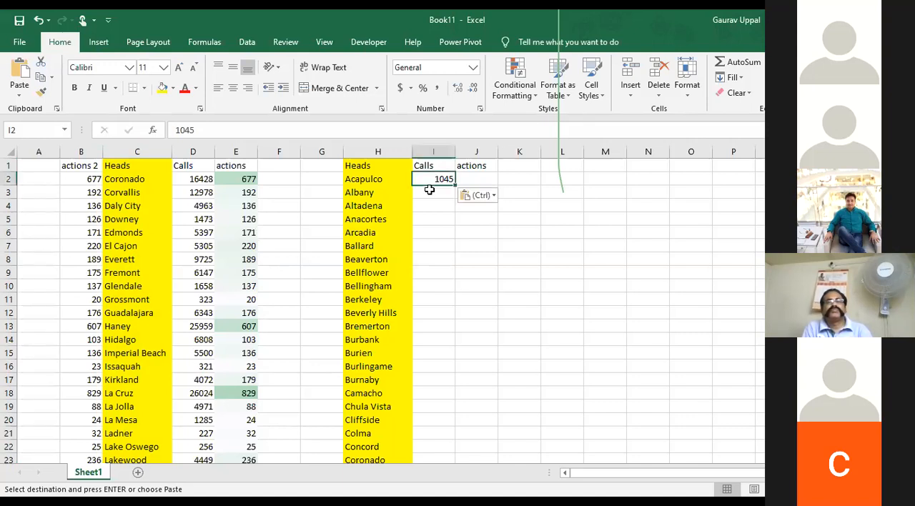
Replace the pasted Calls value in I2 with the start of a VLOOKUP formula using H2 as the lookup value
key("Delete")
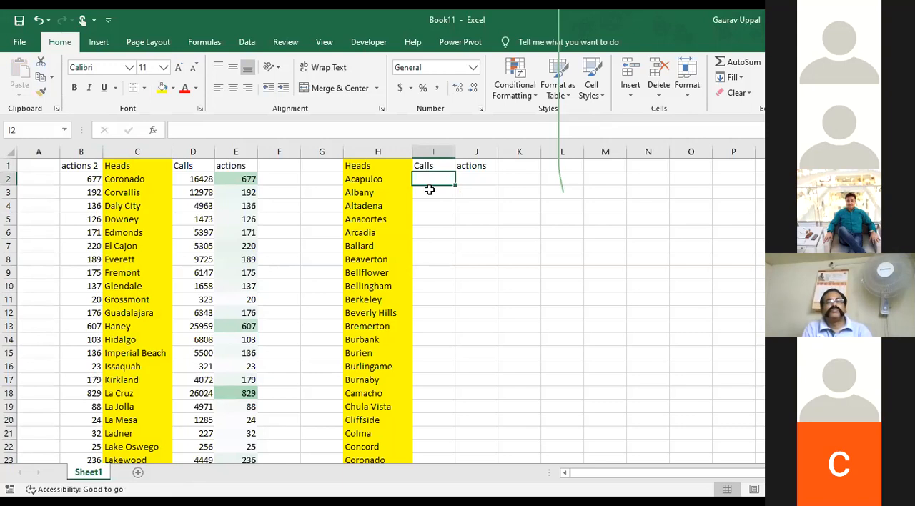
type("=")
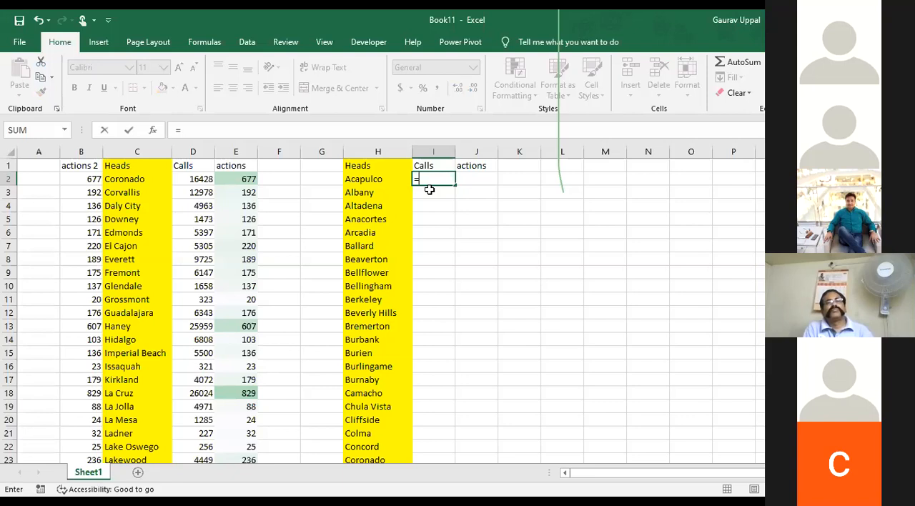
type("vlookup")
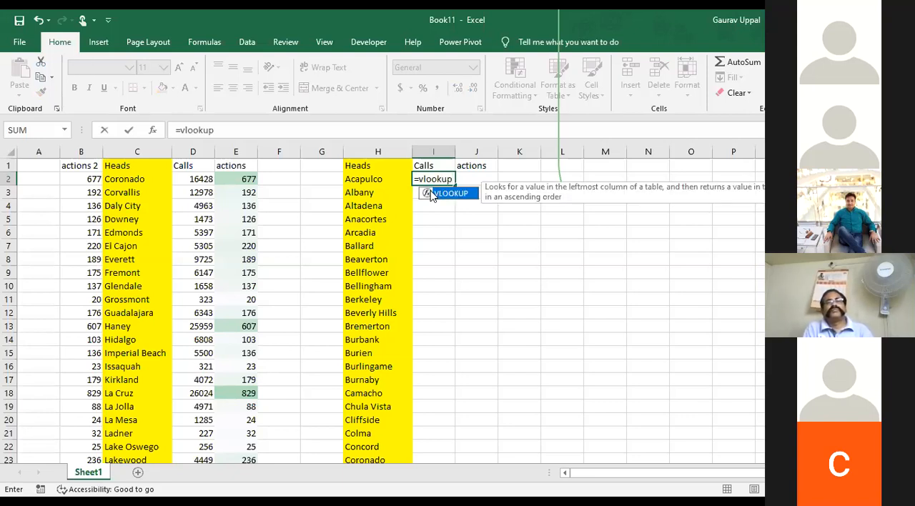
type("(")
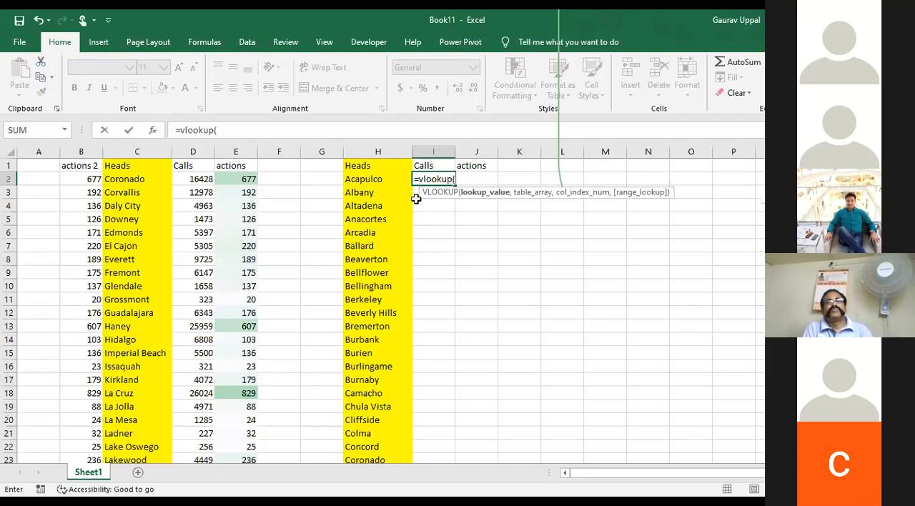
left_click(379, 178)
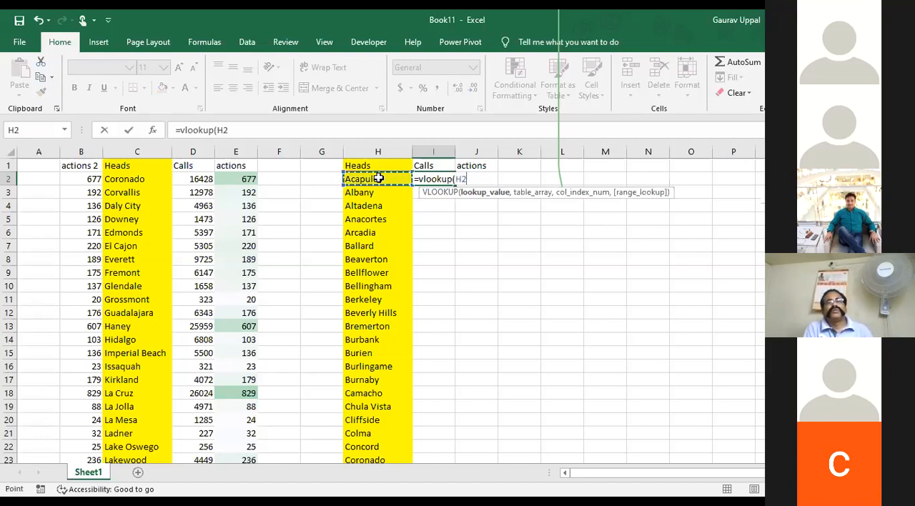
left_click(259, 128)
type(",")
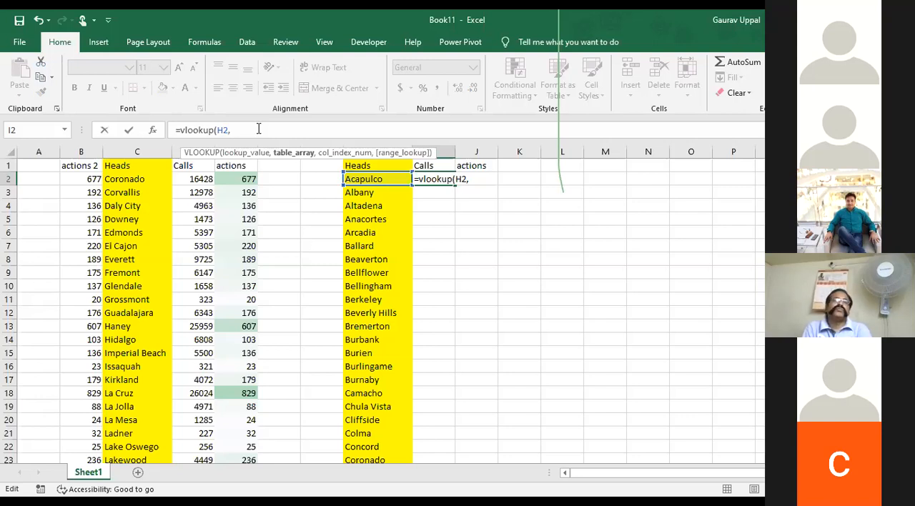
Set the VLOOKUP table array to the Heads, Calls and actions range C1:E98
left_click(76, 165)
key("shift+Right")
key("Right")
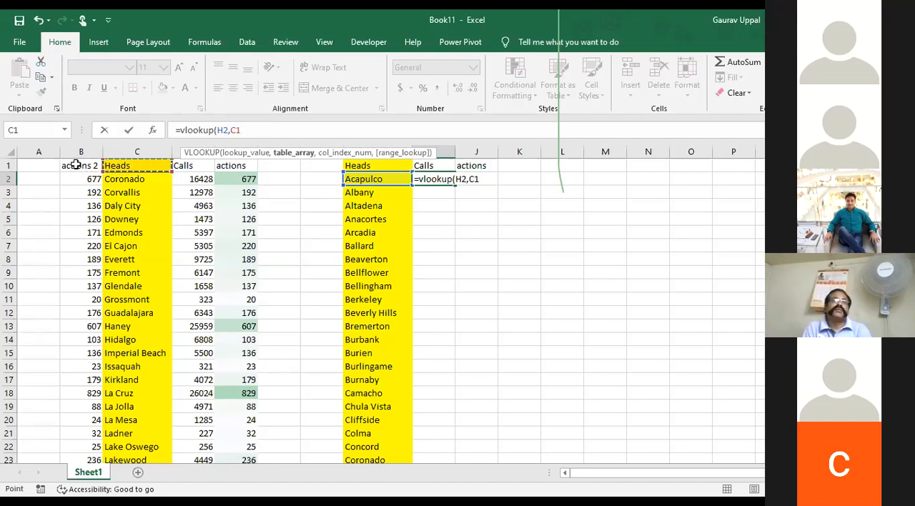
key("shift+Right")
key("shift+Right")
key("ctrl+shift+Down")
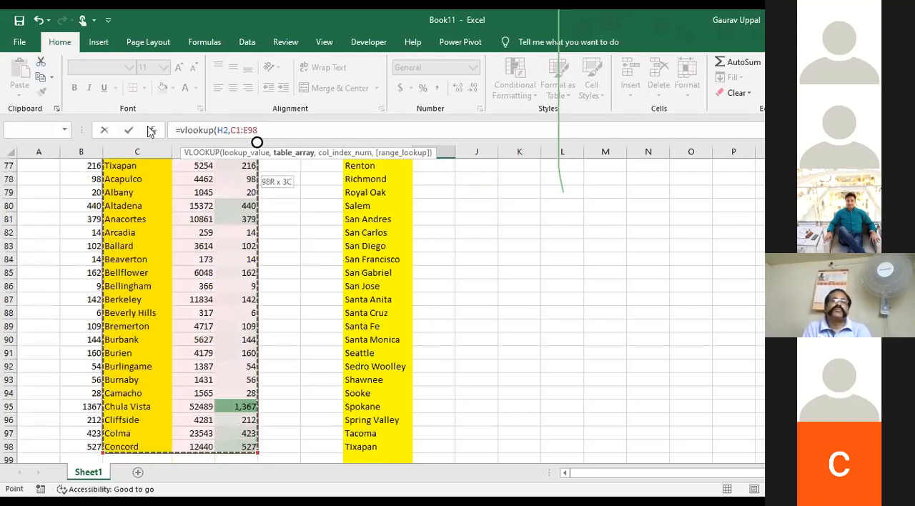
left_click(336, 130)
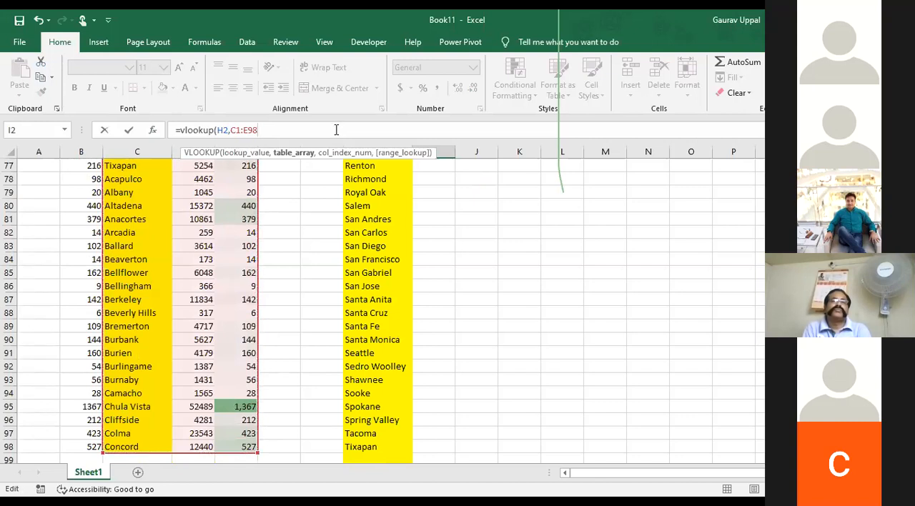
type(",")
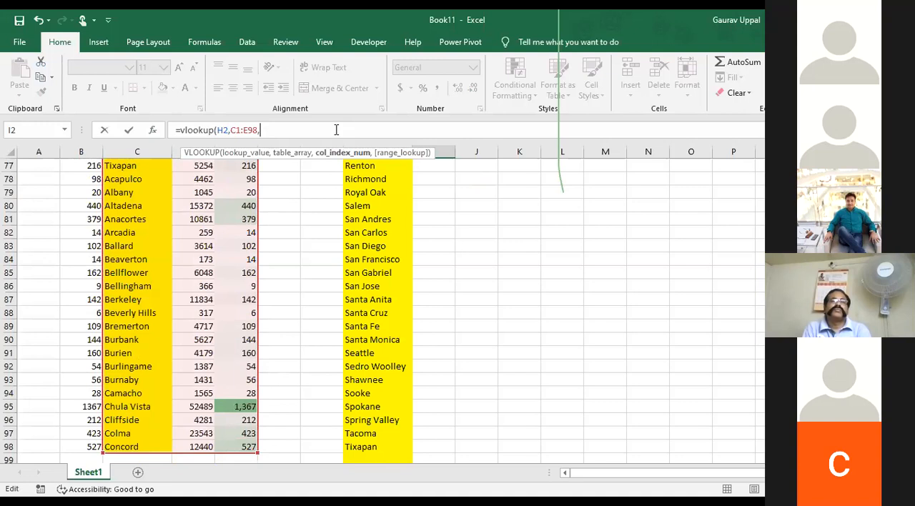
type("2")
Set the VLOOKUP column index to 2 and make the table array absolute as $C$1:$E$98
key("Left")
key("Left")
key("shift+Left")
key("shift+Left")
key("shift+Left")
key("shift+Left")
key("shift+Left")
key("shift+Left")
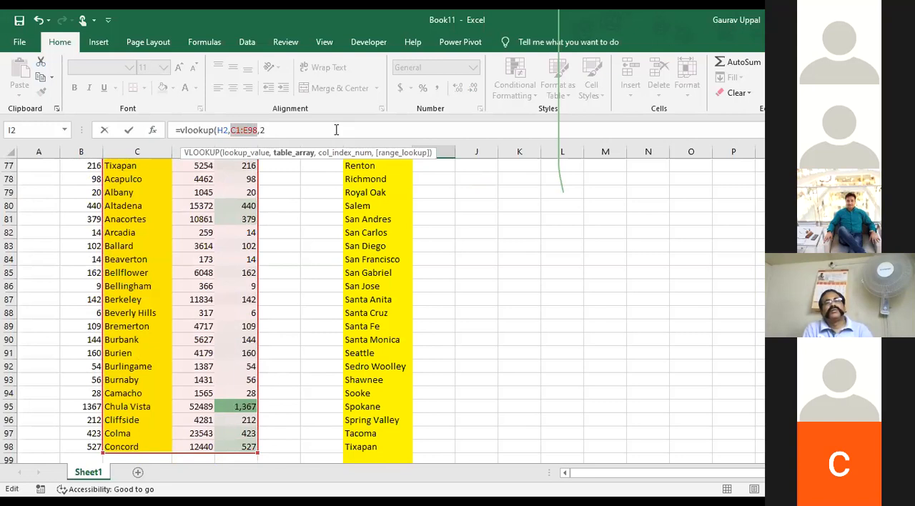
key("F4")
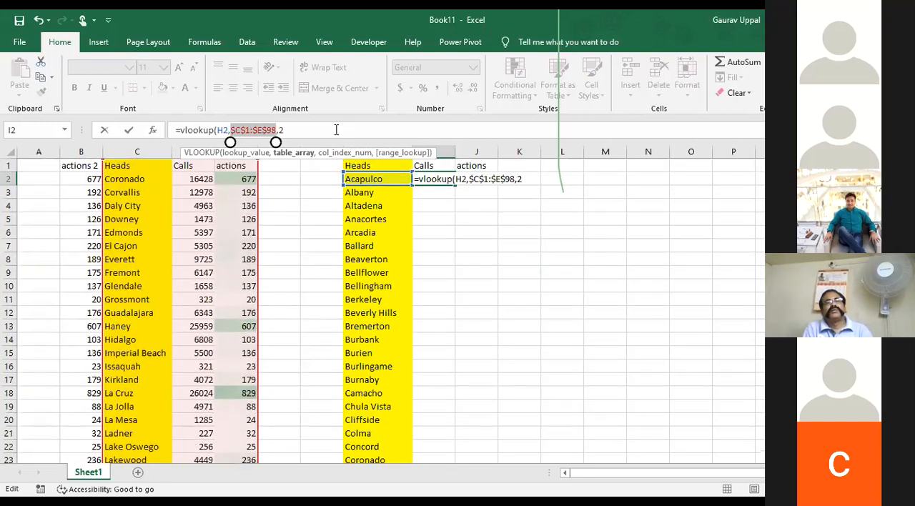
Finish the VLOOKUP formula in I2 with 0 as the range lookup for an exact match
key("End")
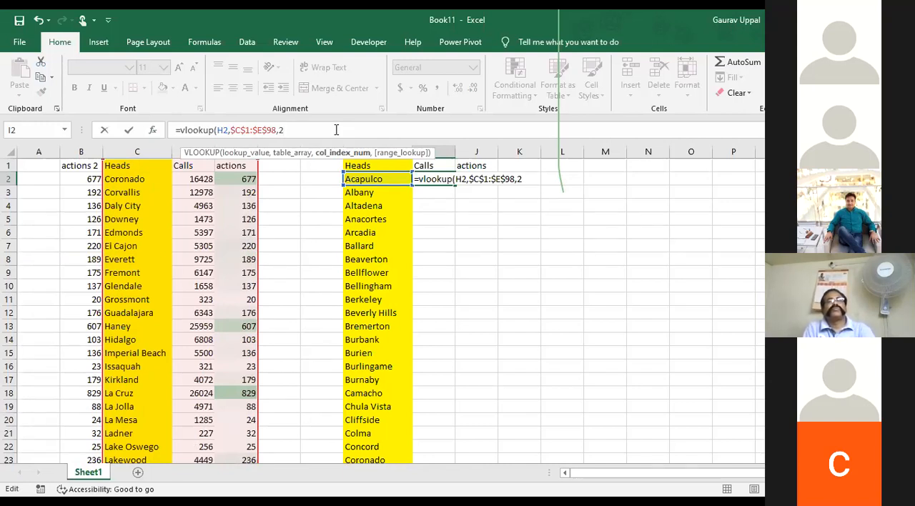
type(",")
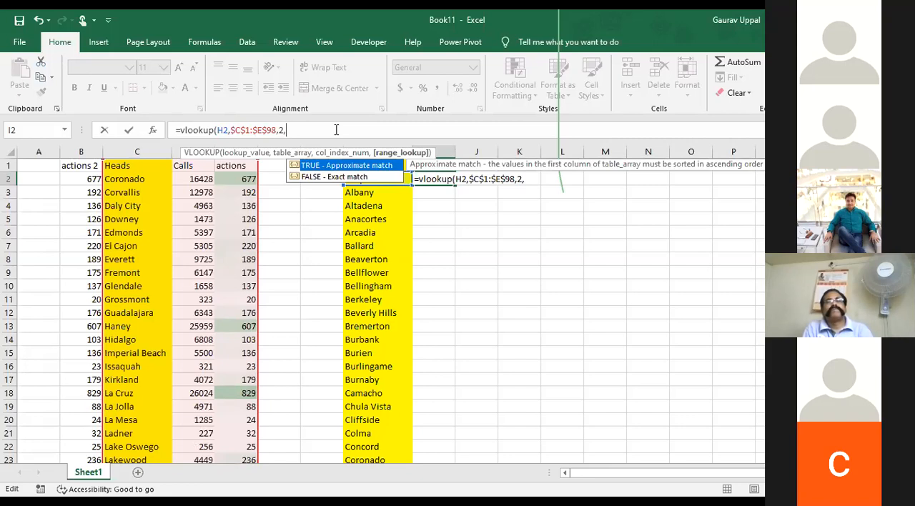
type("0")
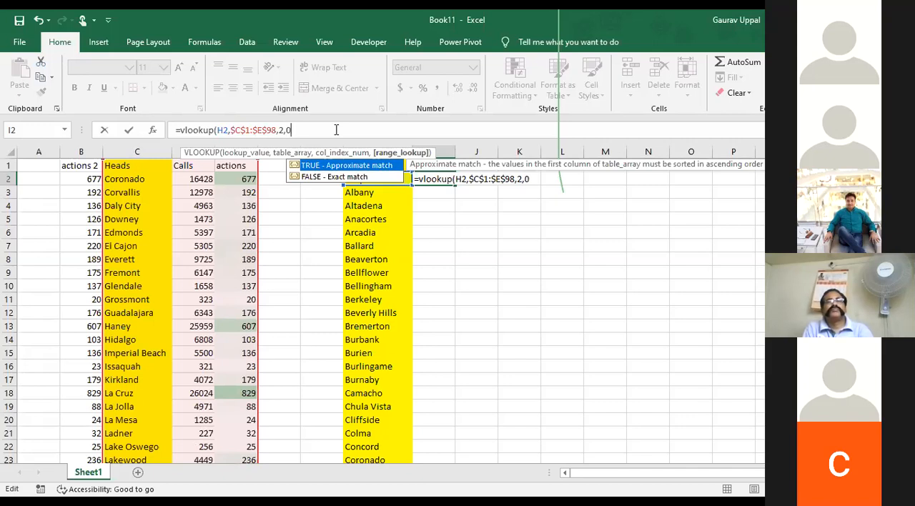
key("Return")
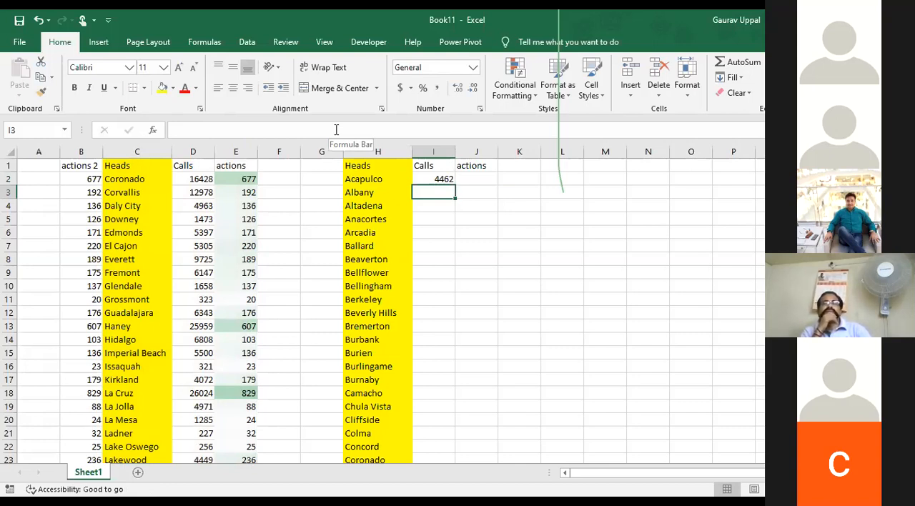
Fill the VLOOKUP formula from I2 down the second table's Calls column
left_click(427, 169)
left_click(441, 180)
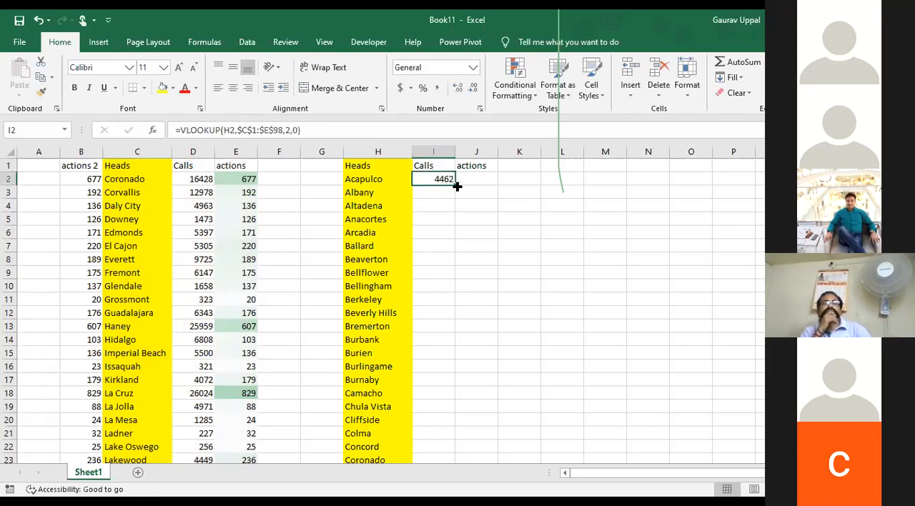
double_click(456, 185)
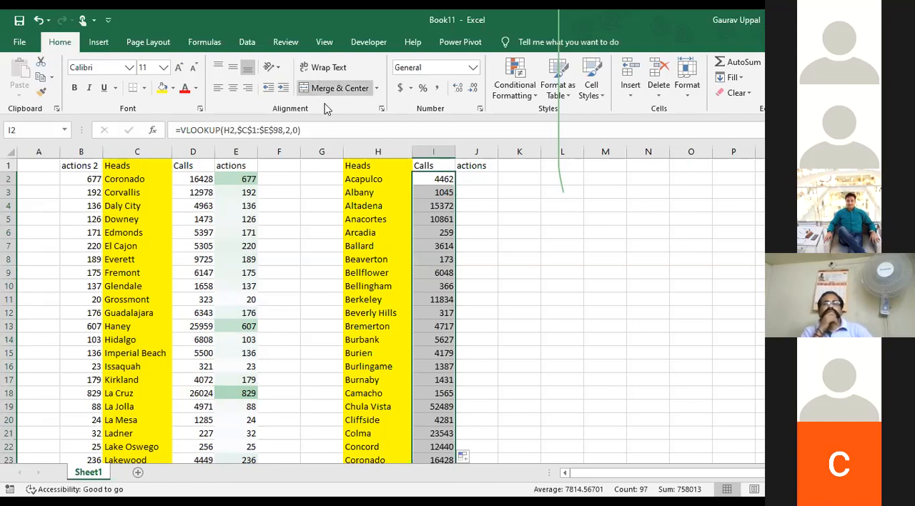
Copy the VLOOKUP formula text from I2 and enter it unchanged in J2 under actions
left_click(309, 130)
left_click_drag(309, 130, 118, 120)
key("ctrl+c")
key("Escape")
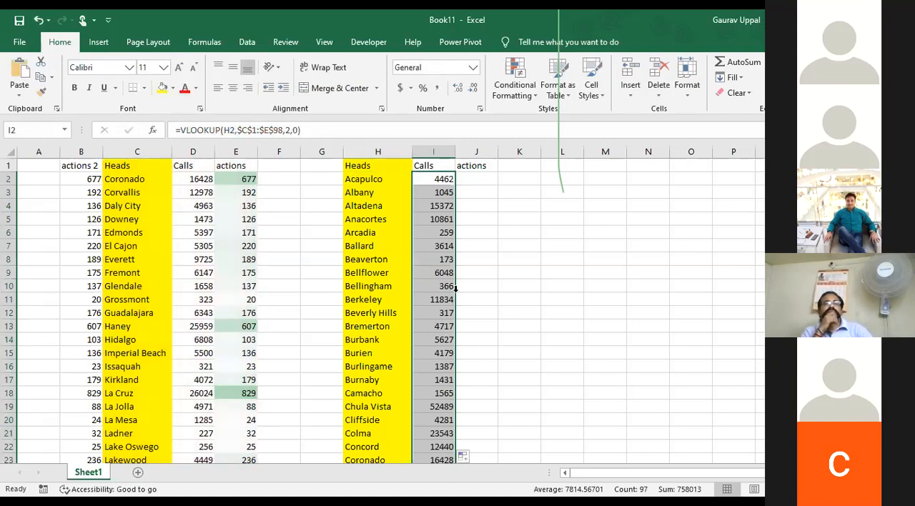
key("alt+Tab")
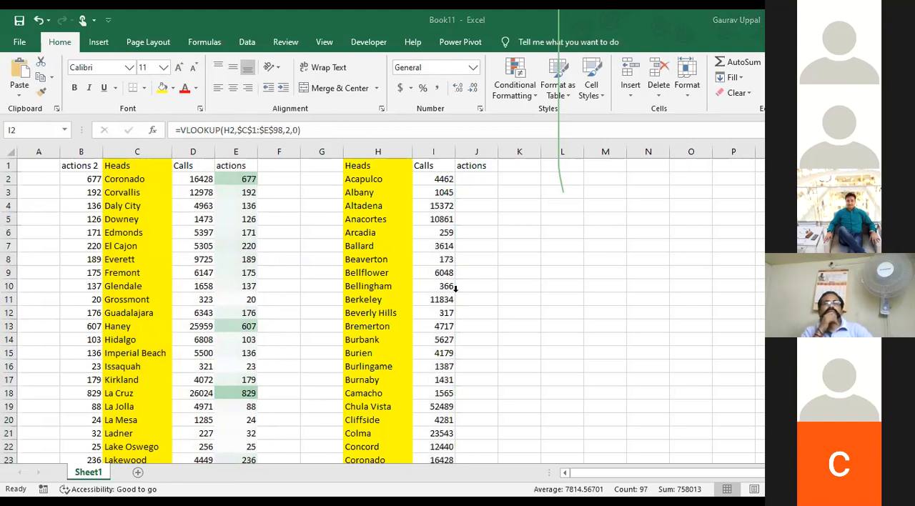
key("alt+Tab")
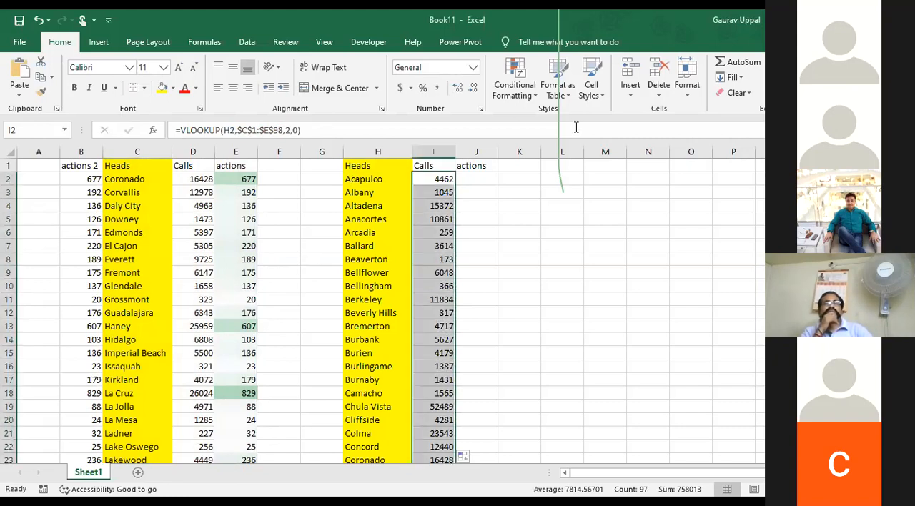
left_click(476, 179)
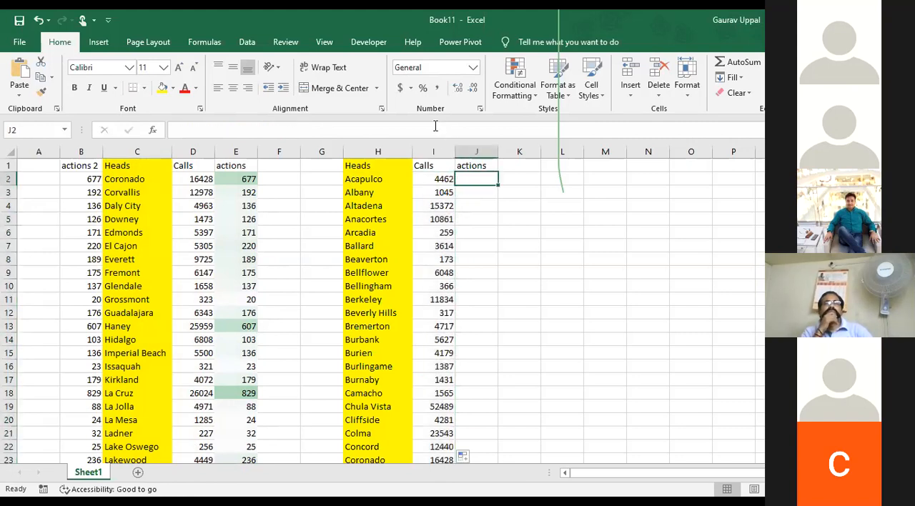
left_click(434, 126)
key("ctrl+v")
key("Return")
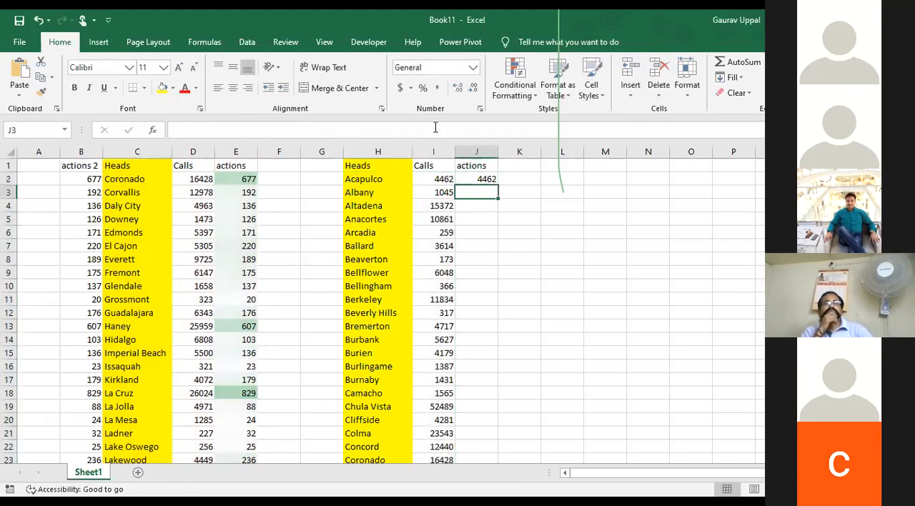
Change the column index of the VLOOKUP formula in J2 to 3
left_click(435, 127)
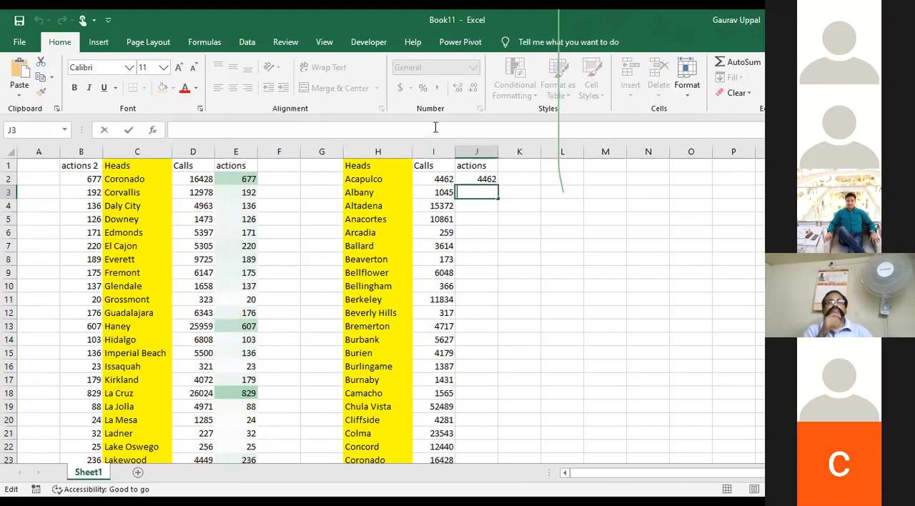
key("F2")
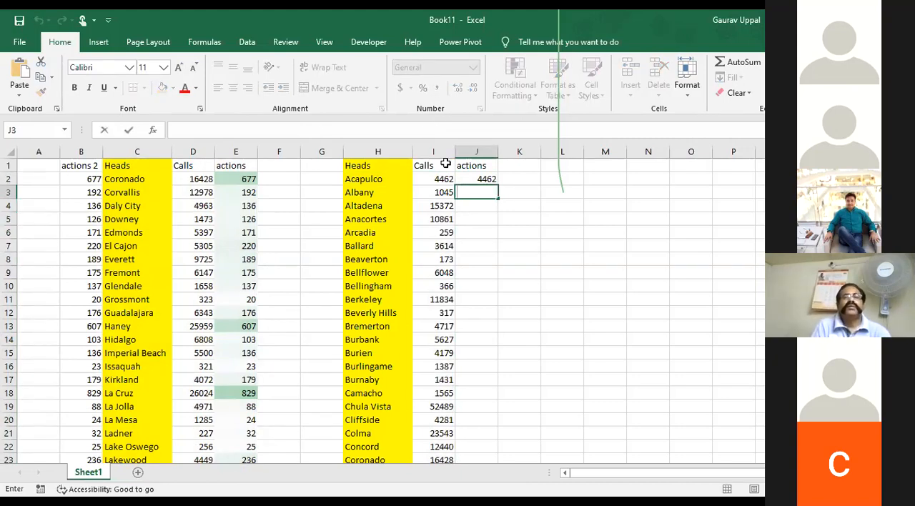
left_click(477, 179)
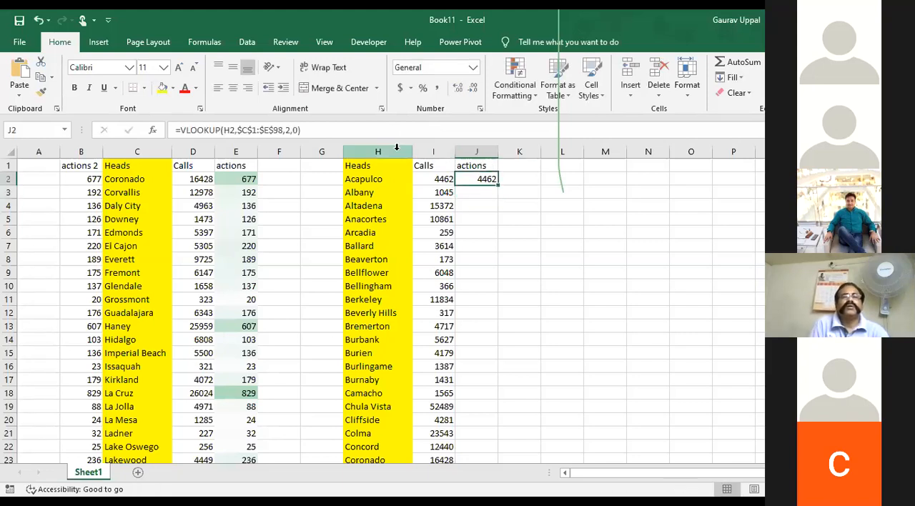
left_click(289, 130)
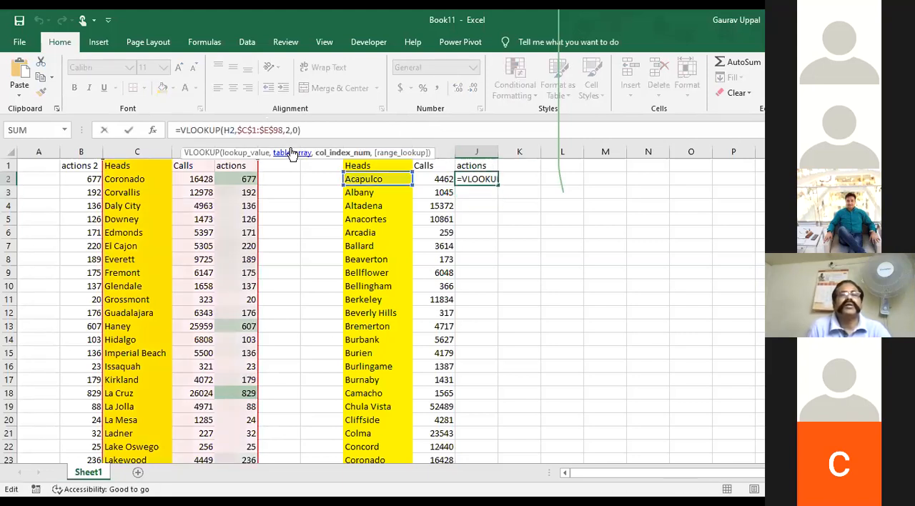
key("BackSpace")
type("3\\")
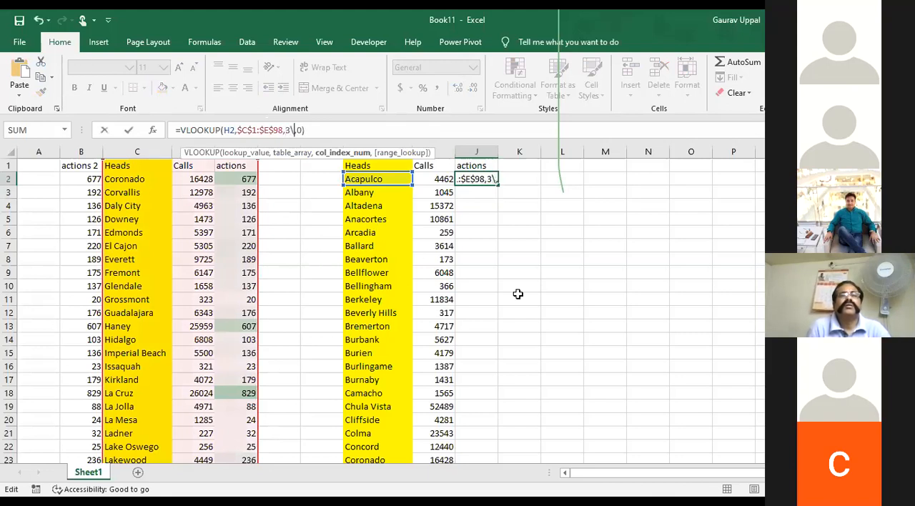
key("BackSpace")
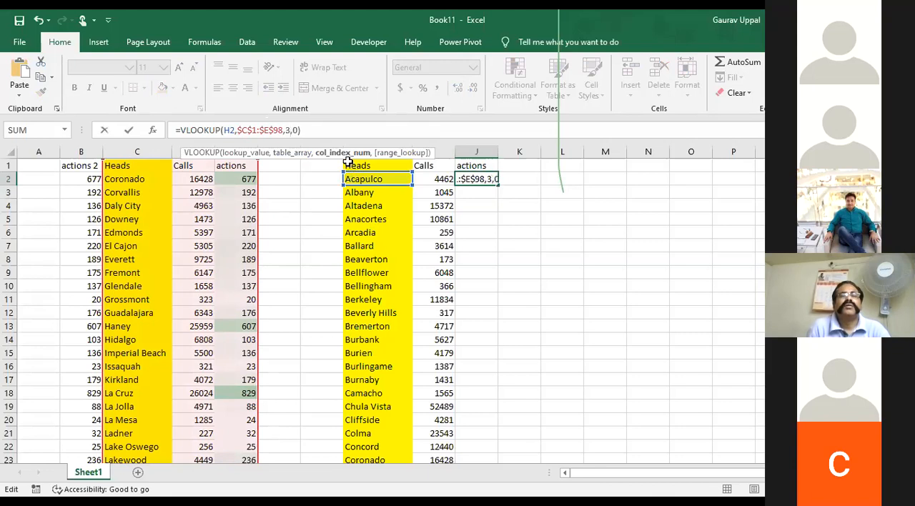
key("ctrl+Return")
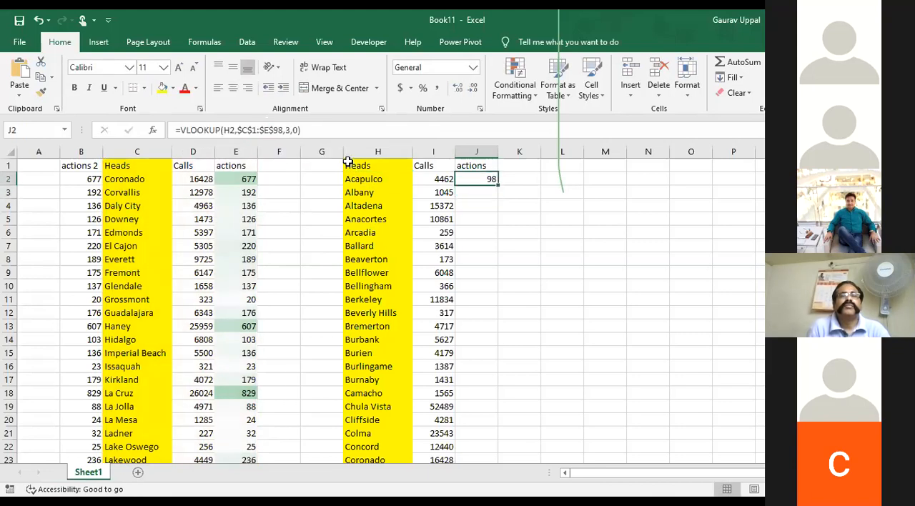
Fill the J2 formula down the second table's actions column and inspect the references of the formula in J5
double_click(498, 185)
left_click(478, 219)
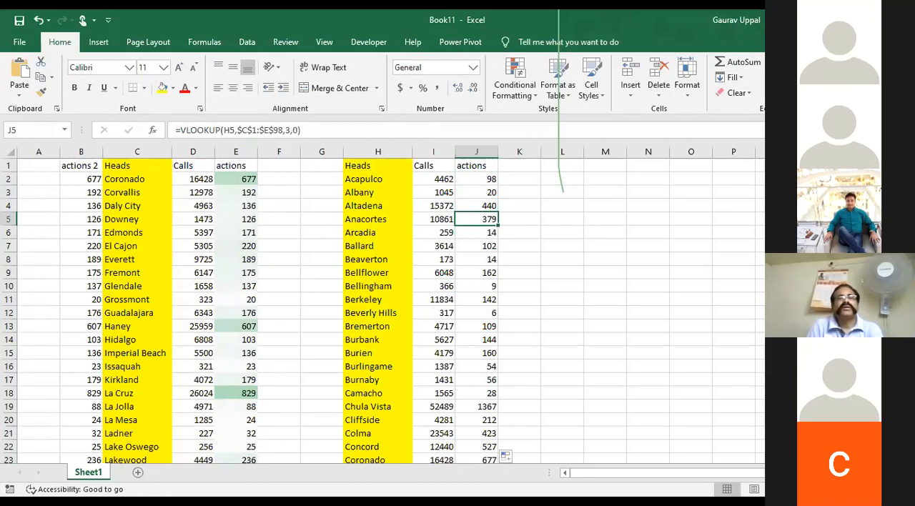
key("alt+Tab")
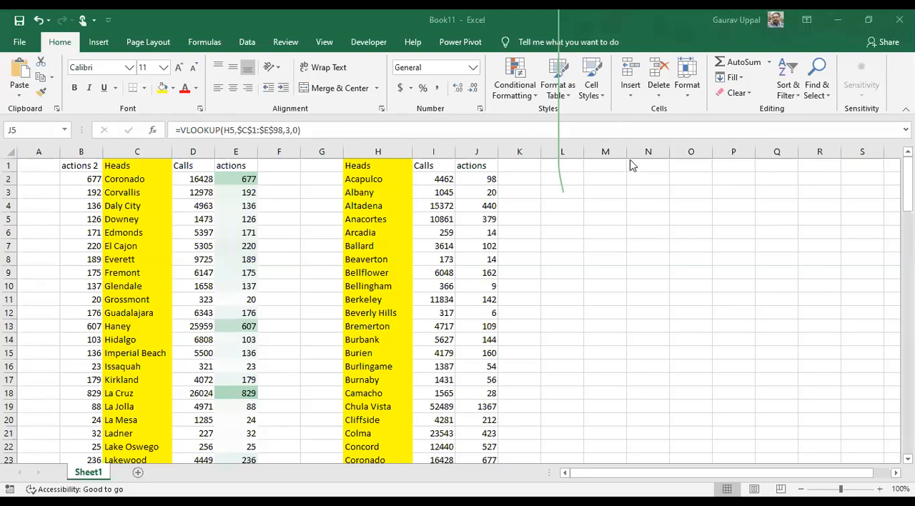
key("F2")
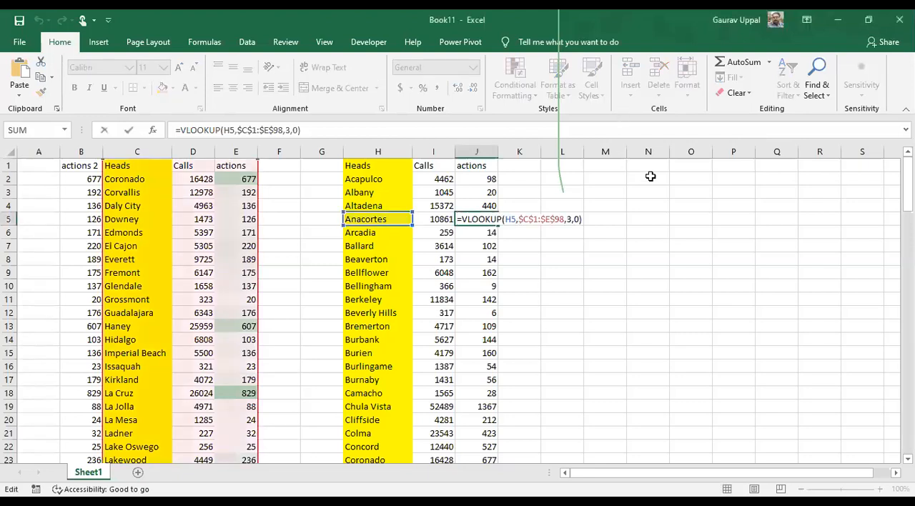
key("Escape")
Enter the heading "Index Match" in cell N1
left_click(649, 169)
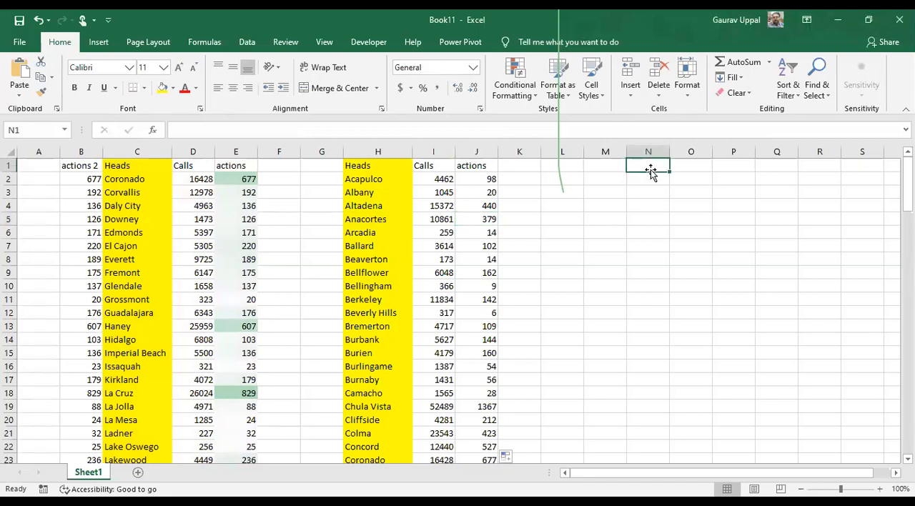
type("Index Match")
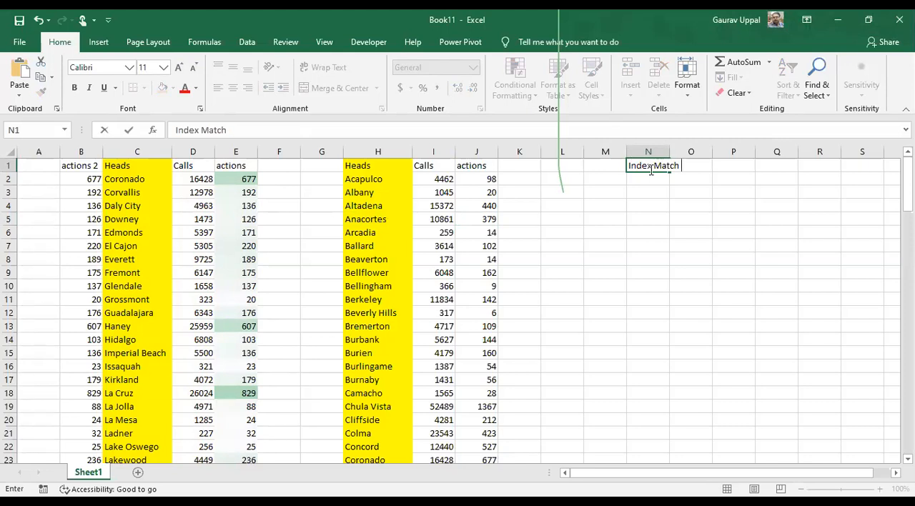
key("Left")
key("Left")
key("Left")
key("Left")
key("Left")
key("Left")
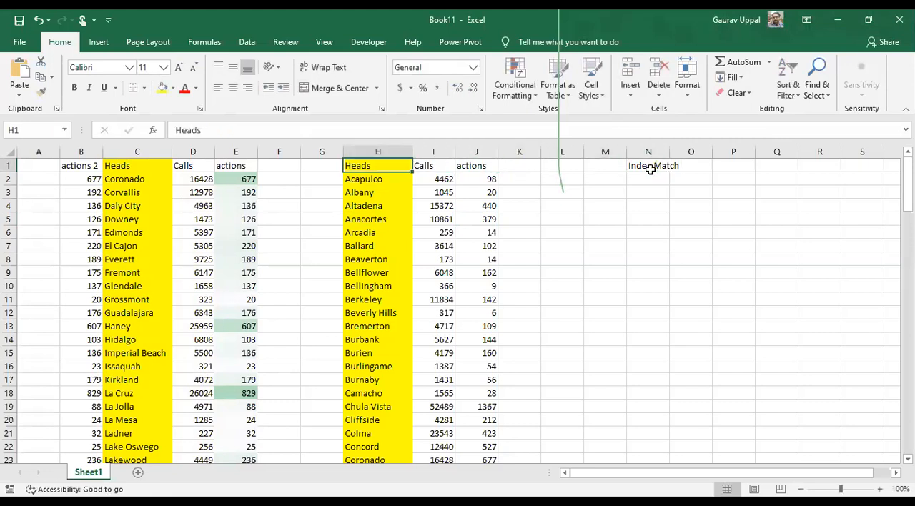
key("shift+Right")
key("shift+Right")
key("ctrl+c")
key("Right")
key("Right")
key("Right")
key("Right")
key("Right")
key("Right")
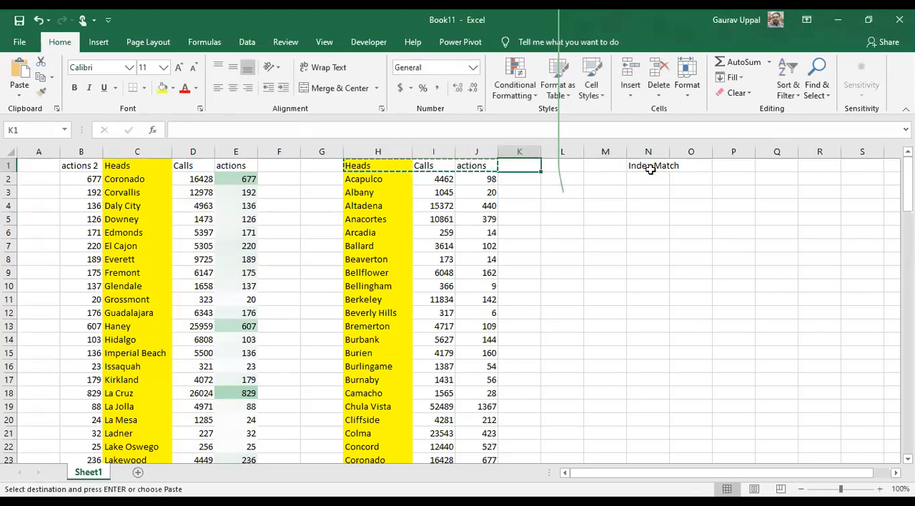
Delete the two empty columns F and G between the first and second tables
key("Left")
key("Left")
key("Left")
key("Left")
key("Left")
key("Left")
key("Left")
key("Left")
key("Left")
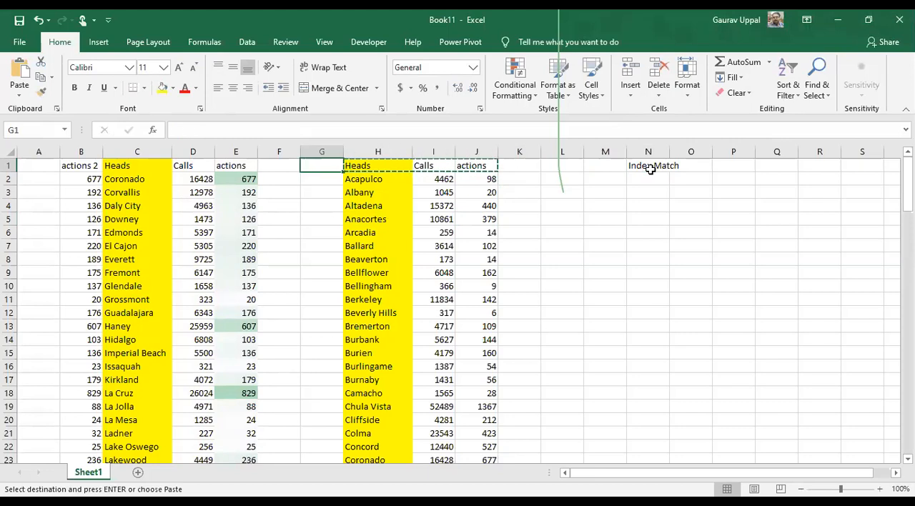
key("Right")
key("ctrl+space")
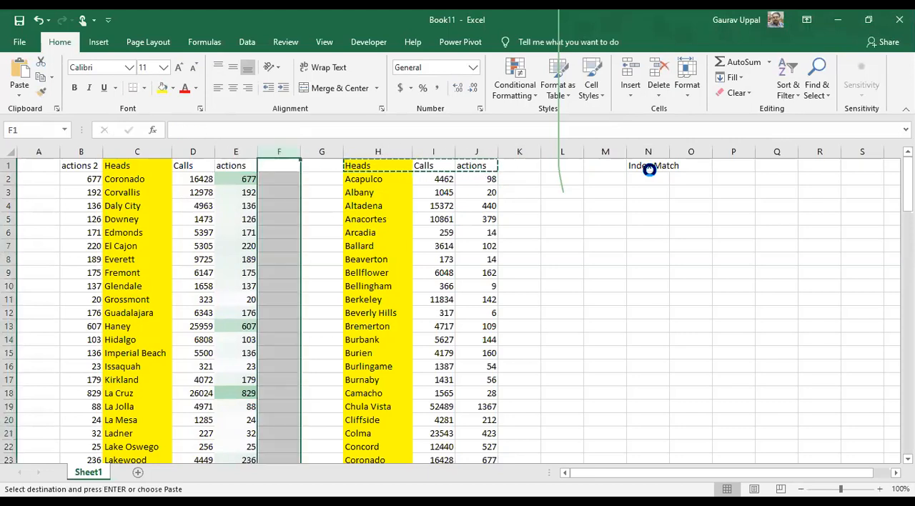
key("ctrl+minus")
key("ctrl+minus")
Delete one empty column between the second table and the Index Match heading
key("Right")
key("Right")
key("Right")
key("Right")
key("Right")
key("Right")
key("Right")
key("Left")
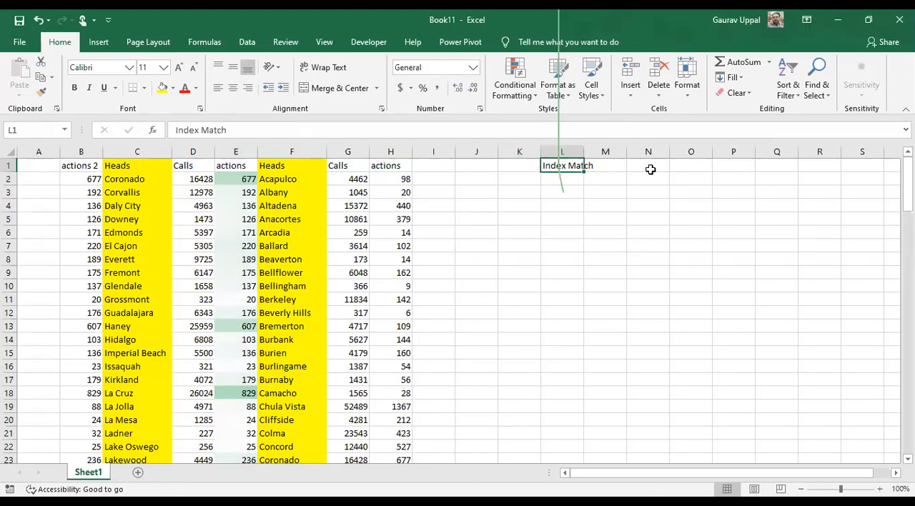
key("Left")
key("Left")
key("Left")
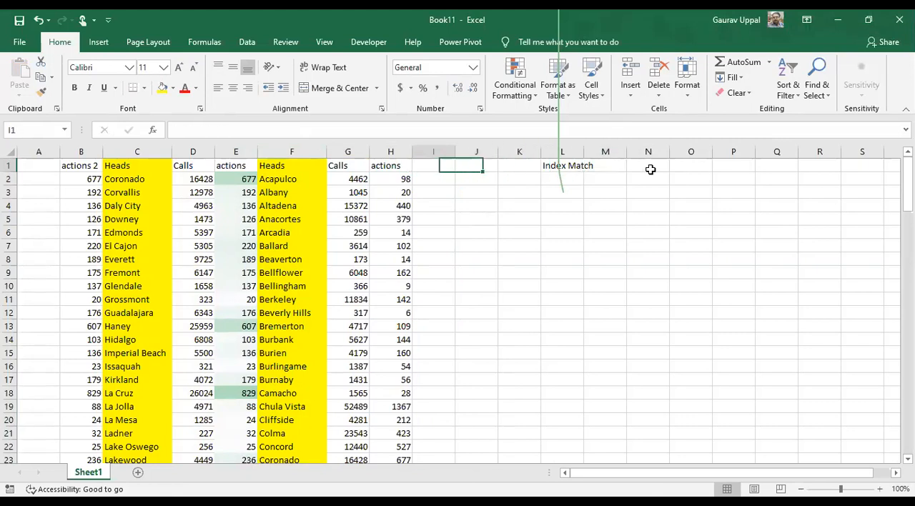
key("ctrl+space")
key("ctrl+minus")
Copy the second table's headings Heads, Calls and actions from F1:H1 and paste them at K3 below Index Match
key("Right")
key("Right")
key("Right")
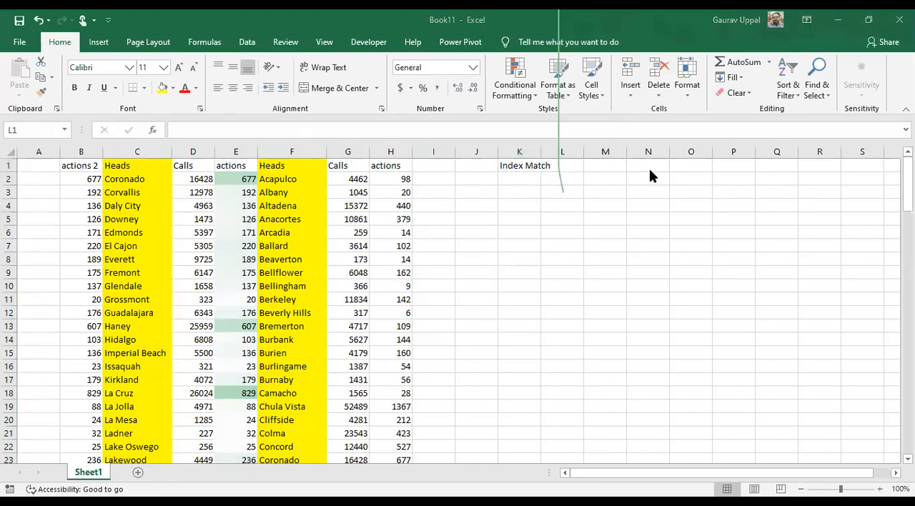
key("Left")
key("Down")
key("Left")
key("Left")
key("Left")
key("Left")
key("Left")
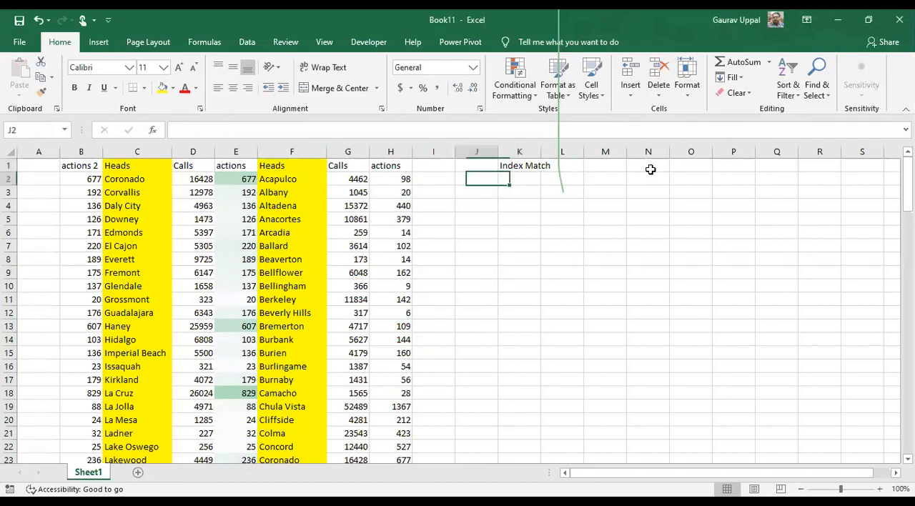
key("Up")
key("shift+Right")
key("shift+Right")
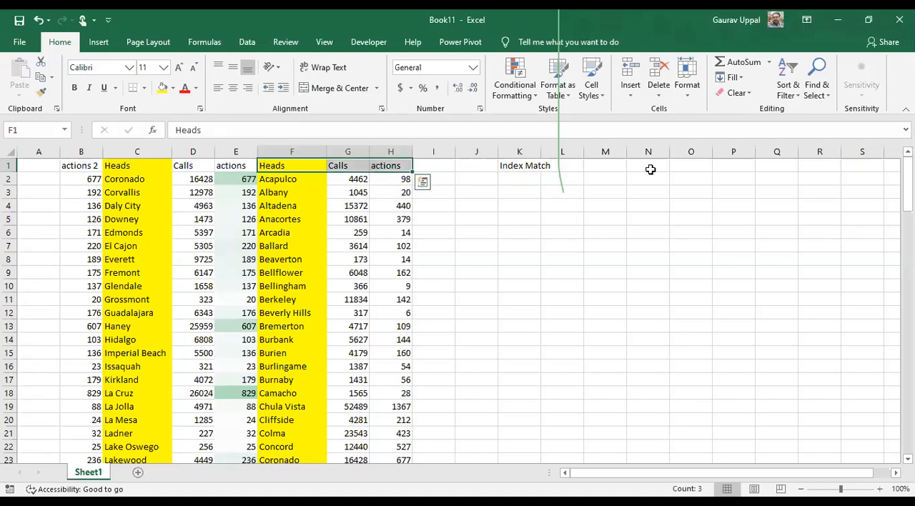
key("ctrl+c")
key("Tab")
key("Tab")
key("Right")
key("Right")
key("Right")
key("Right")
key("Right")
key("Down")
key("Left")
key("Left")
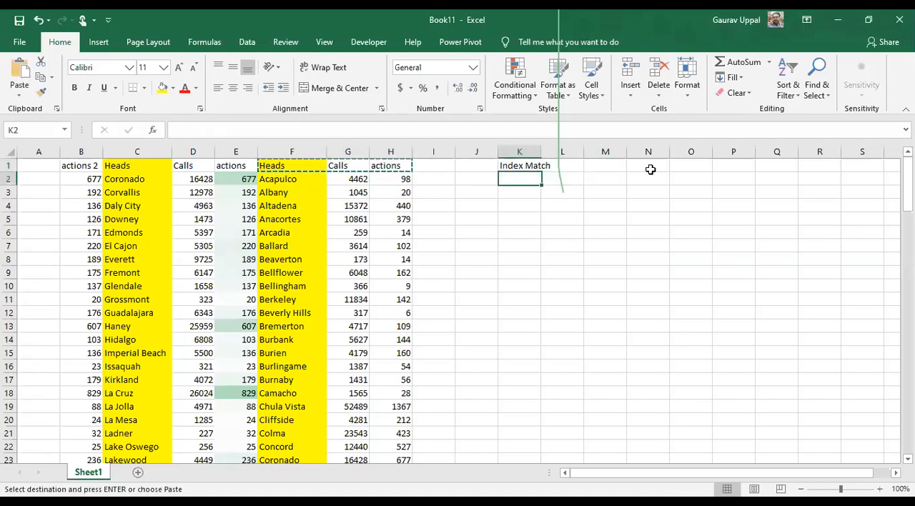
key("Down")
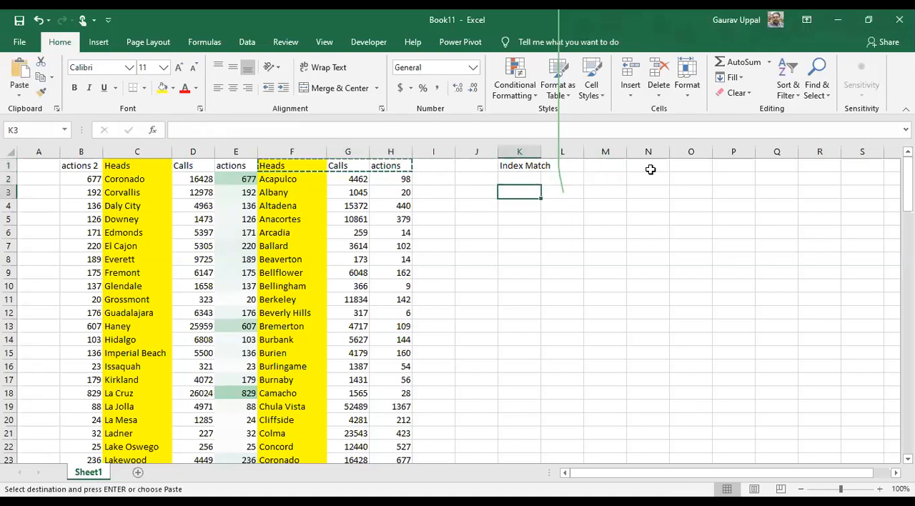
key("ctrl+v")
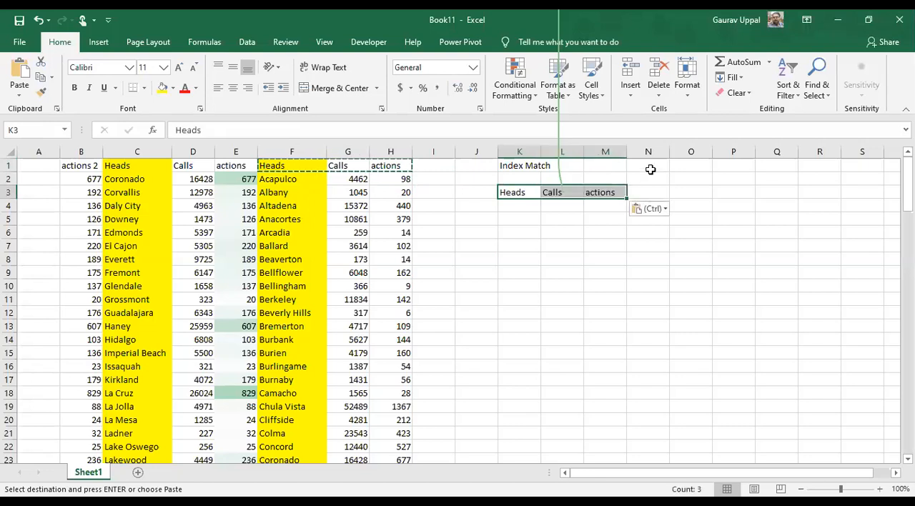
Start an INDEX formula in K4 with the first table's range B1:E98 as its array, locked as $B$1:$E$98
key("Down")
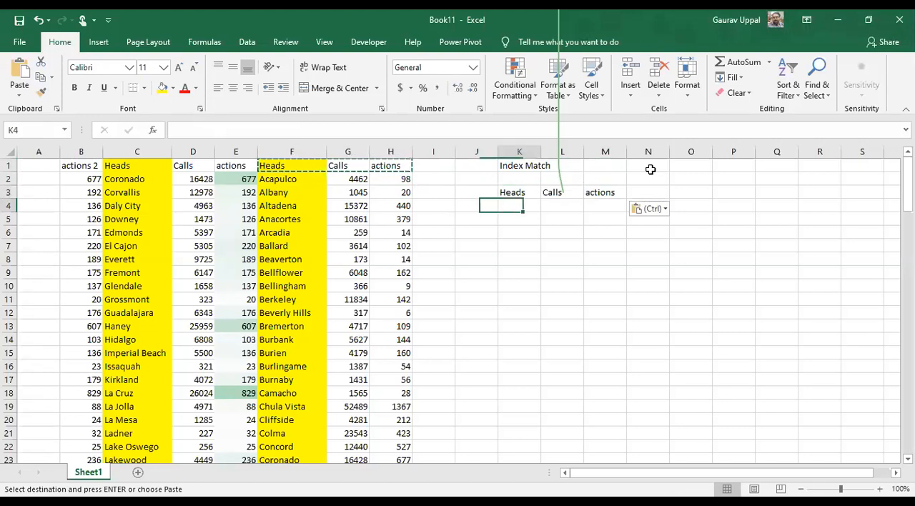
type("=")
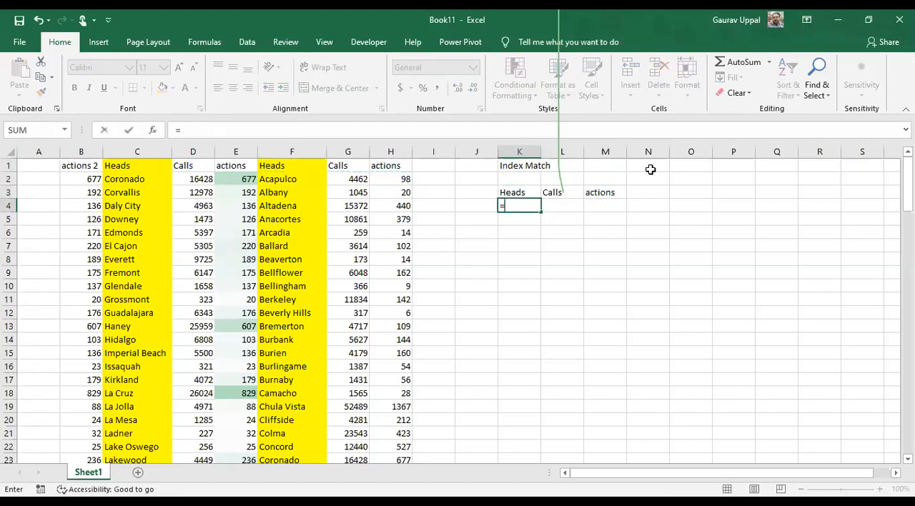
type("index")
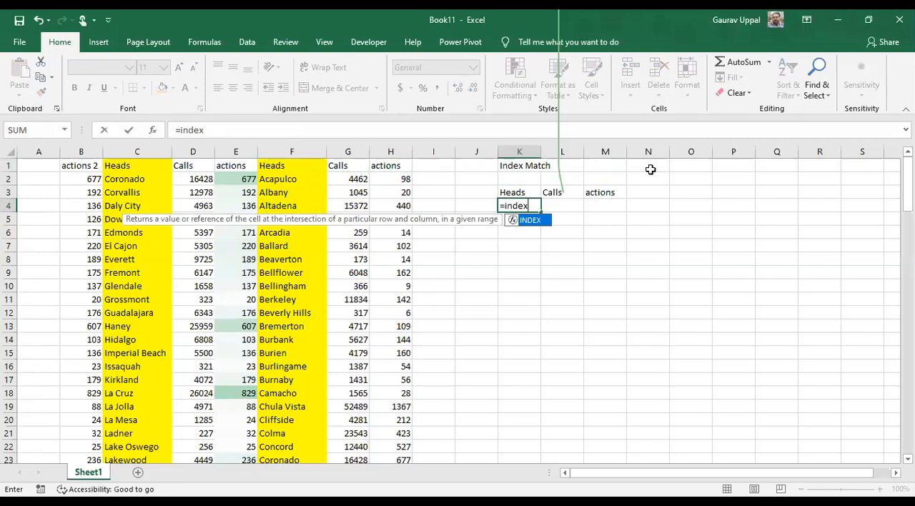
type("(")
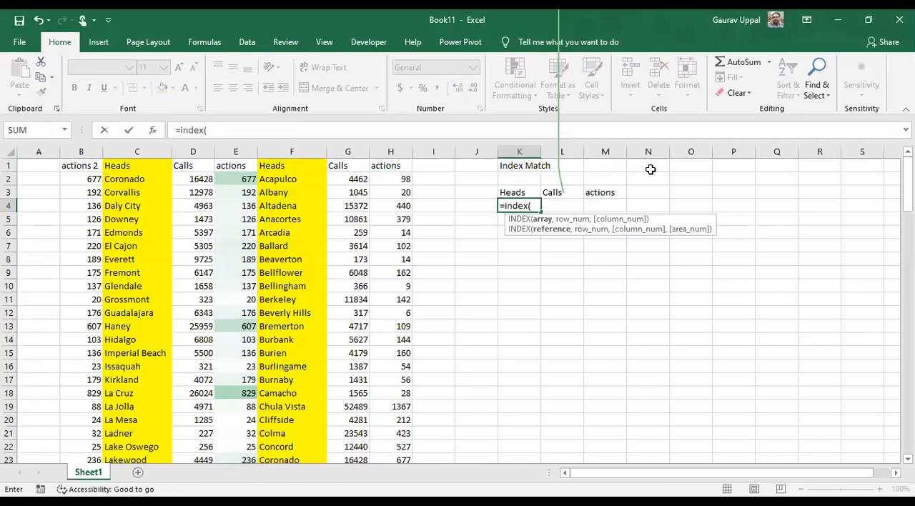
left_click(77, 164)
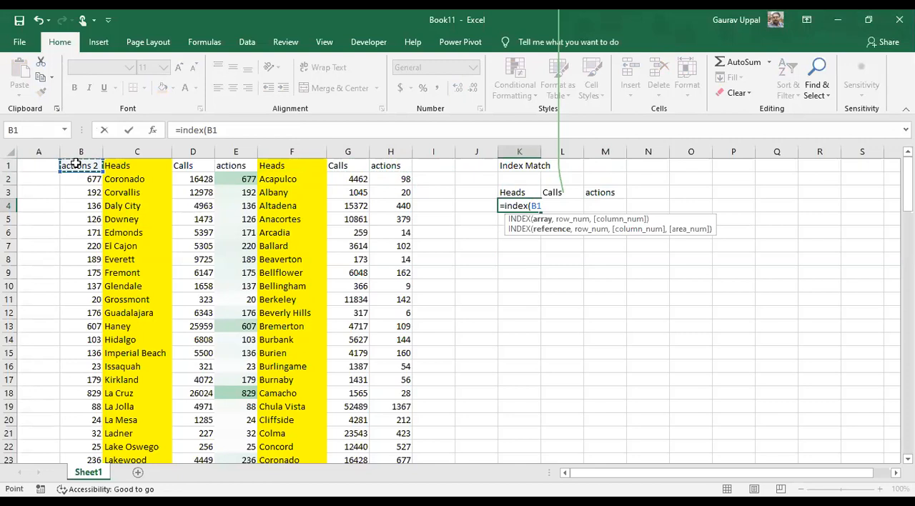
key("shift+Right")
key("shift+Right")
key("shift+Right")
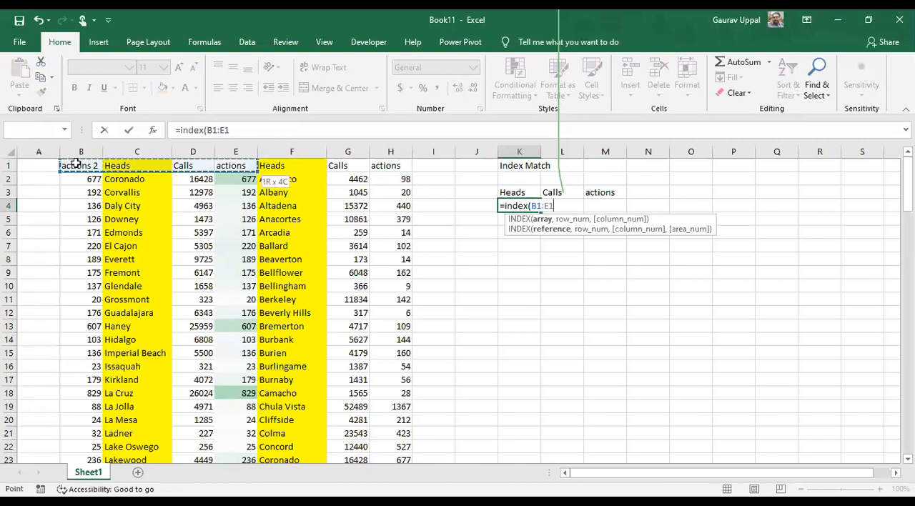
key("ctrl+shift+Down")
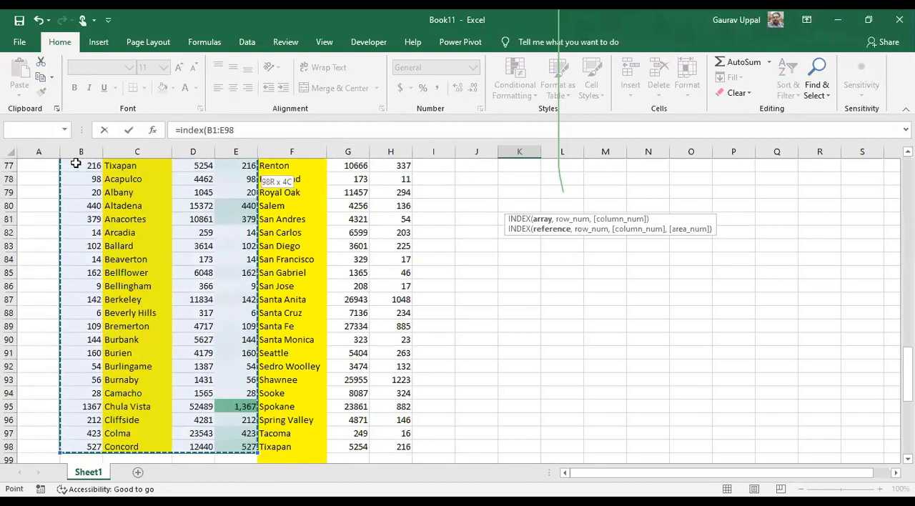
left_click_drag(246, 127, 208, 132)
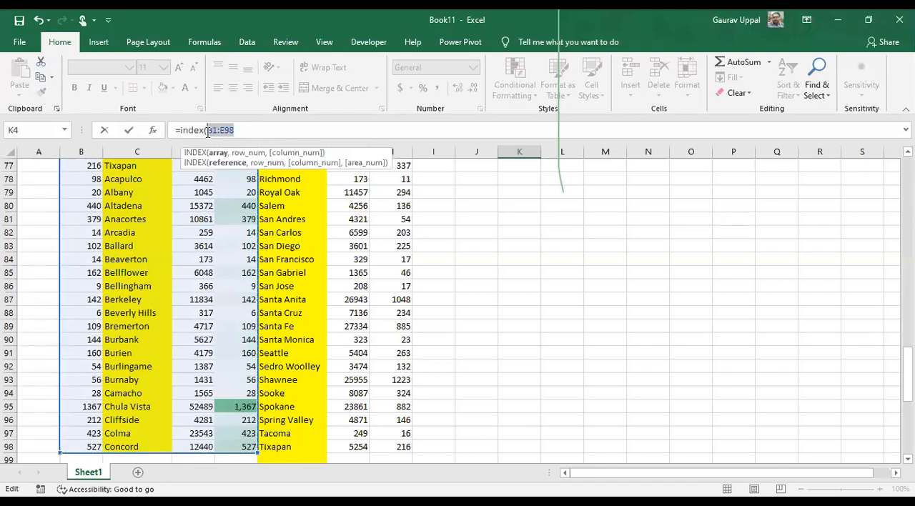
key("F4")
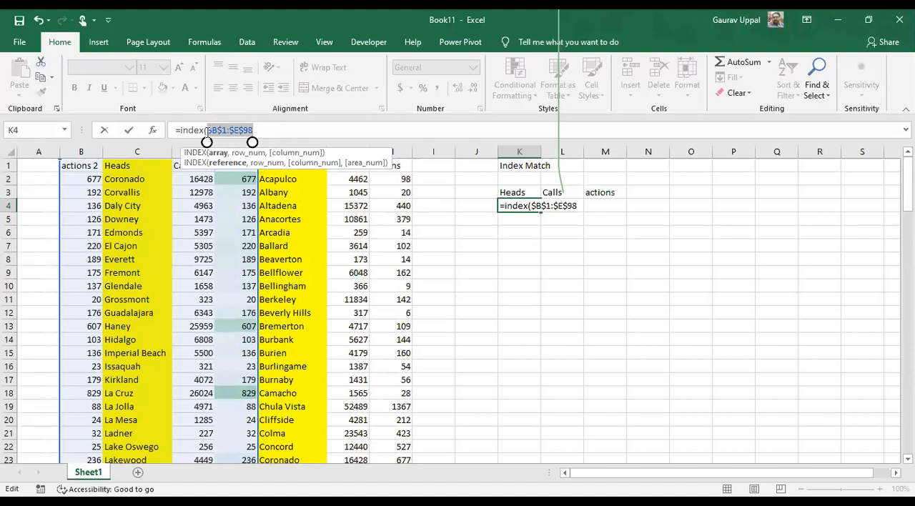
Complete the INDEX formula in K4 with row number 2 and column number 1
left_click(288, 131)
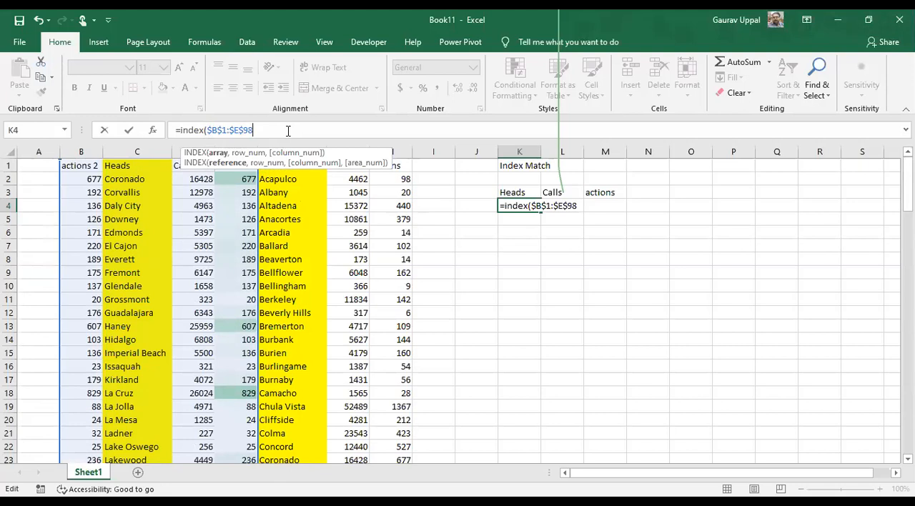
type(",2")
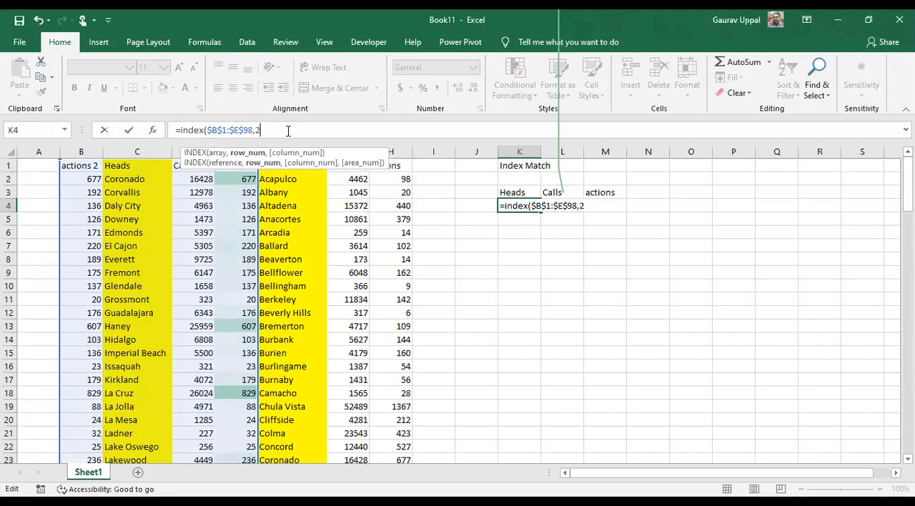
type(",1")
key("Return")
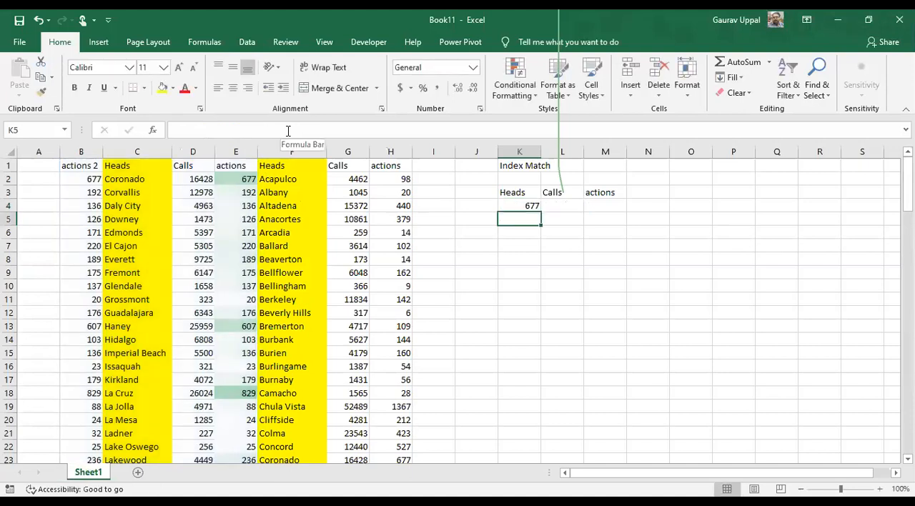
key("Up")
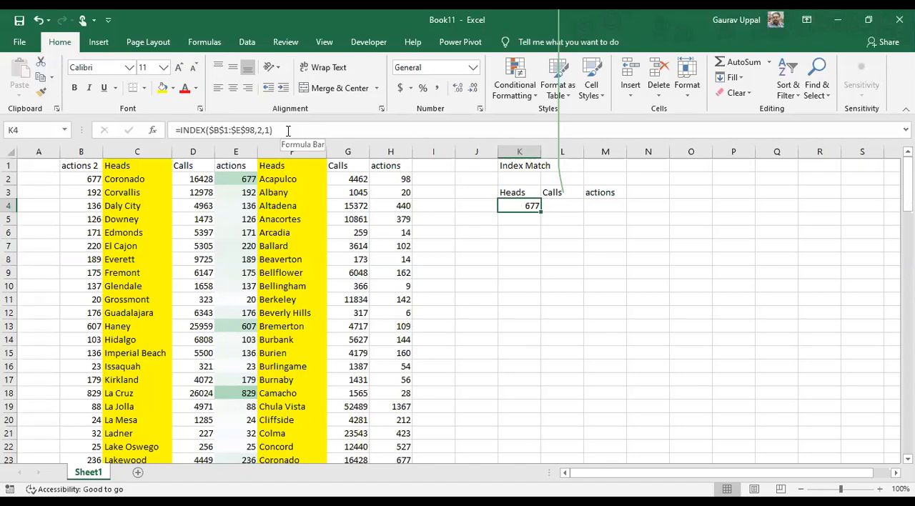
Compare the INDEX result in K4 with the cell at row 2, column 1 of the source range
key("Left")
key("Left")
key("Left")
key("Left")
key("Left")
key("Left")
key("Left")
key("Up")
key("Left")
key("Left")
key("Right")
key("Up")
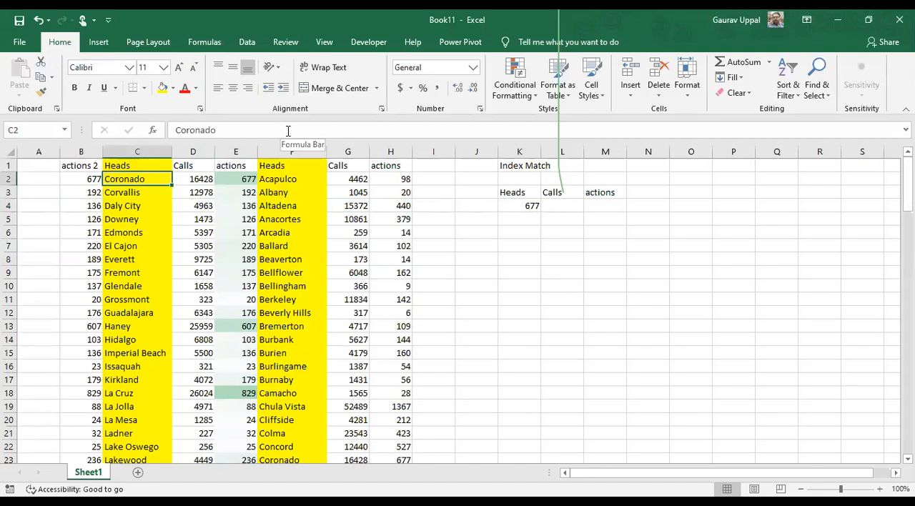
key("Left")
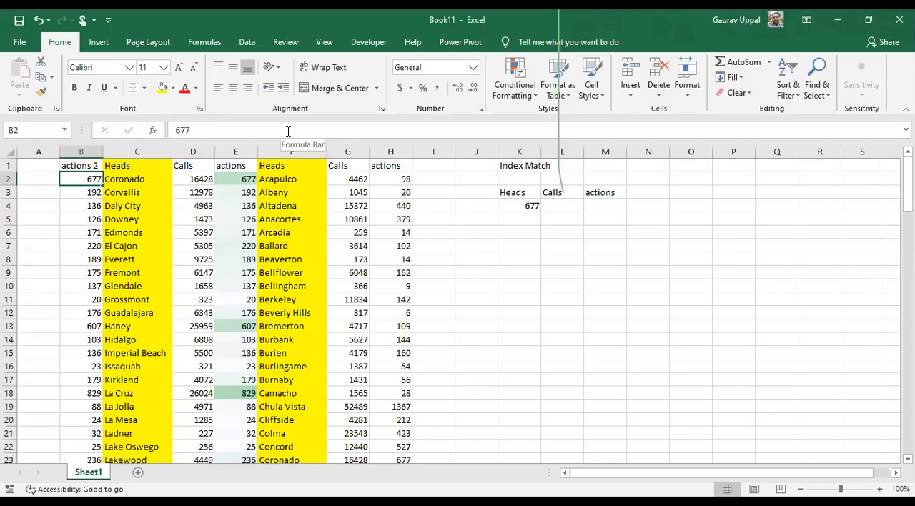
key("Right")
key("ctrl+Right")
key("Right")
key("Right")
key("Down")
key("Right")
key("Down")
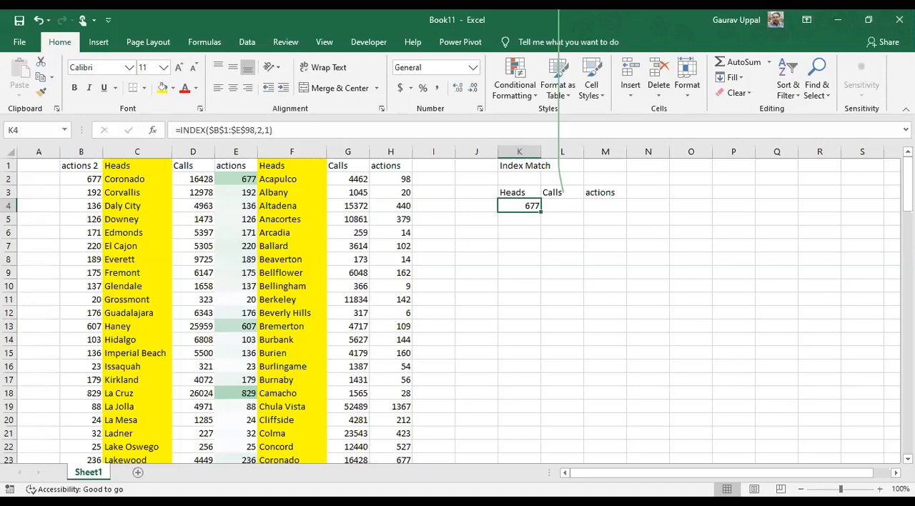
Clear K4 under the Heads heading of the Index Match area and start a new INDEX formula there
left_click(441, 479)
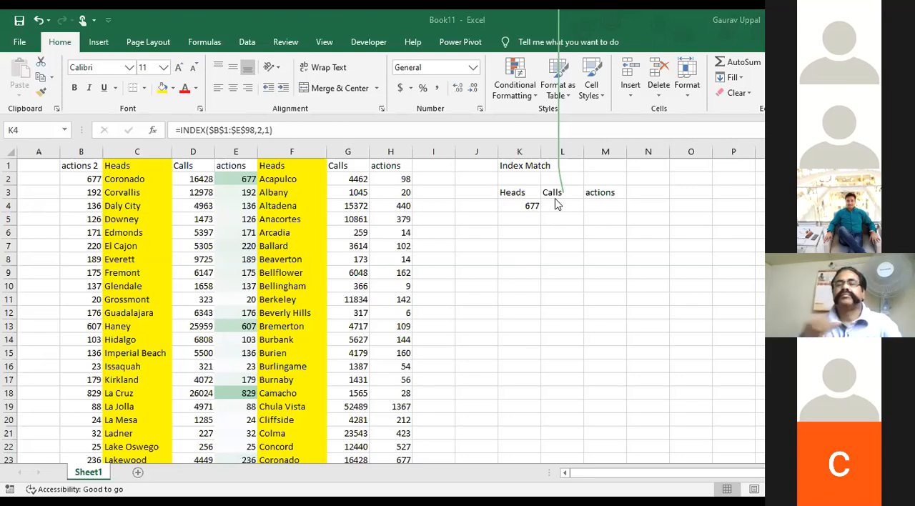
left_click(511, 209)
key("Delete")
type("=")
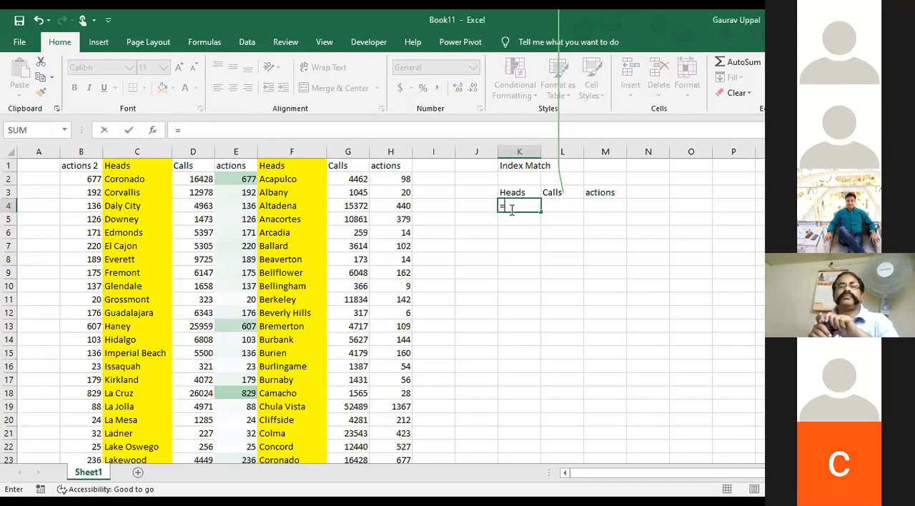
type("ins")
key("BackSpace")
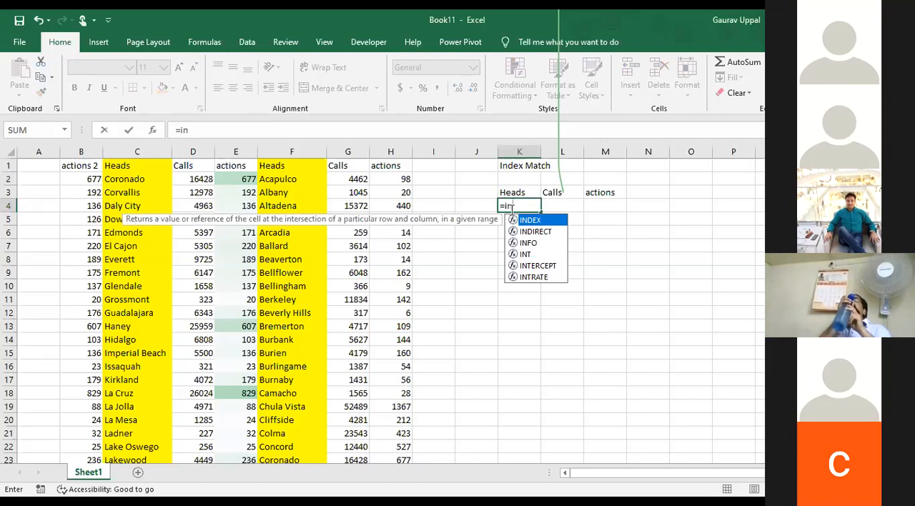
type("dex")
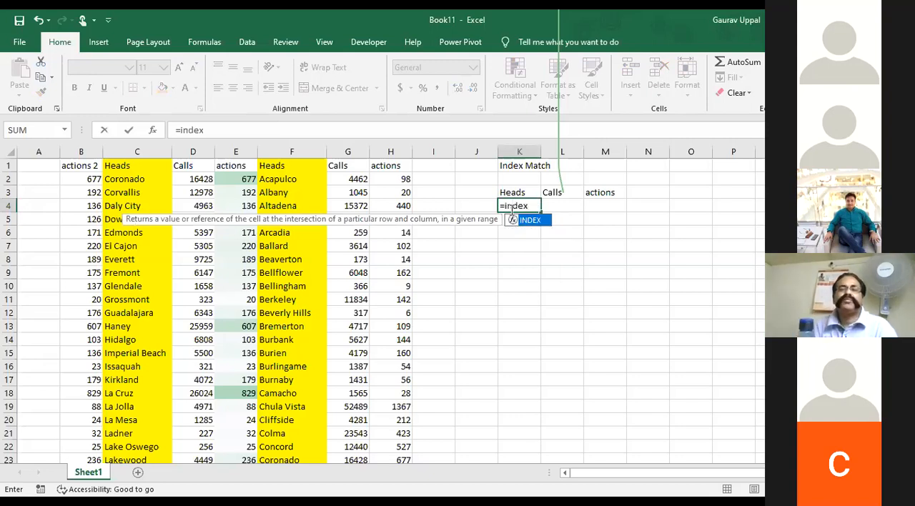
type("(")
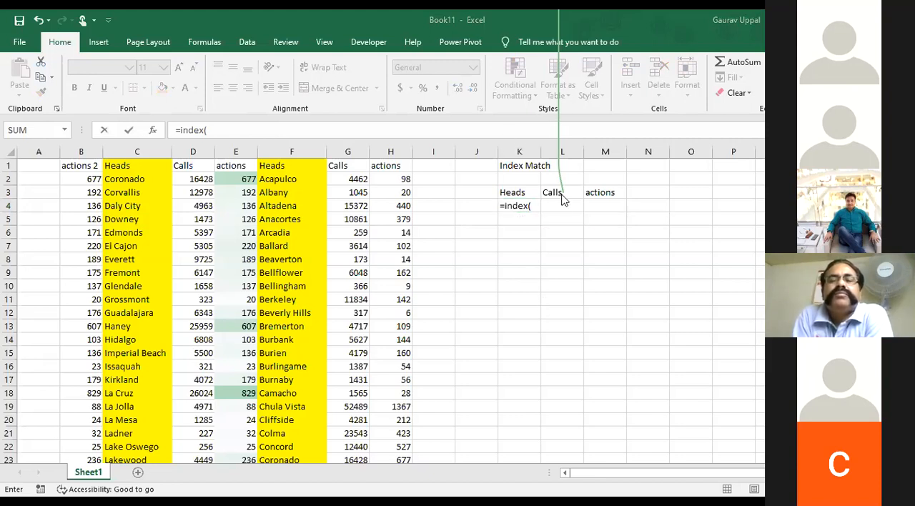
left_click(325, 130)
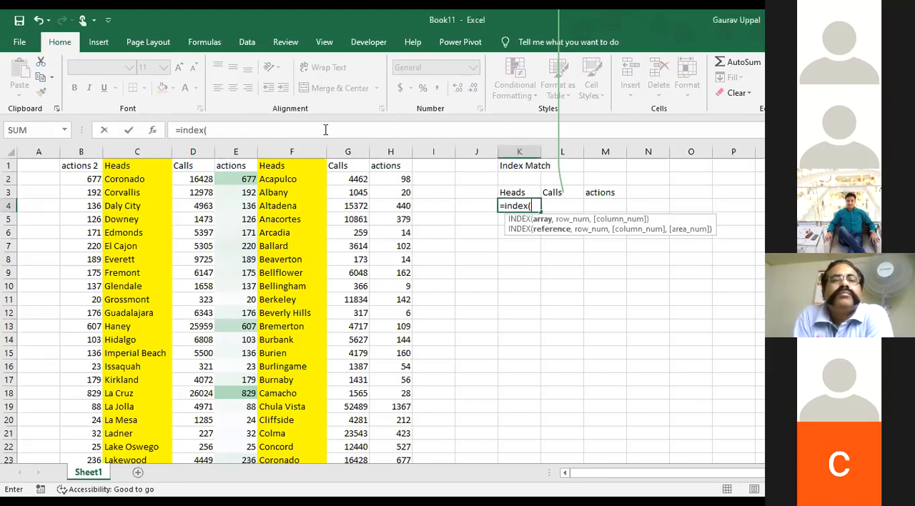
left_click(326, 130)
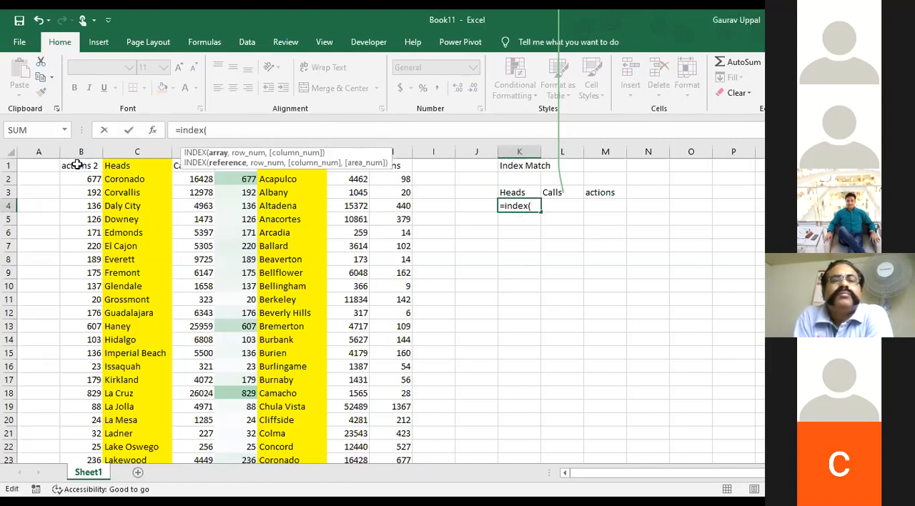
Set the first table's range B1:E98 as the INDEX array in K4 and lock it as $B$1:$E$98
left_click(77, 165)
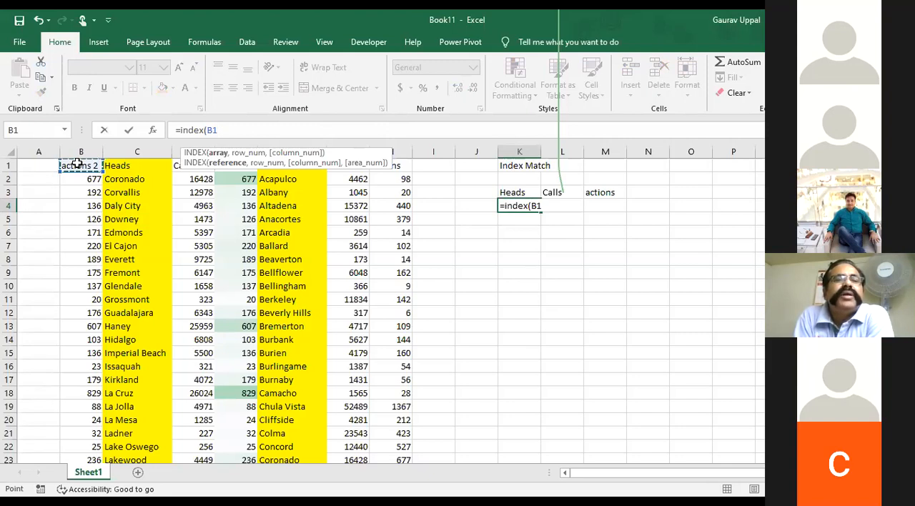
key("ctrl+shift+Right")
key("ctrl+shift+Down")
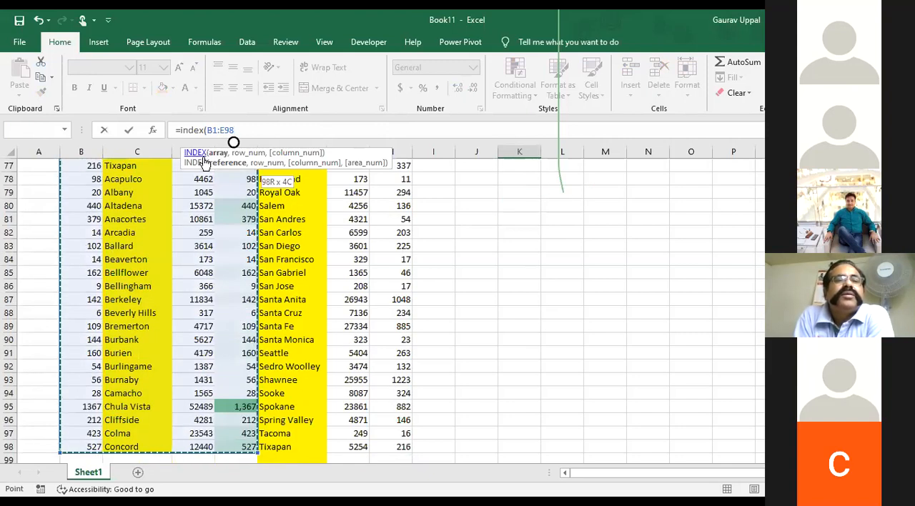
left_click(248, 130)
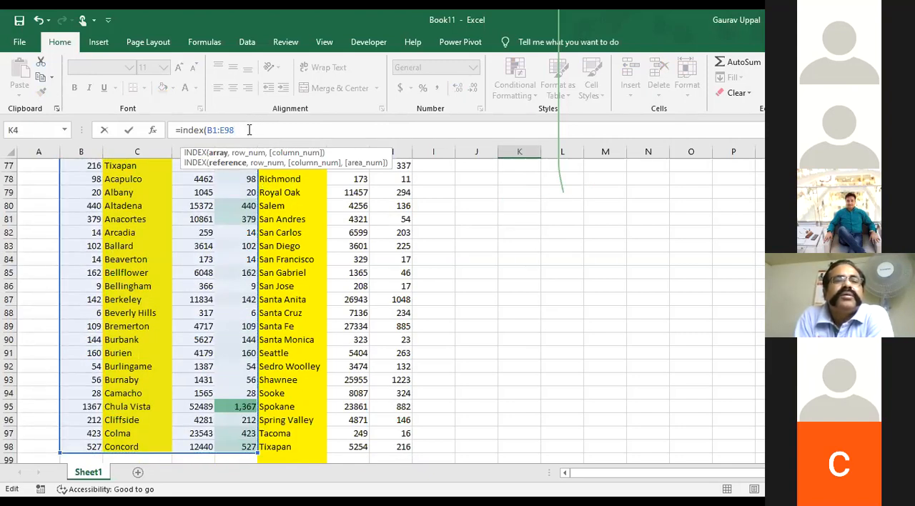
left_click_drag(246, 129, 206, 130)
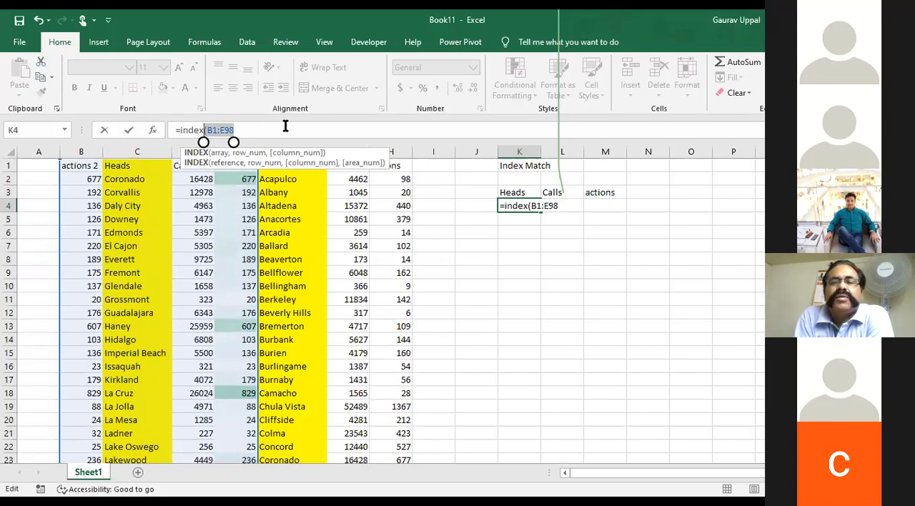
left_click_drag(240, 128, 208, 126)
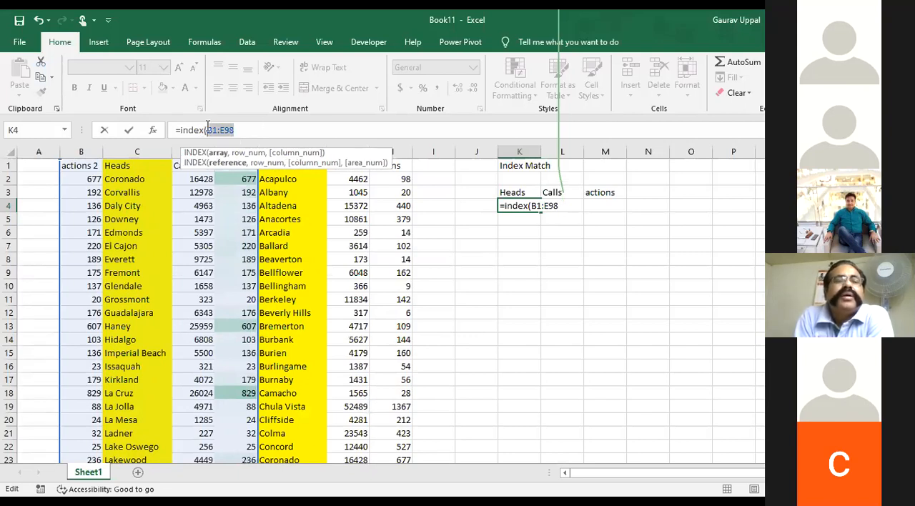
key("F4")
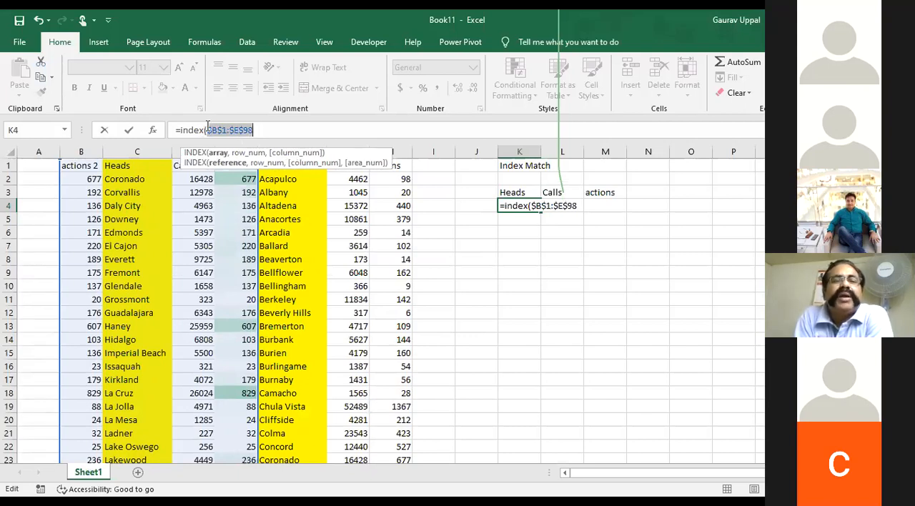
left_click(315, 129)
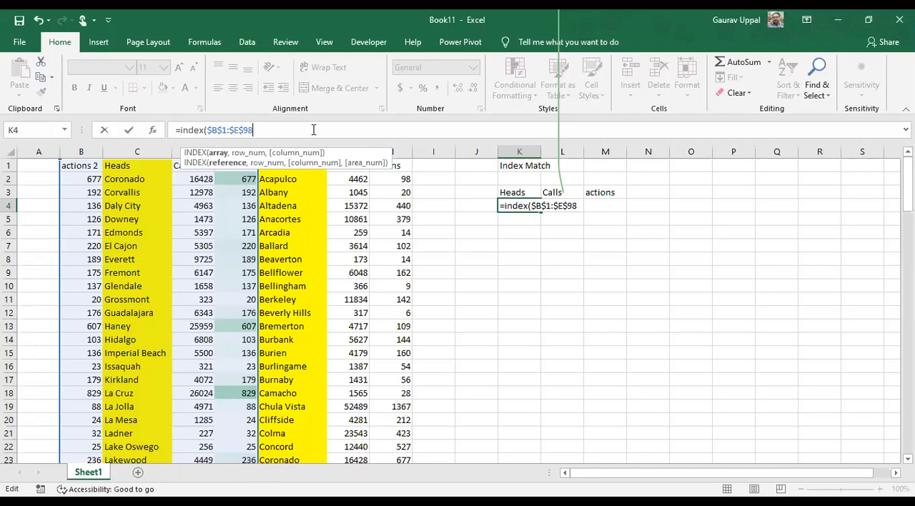
Complete the INDEX formula in K4 with row number 1 and column number 2
type(",")
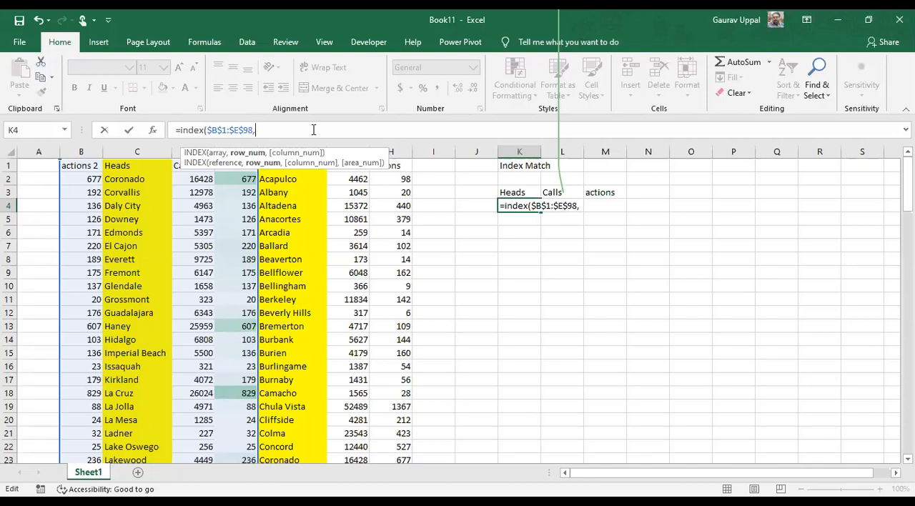
type("1,2")
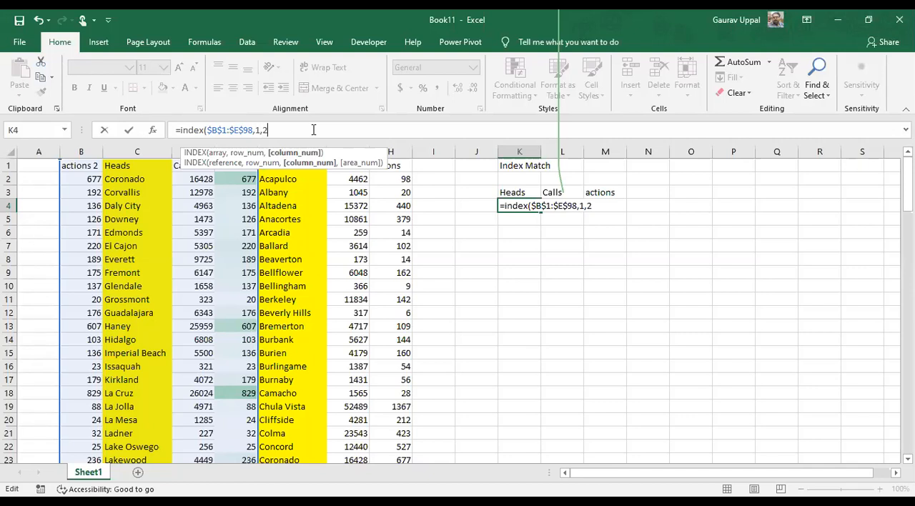
key("Return")
key("Up")
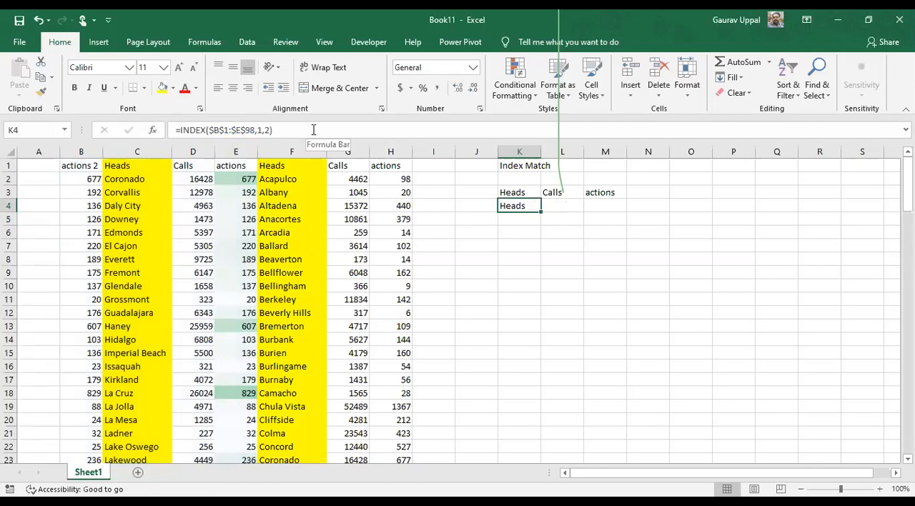
Change the INDEX formula in K4 to row number 4 and column number 1, and compare its result with source cell B4
key("BackSpace")
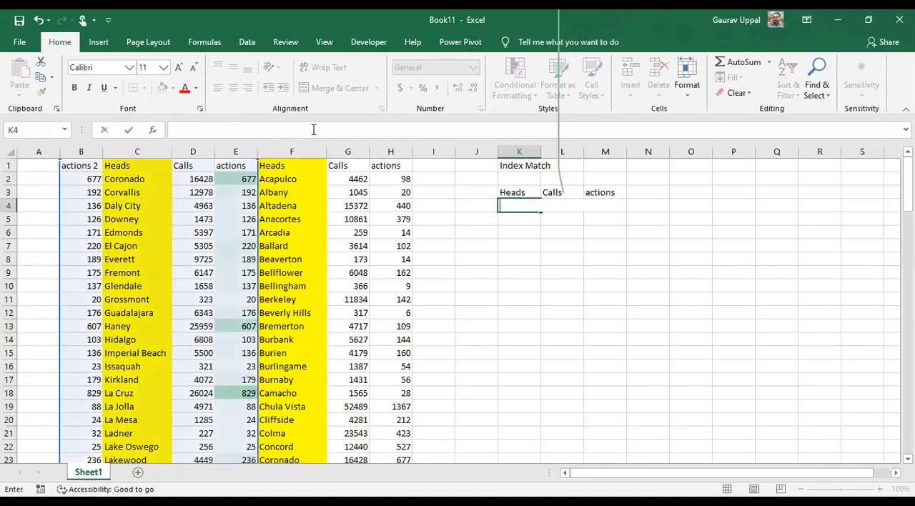
key("ctrl+z")
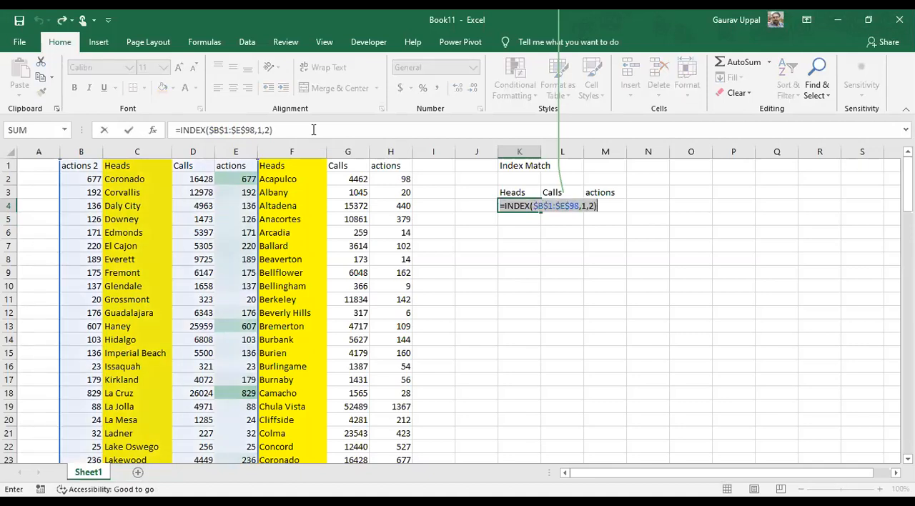
left_click(273, 131)
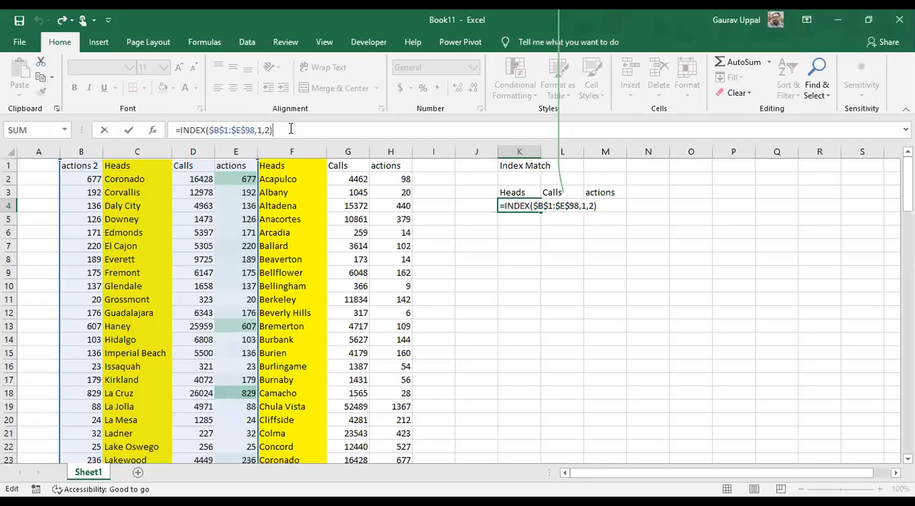
key("BackSpace")
key("BackSpace")
key("BackSpace")
key("BackSpace")
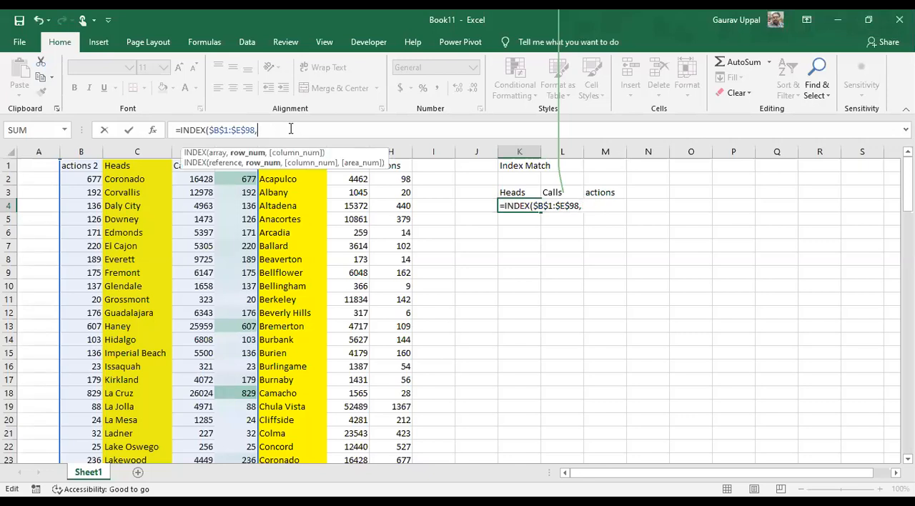
type("4,1")
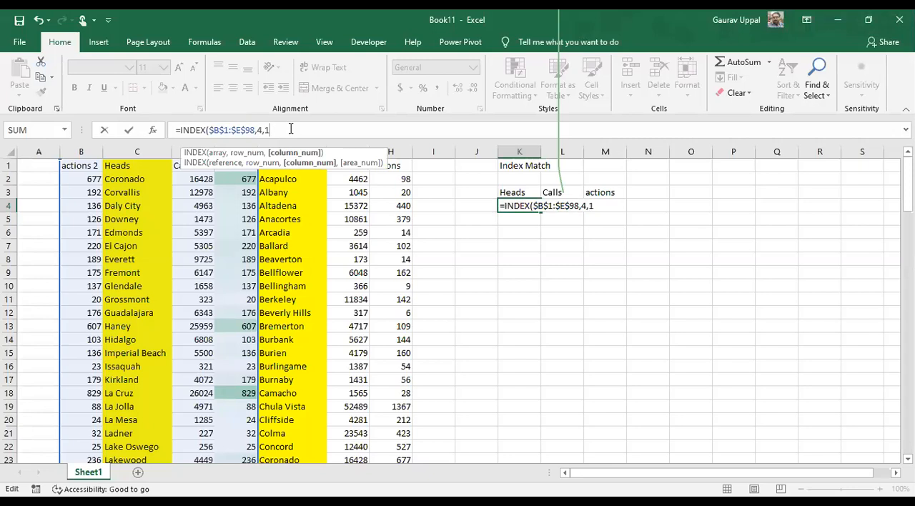
key("Return")
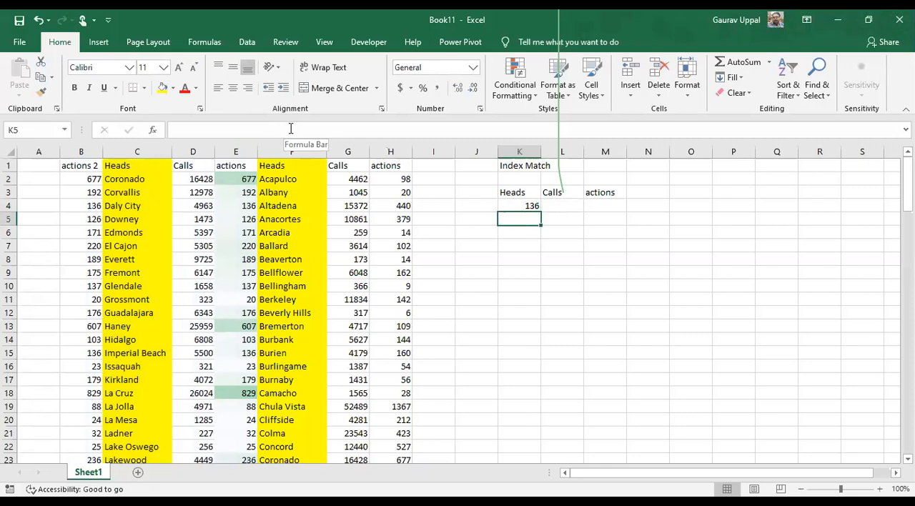
left_click(94, 206)
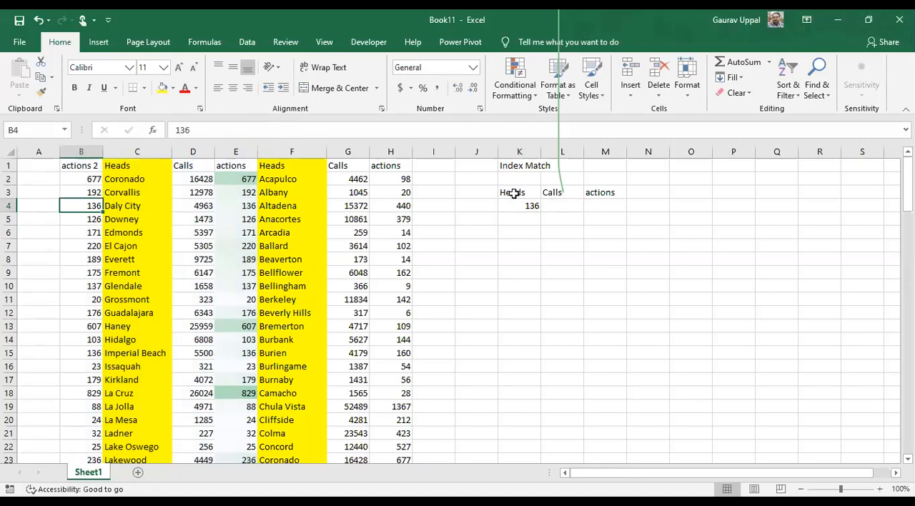
left_click(514, 223)
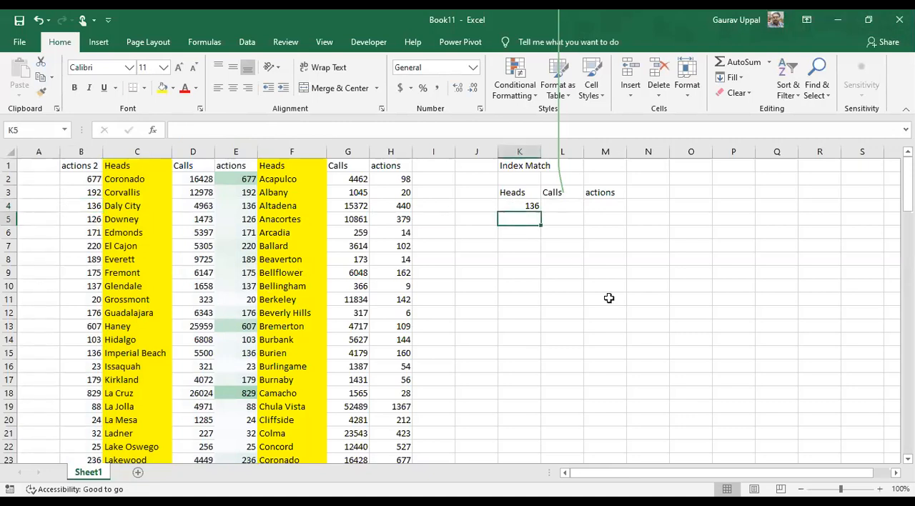
type("=")
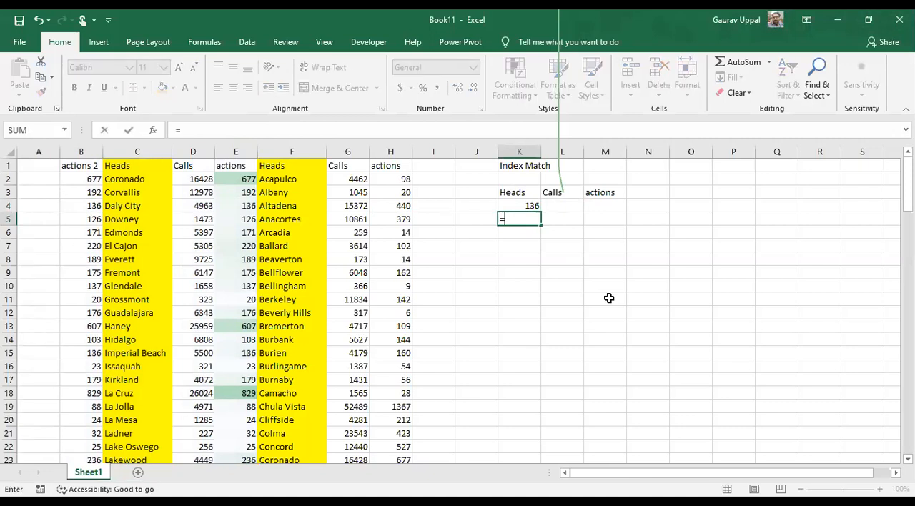
type("match")
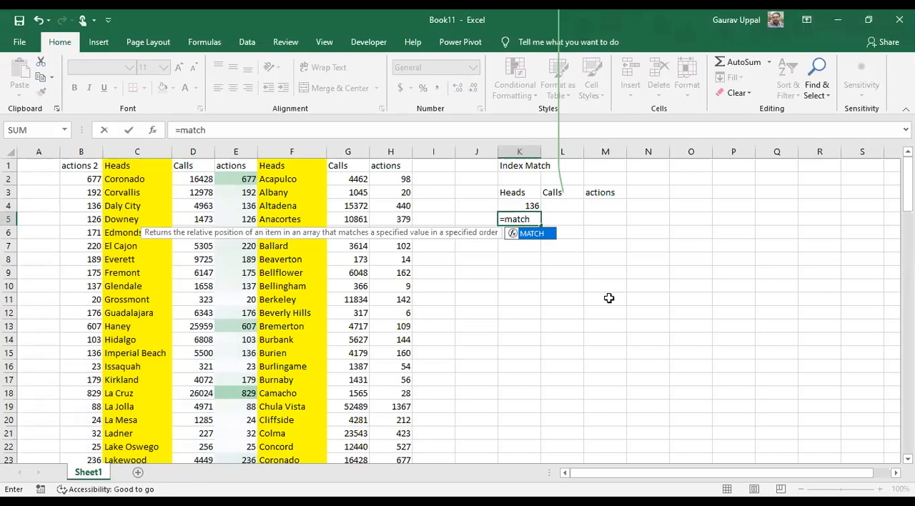
type("(")
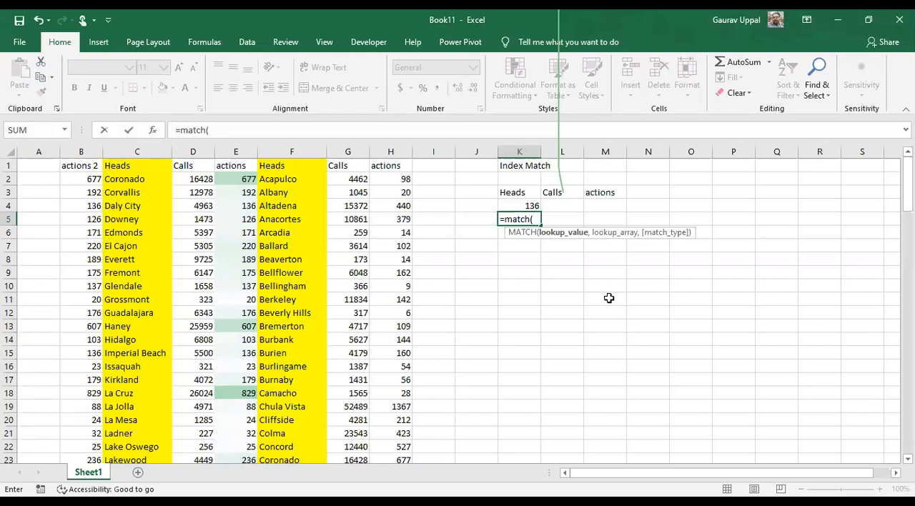
key("Escape")
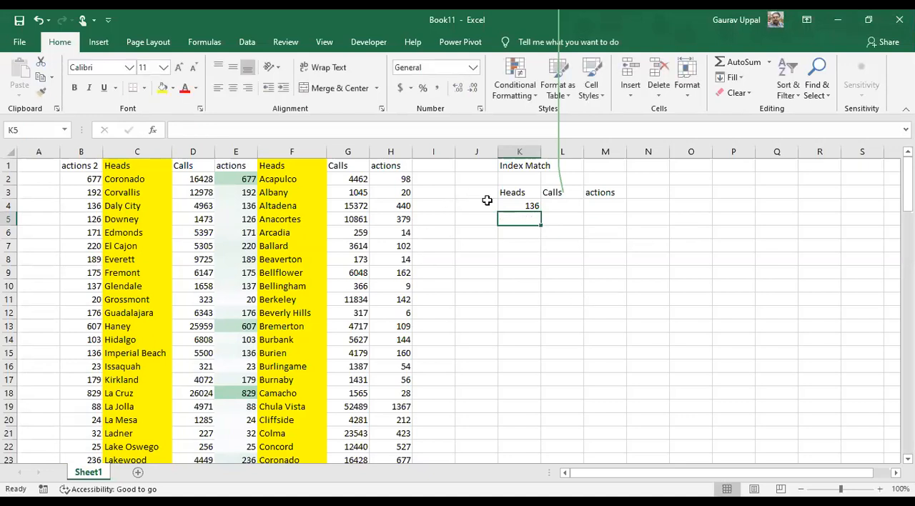
Try to copy the second table's entire Heads column F and paste it at J3
left_click(147, 151)
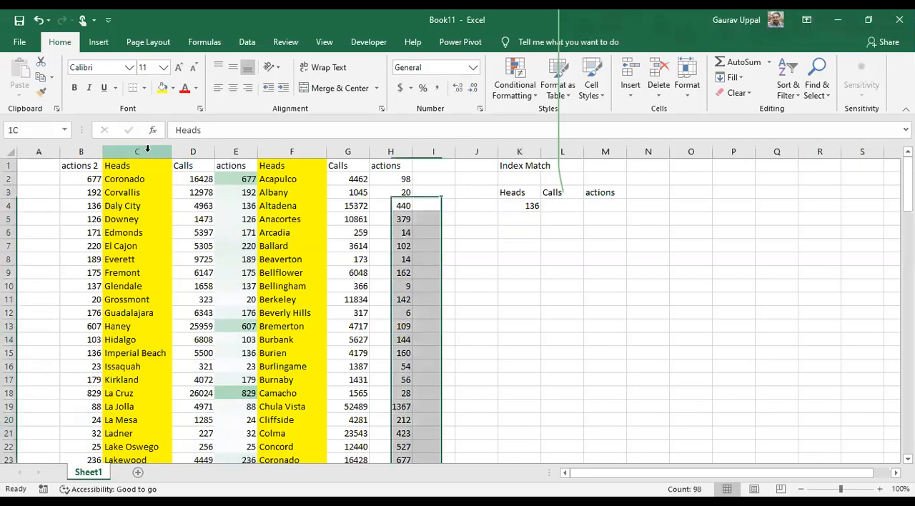
left_click(299, 153)
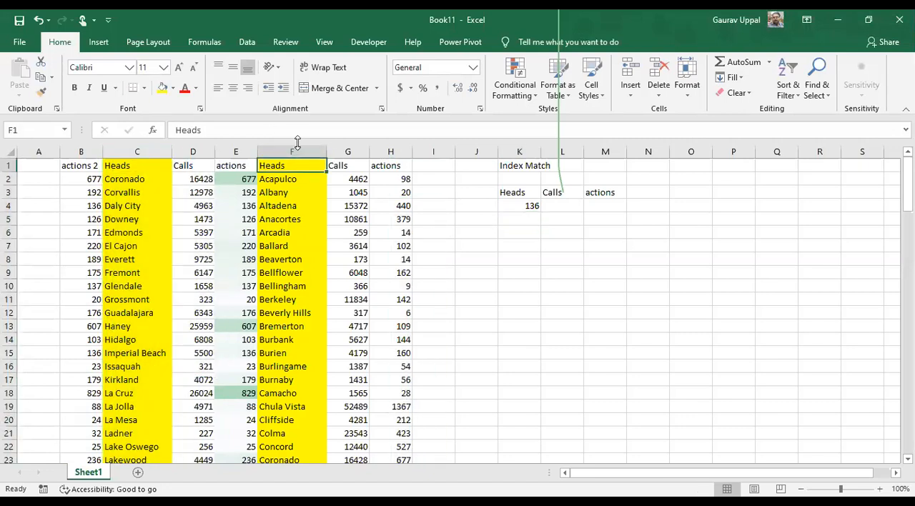
key("ctrl+c")
key("Right")
key("Right")
key("Right")
key("Right")
key("Right")
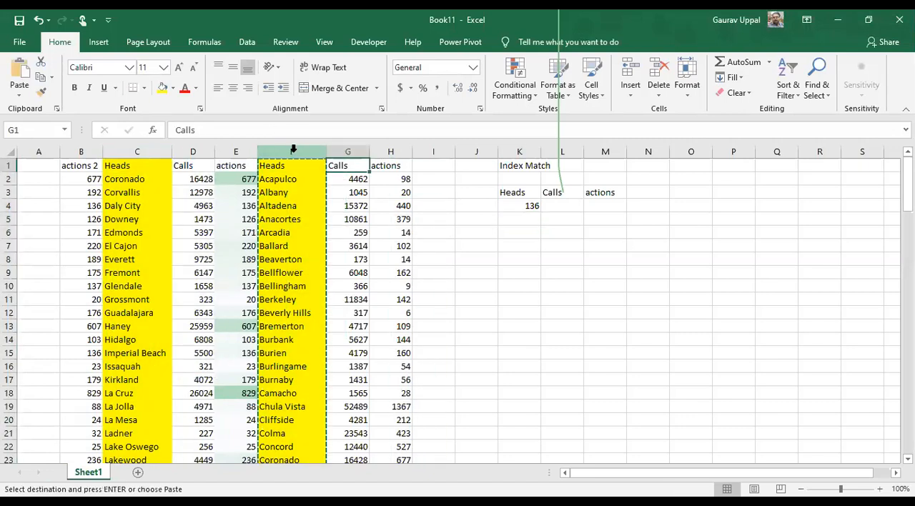
key("Down")
key("Down")
key("Left")
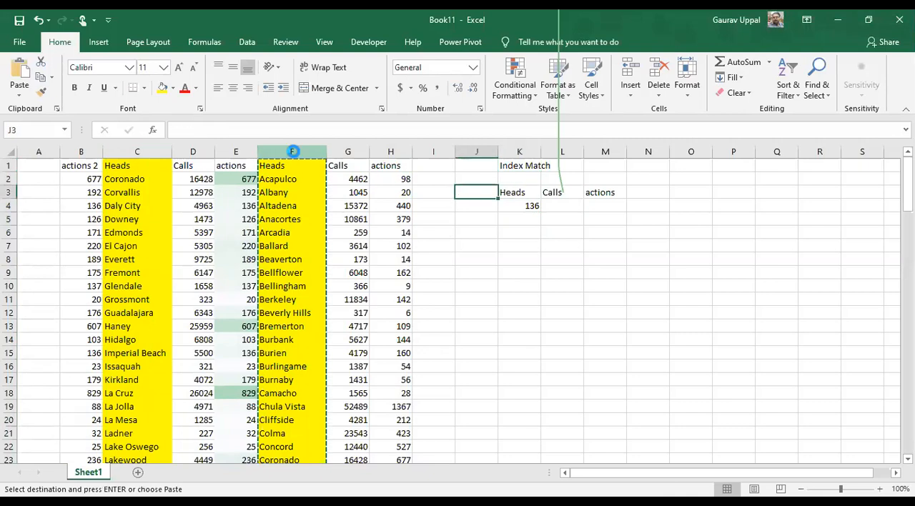
key("ctrl+v")
key("Return")
Copy the second table's Heads list F1:F98 and paste it at J3
key("Left")
key("Left")
key("Left")
key("Left")
key("Up")
key("Up")
scroll(293, 148, "down", 20)
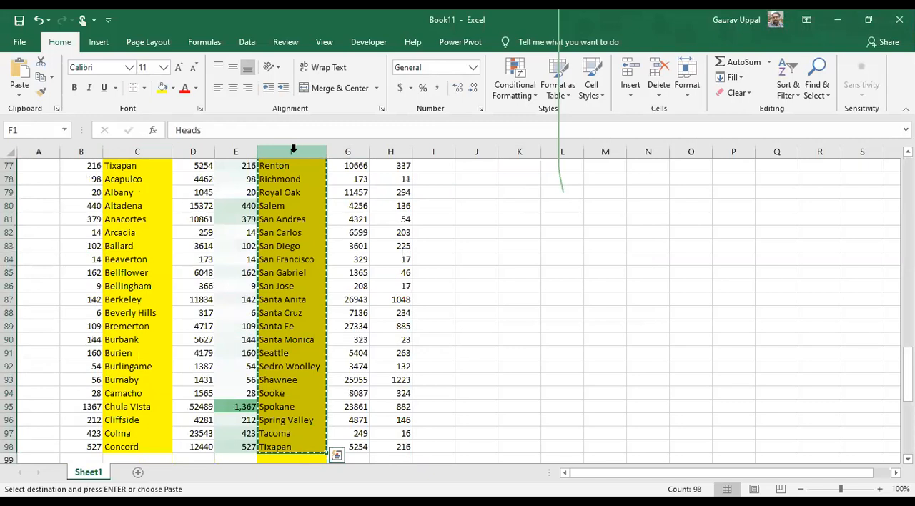
key("Right")
key("Right")
key("Right")
key("Down")
Move the Calls and actions headers from L3:M3 to K3:L3, beside the pasted Heads list
key("Down")
key("Right")
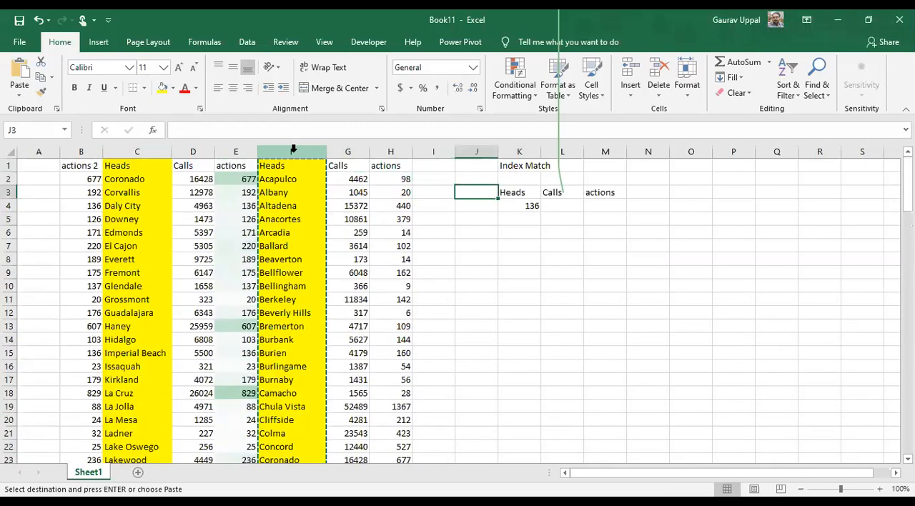
key("ctrl+v")
key("Right")
key("Right")
key("Down")
key("Left")
key("Up")
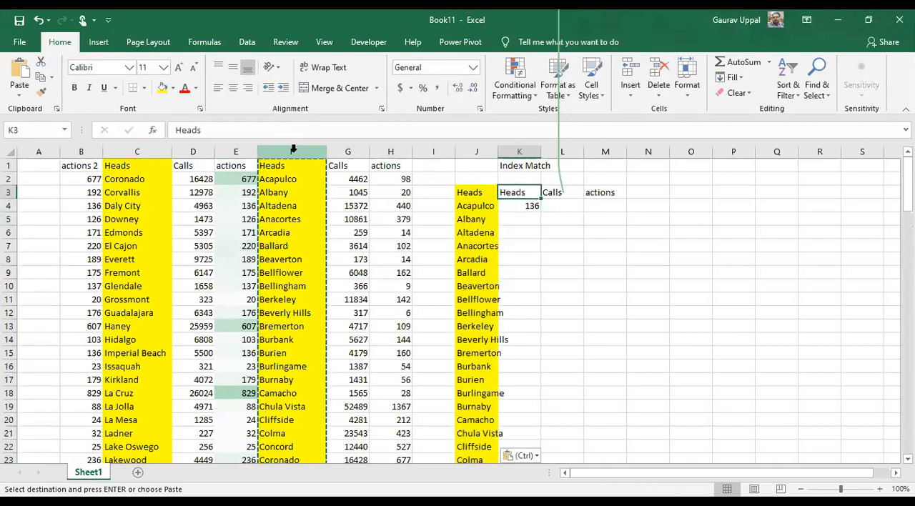
key("Right")
key("shift+Right")
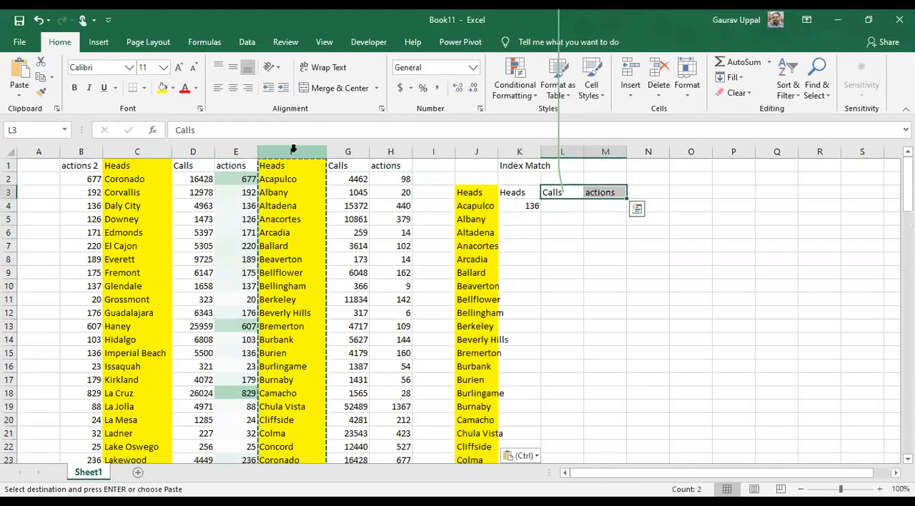
key("ctrl+x")
key("Left")
key("ctrl+v")
key("Right")
key("Down")
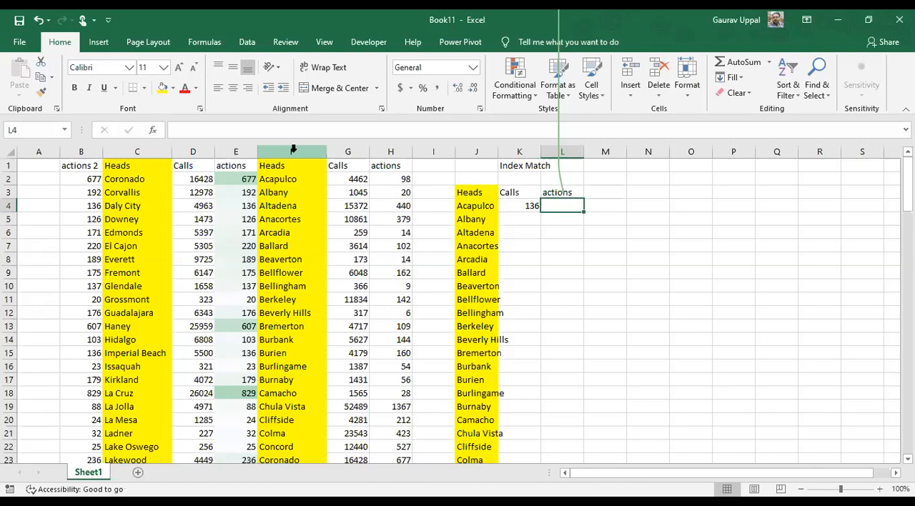
key("Left")
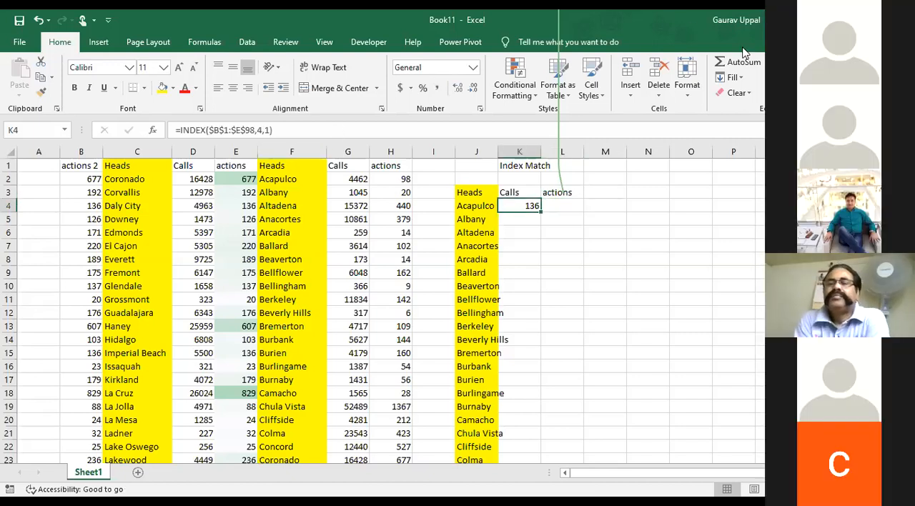
Build a MATCH formula in K5 that looks up J5 in column C:C with match type 0
left_click(531, 219)
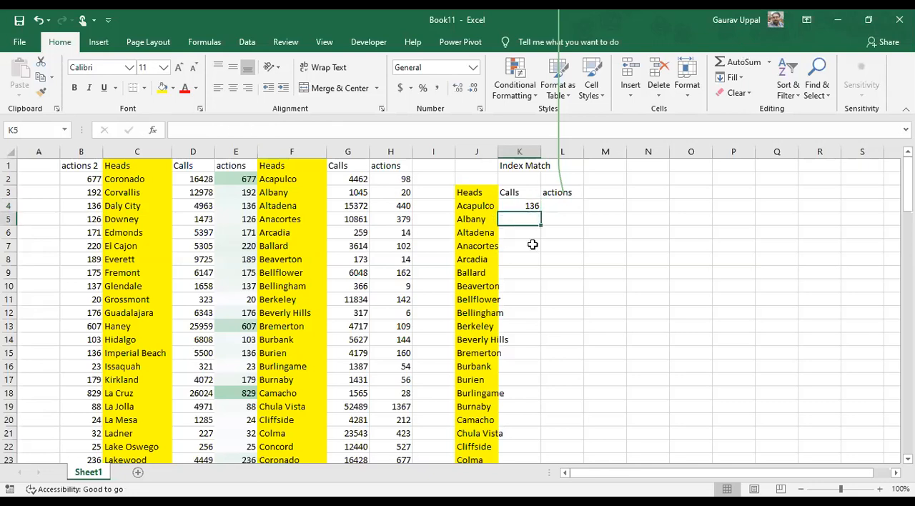
type("=")
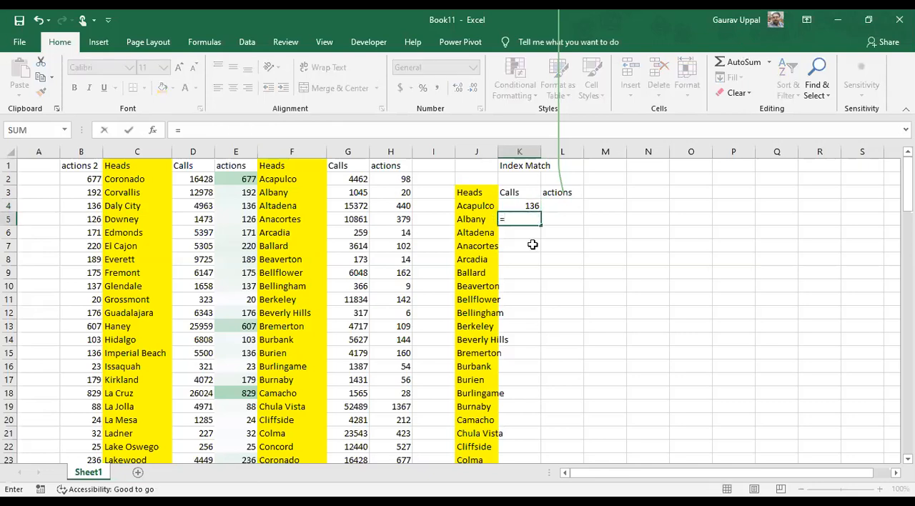
type("match")
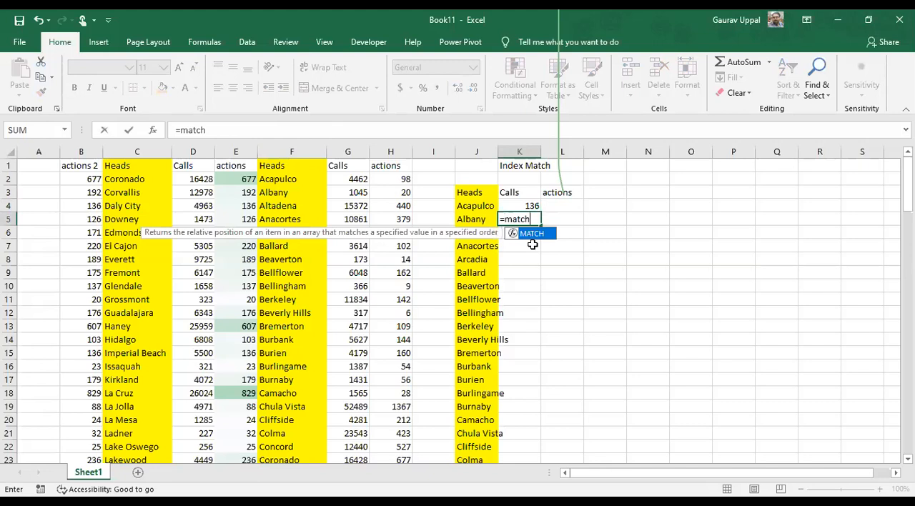
type("(")
left_click(474, 219)
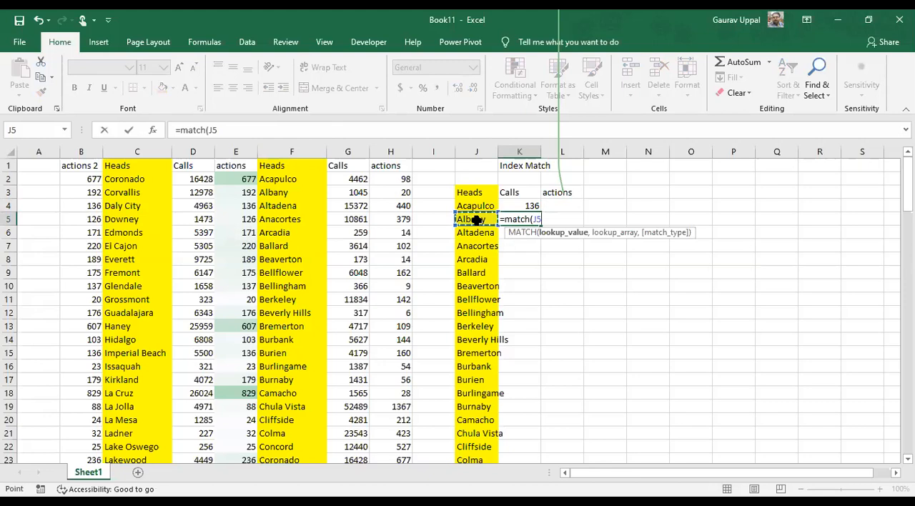
left_click(365, 131)
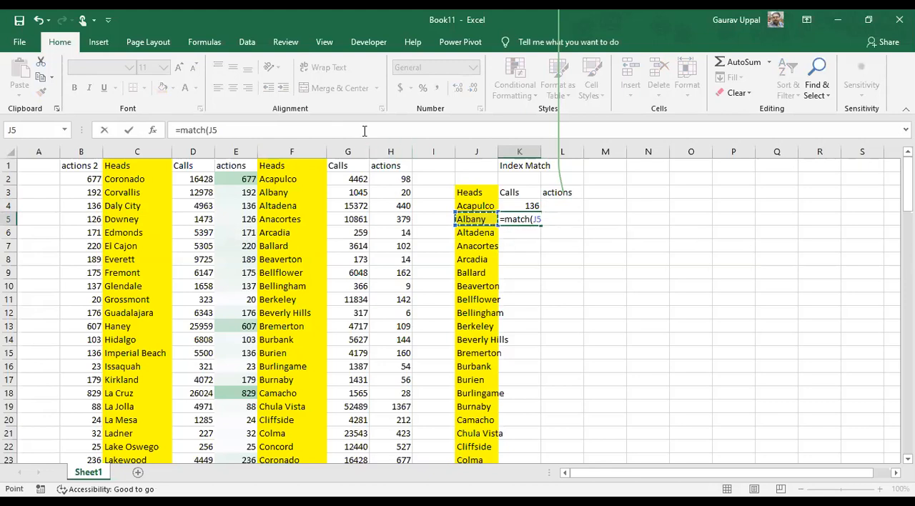
type(",")
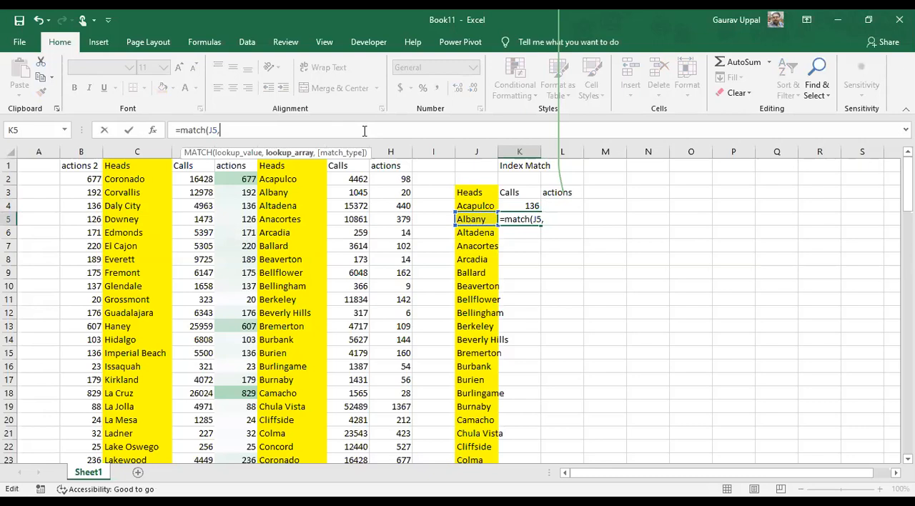
left_click(138, 152)
left_click(268, 125)
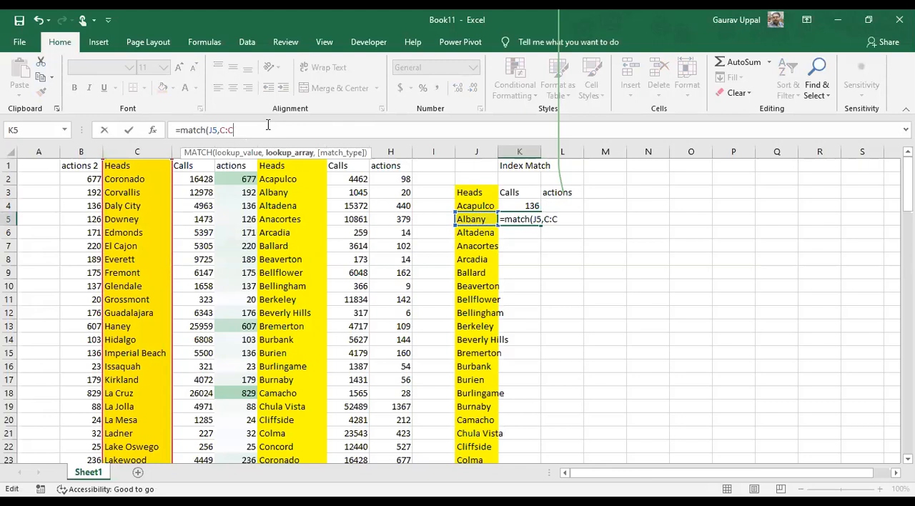
type(",")
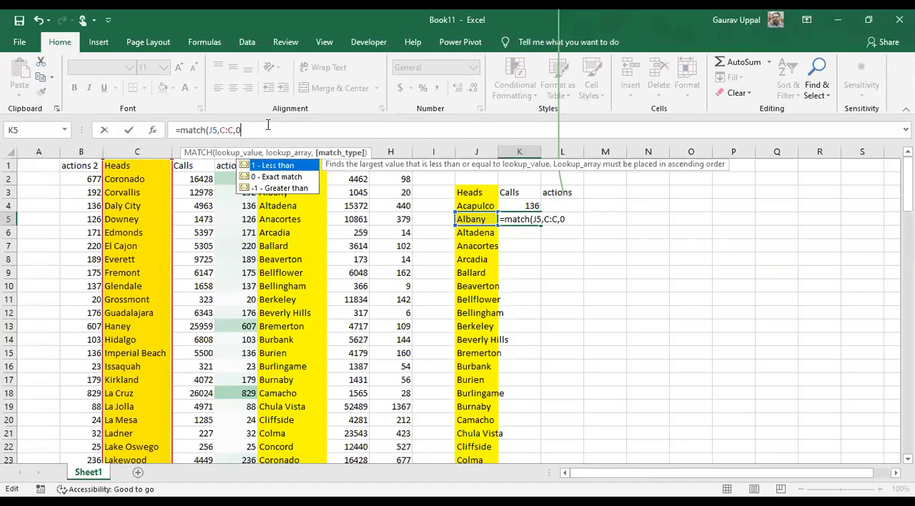
type("0)")
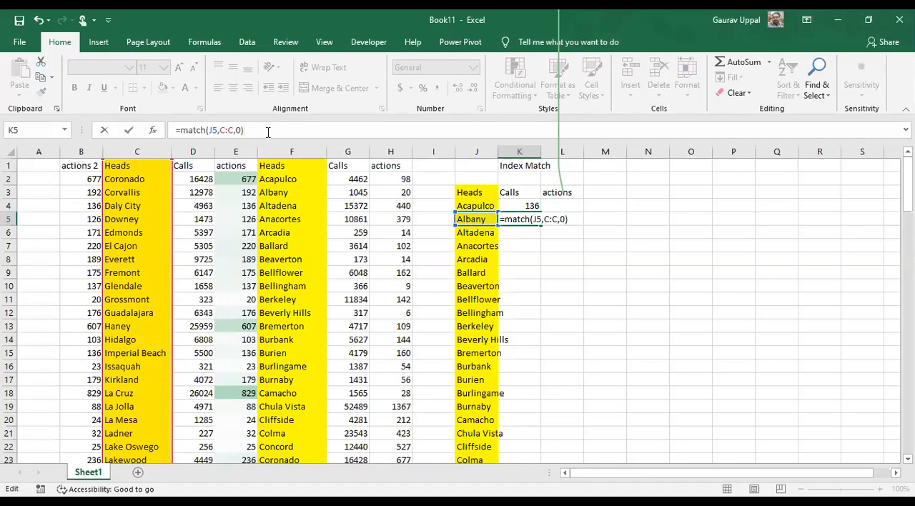
type(",match")
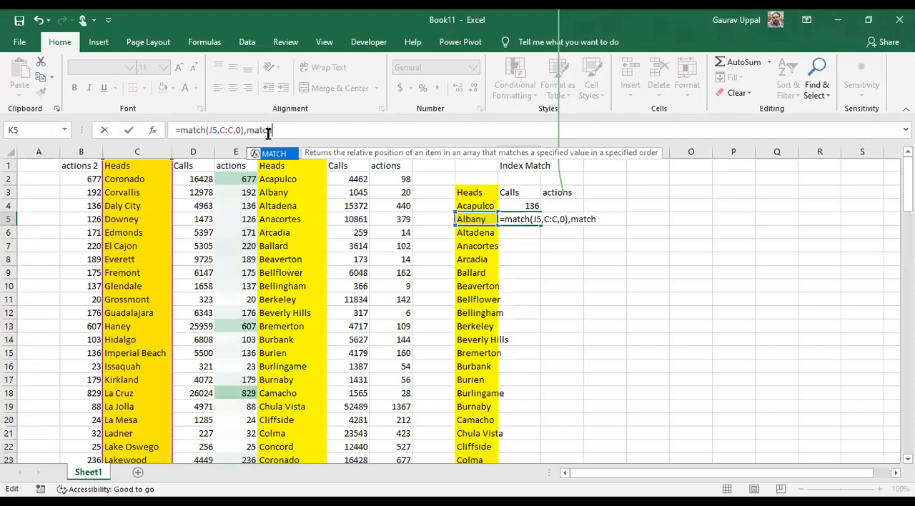
type("(")
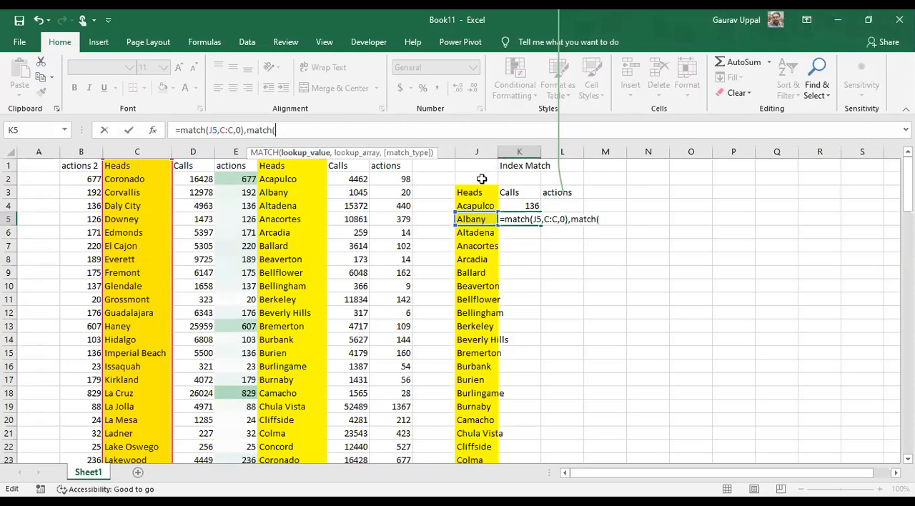
Append a second MATCH to the K5 formula with the Calls header in K3 as its lookup value
left_click(506, 192)
left_click(316, 134)
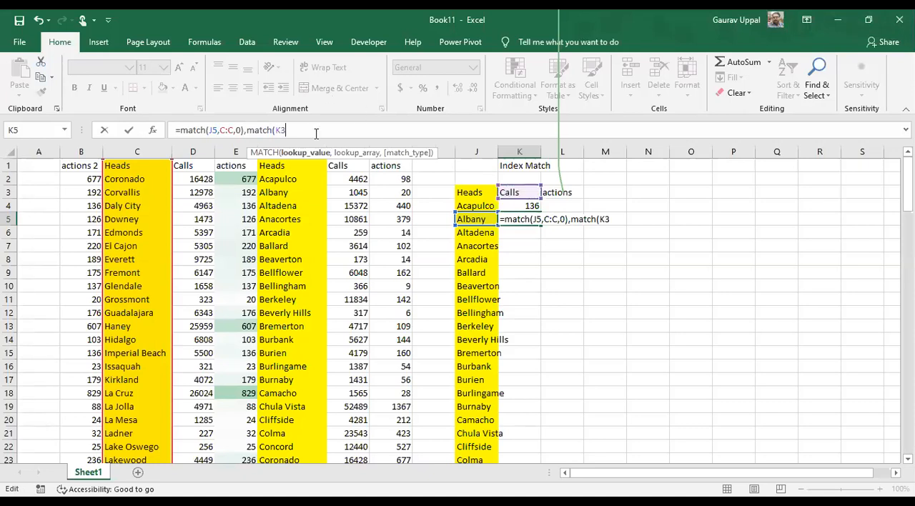
Set the header range B1:F1 as the second MATCH's lookup array and lock it as $B$1:$F$1
type(",")
left_click(10, 165)
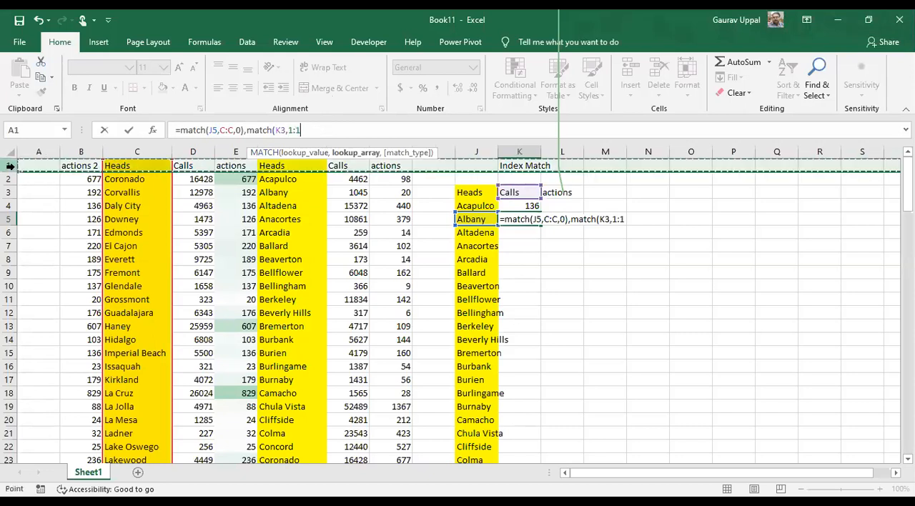
left_click(84, 166)
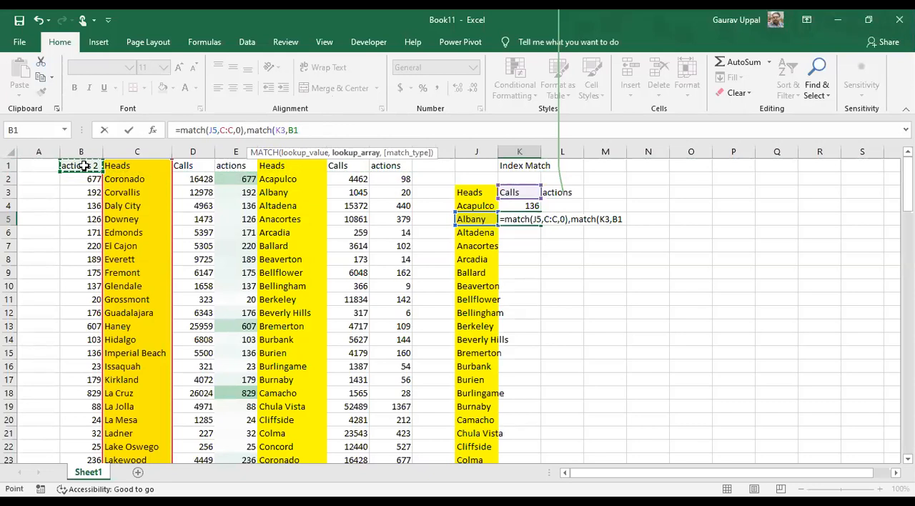
left_click_drag(84, 166, 321, 166)
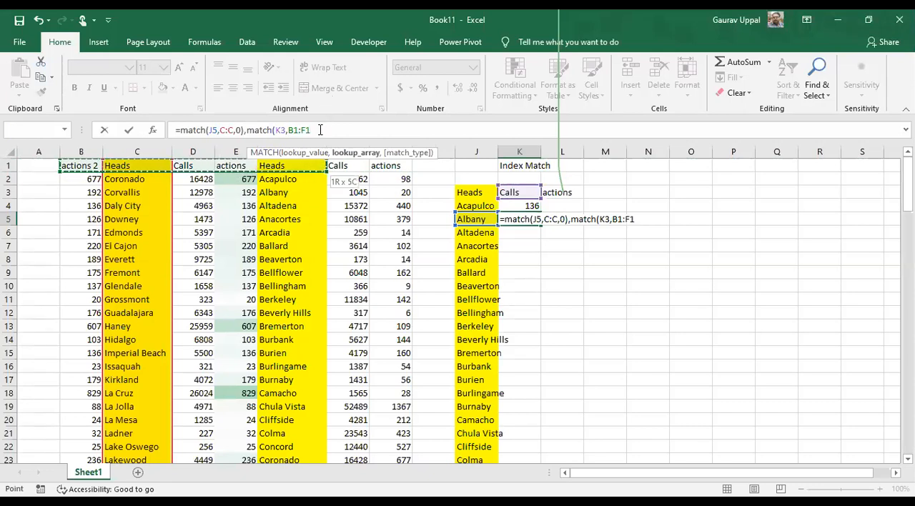
left_click(320, 129)
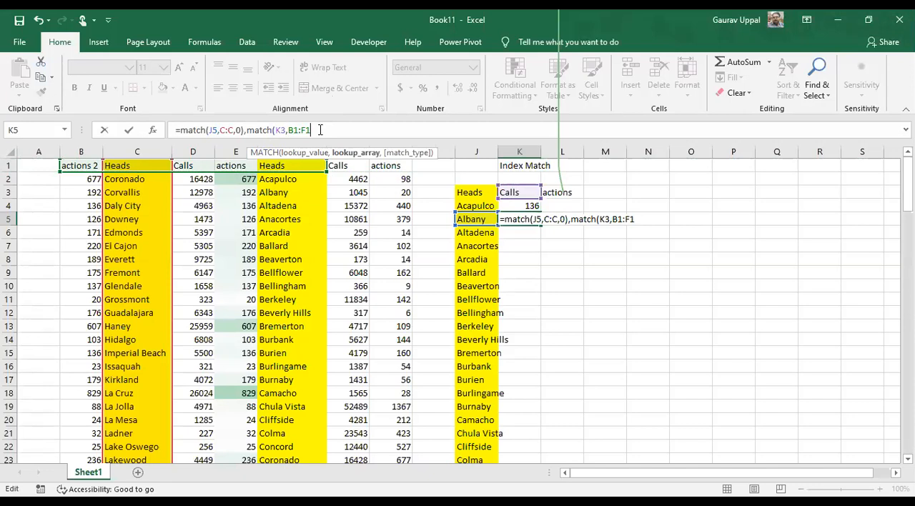
left_click_drag(305, 129, 289, 129)
key("F4")
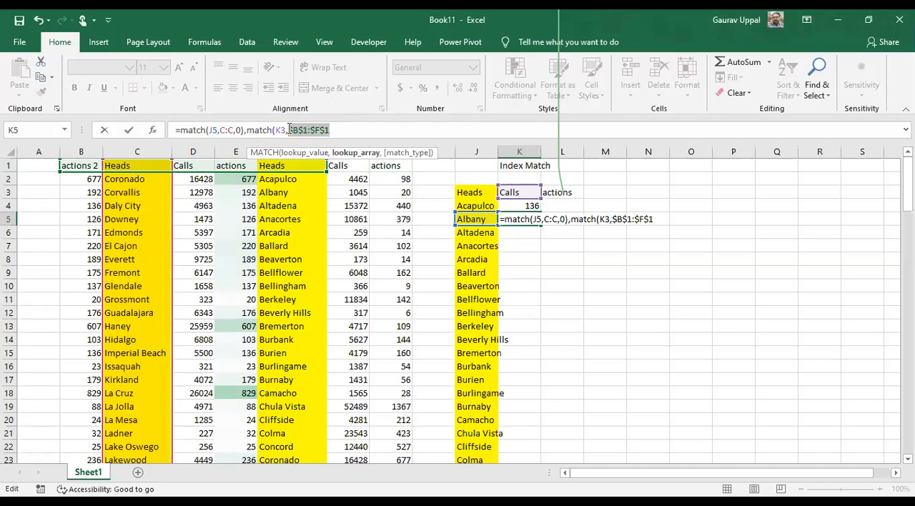
Finish the second MATCH with match type 0 and a closing parenthesis, and try to enter the K5 formula
left_click(366, 130)
type(",")
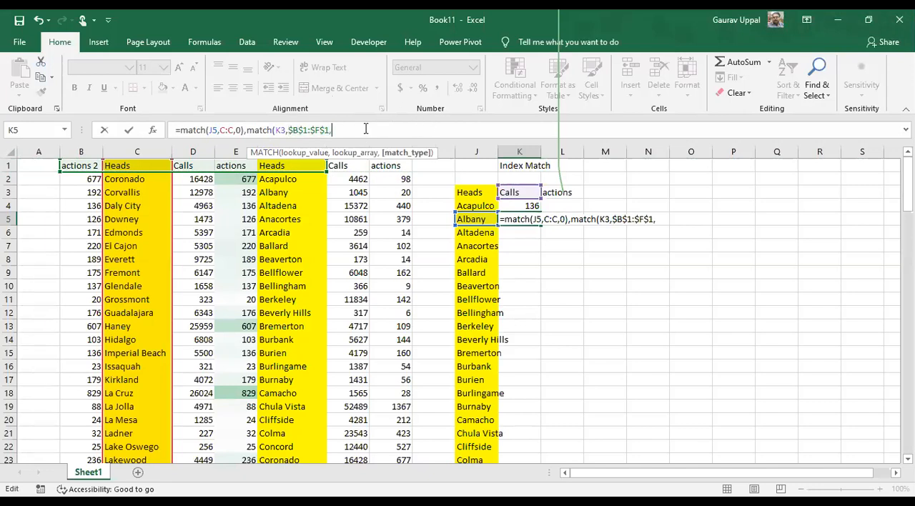
type("0")
key("Return")
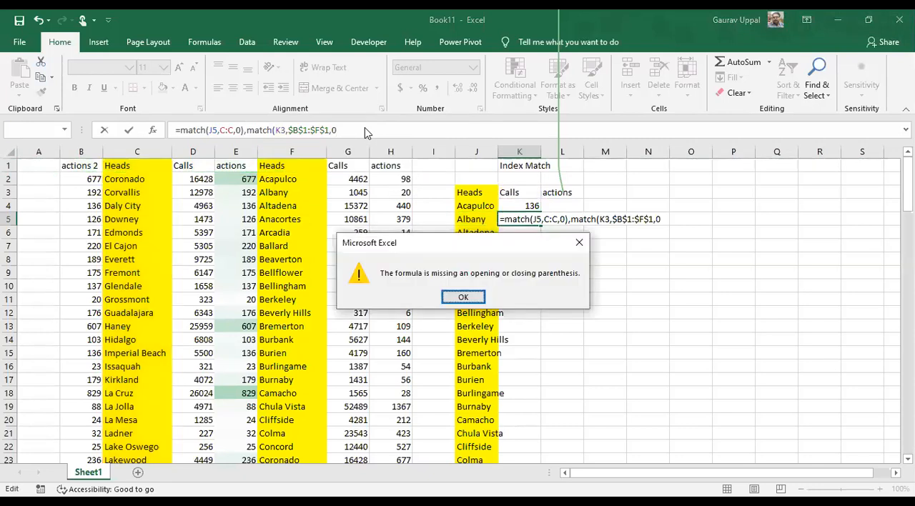
left_click(463, 297)
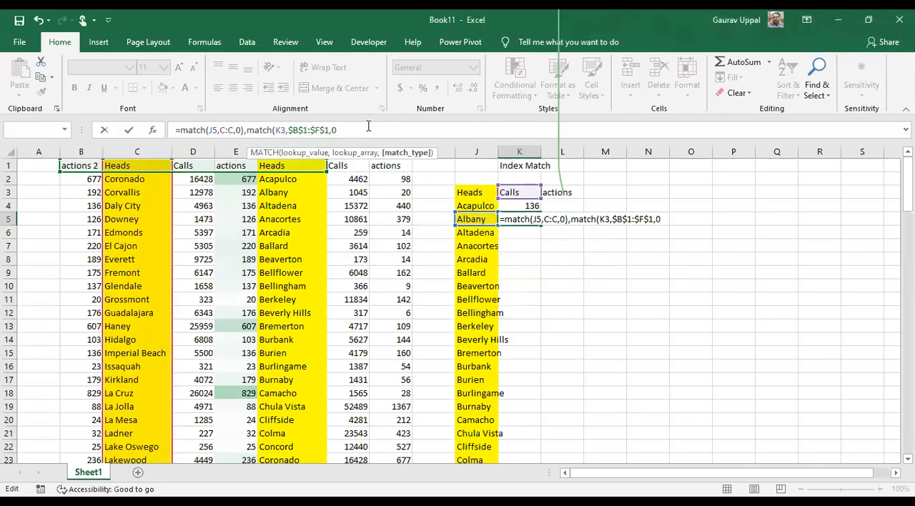
type(")")
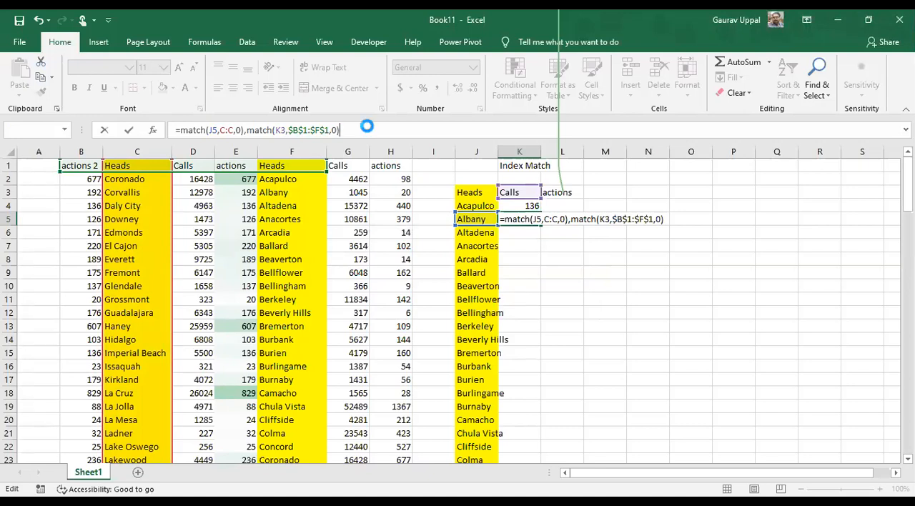
key("Return")
key("Return")
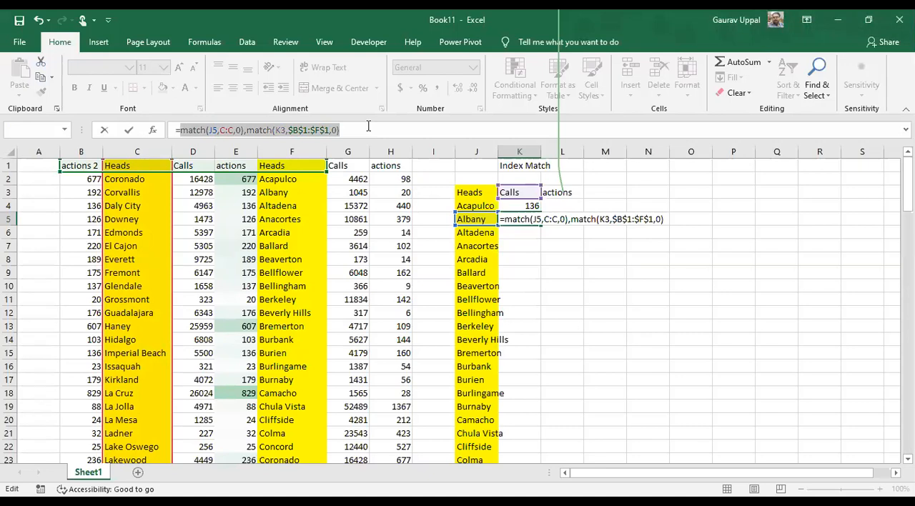
Try to enter the K5 formula with an extra closing parenthesis at its end
left_click(368, 131)
type(")")
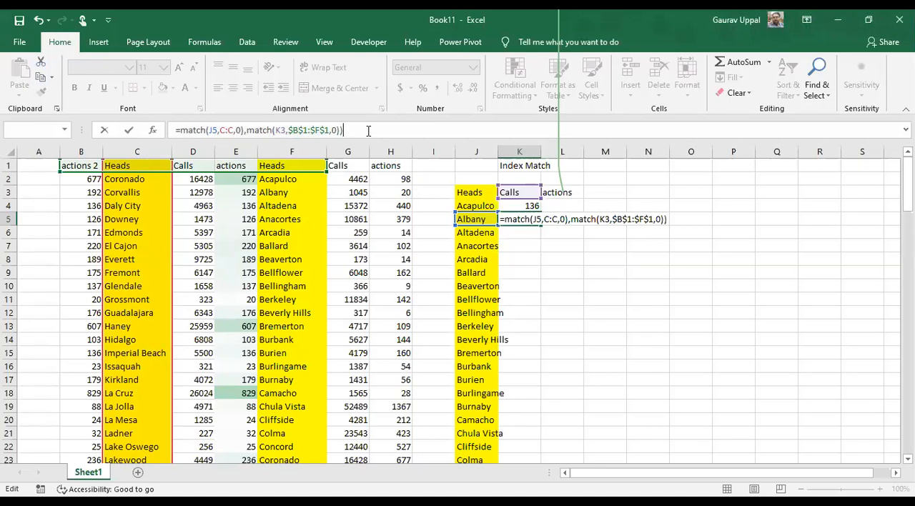
key("Return")
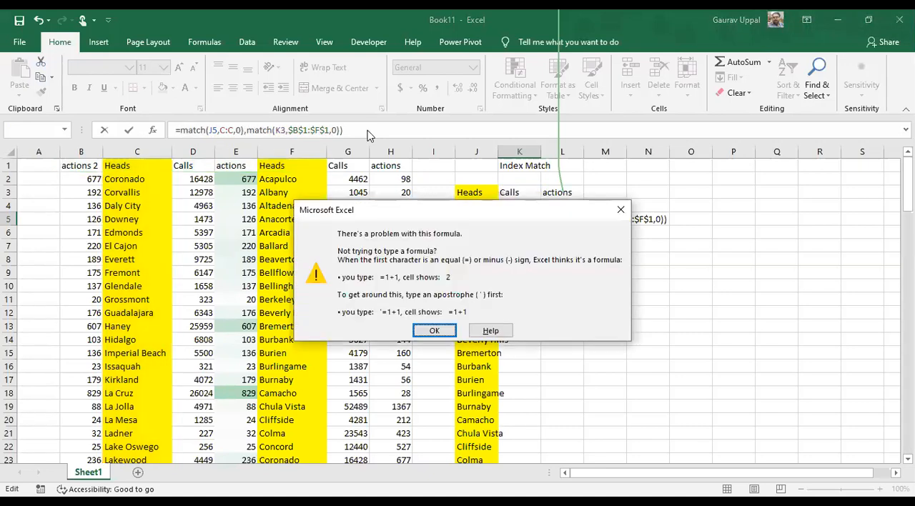
key("Return")
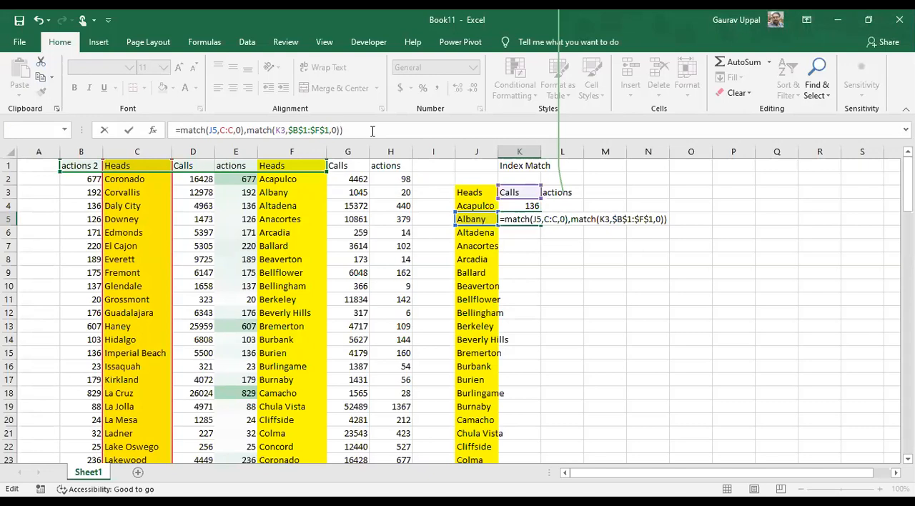
Rewrite the ending of the second MATCH as ",0)" and try to enter the K5 formula again
key("BackSpace")
key("BackSpace")
key("BackSpace")
key("BackSpace")
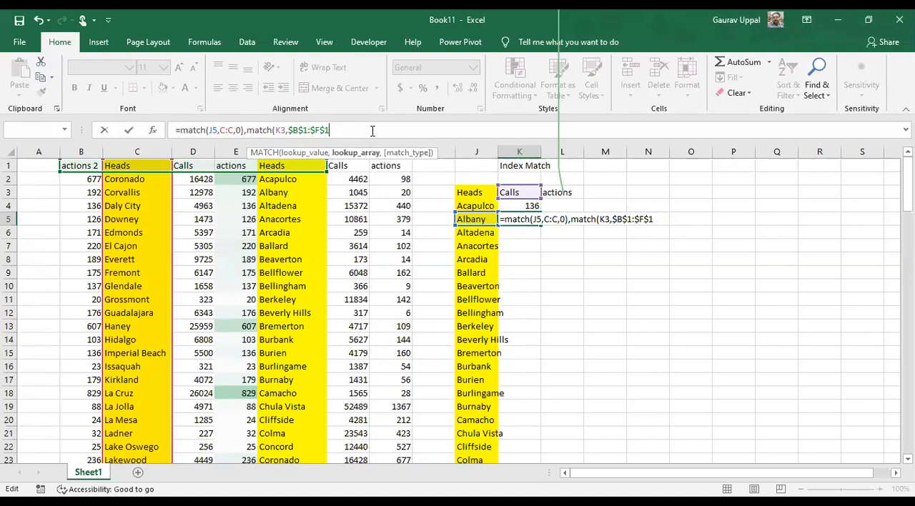
type(",0")
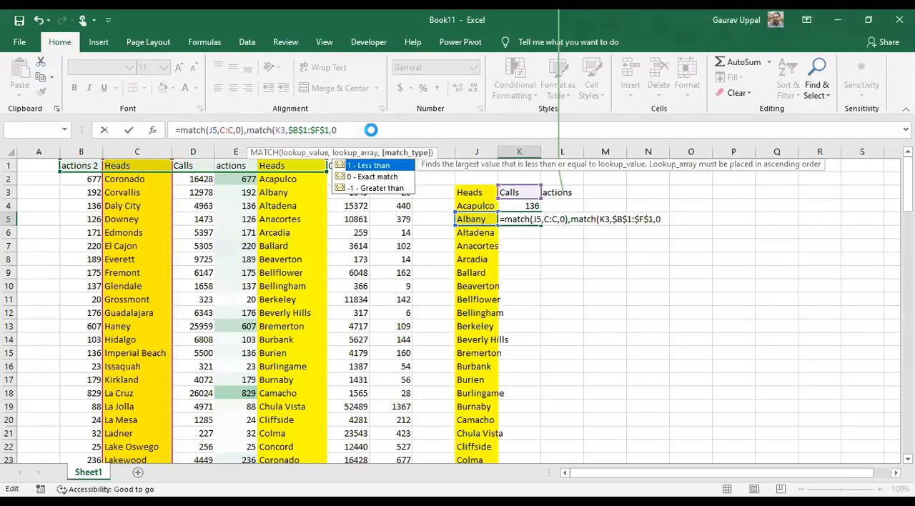
key("Return")
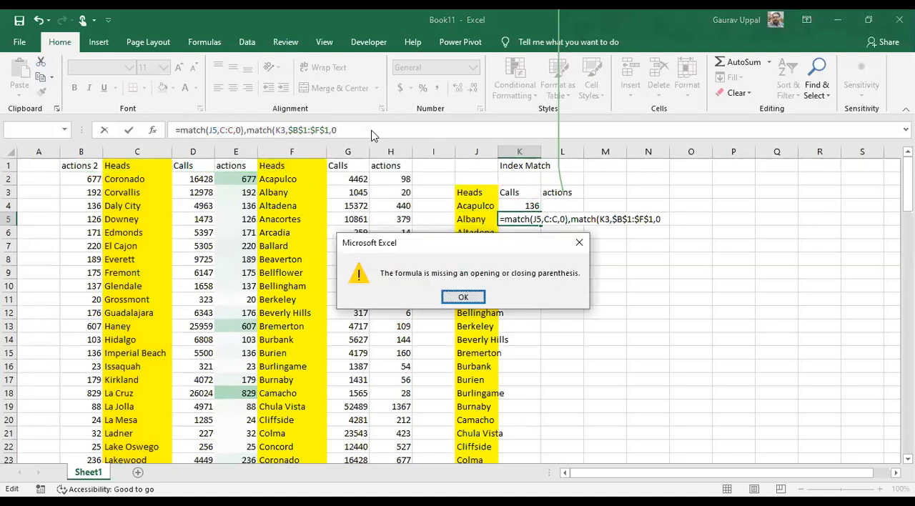
key("Return")
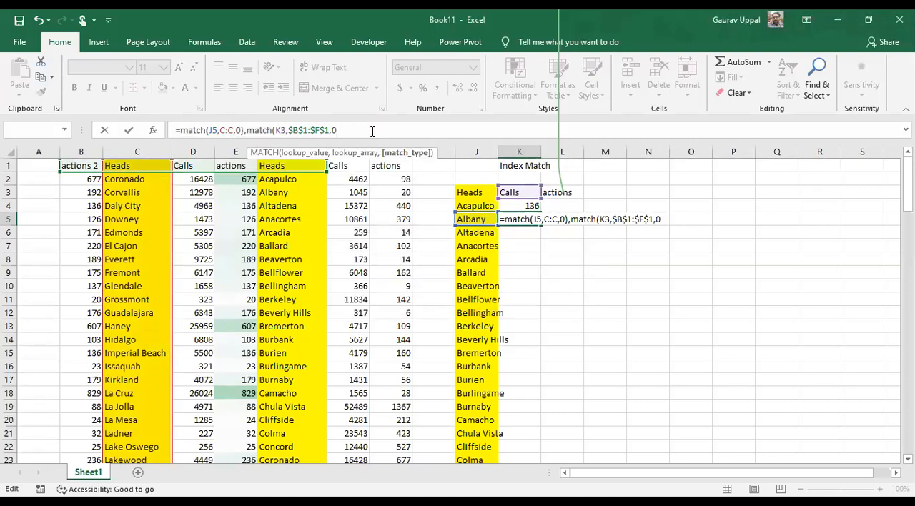
type(")")
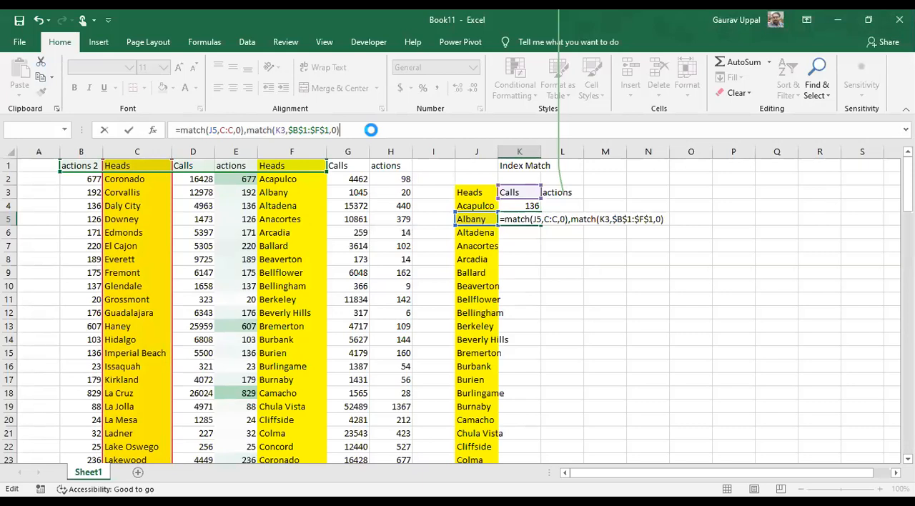
key("Return")
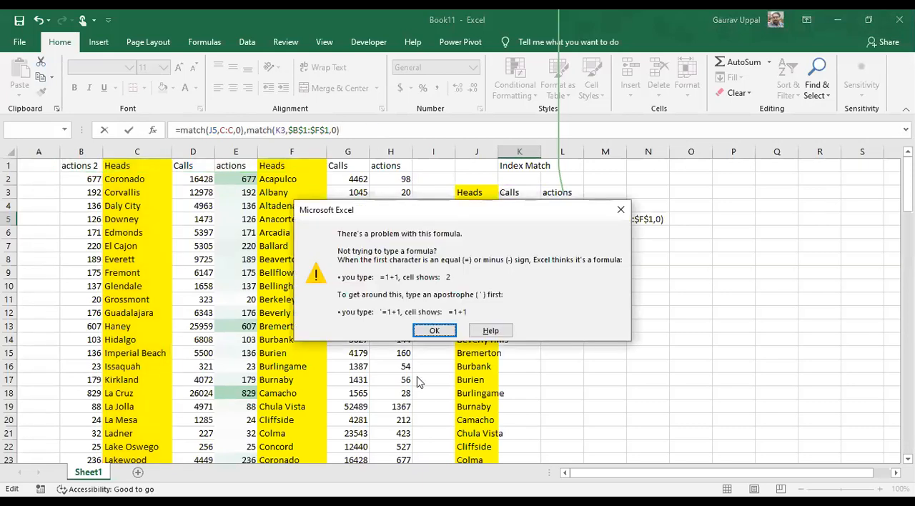
left_click(434, 331)
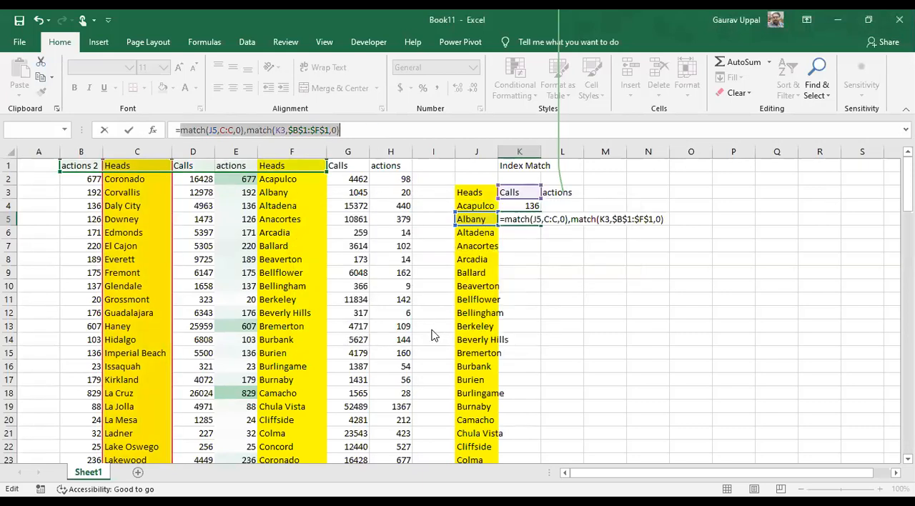
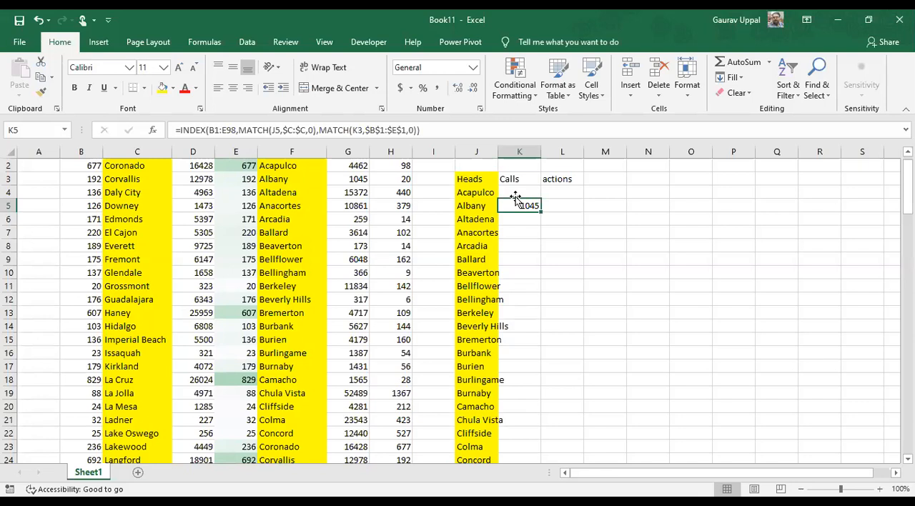
Try the "actions" header from L3 in K3 and undo the paste
key("Up")
key("Up")
key("Right")
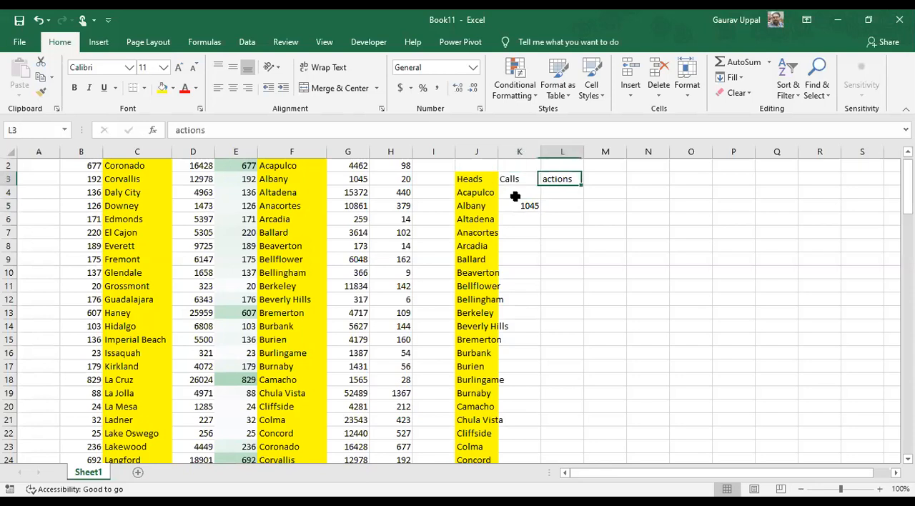
key("ctrl+c")
key("Left")
key("ctrl+v")
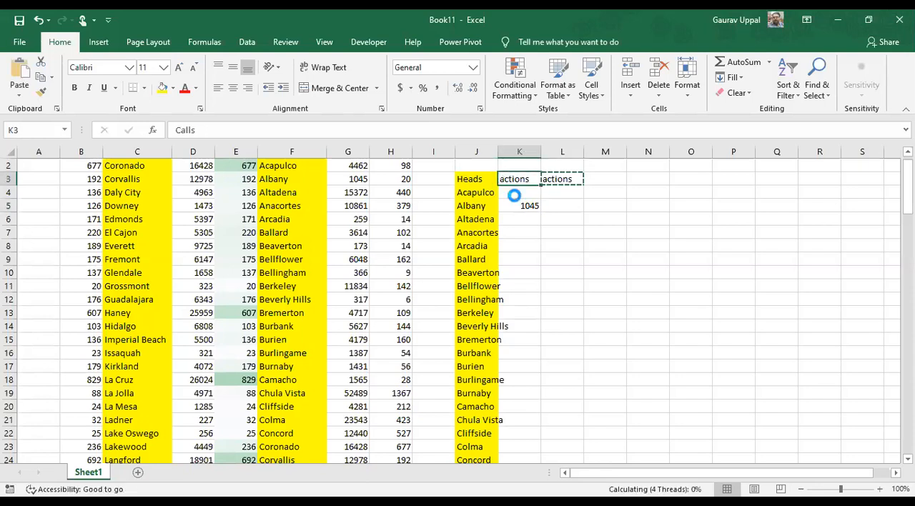
key("ctrl+z")
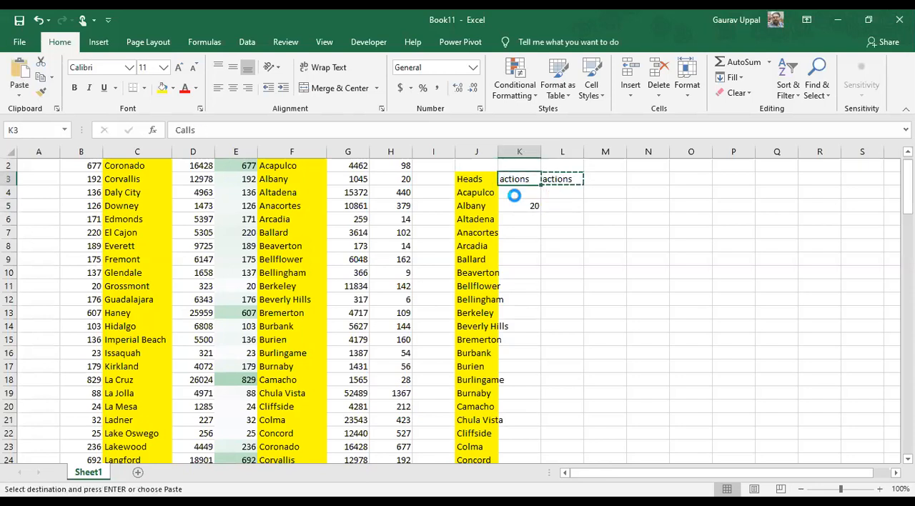
Copy the "actions 2" header from B1 into K3
key("Right")
key("Left")
key("Left")
key("Left")
key("Left")
key("Left")
key("Left")
key("Left")
key("Up")
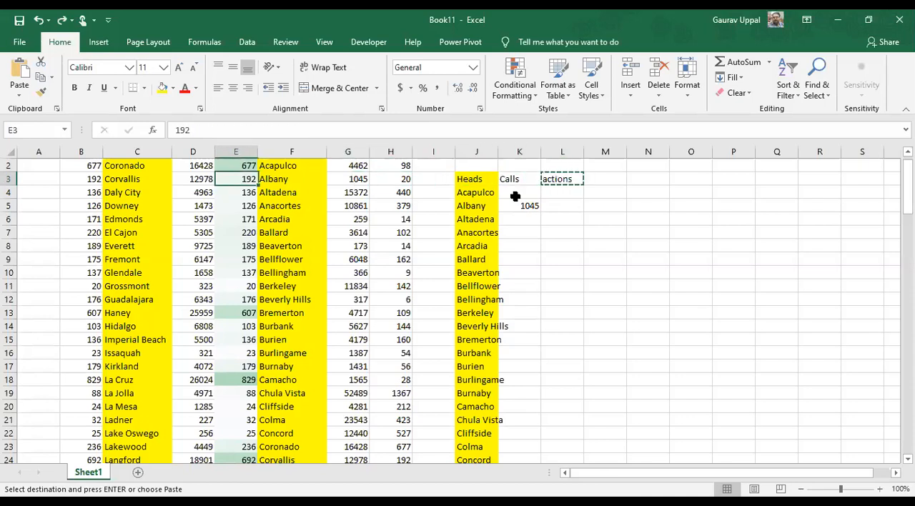
key("Up")
key("Left")
key("Left")
key("Left")
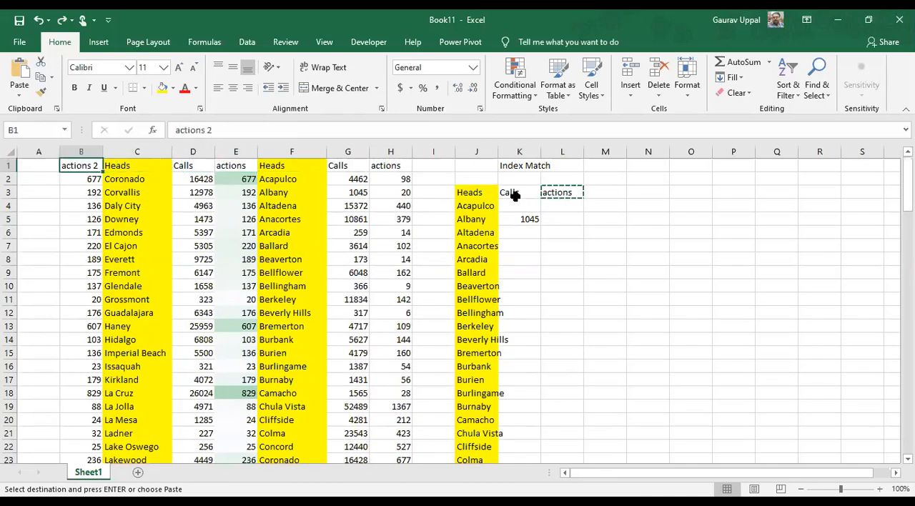
key("ctrl+c")
key("Right")
key("Right")
key("Right")
key("Right")
key("Right")
key("Right")
key("Right")
key("Right")
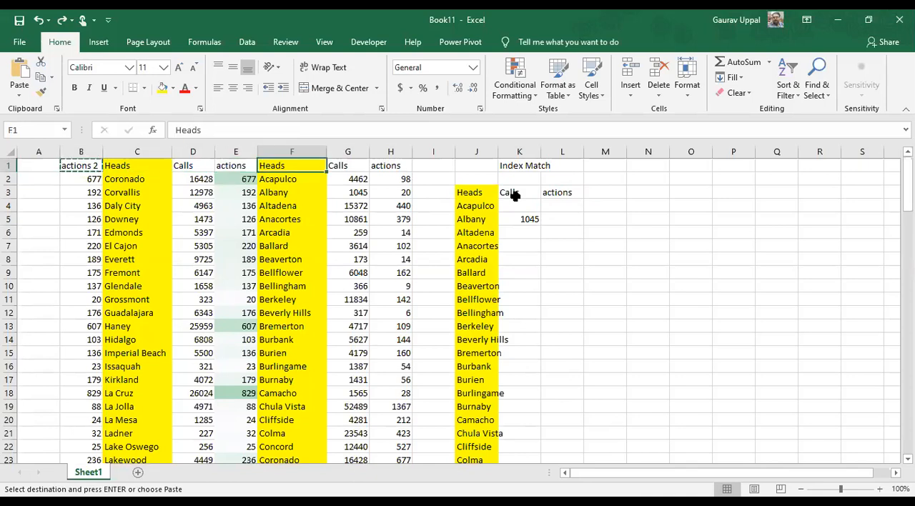
key("Down")
key("Right")
key("Down")
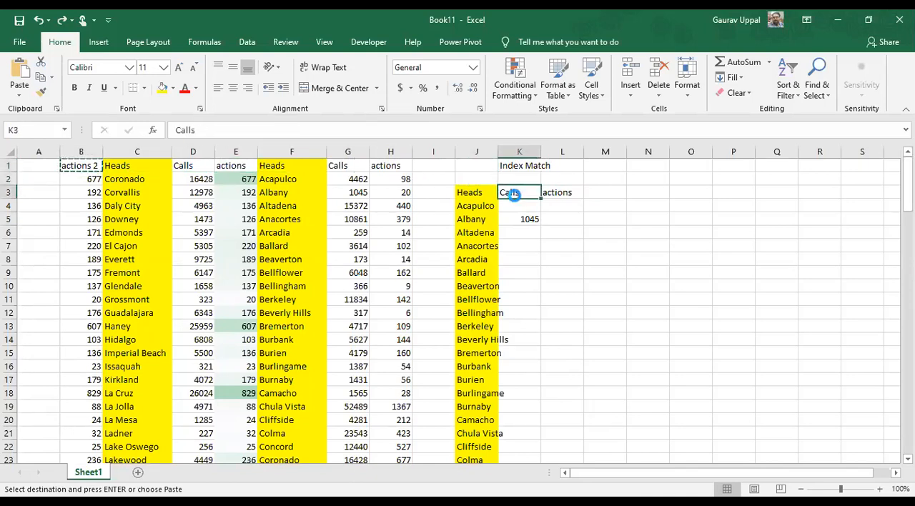
key("ctrl+v")
key("Down")
key("Down")
key("Up")
key("Up")
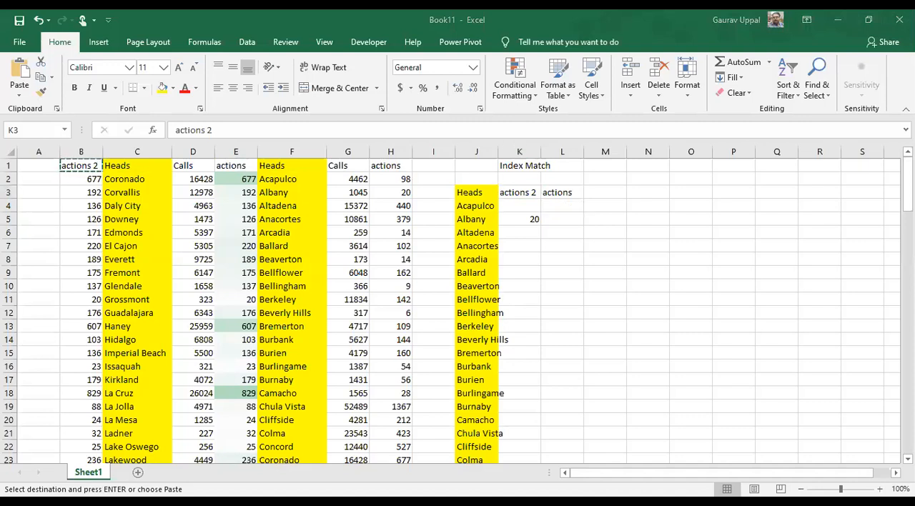
Start an INDEX formula in K4 with the table range B1:E98 as its array
left_click(703, 294)
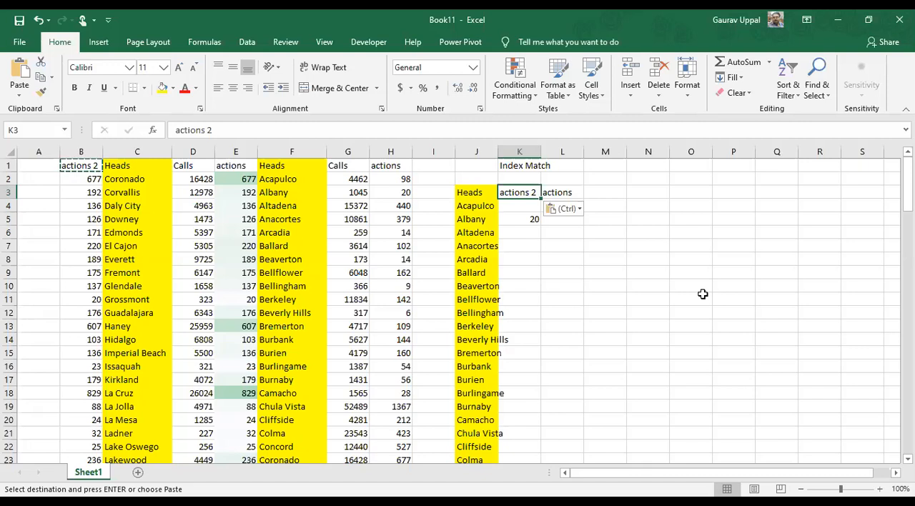
key("Down")
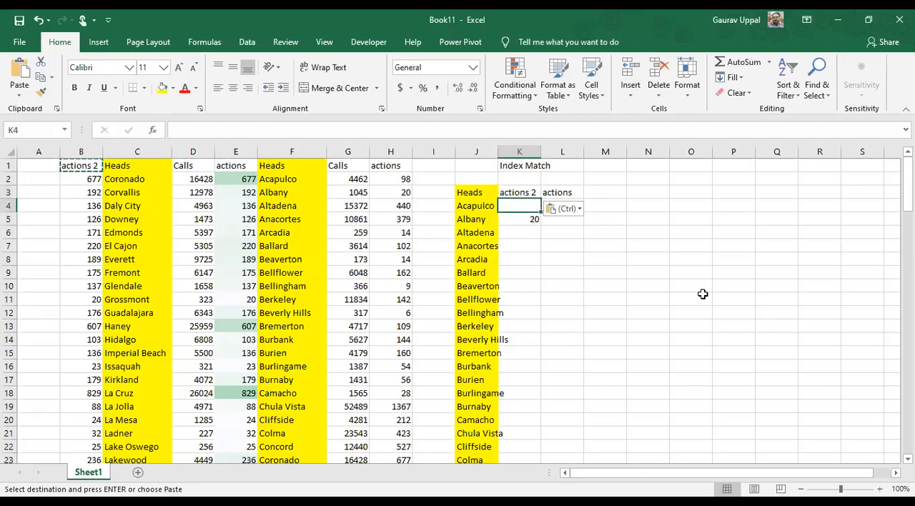
type("=i")
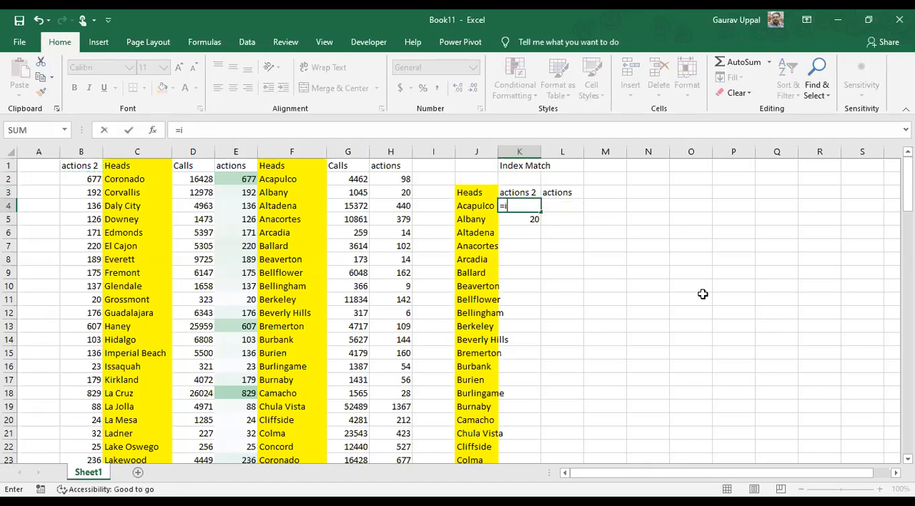
type("ndex")
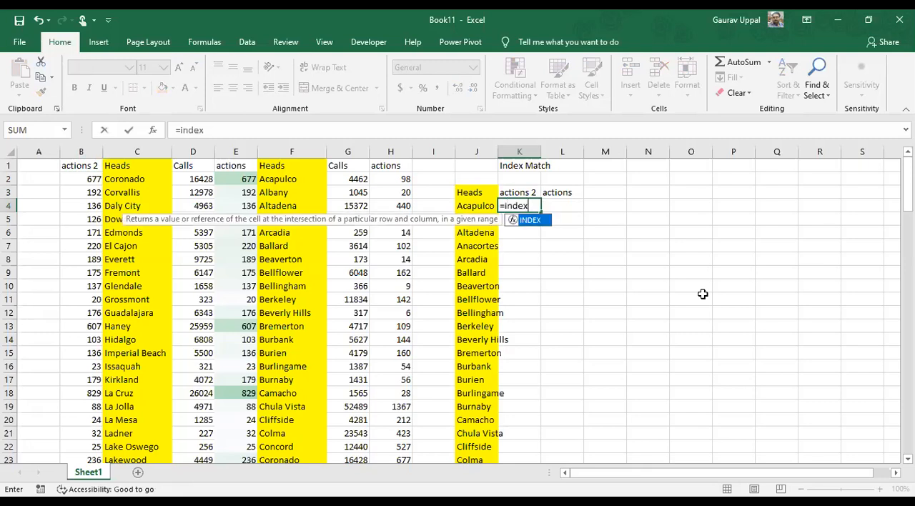
type("(")
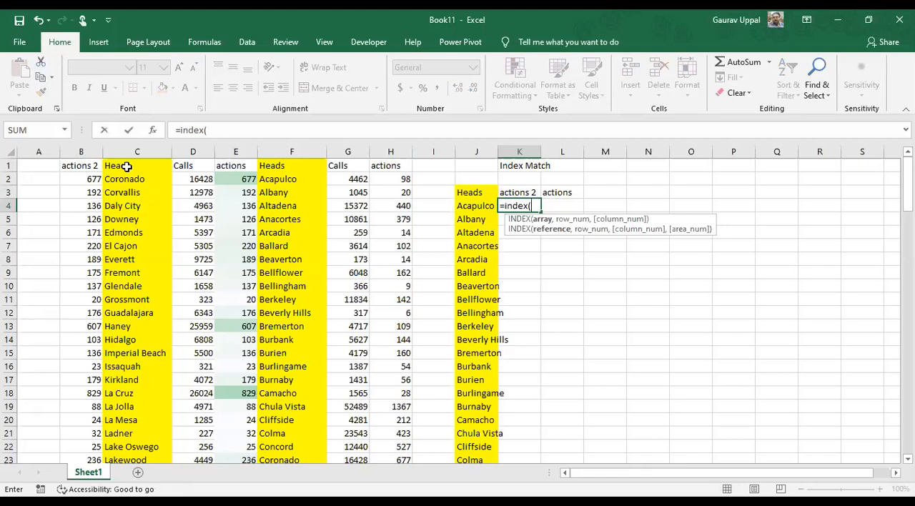
left_click(86, 164)
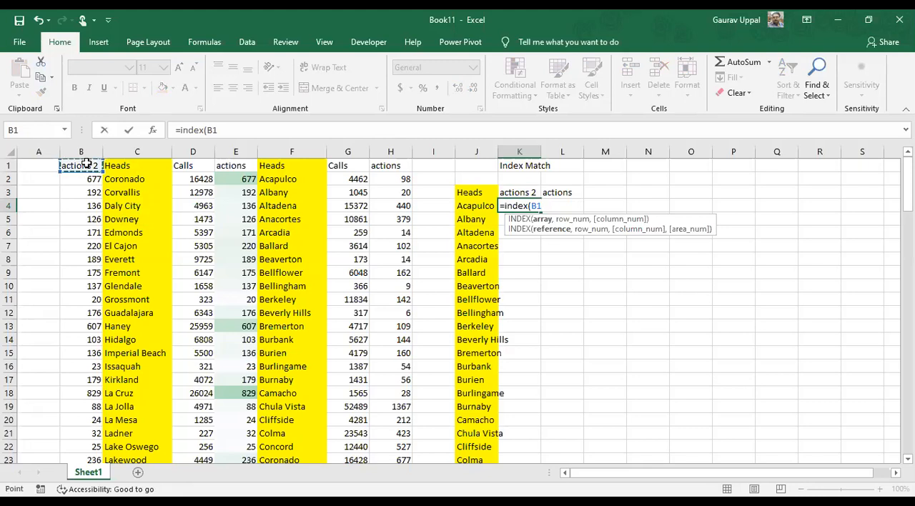
key("shift+Right")
key("shift+Right")
key("shift+Right")
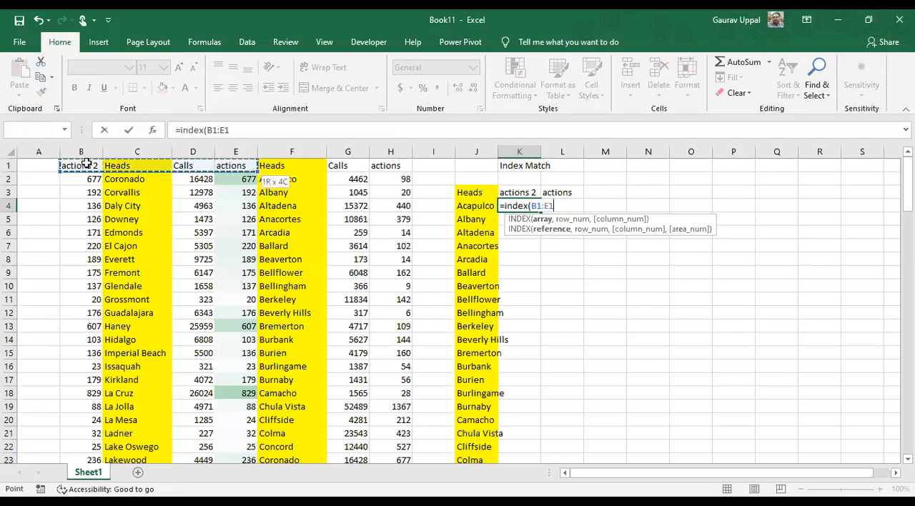
key("ctrl+shift+Down")
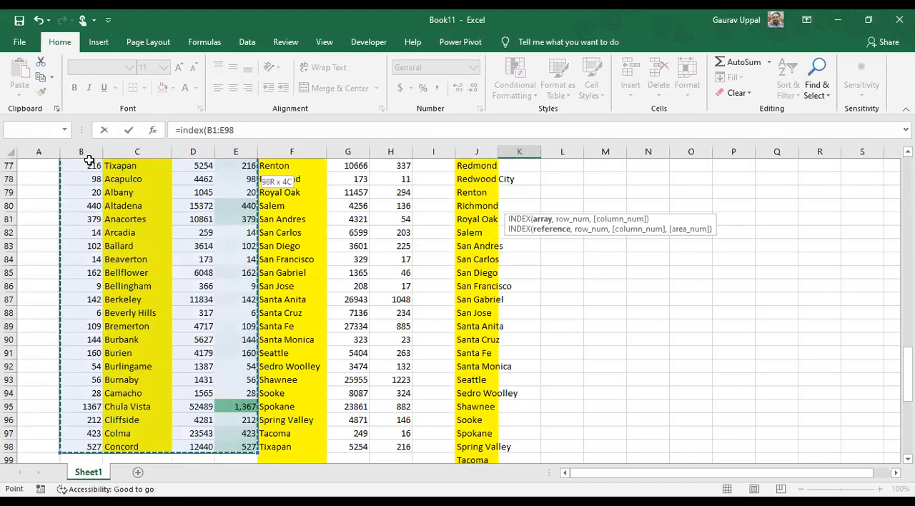
Lock the INDEX array in the K4 formula as $B$1:$E$98 and continue to the row number argument
left_click_drag(255, 131, 209, 131)
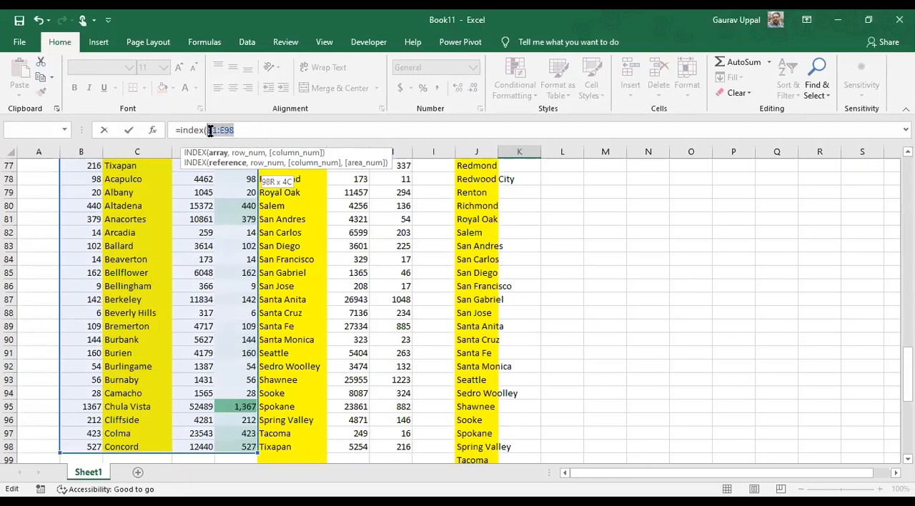
key("F4")
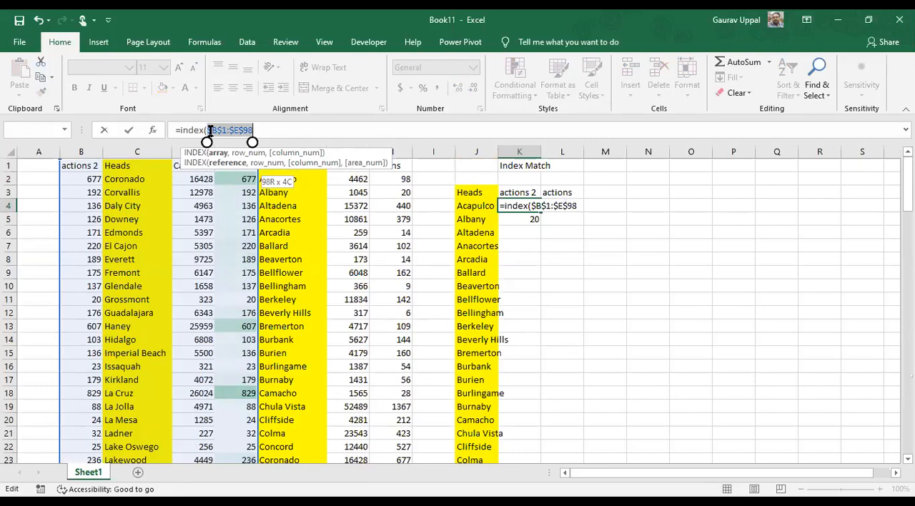
left_click(258, 131)
type(",")
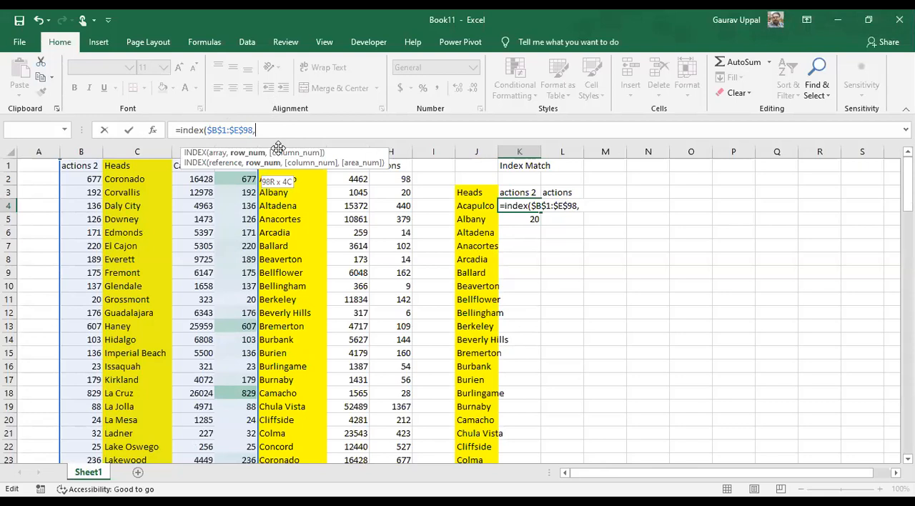
Add a MATCH function as the row number argument with J4 as its lookup value
type("match")
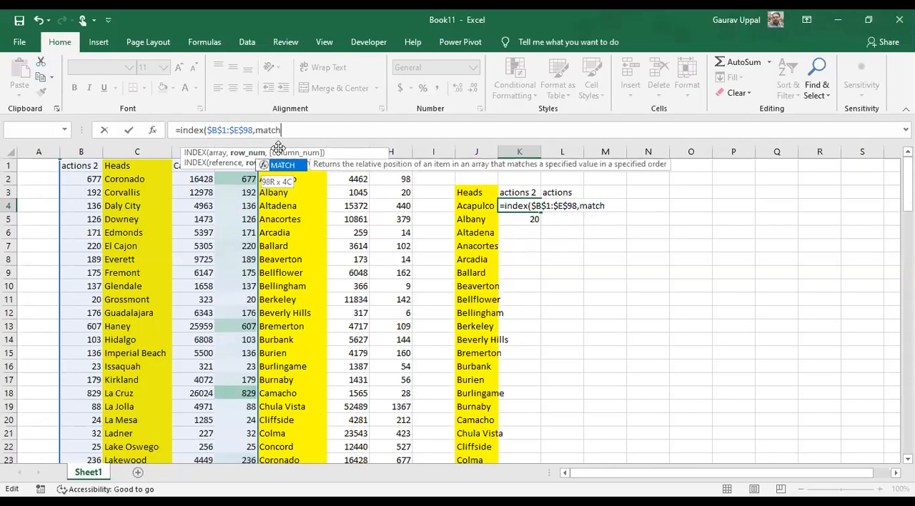
type("(")
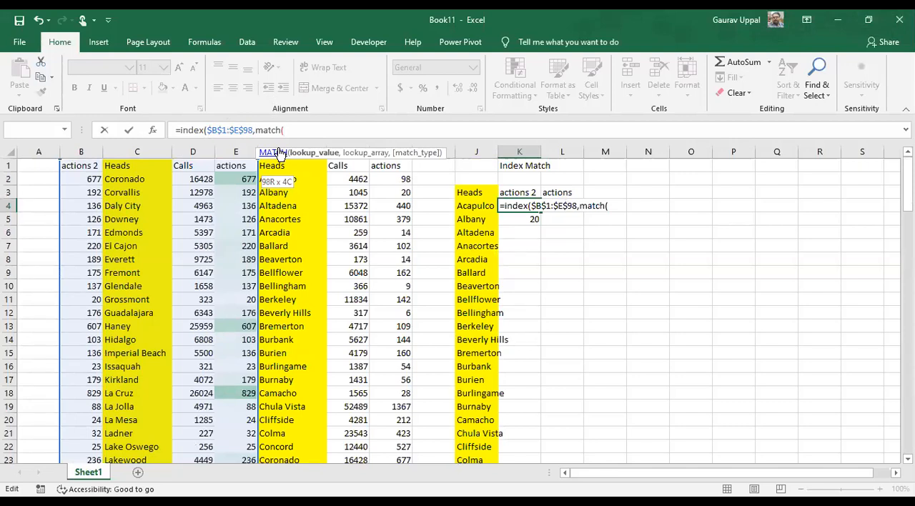
left_click(462, 206)
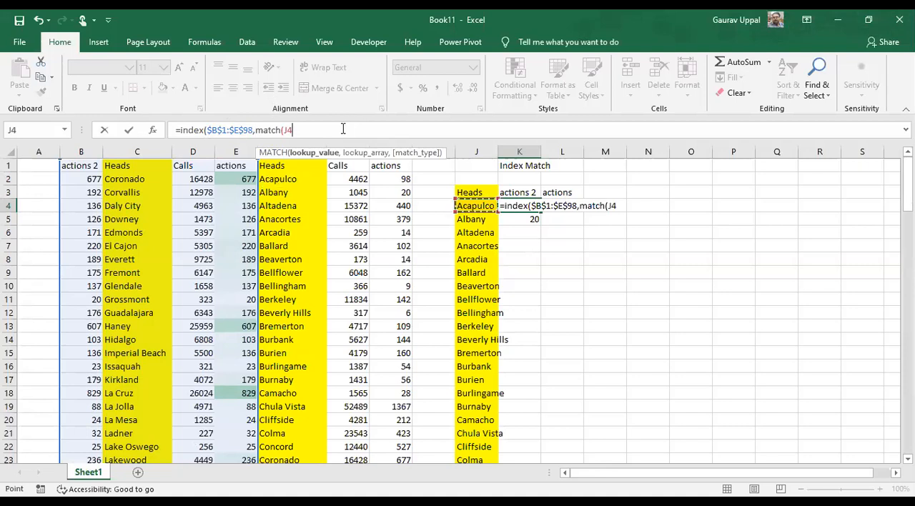
type(",")
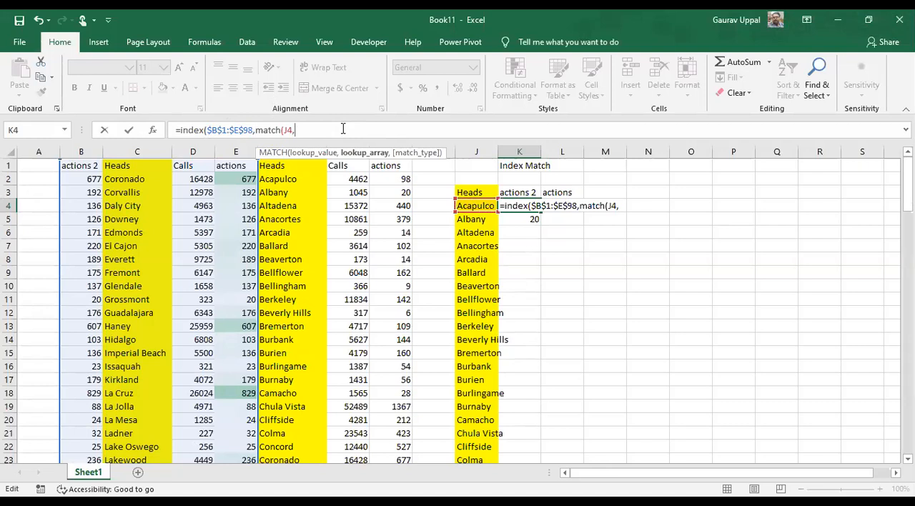
Set C1:C98 as the first MATCH's lookup array and lock it as $C$1:$C$98
left_click(124, 165)
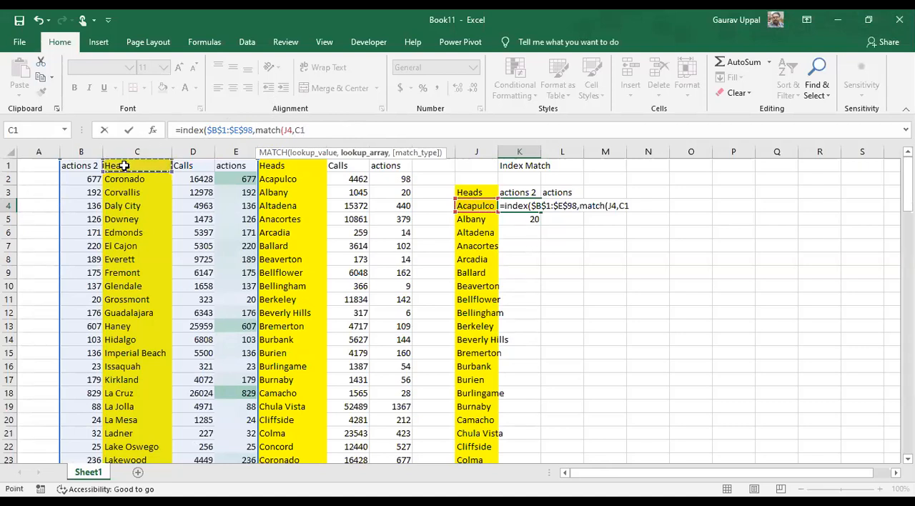
key("ctrl+shift+Down")
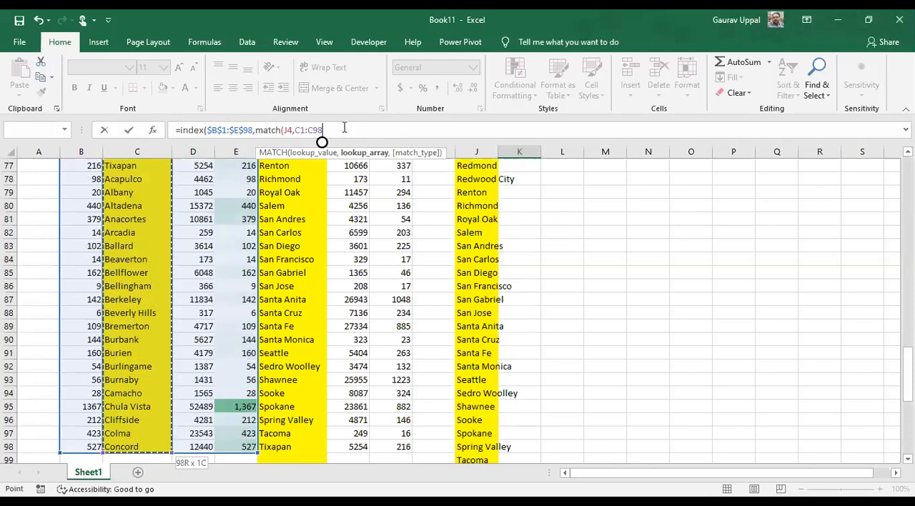
left_click_drag(323, 130, 298, 130)
key("F4")
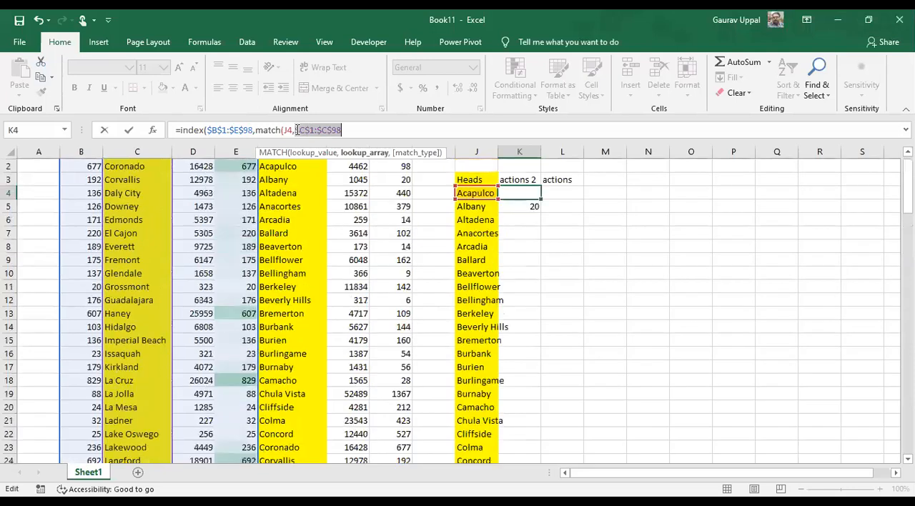
Finish the first MATCH with match type 0 and continue to the column number argument
type(",")
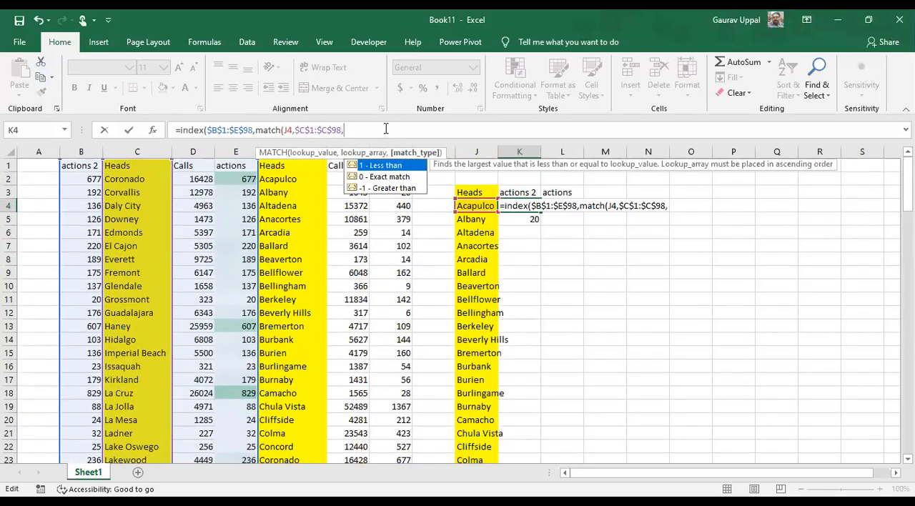
type("0")
type(")")
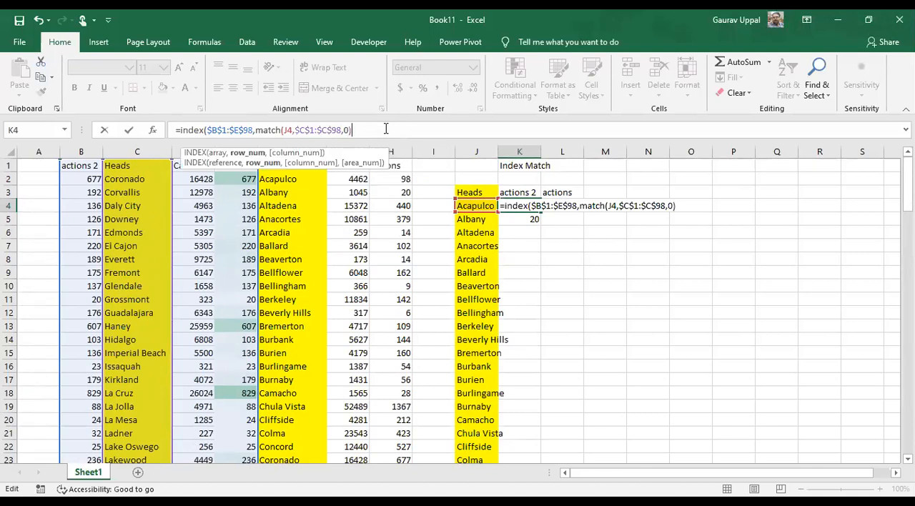
type(",")
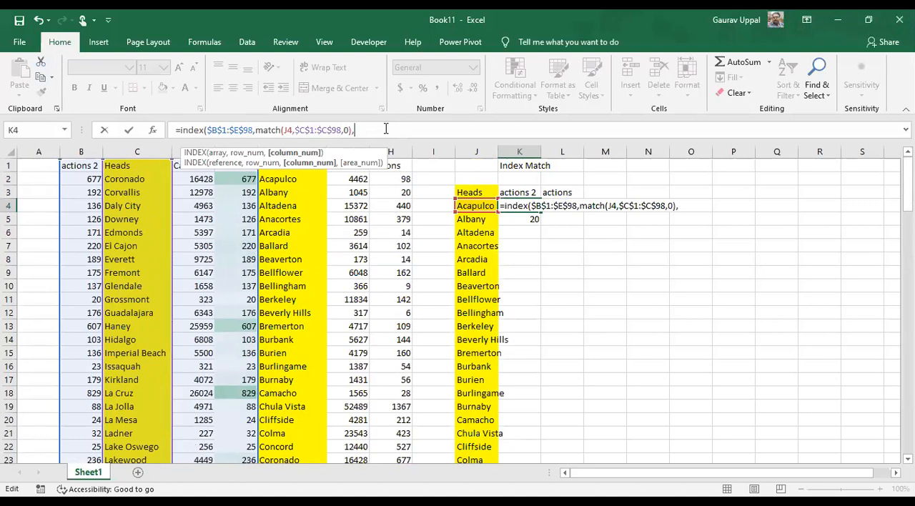
type("match")
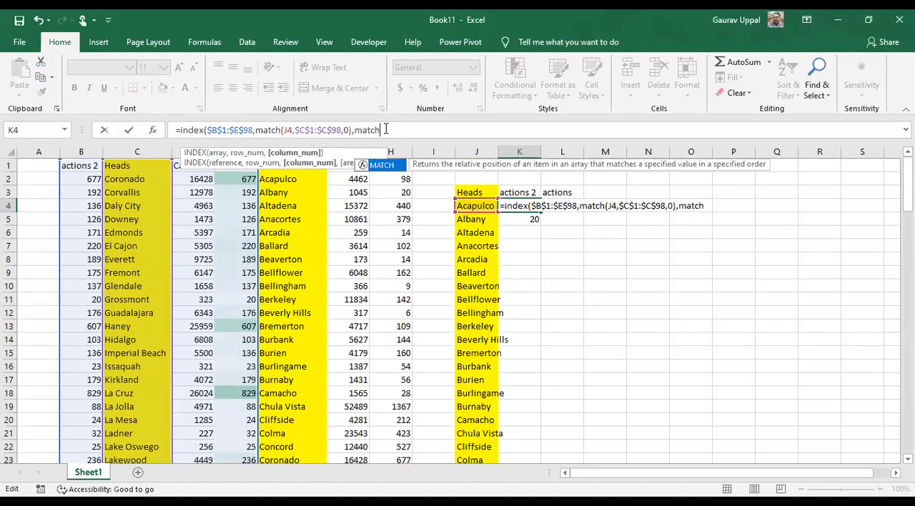
type("(")
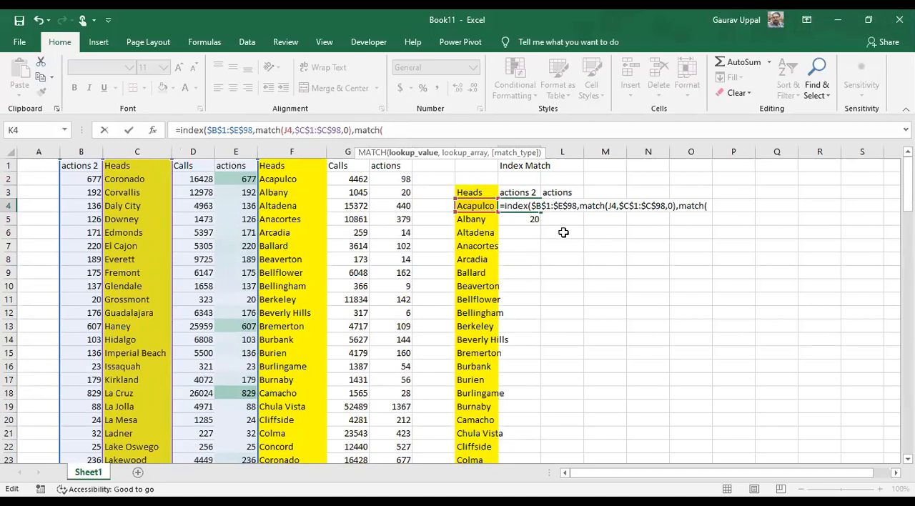
Add a second MATCH as the column number argument with the header cell K3 as its lookup value
left_click(516, 192)
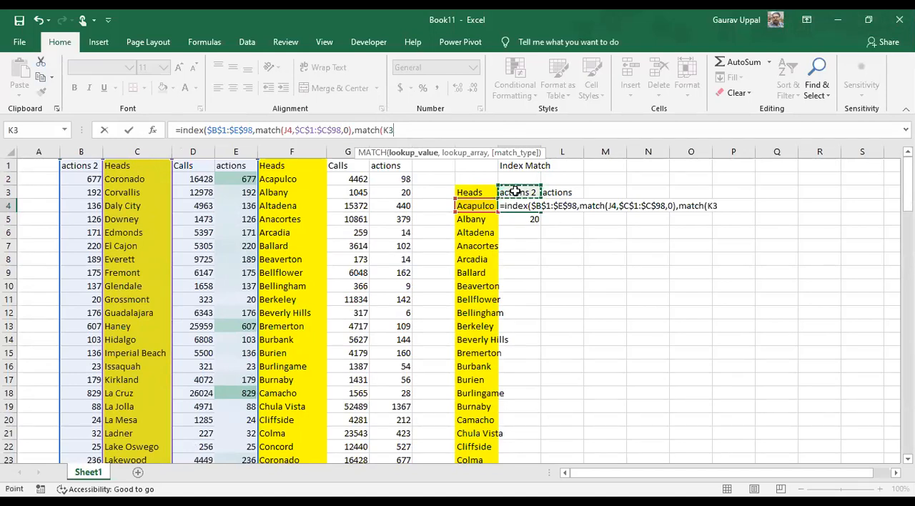
left_click(411, 130)
type(",")
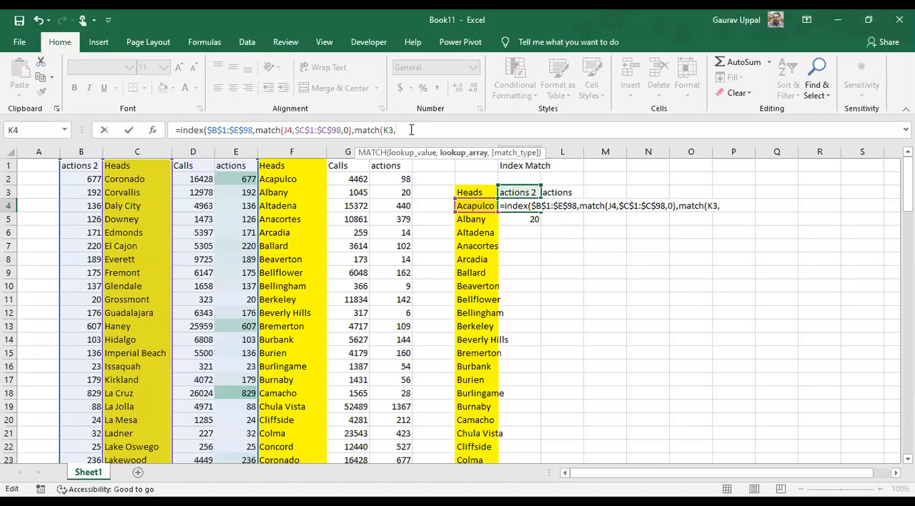
Set B1:E1 as the second MATCH's lookup array and lock it as $B$1:$E$1
left_click(74, 166)
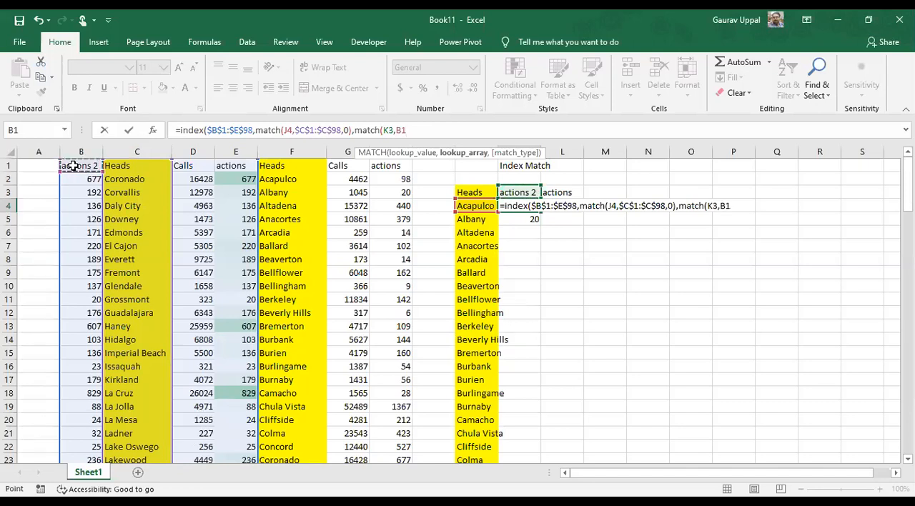
left_click_drag(73, 166, 240, 166)
left_click_drag(418, 129, 396, 129)
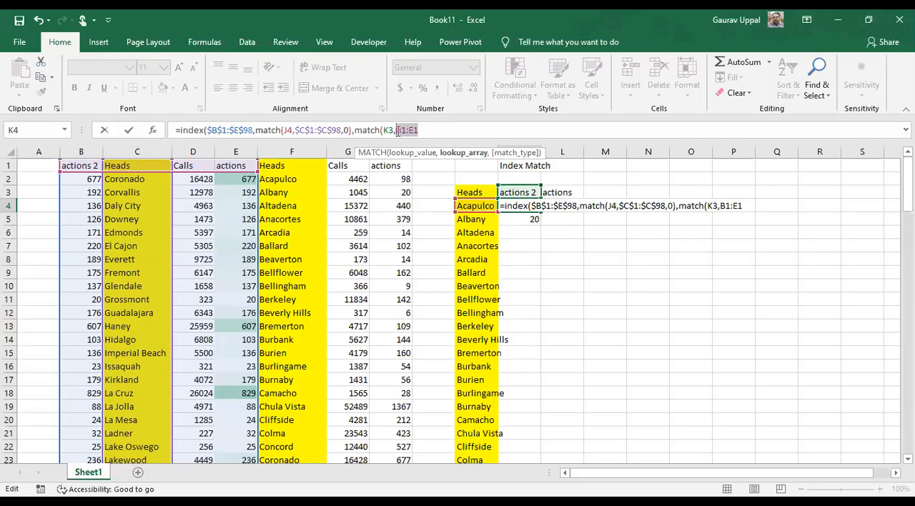
key("F4")
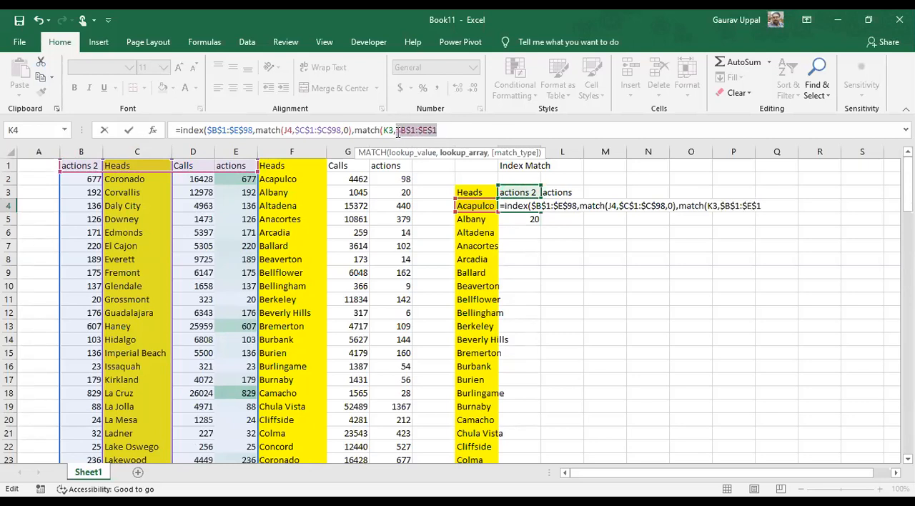
Finish the second MATCH with match type 0 and commit the K4 formula, accepting the suggested closing-parenthesis correction
left_click(478, 130)
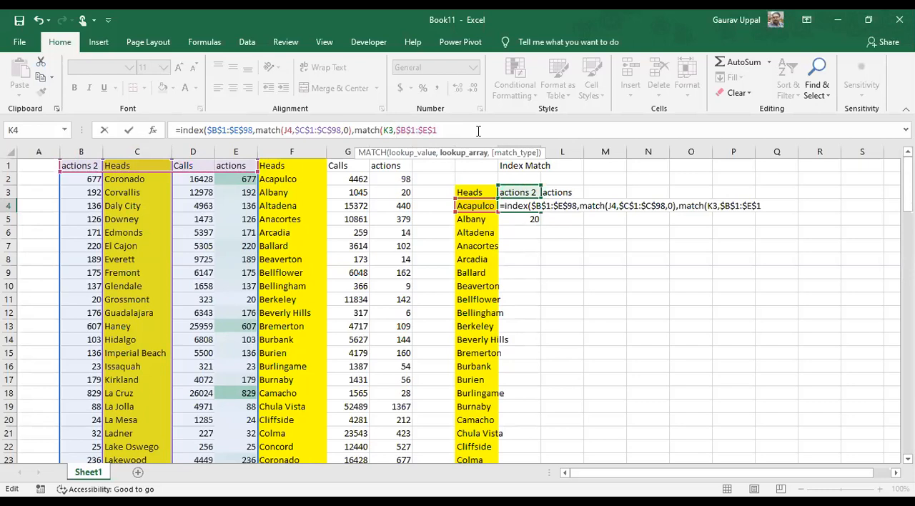
type(",0")
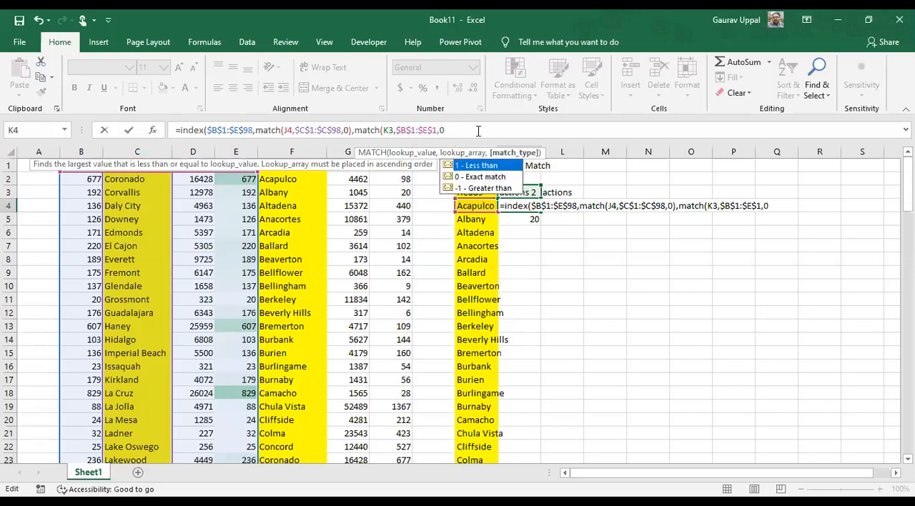
type(")")
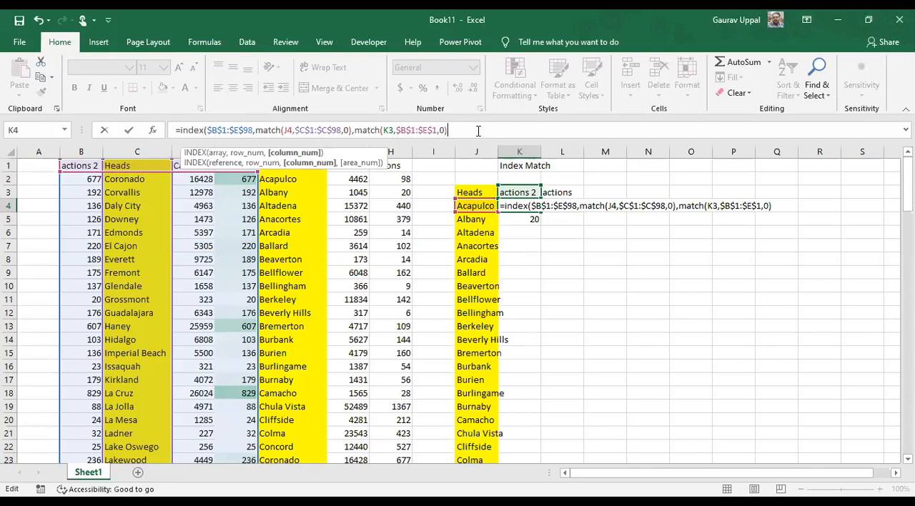
key("Return")
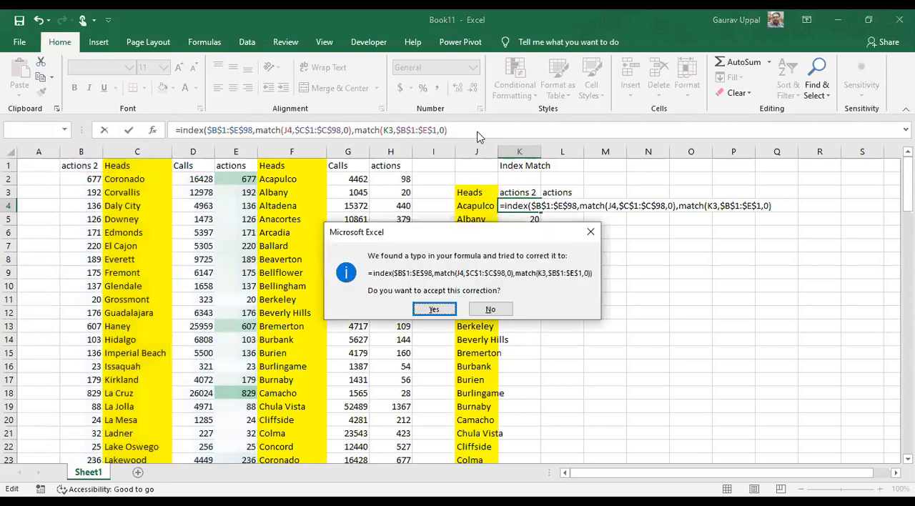
key("Return")
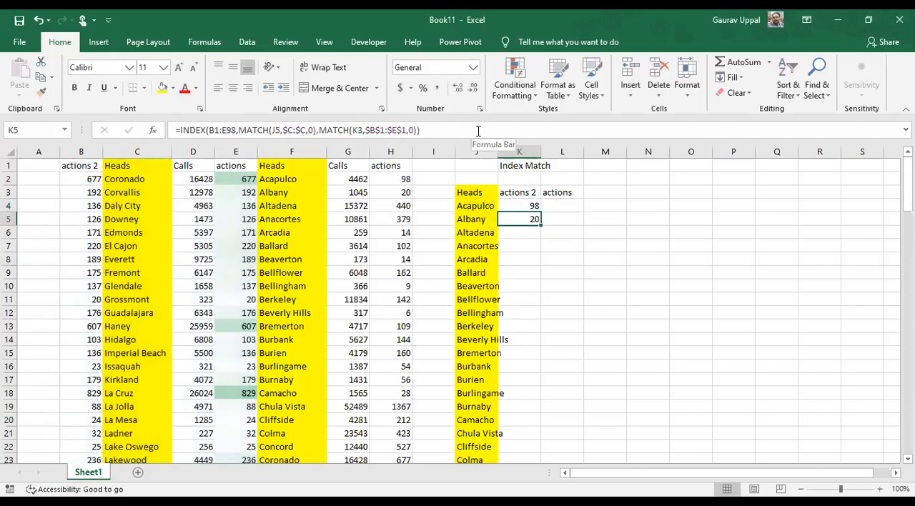
Copy the source table's headers from B1:E1 into the lookup table's header row starting at K3
key("Up")
key("Up")
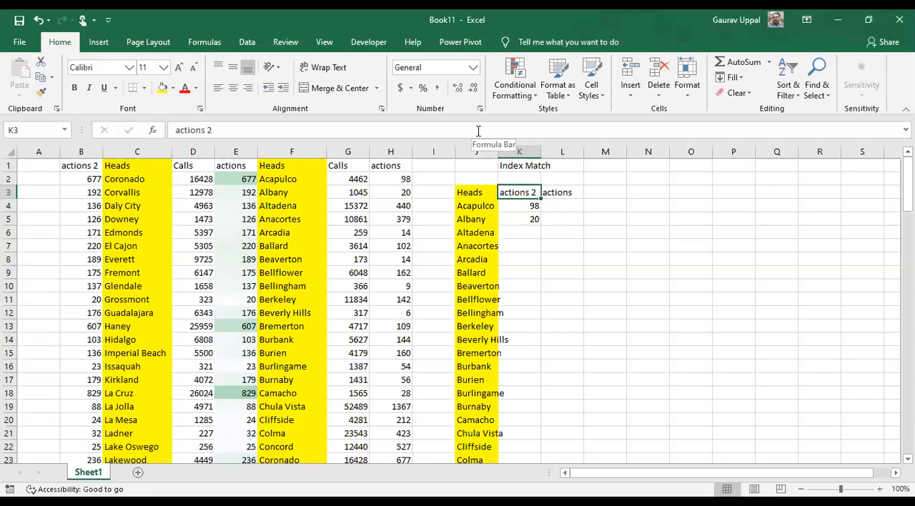
key("Left")
key("Left")
key("Left")
key("Up")
key("Up")
key("Left")
key("Left")
key("Left")
key("Left")
key("Left")
key("Left")
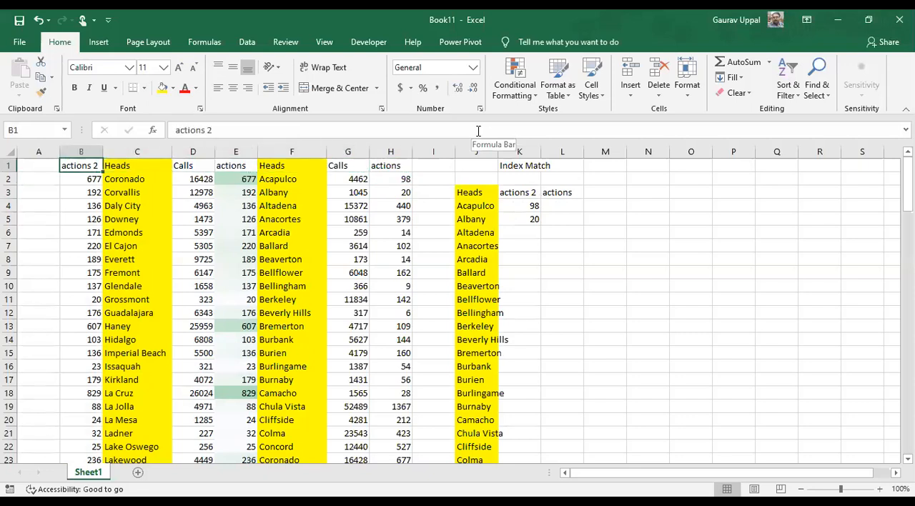
key("shift+Right")
key("shift+Right")
key("shift+Right")
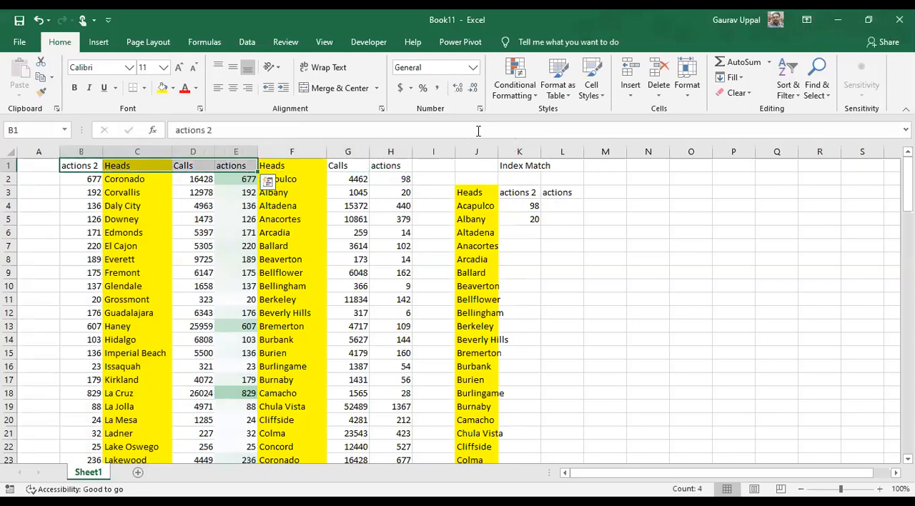
key("ctrl+c")
key("Right")
key("Right")
key("Right")
key("Right")
key("Right")
key("Right")
key("Right")
key("Right")
key("Right")
key("Right")
key("Down")
key("Left")
key("Down")
key("ctrl+v")
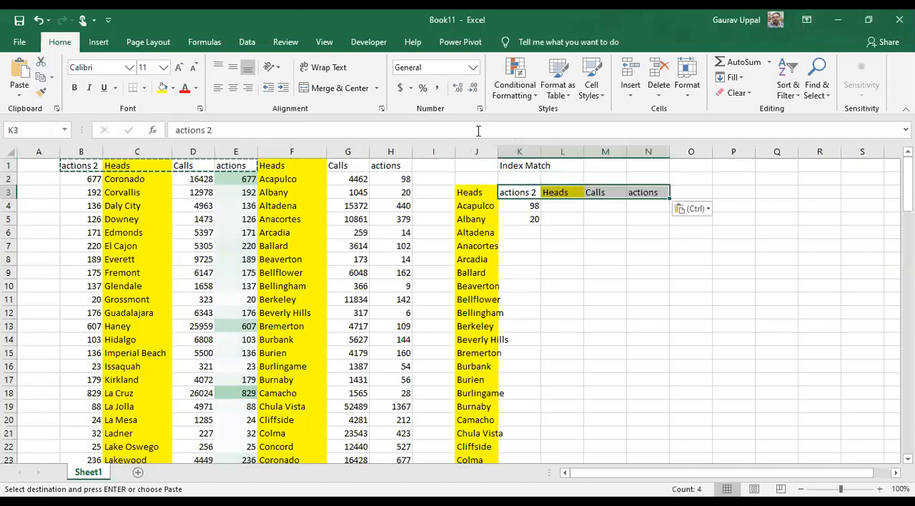
Copy the Heads header from L3 into K3 to test the lookup with that column
key("Down")
key("Up")
key("Right")
key("ctrl+c")
key("Left")
key("ctrl+v")
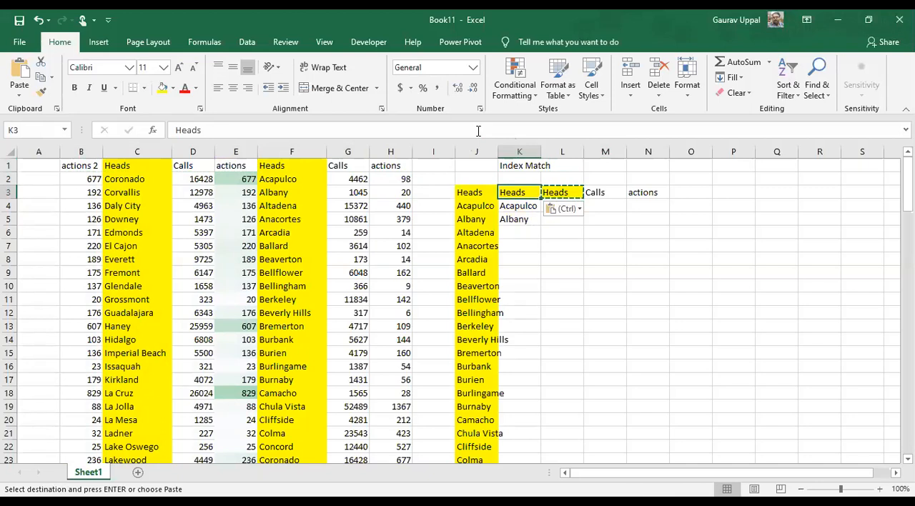
Replace the K3 header with a copy of the Calls header from M3
key("Right")
key("Right")
key("ctrl+c")
key("Left")
key("Left")
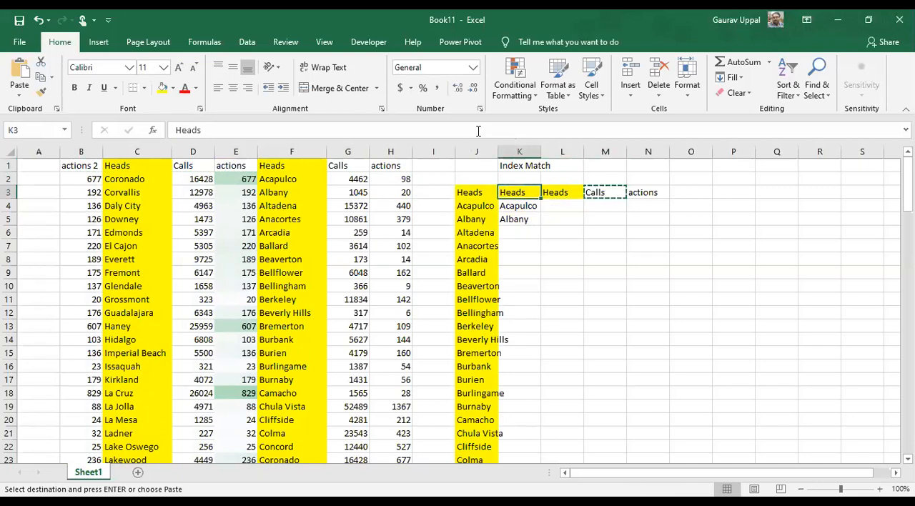
key("ctrl+v")
Replace the K3 header with a copy of the actions header from N3
key("Right")
key("Right")
key("Right")
key("ctrl+c")
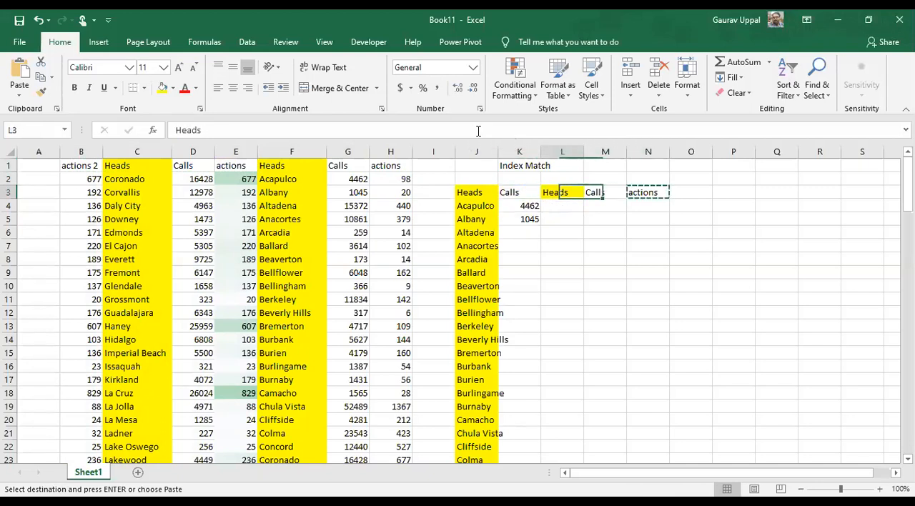
key("Left")
key("Left")
key("Left")
key("ctrl+v")
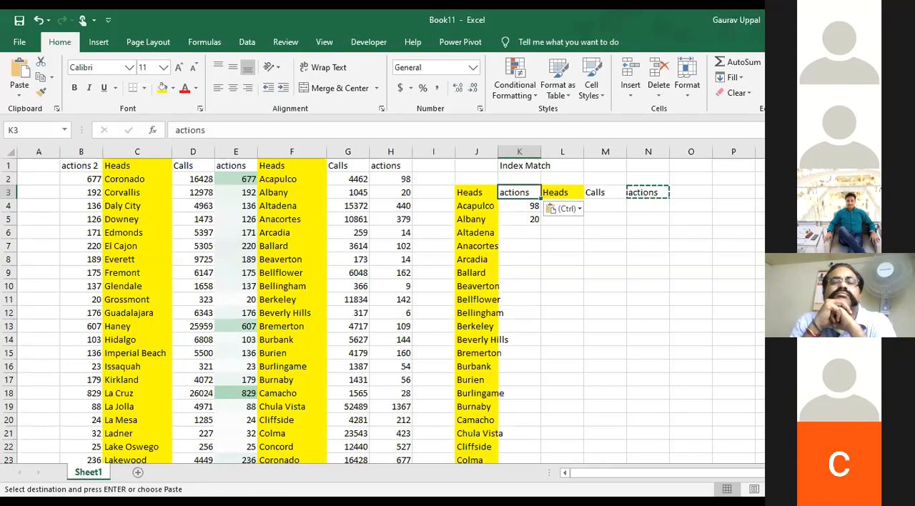
Fill the K4 INDEX and MATCH formula down through K12
left_click(530, 207)
left_click_drag(540, 209, 535, 318)
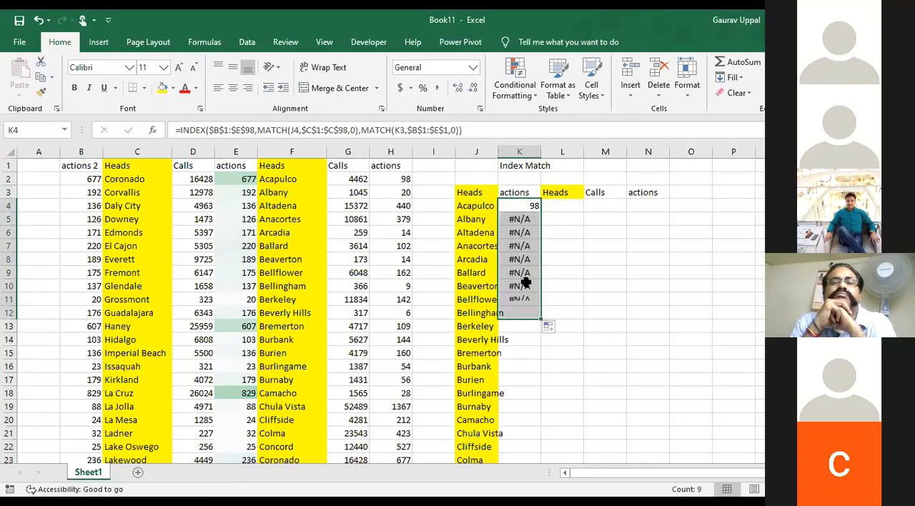
Examine the cell references in the K5 formula against the K3 header, leaving the formula as it is
left_click(516, 218)
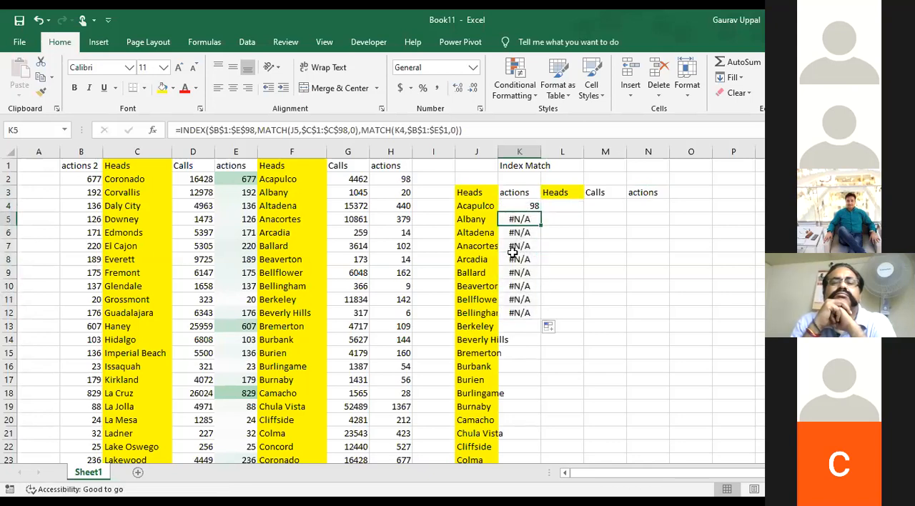
key("F2")
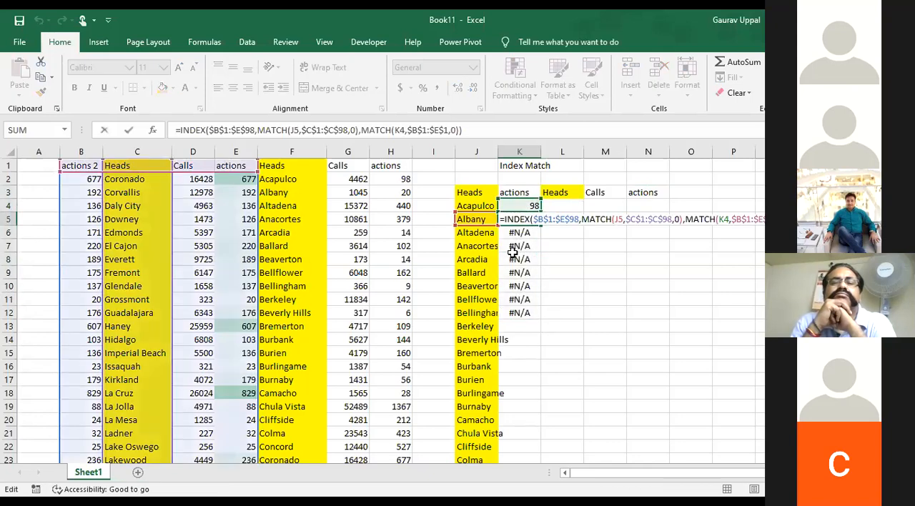
left_click(531, 195)
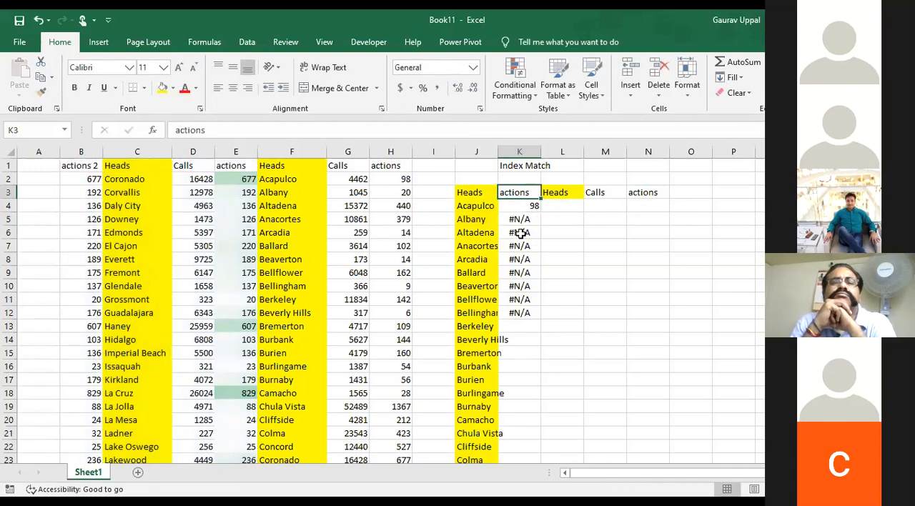
left_click(522, 218)
key("F2")
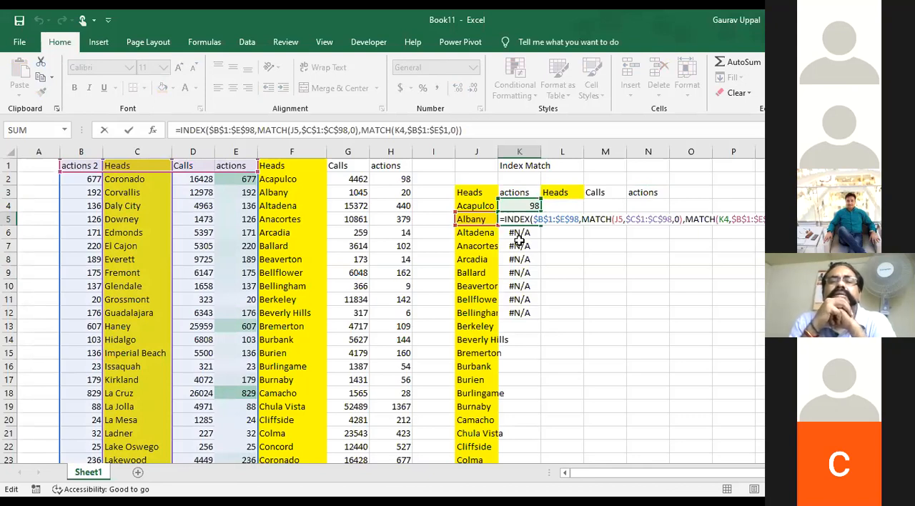
key("Escape")
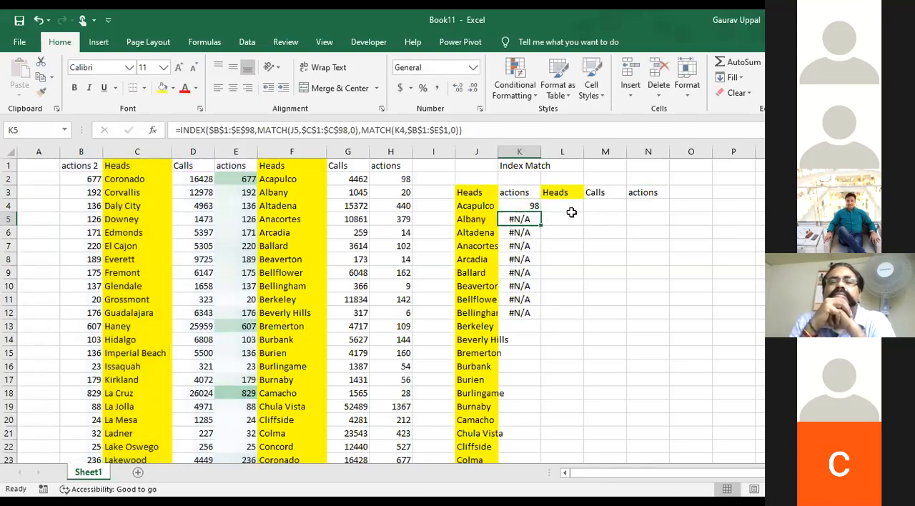